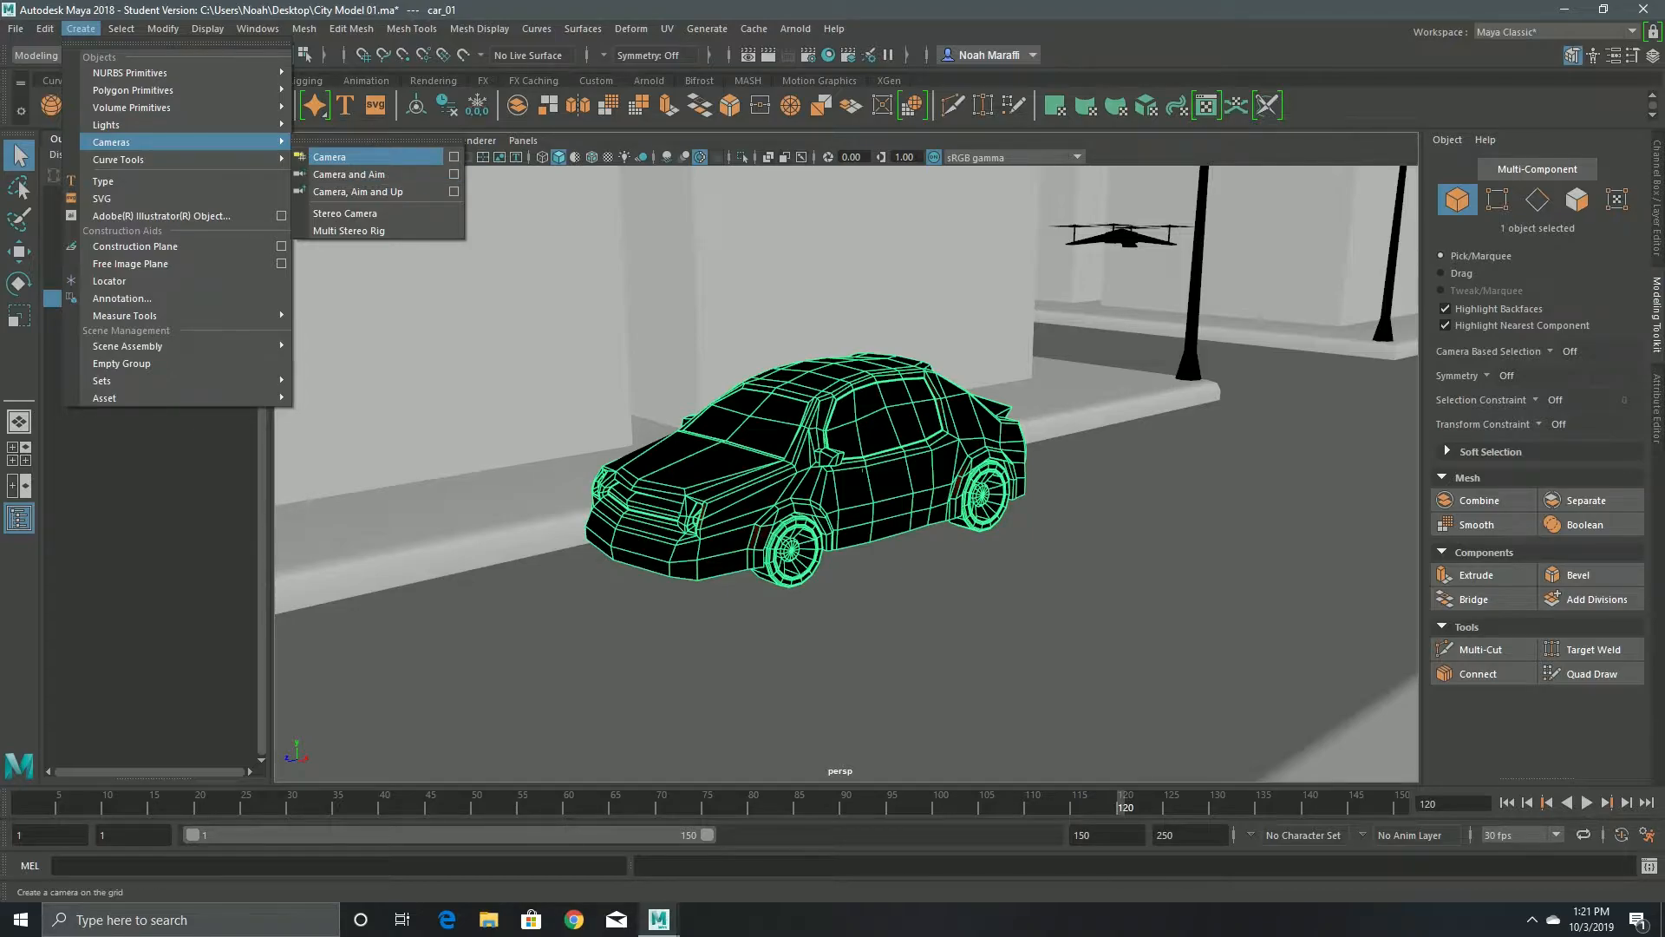
# - Create a new standard camera in the scene
pyautogui.click(329, 156)
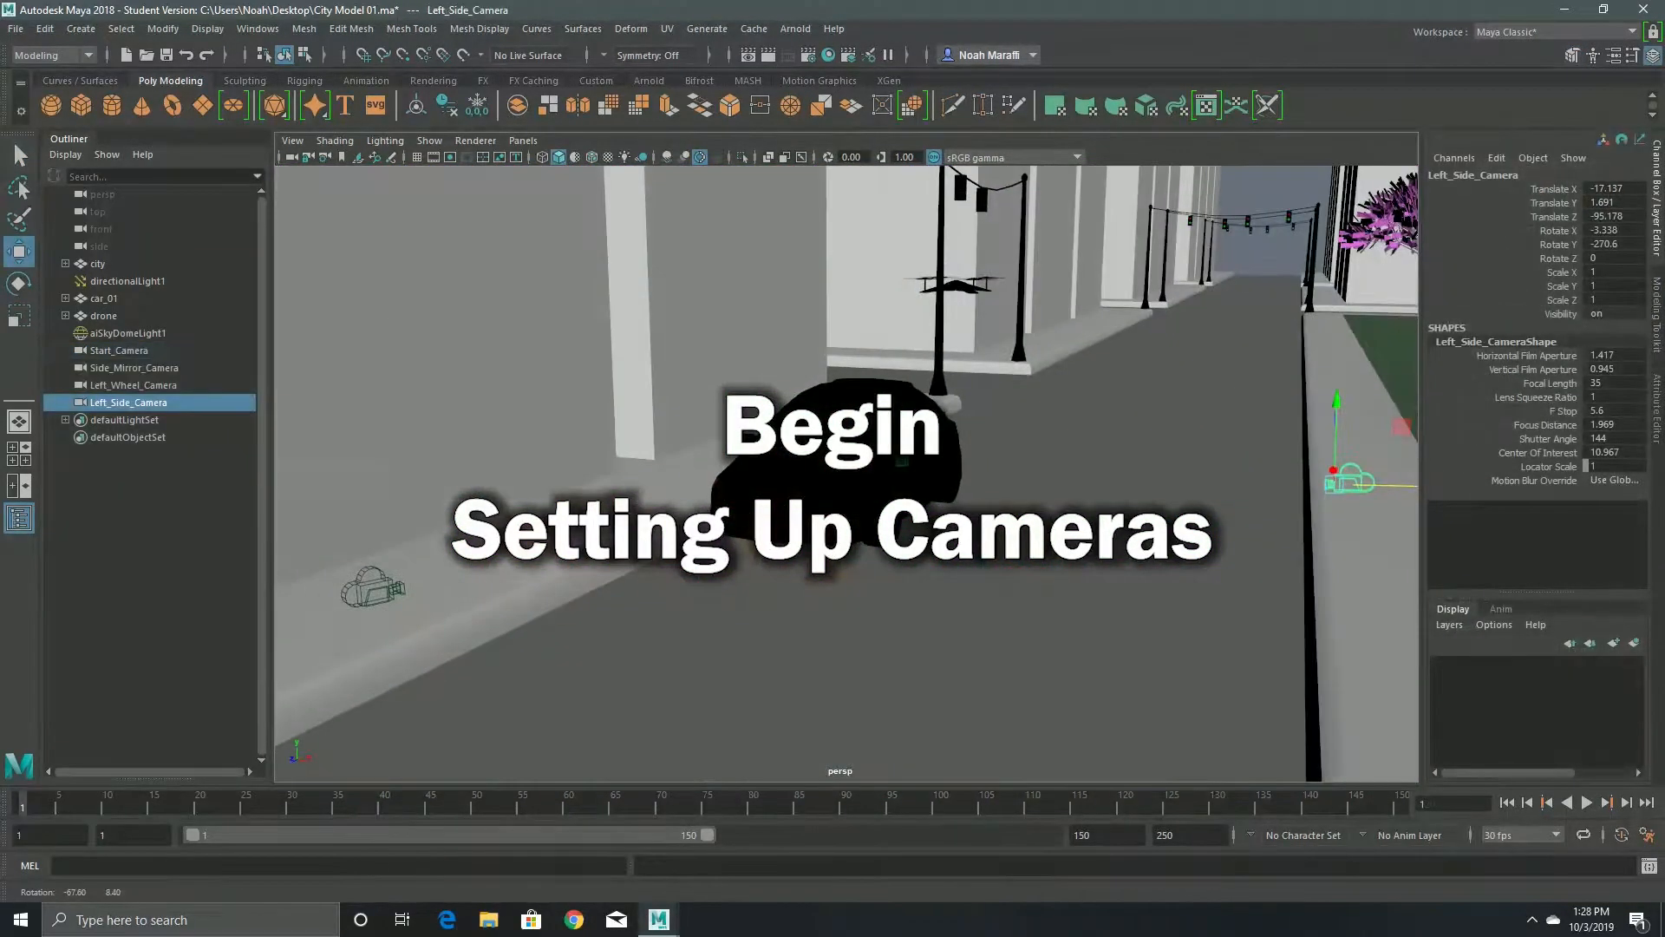
# - Show the scene through Left_Side_Camera in the upper-left viewport of the four-view layout
pyautogui.keyDown('alt'); pyautogui.moveTo(867, 486); pyautogui.dragTo(659, 487); pyautogui.keyUp('alt')
pyautogui.press('space')
pyautogui.click(523, 140)
pyautogui.moveTo(599, 158)
pyautogui.click(744, 158)
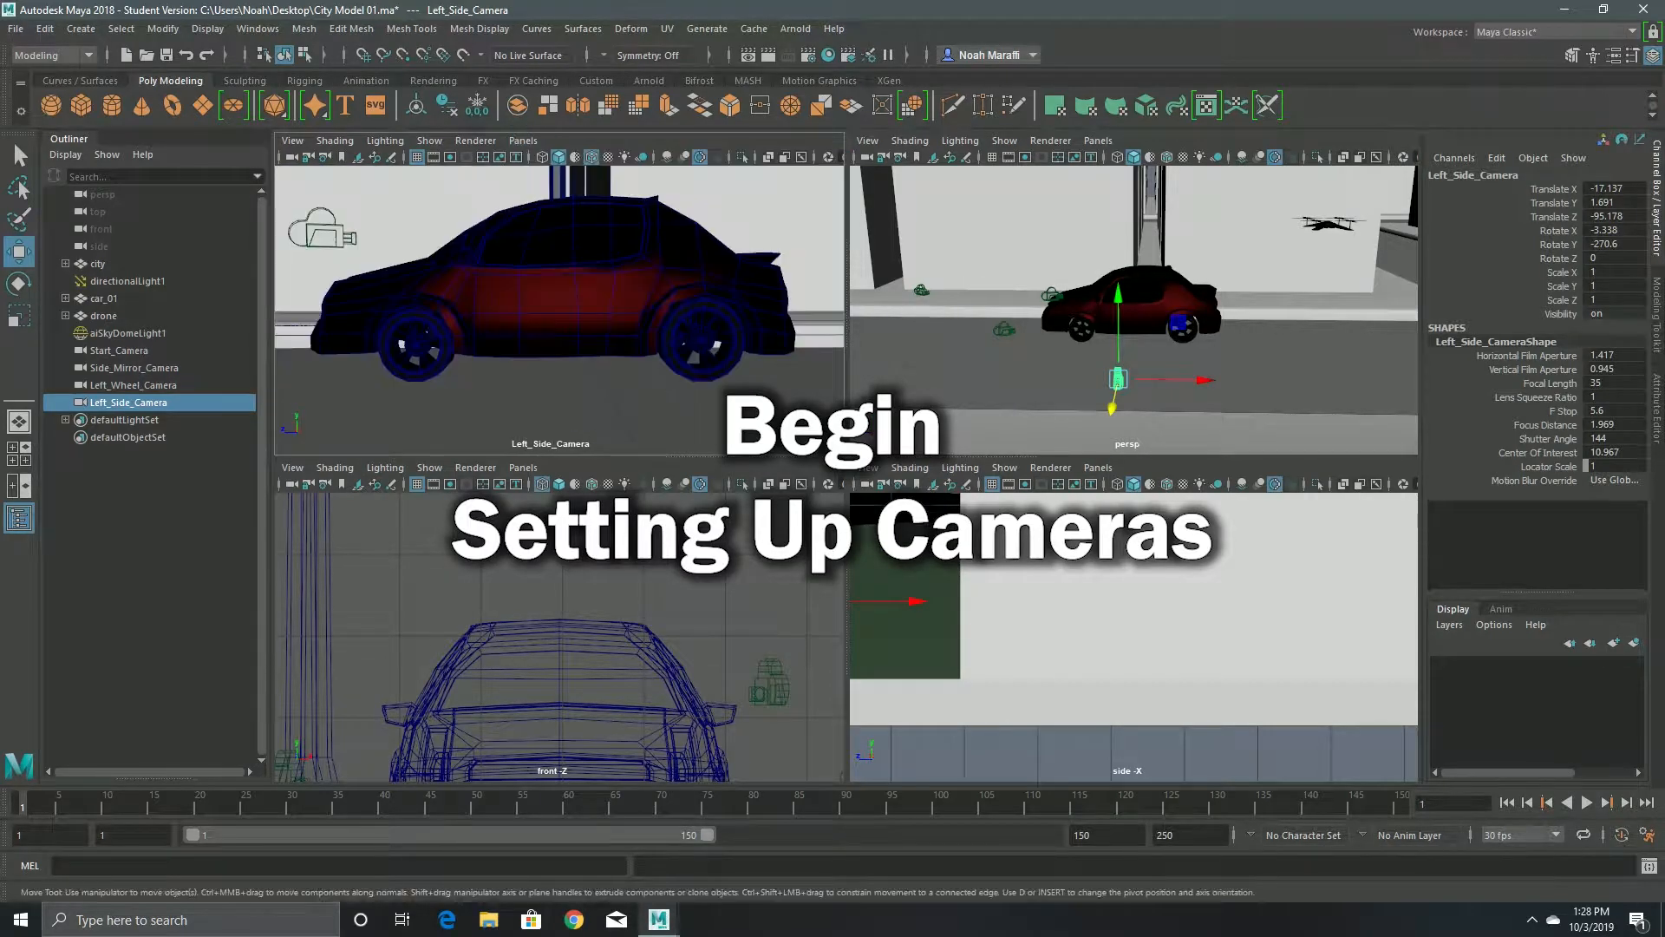
# - Bring Left_Side_Camera closer to the car and set its focal length to 20
pyautogui.scroll(3, 560, 303)
pyautogui.scroll(2, 559, 303)
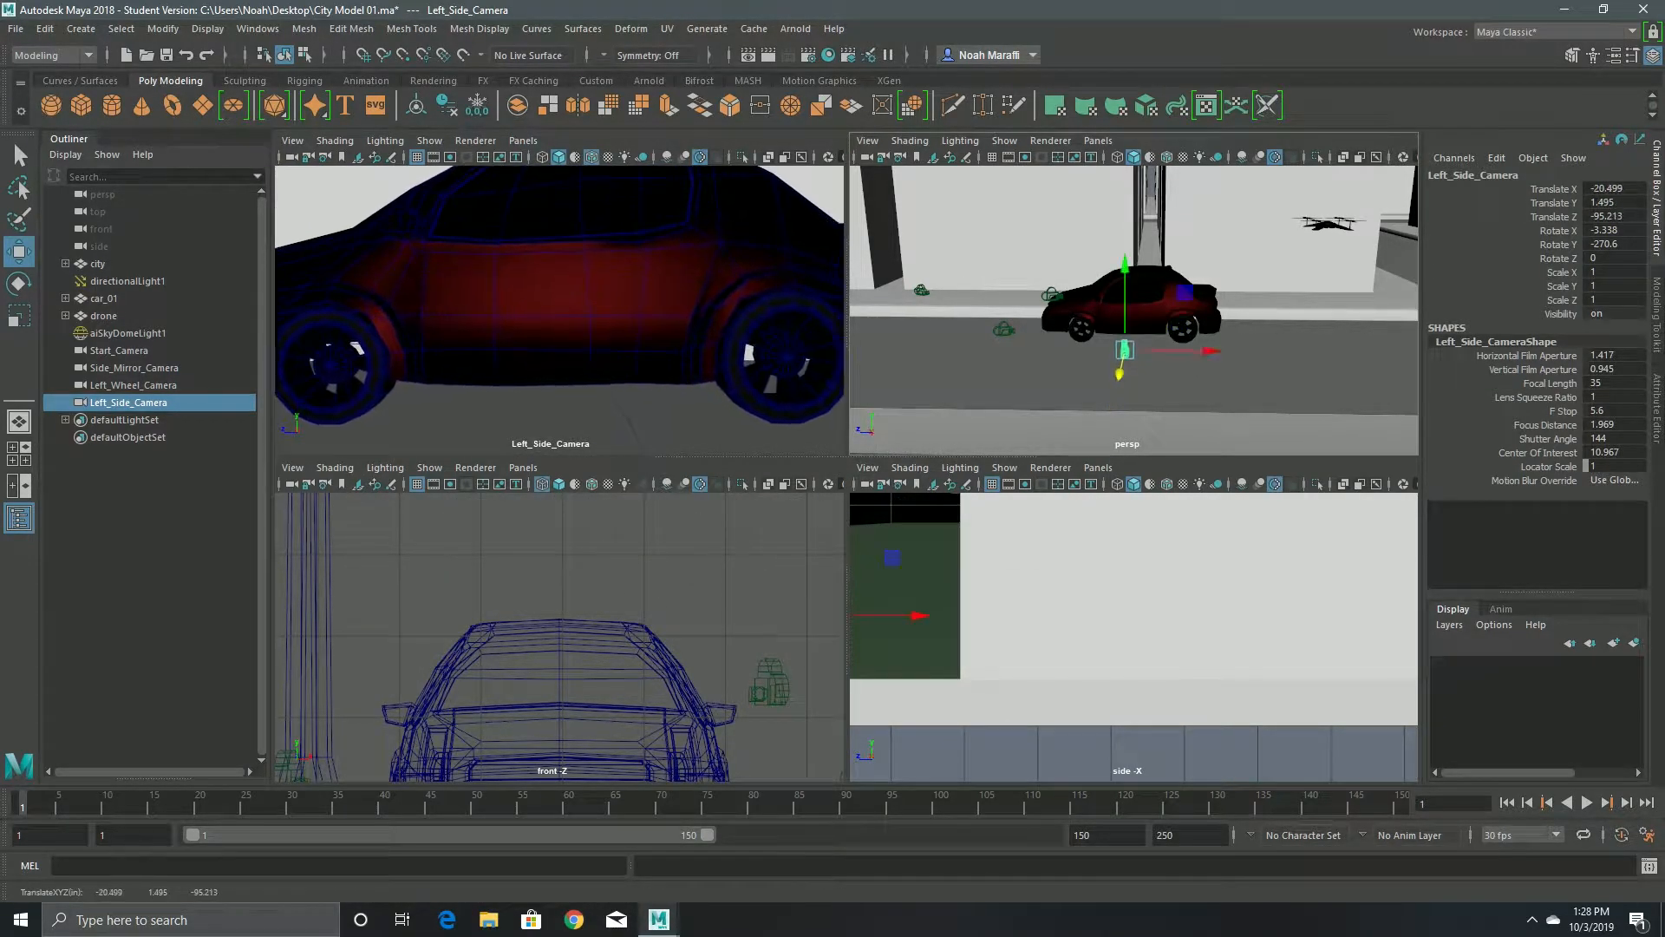
pyautogui.moveTo(1586, 383); pyautogui.dragTo(1586, 383)
pyautogui.write('10')
pyautogui.press('Return')
pyautogui.write('20')
pyautogui.press('Return')
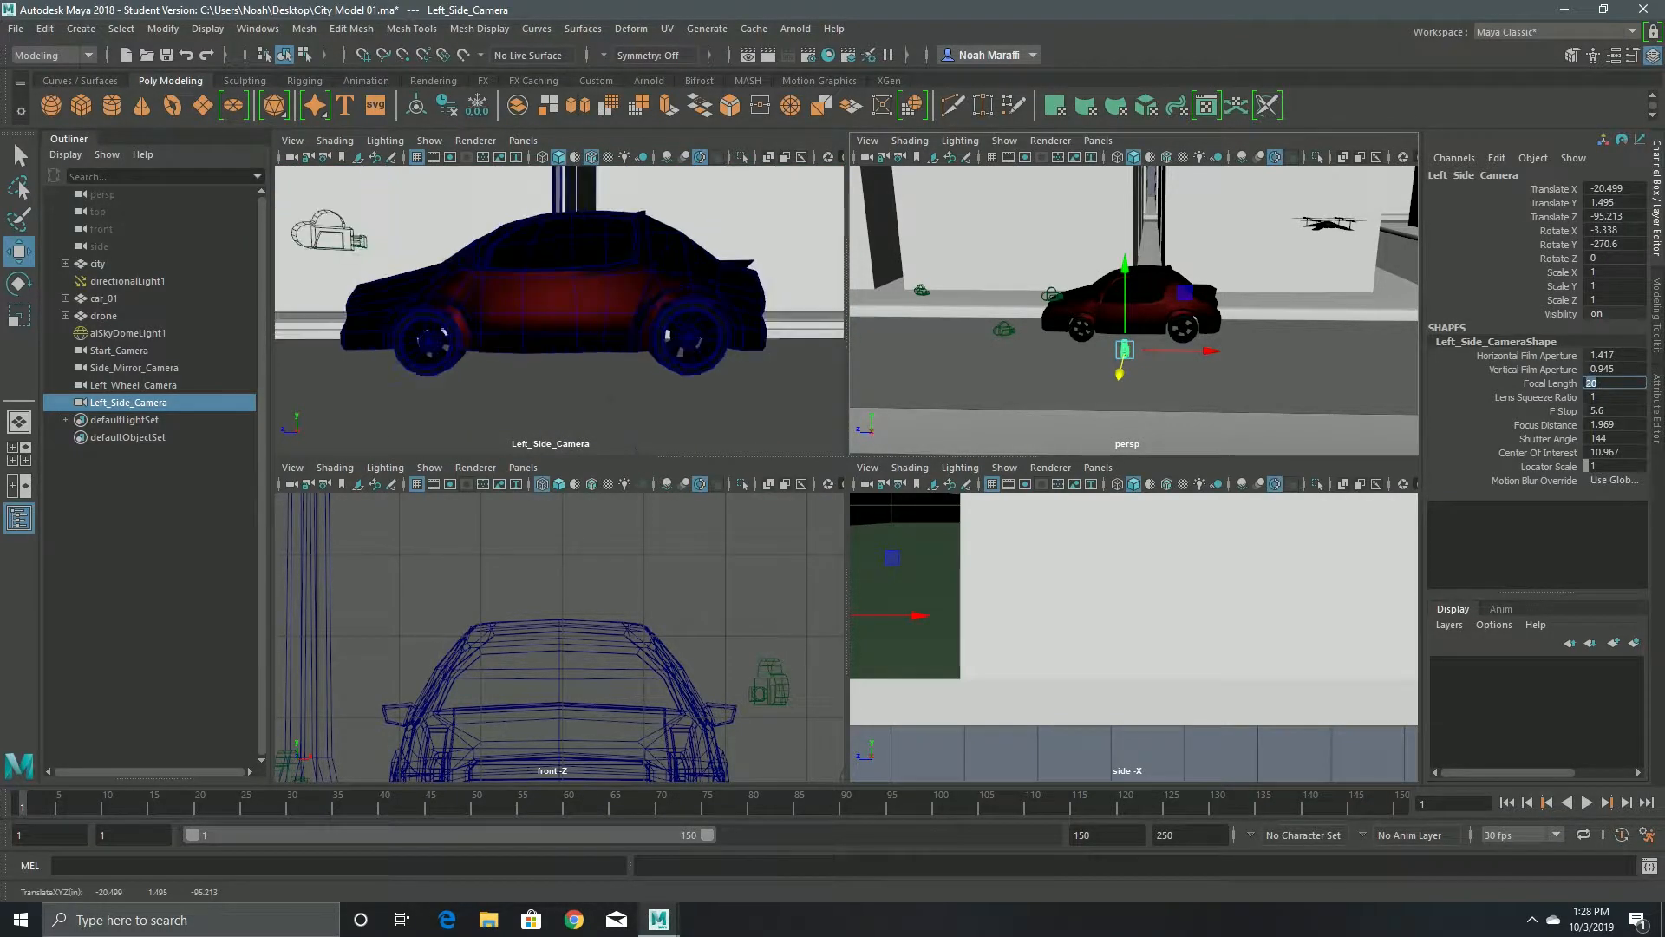
pyautogui.click(155, 555)
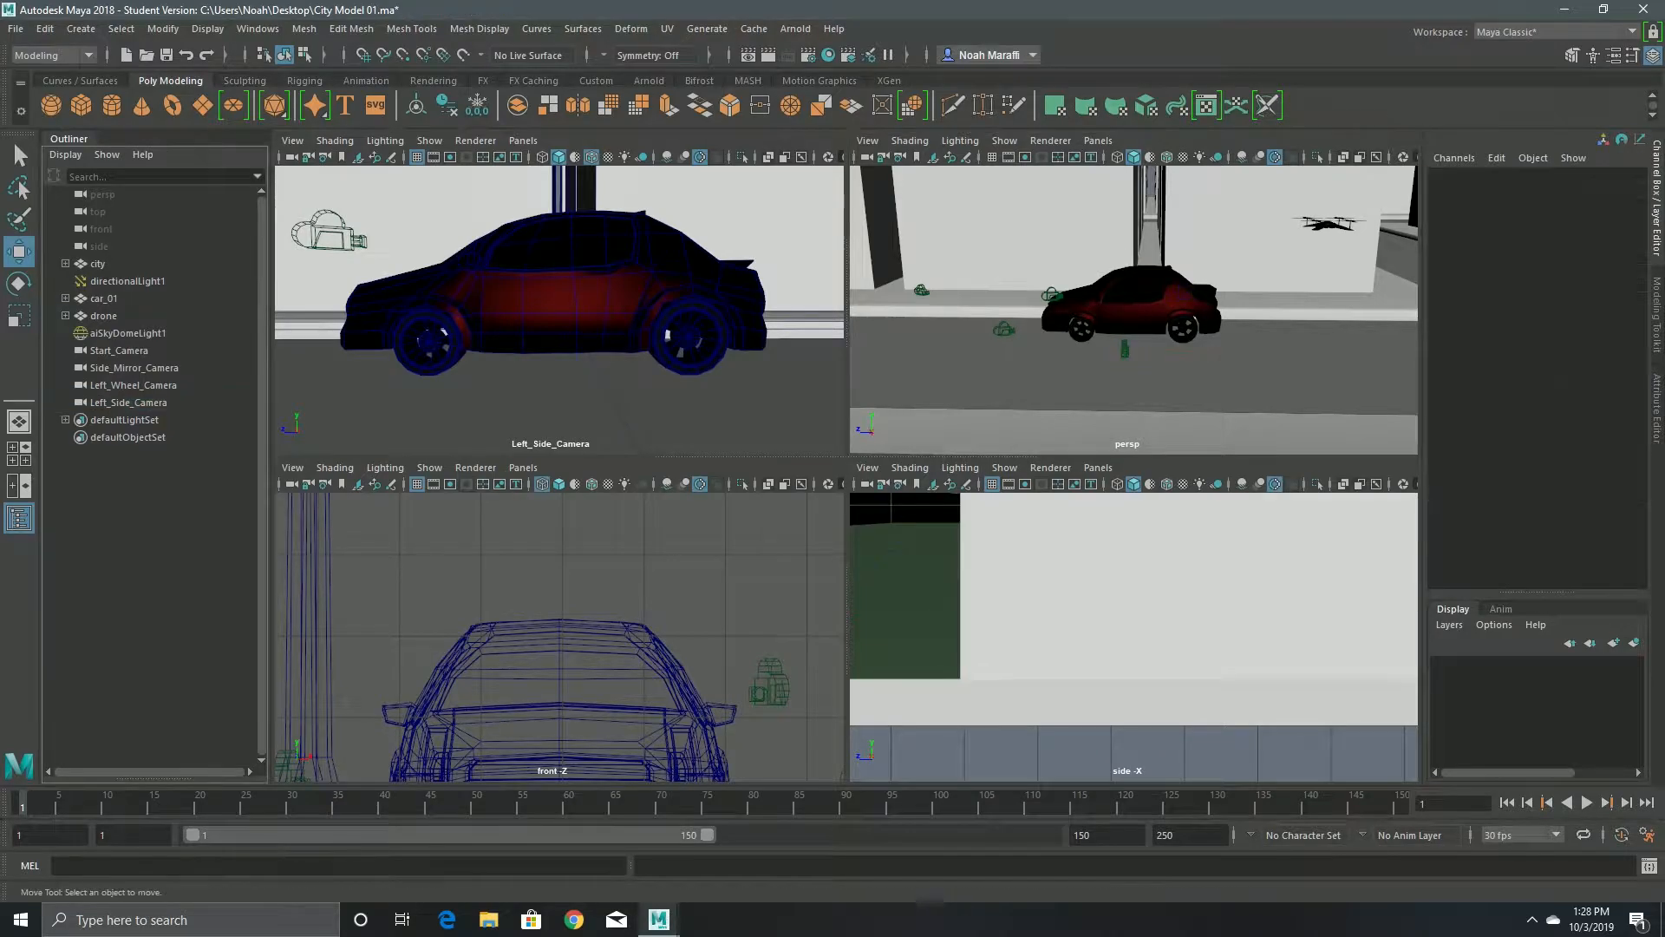
# - Switch the viewport showing Left_Side_Camera back to the persp view and look down on the car's street
pyautogui.click(523, 139)
pyautogui.moveTo(555, 158)
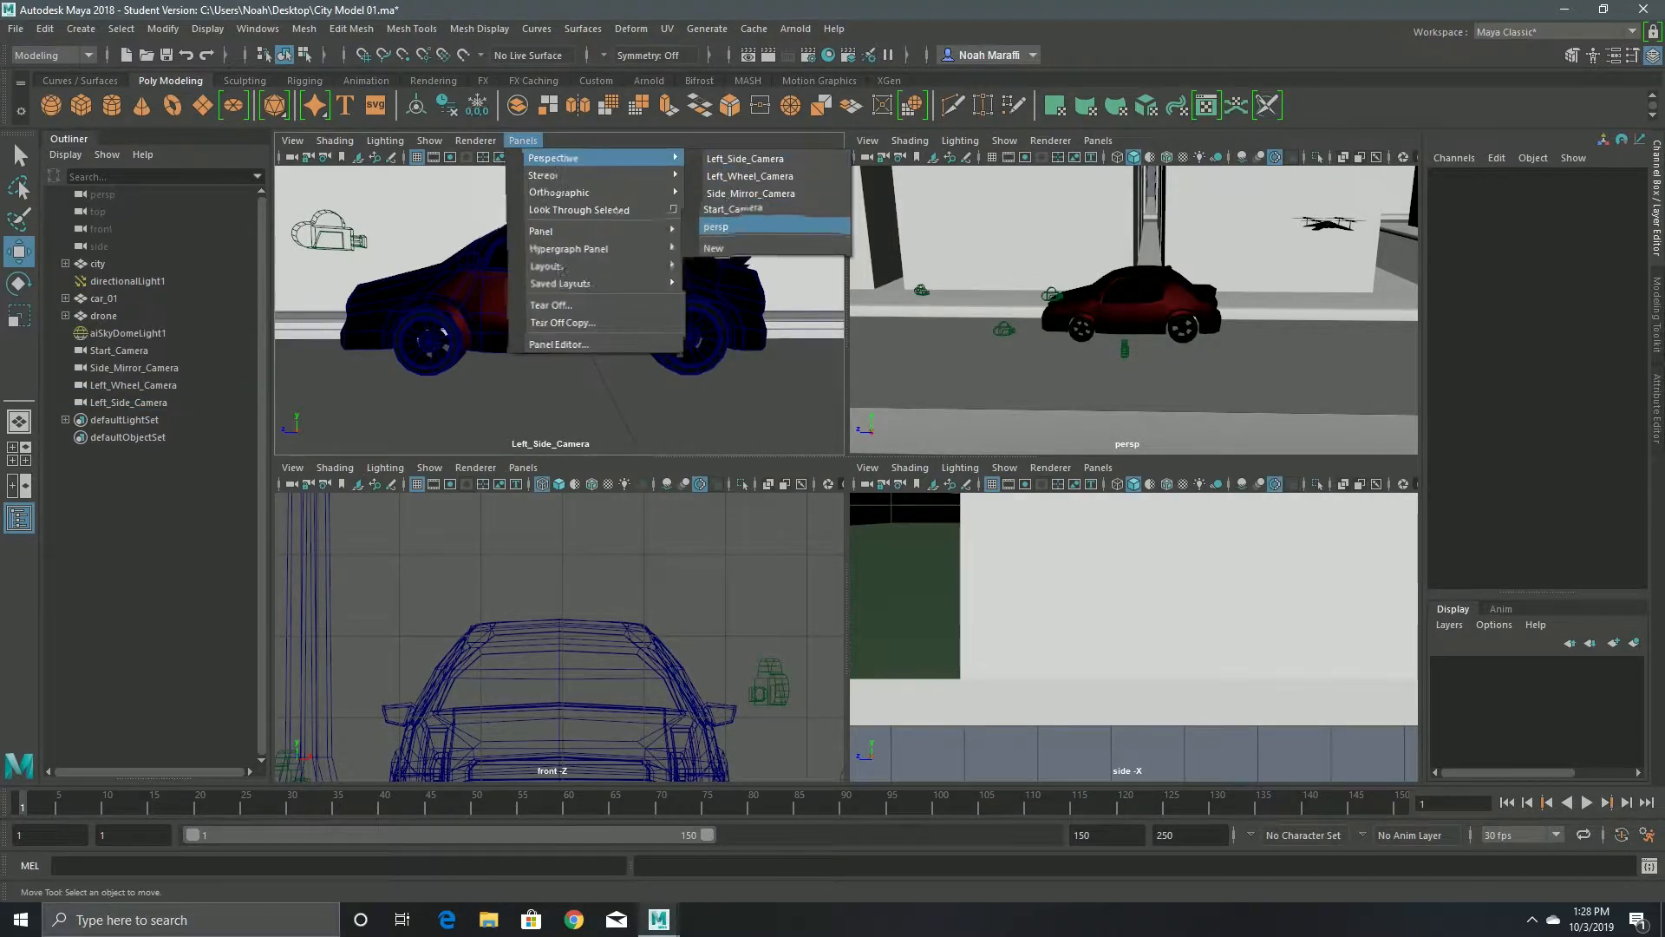
pyautogui.click(737, 227)
pyautogui.press('space')
pyautogui.keyDown('alt'); pyautogui.moveTo(1085, 347); pyautogui.dragTo(1167, 456); pyautogui.keyUp('alt')
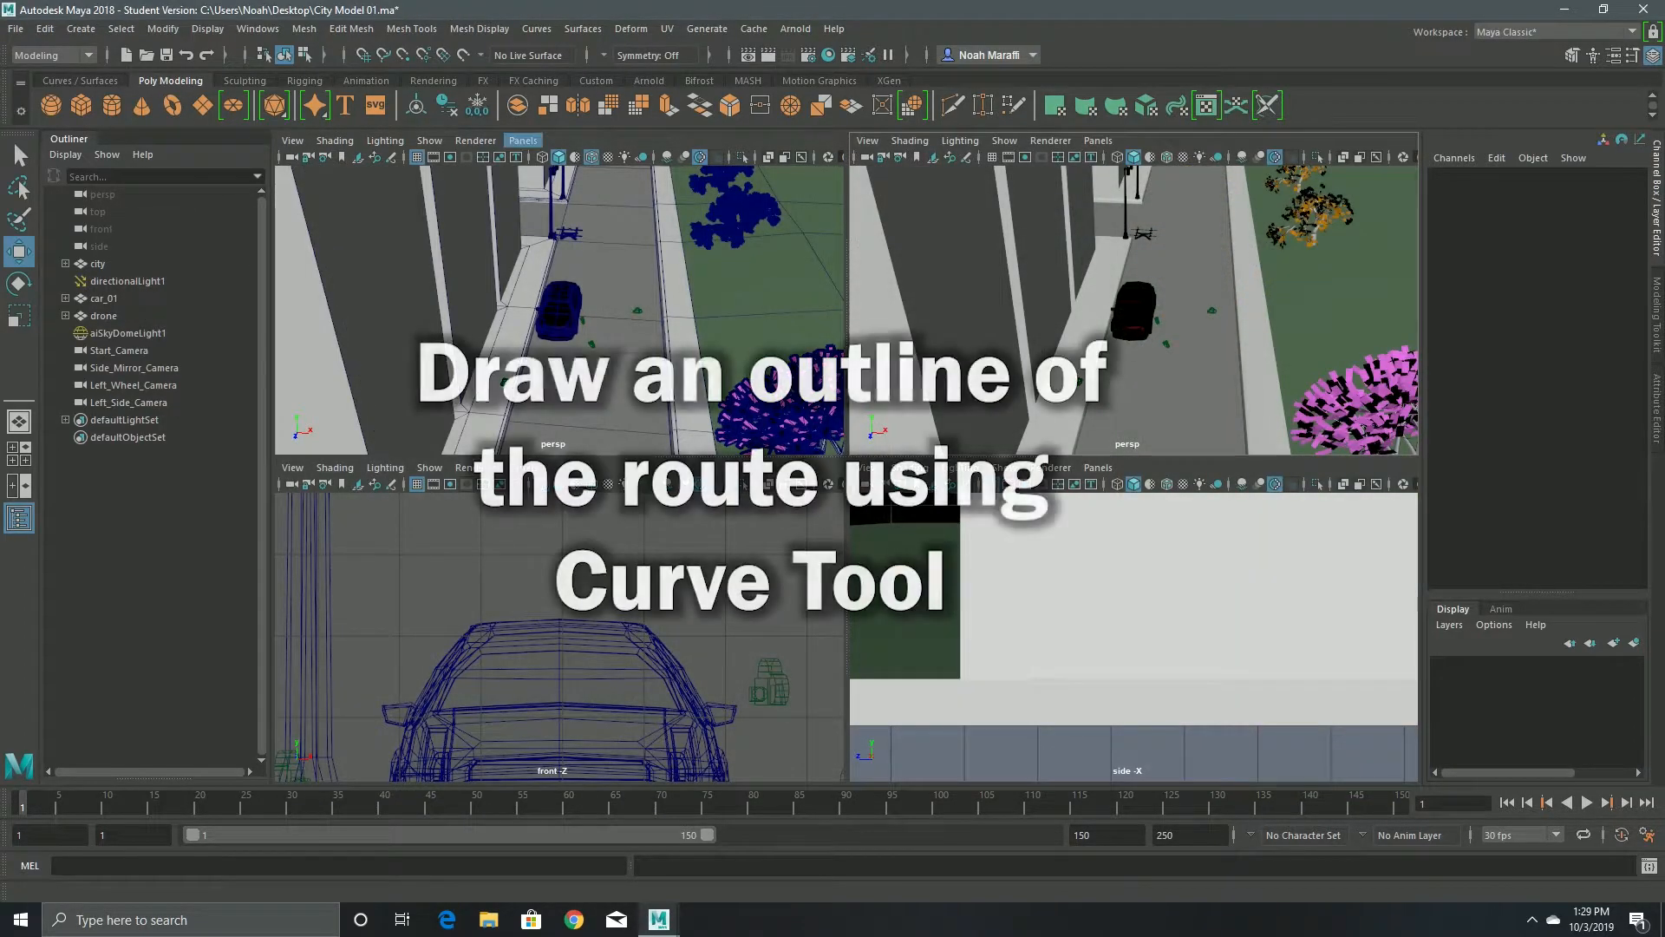
# - Show the whole city in a full-size top view and bring up the curve tools for drawing the route
pyautogui.click(523, 140)
pyautogui.moveTo(572, 193)
pyautogui.click(733, 227)
pyautogui.scroll(-4, 560, 310)
pyautogui.press('space')
pyautogui.scroll(-10, 780, 390)
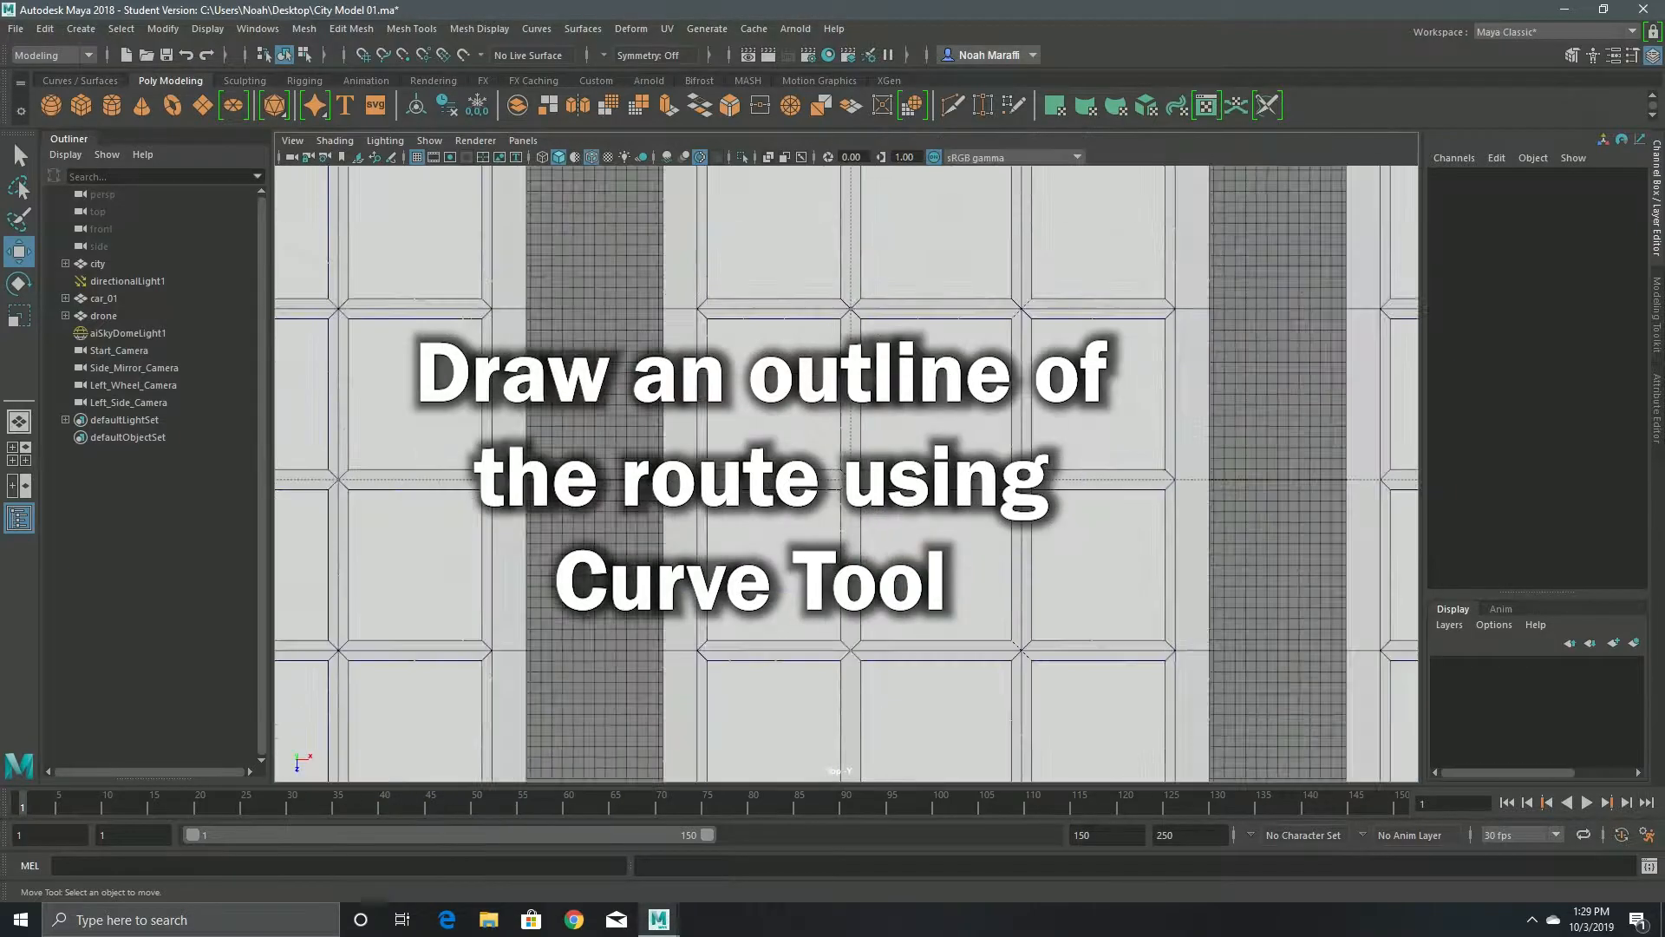
pyautogui.scroll(-8, 846, 473)
pyautogui.scroll(-5, 846, 472)
pyautogui.scroll(2, 846, 473)
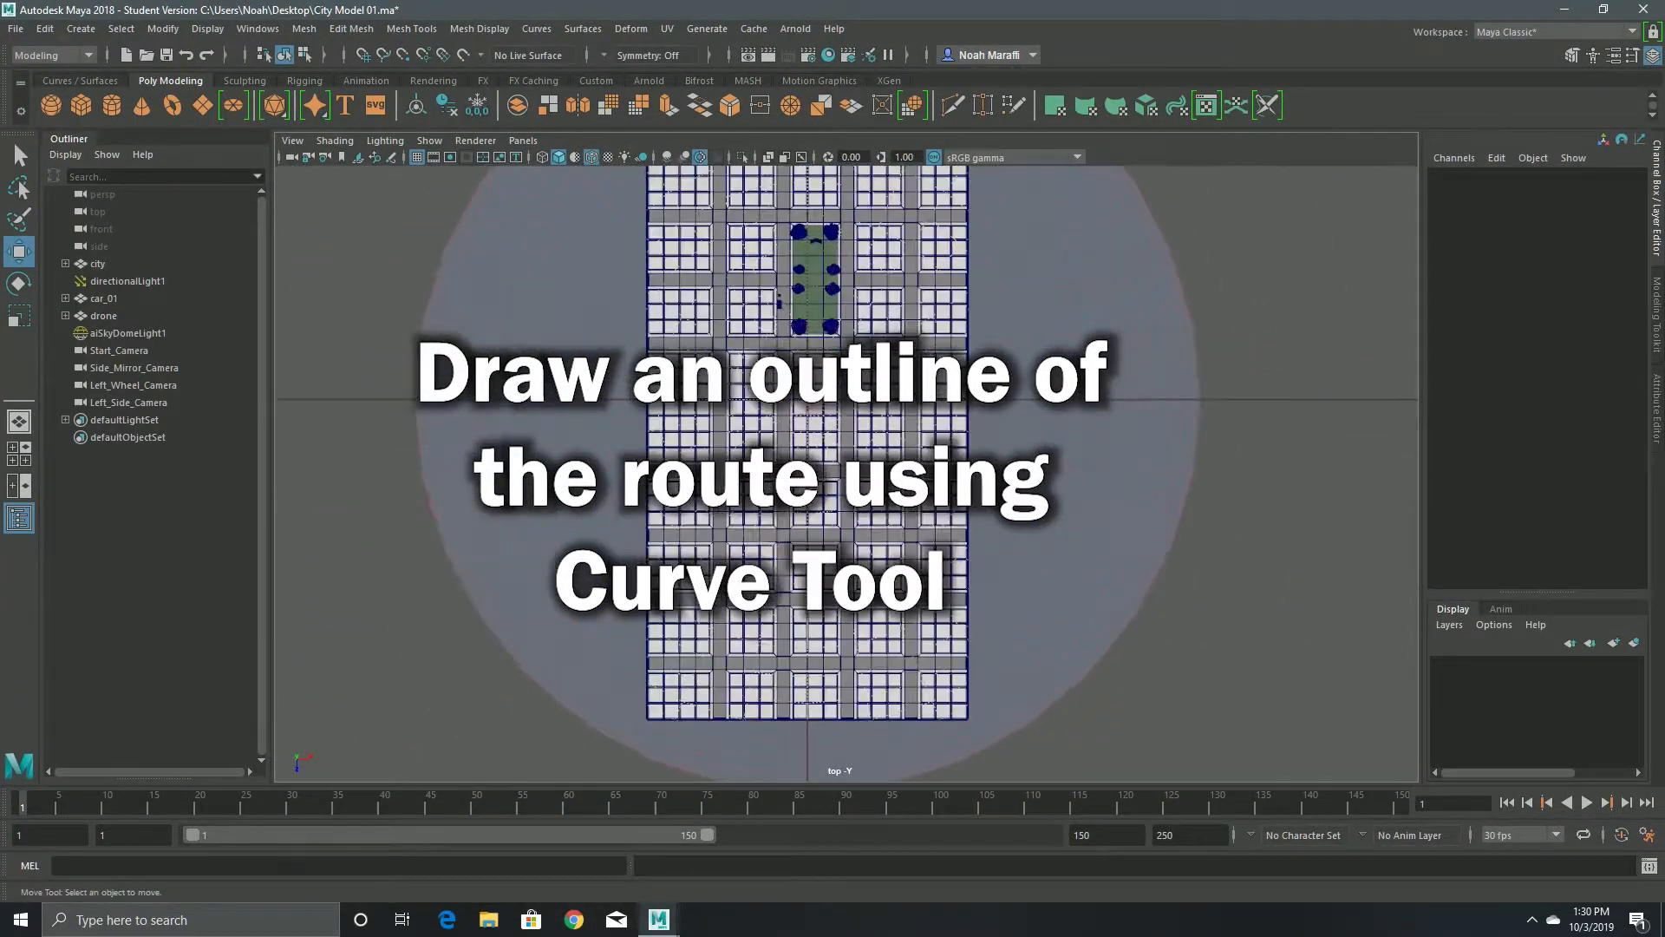
pyautogui.click(80, 81)
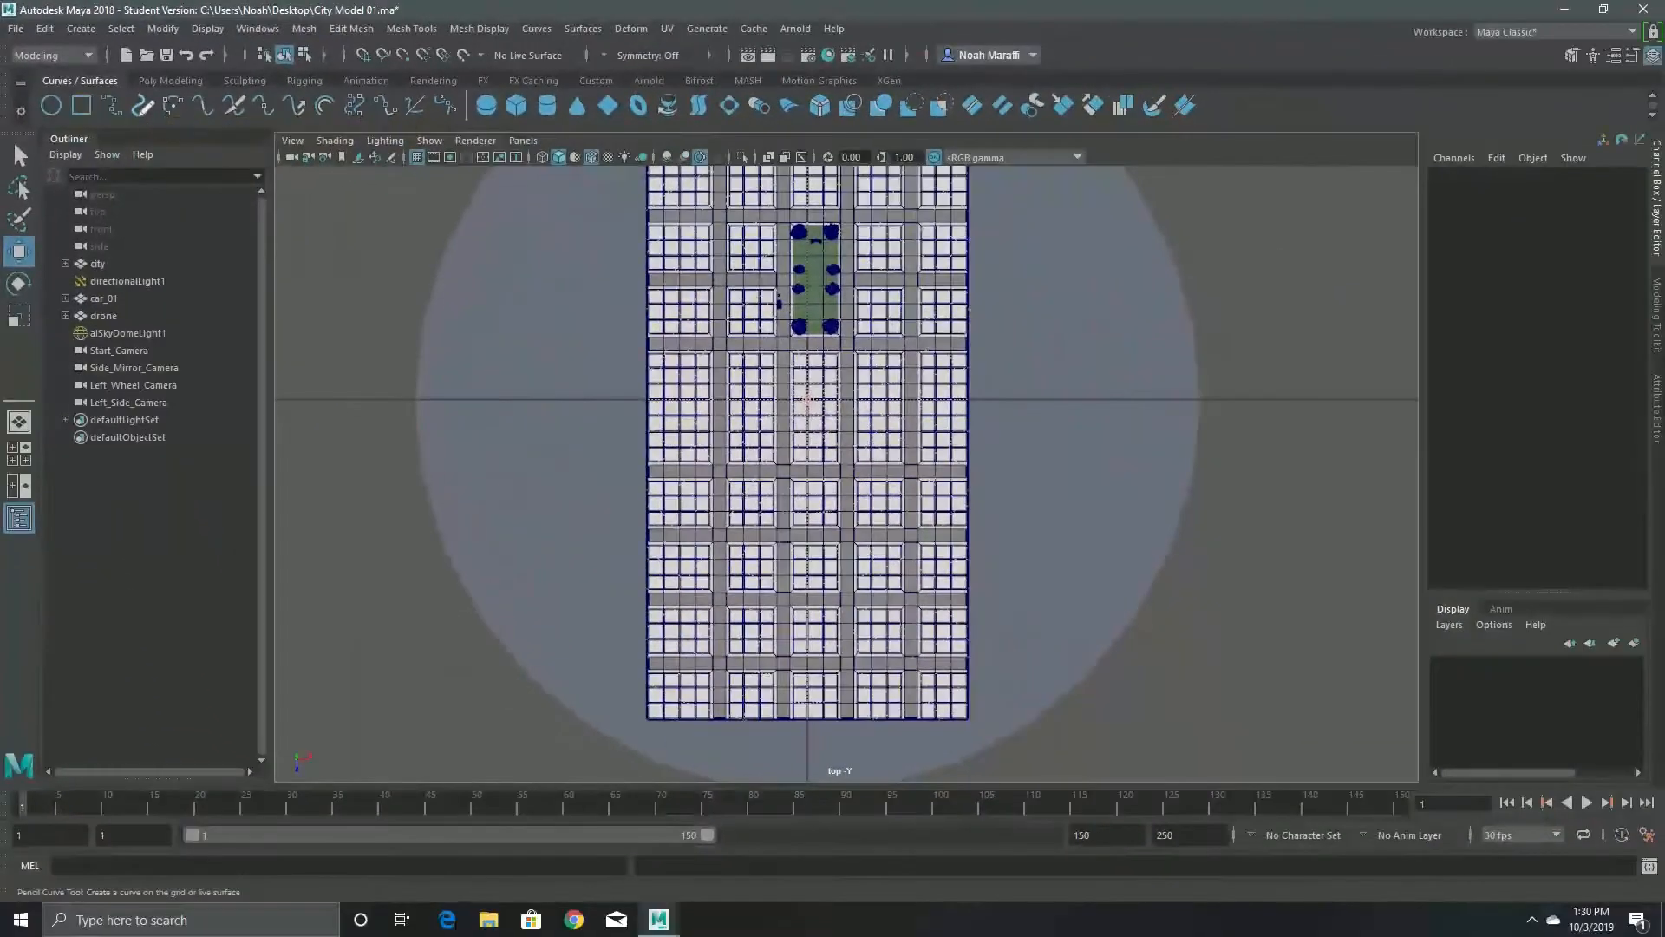
pyautogui.click(203, 150)
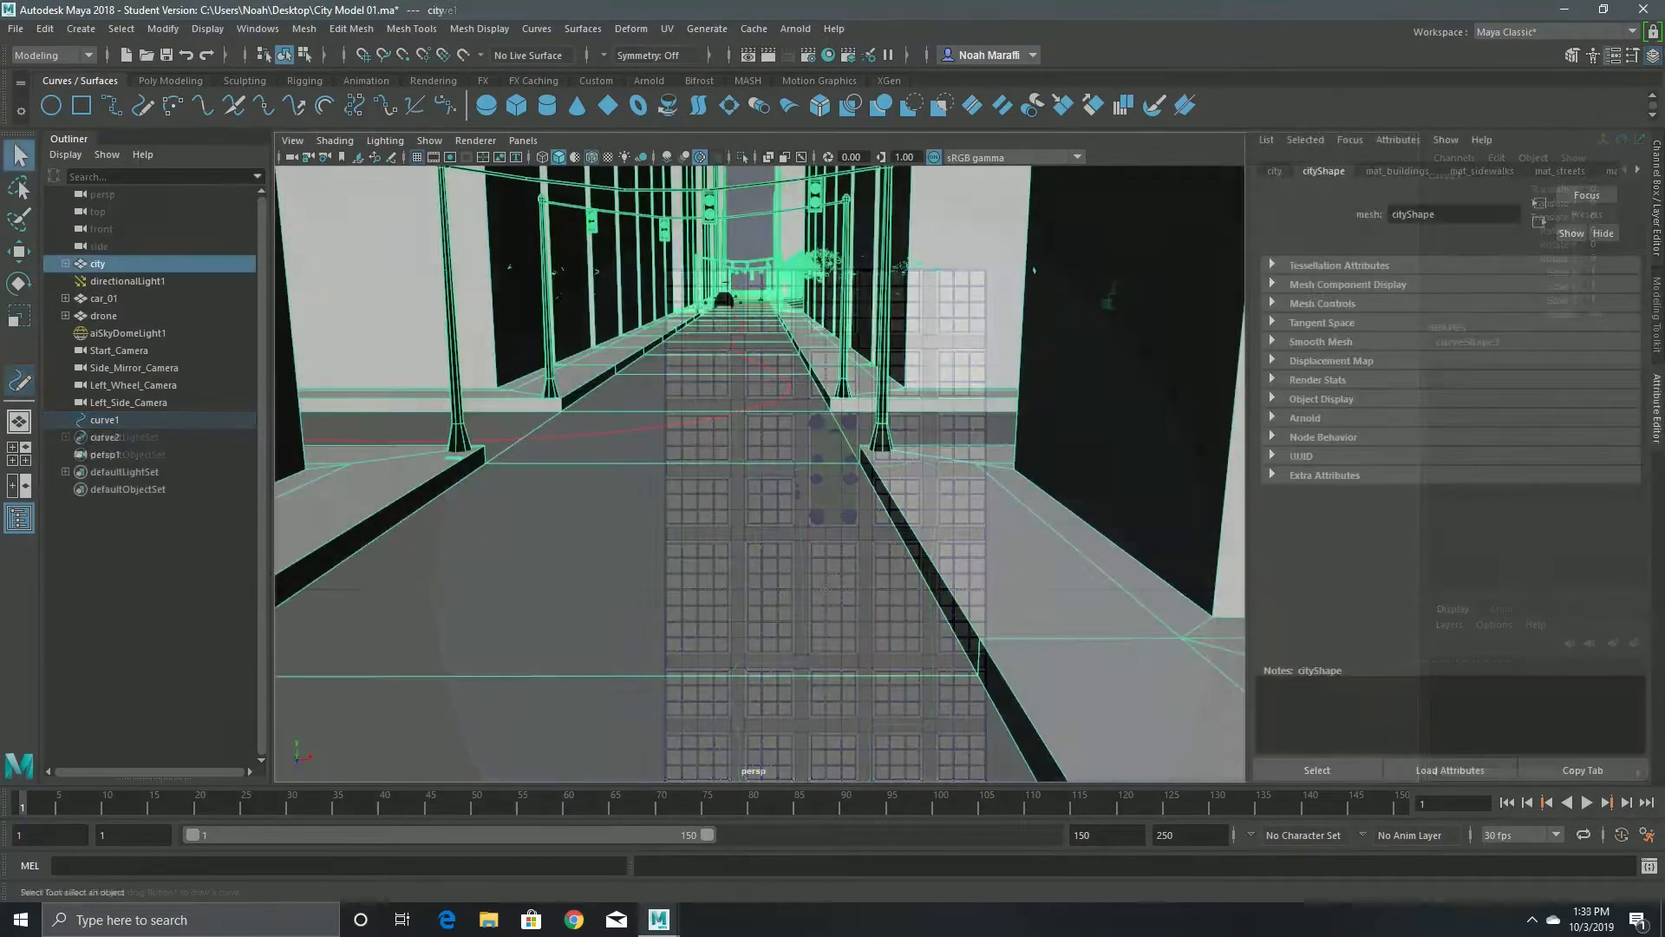
# - Look through the persp1 camera in the first viewport and set its Rotate X and Rotate Y to 0
pyautogui.click(523, 139)
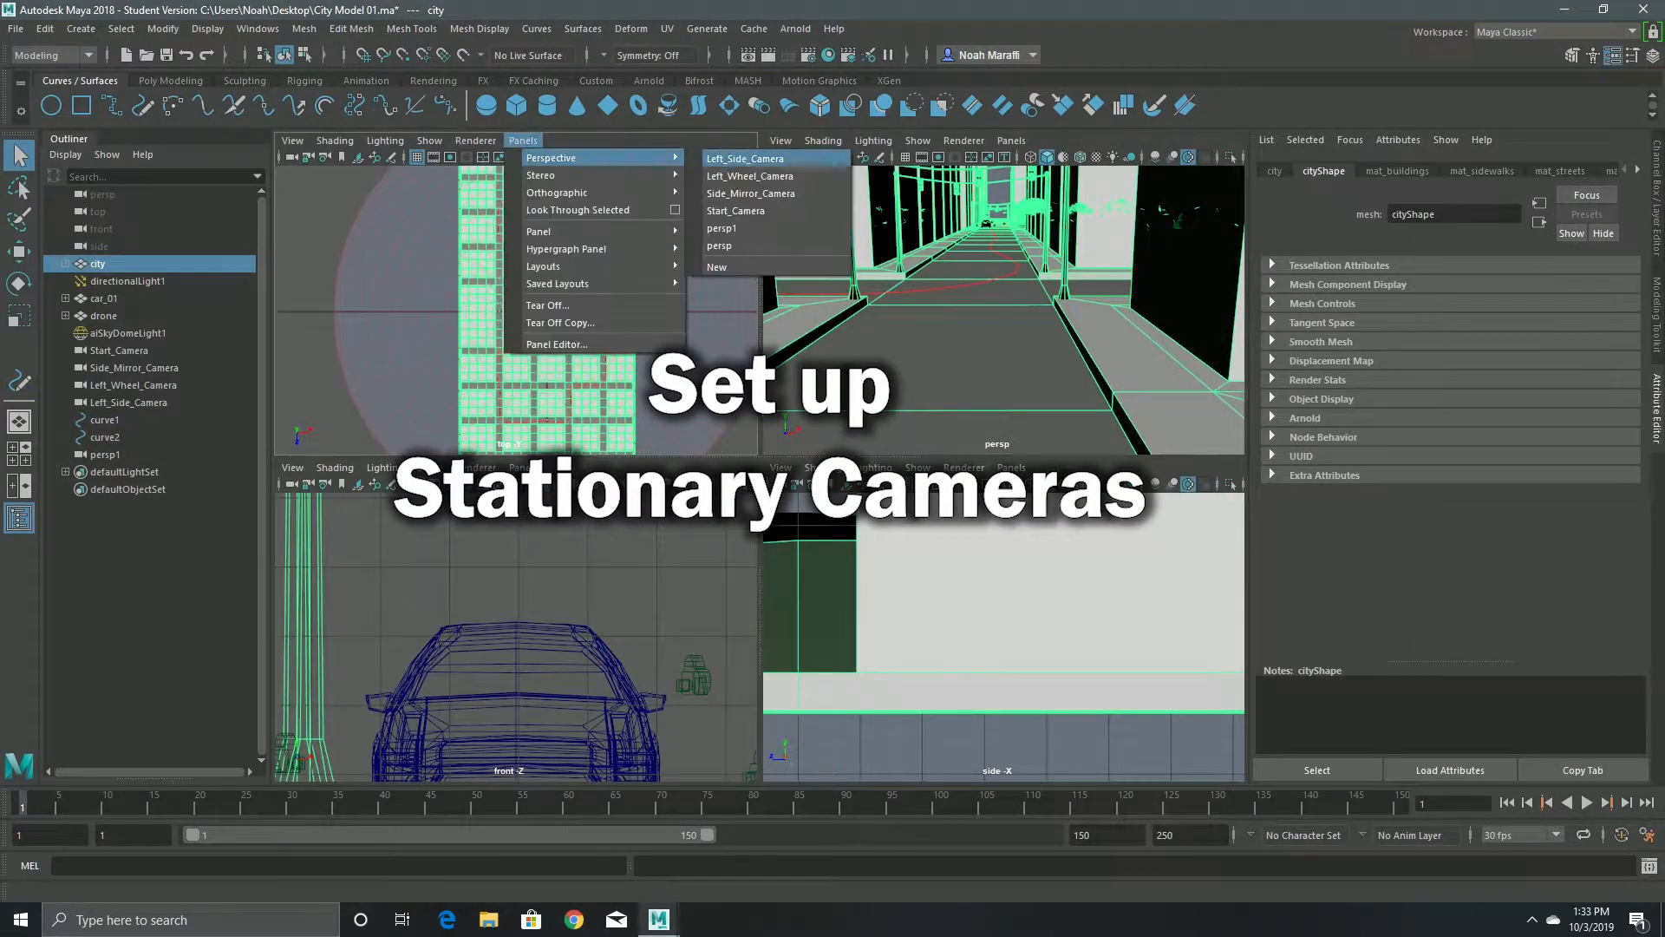
pyautogui.click(776, 245)
pyautogui.click(105, 454)
pyautogui.press('w')
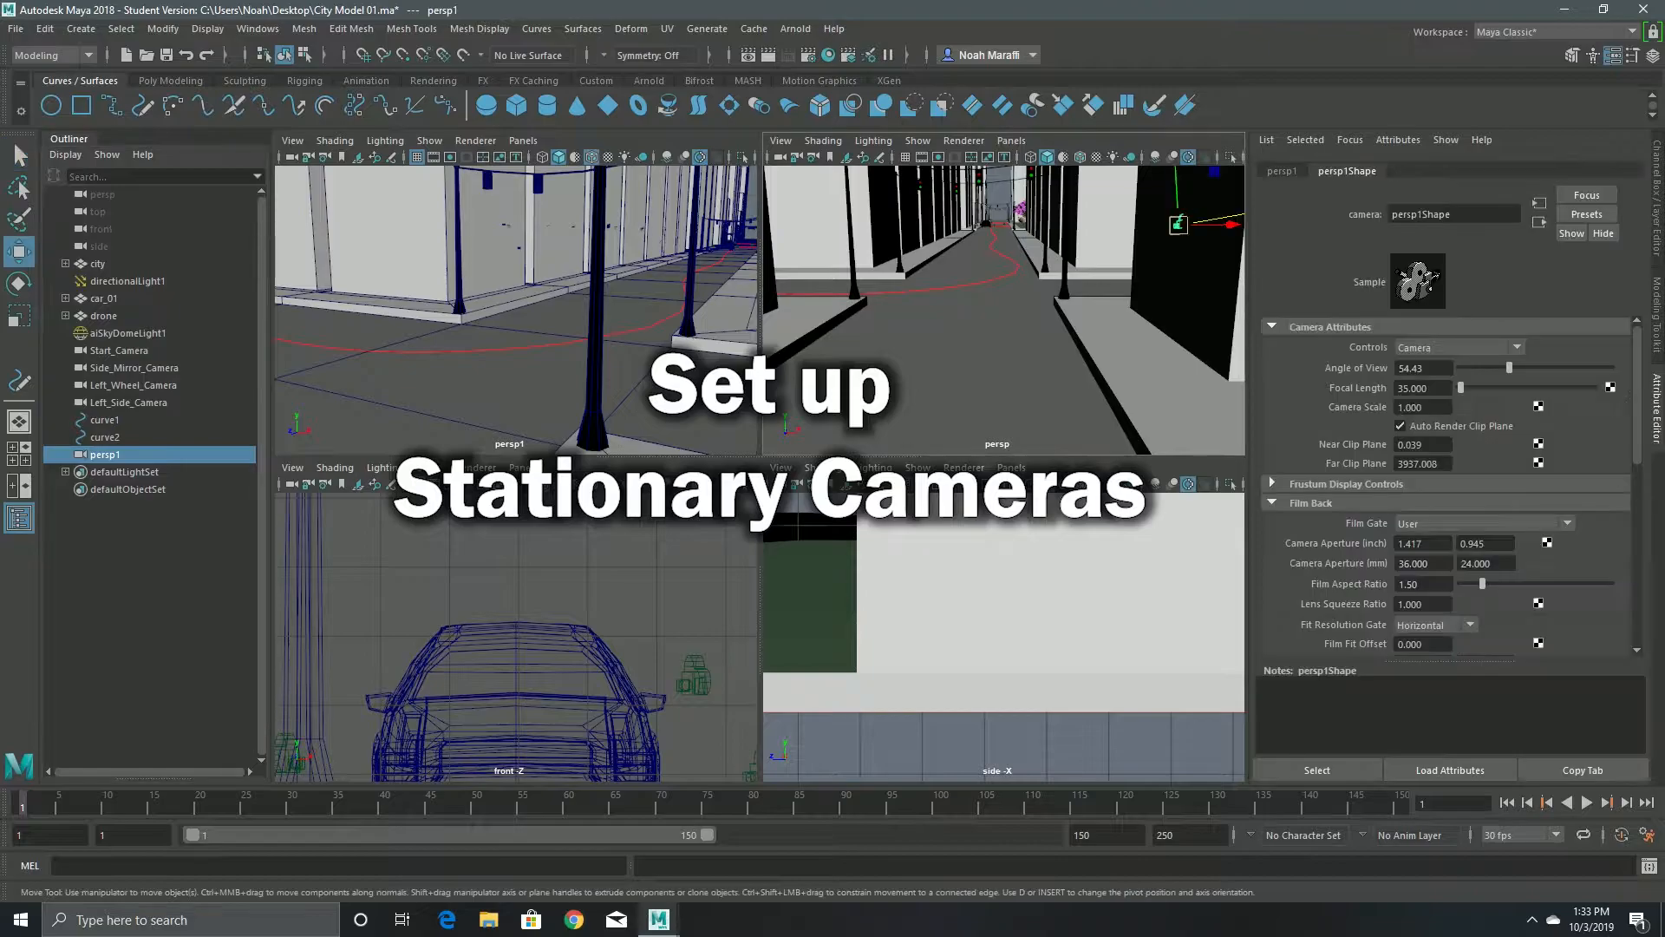
pyautogui.click(1657, 197)
pyautogui.moveTo(1613, 231); pyautogui.dragTo(1613, 244)
pyautogui.write('0')
pyautogui.press('Return')
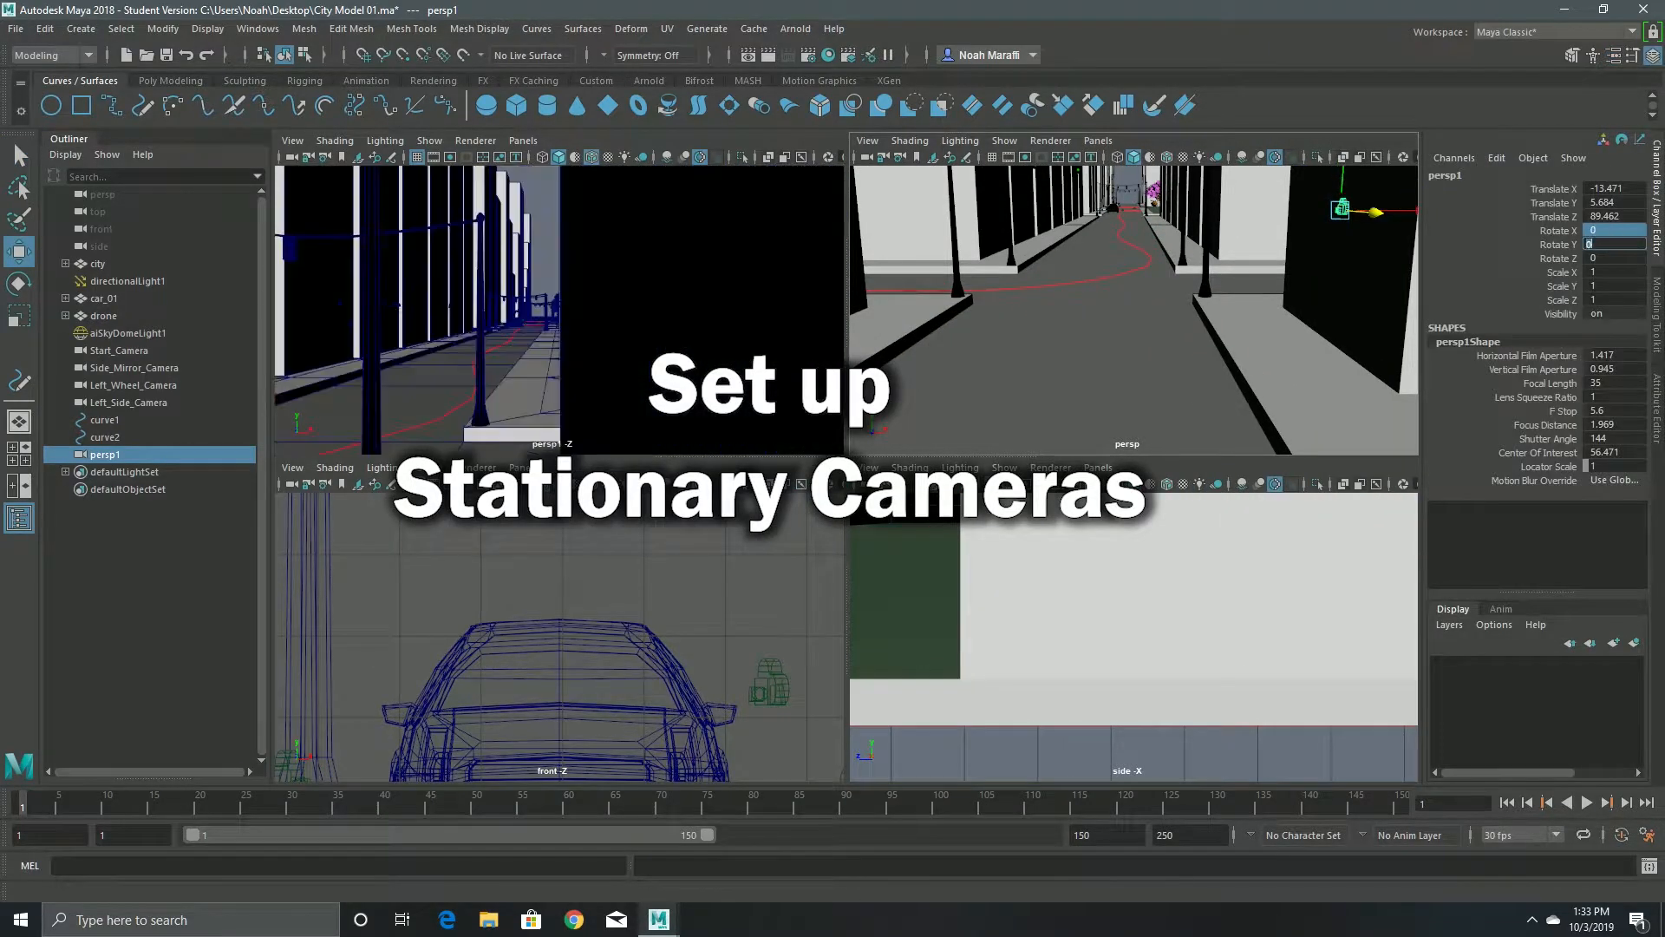
# - Turn persp1 to about 37 degrees in Rotate Y and move it to about -14.8, 2.1, 87.5 near the street corner
pyautogui.press('e')
pyautogui.moveTo(1322, 214); pyautogui.dragTo(1339, 277)
pyautogui.press('w')
pyautogui.moveTo(1409, 319); pyautogui.dragTo(1331, 288)
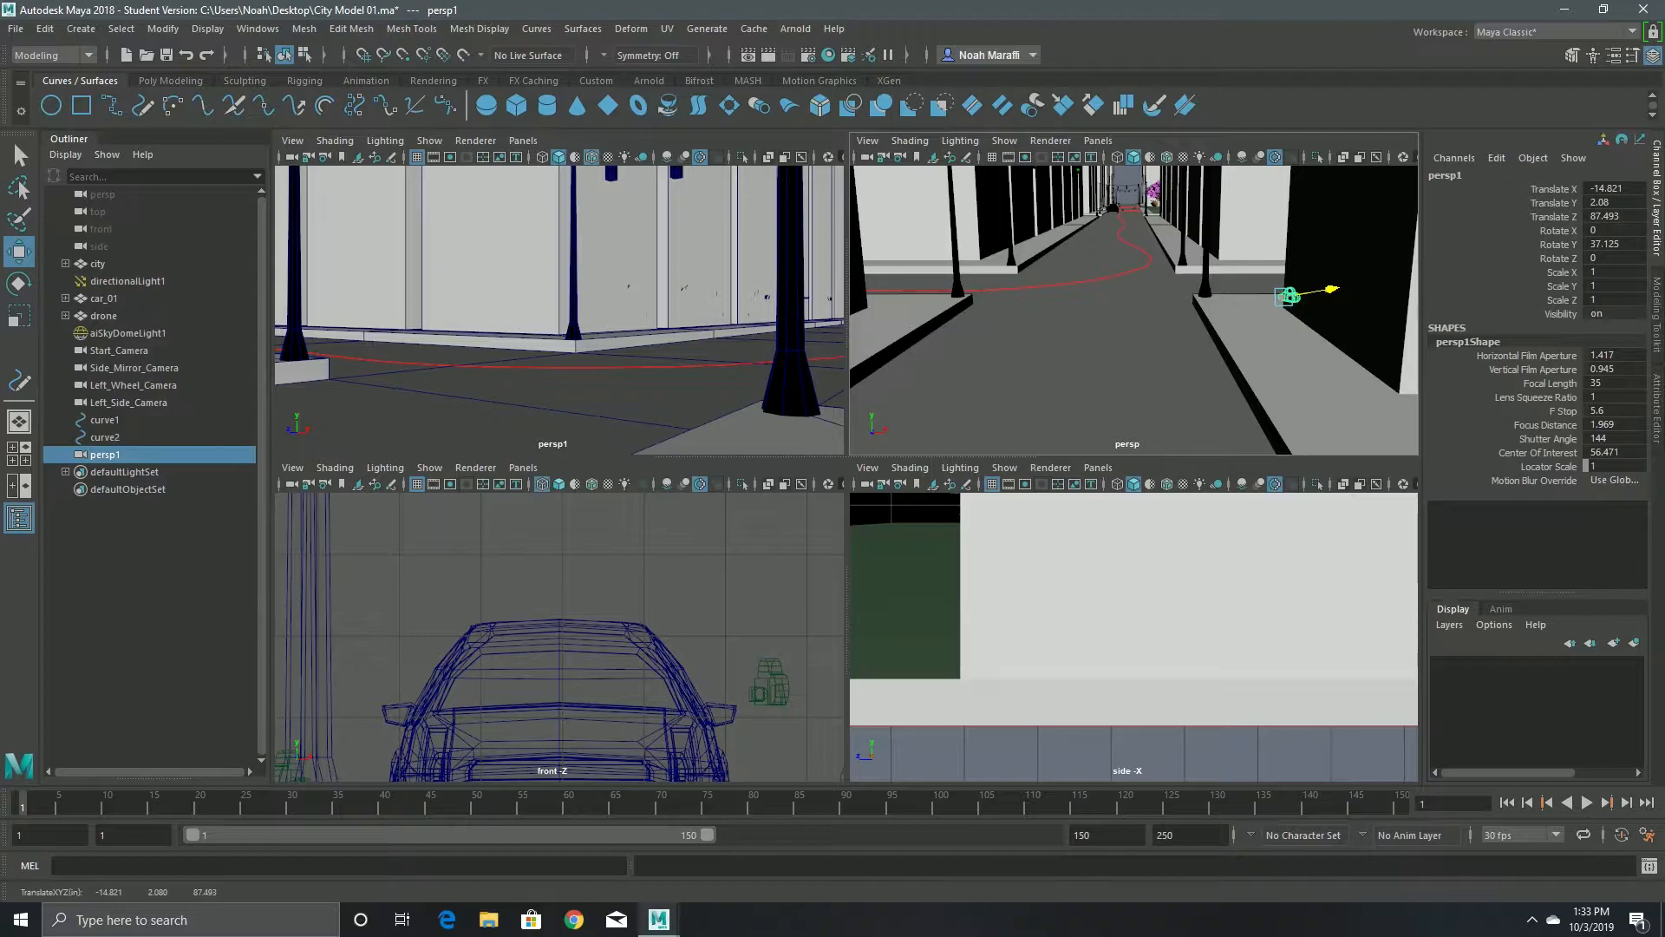
pyautogui.moveTo(1331, 289); pyautogui.dragTo(1332, 289)
# - Set persp1's focal length to 25 and rename the camera 1st_Turn_Cam
pyautogui.doubleClick(1608, 383)
pyautogui.press('Return')
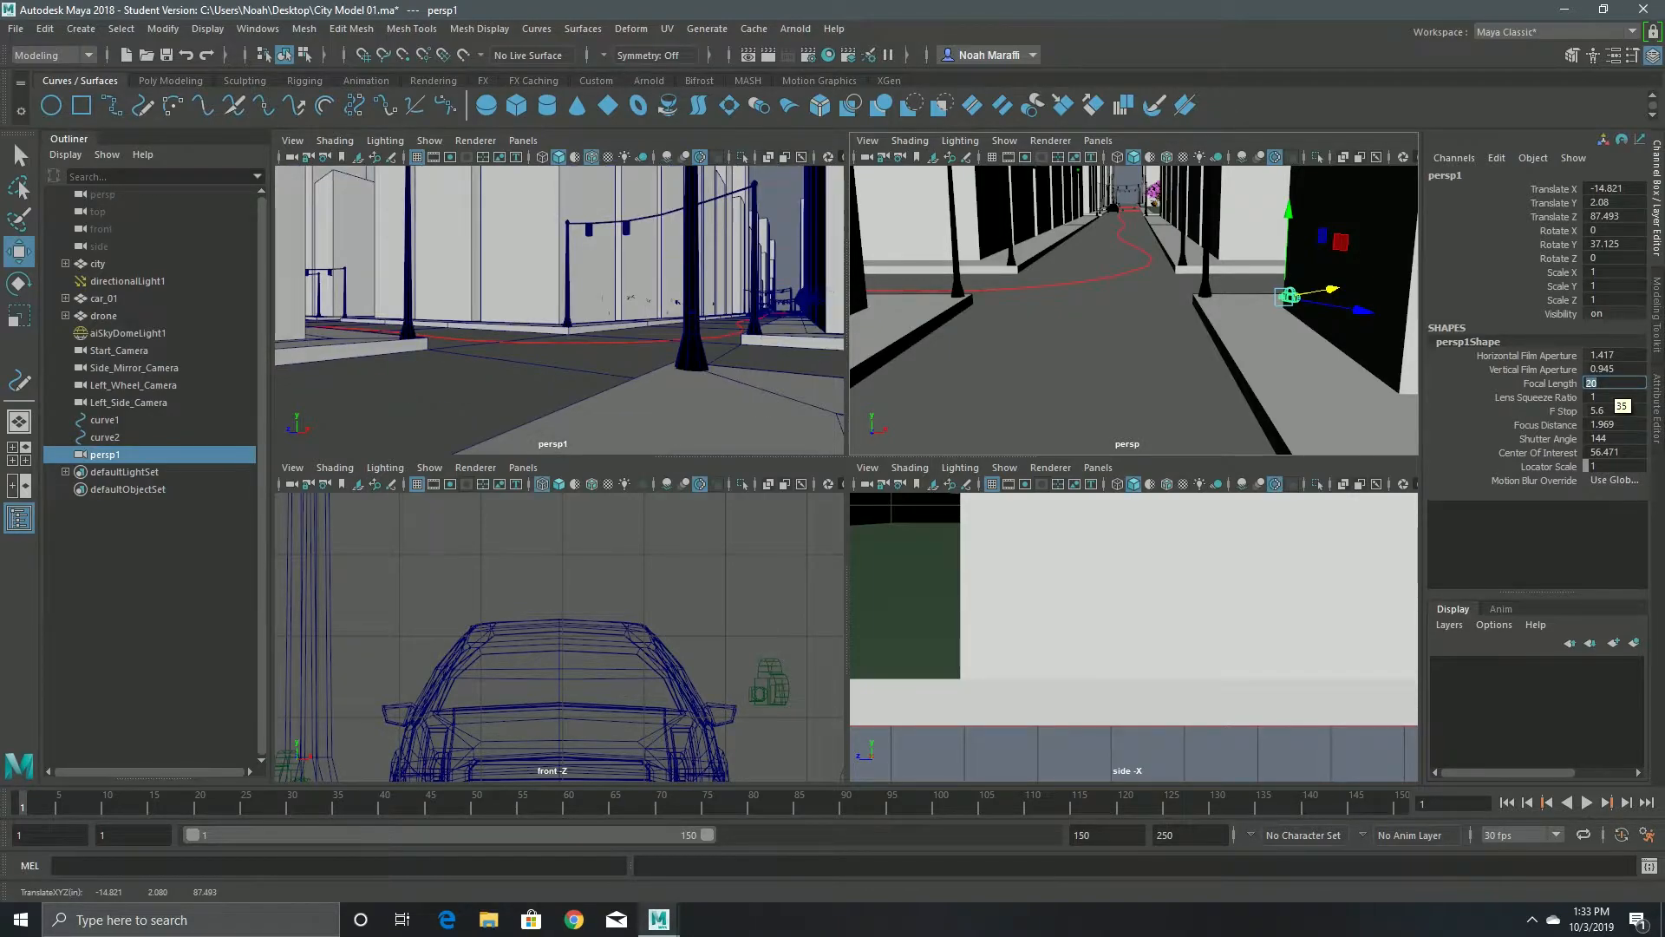
pyautogui.write('25')
pyautogui.press('Return')
pyautogui.doubleClick(105, 454)
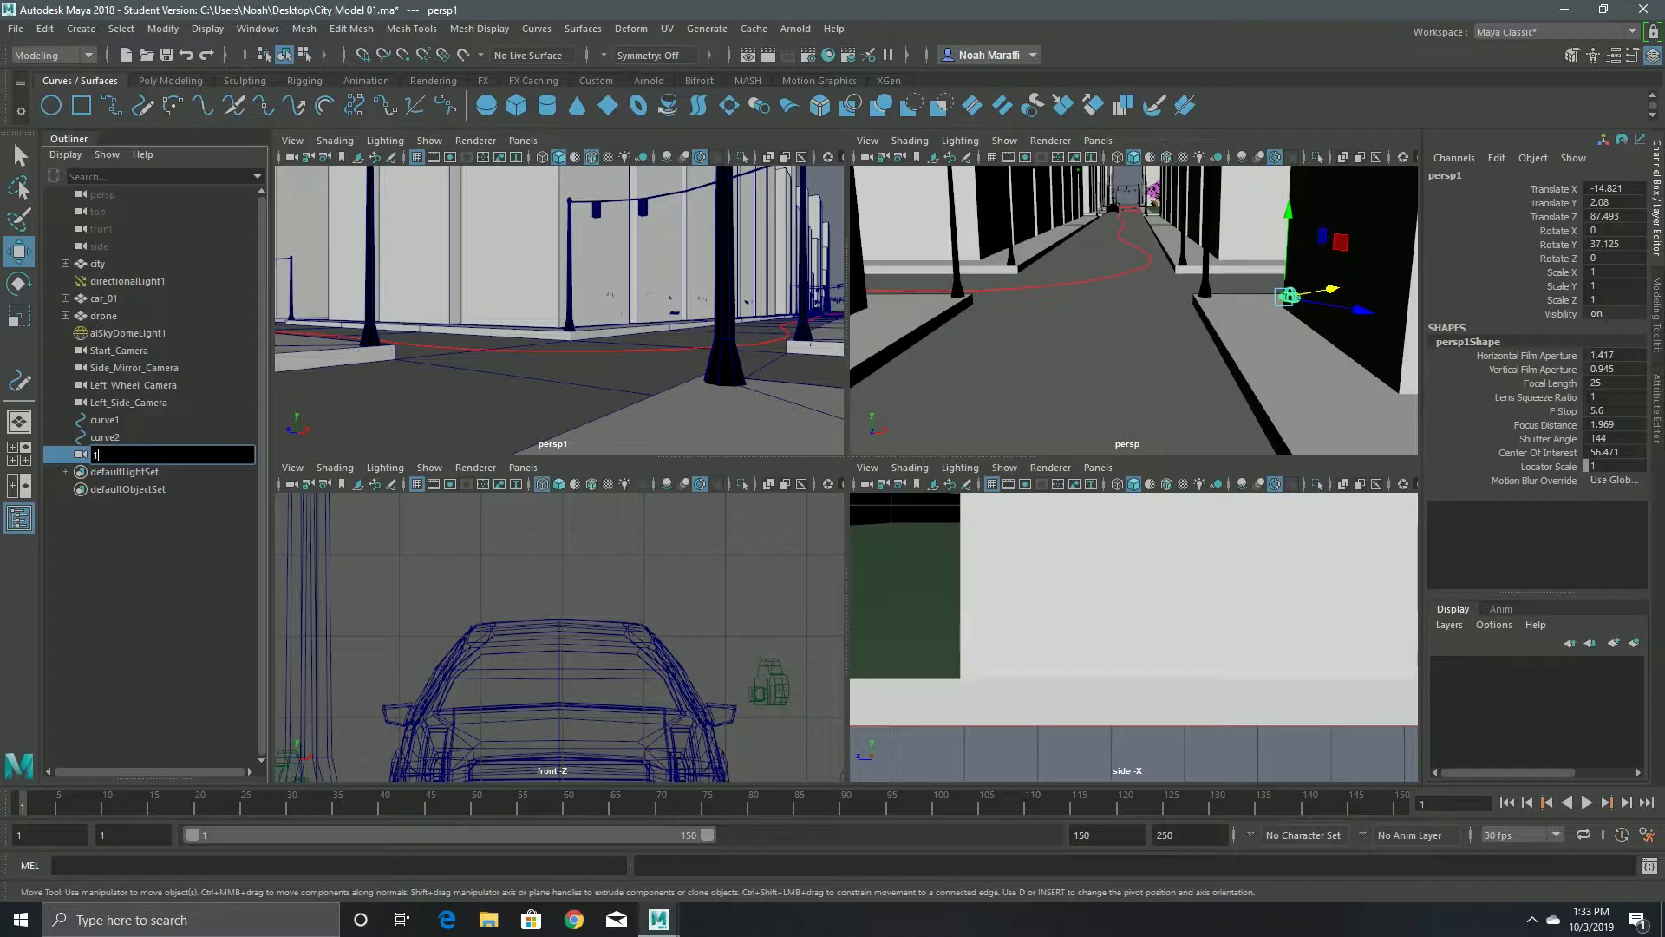
pyautogui.write('1st_Turn_Cam')
pyautogui.press('Return')
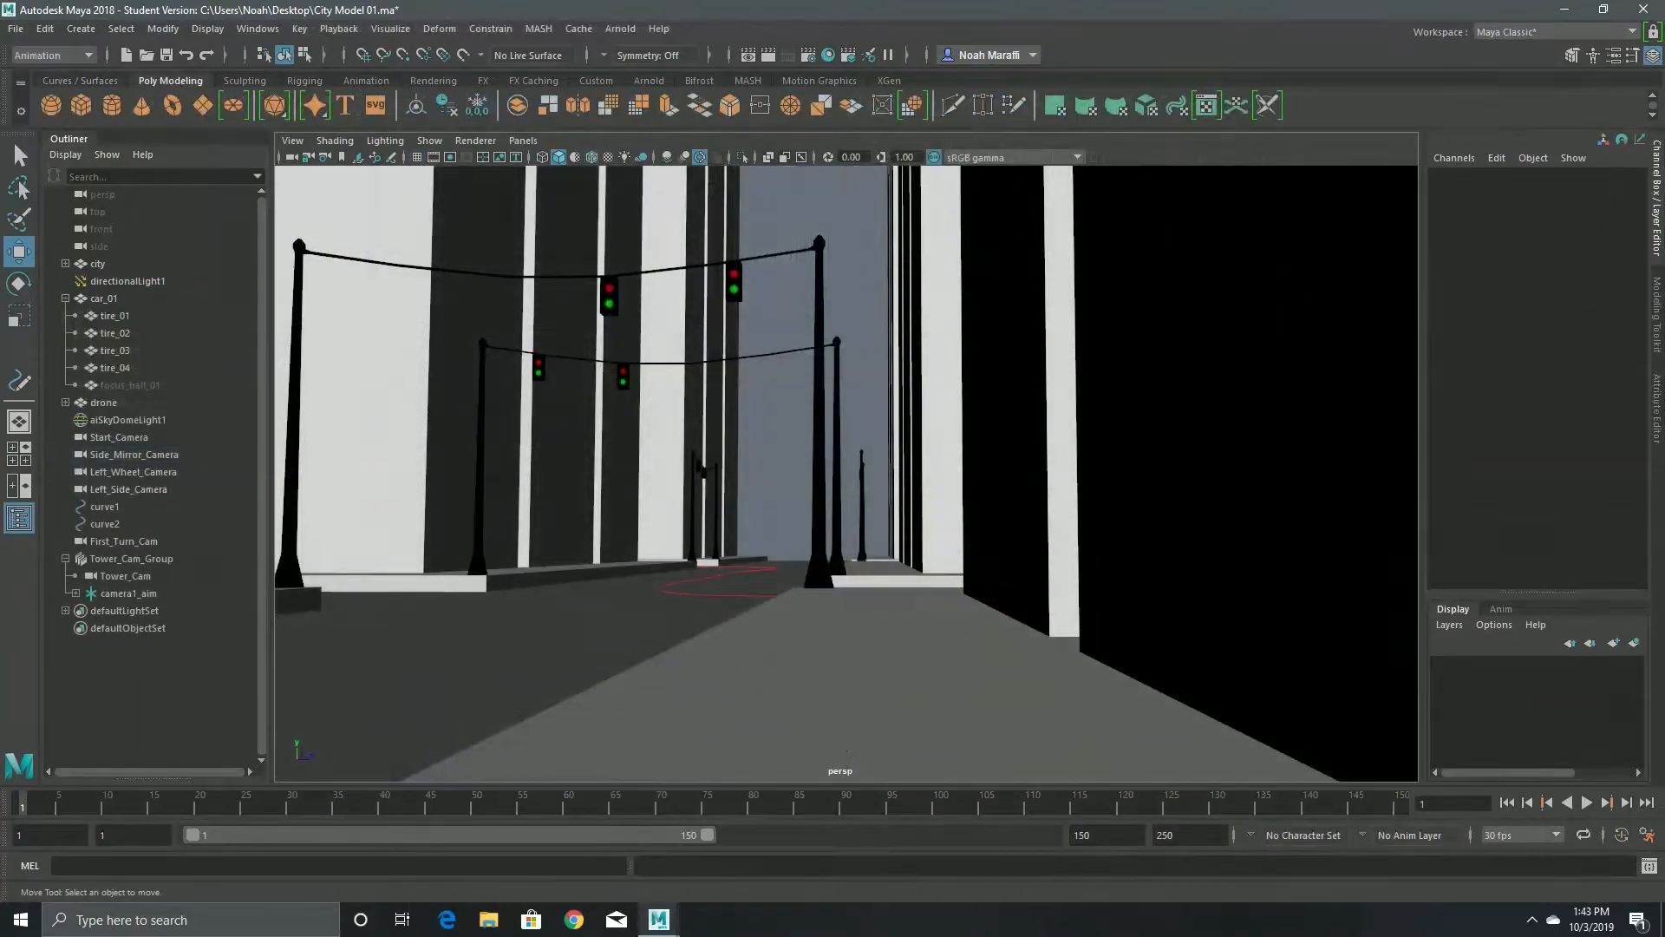
# - Create a camera from the current perspective view looking along the sidewalk and street
pyautogui.keyDown('alt'); pyautogui.moveTo(846, 473); pyautogui.dragTo(843, 486); pyautogui.keyUp('alt')
pyautogui.click(292, 139)
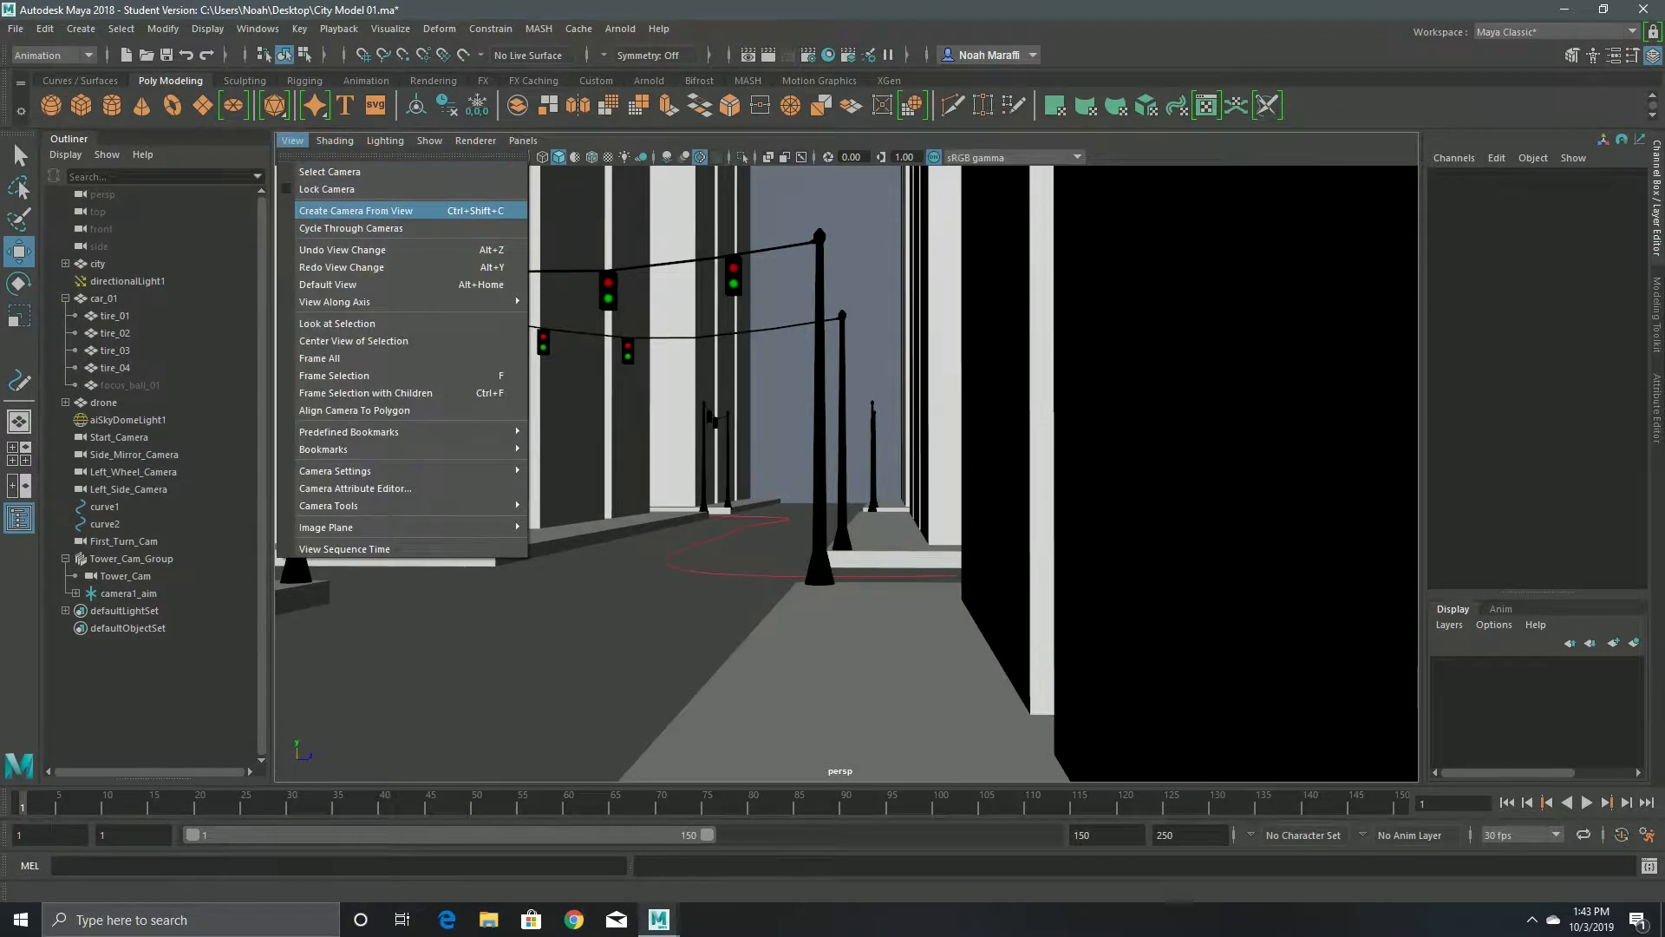
pyautogui.click(355, 210)
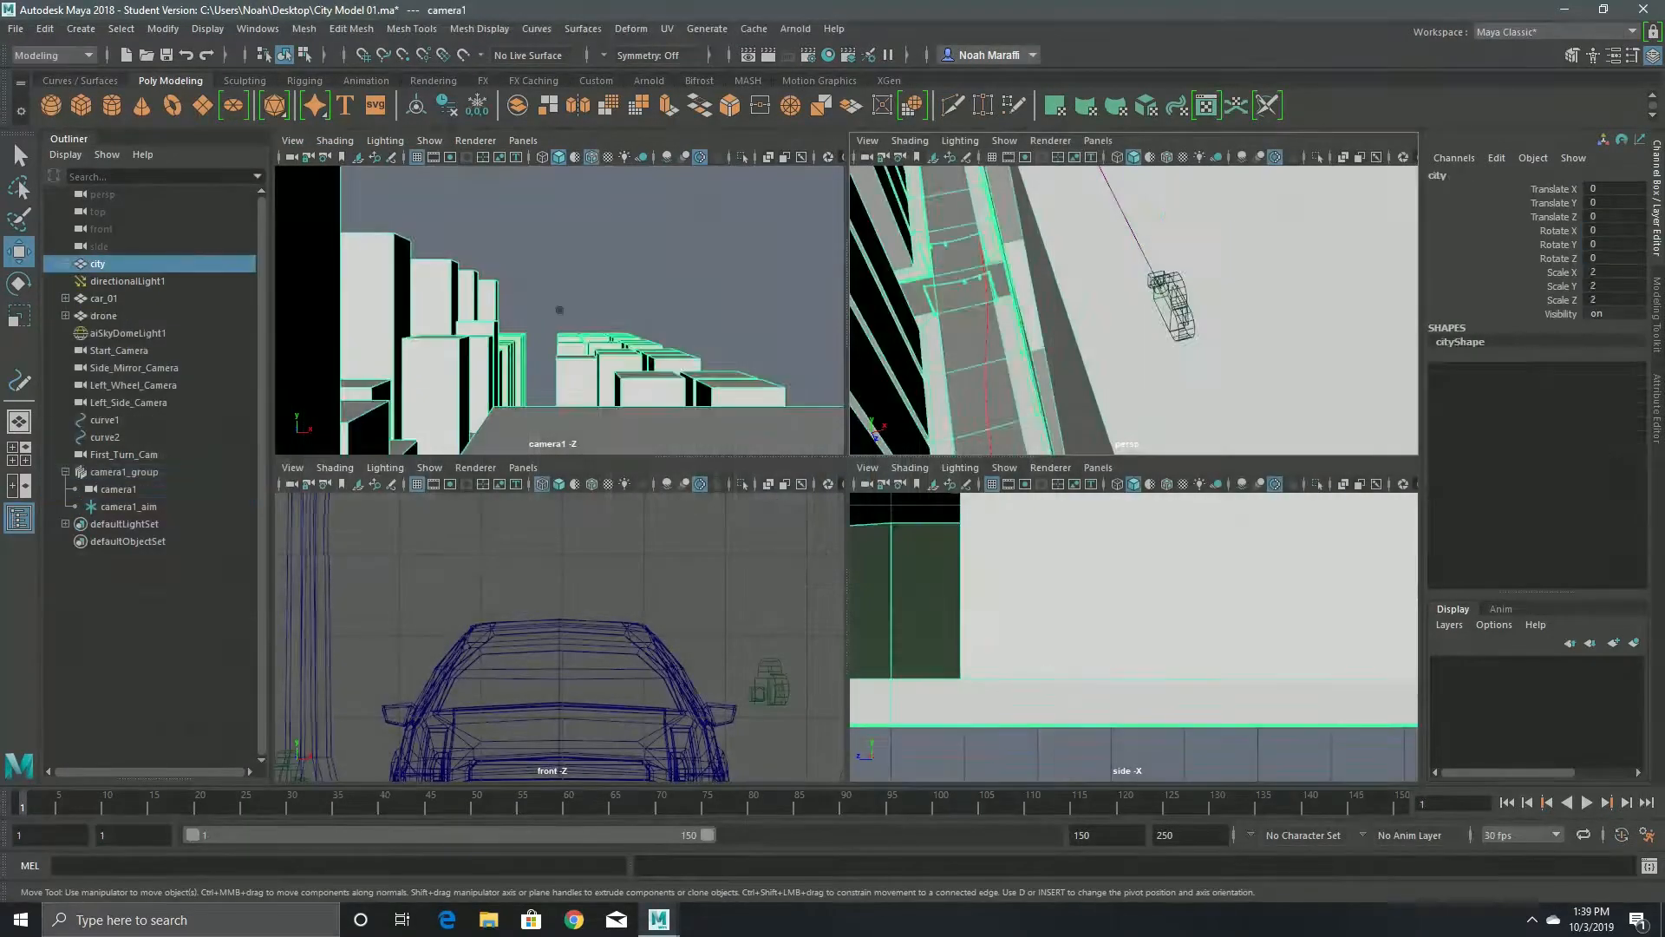
# - Move camera1_group to the roof edge of the tall building beside the street, at about 114.4, 89.2, 40.5
pyautogui.click(124, 472)
pyautogui.moveTo(1235, 272); pyautogui.dragTo(1168, 287)
pyautogui.moveTo(1083, 245); pyautogui.dragTo(1087, 306)
pyautogui.moveTo(1172, 343); pyautogui.dragTo(1156, 347)
pyautogui.moveTo(1071, 308); pyautogui.dragTo(1069, 276)
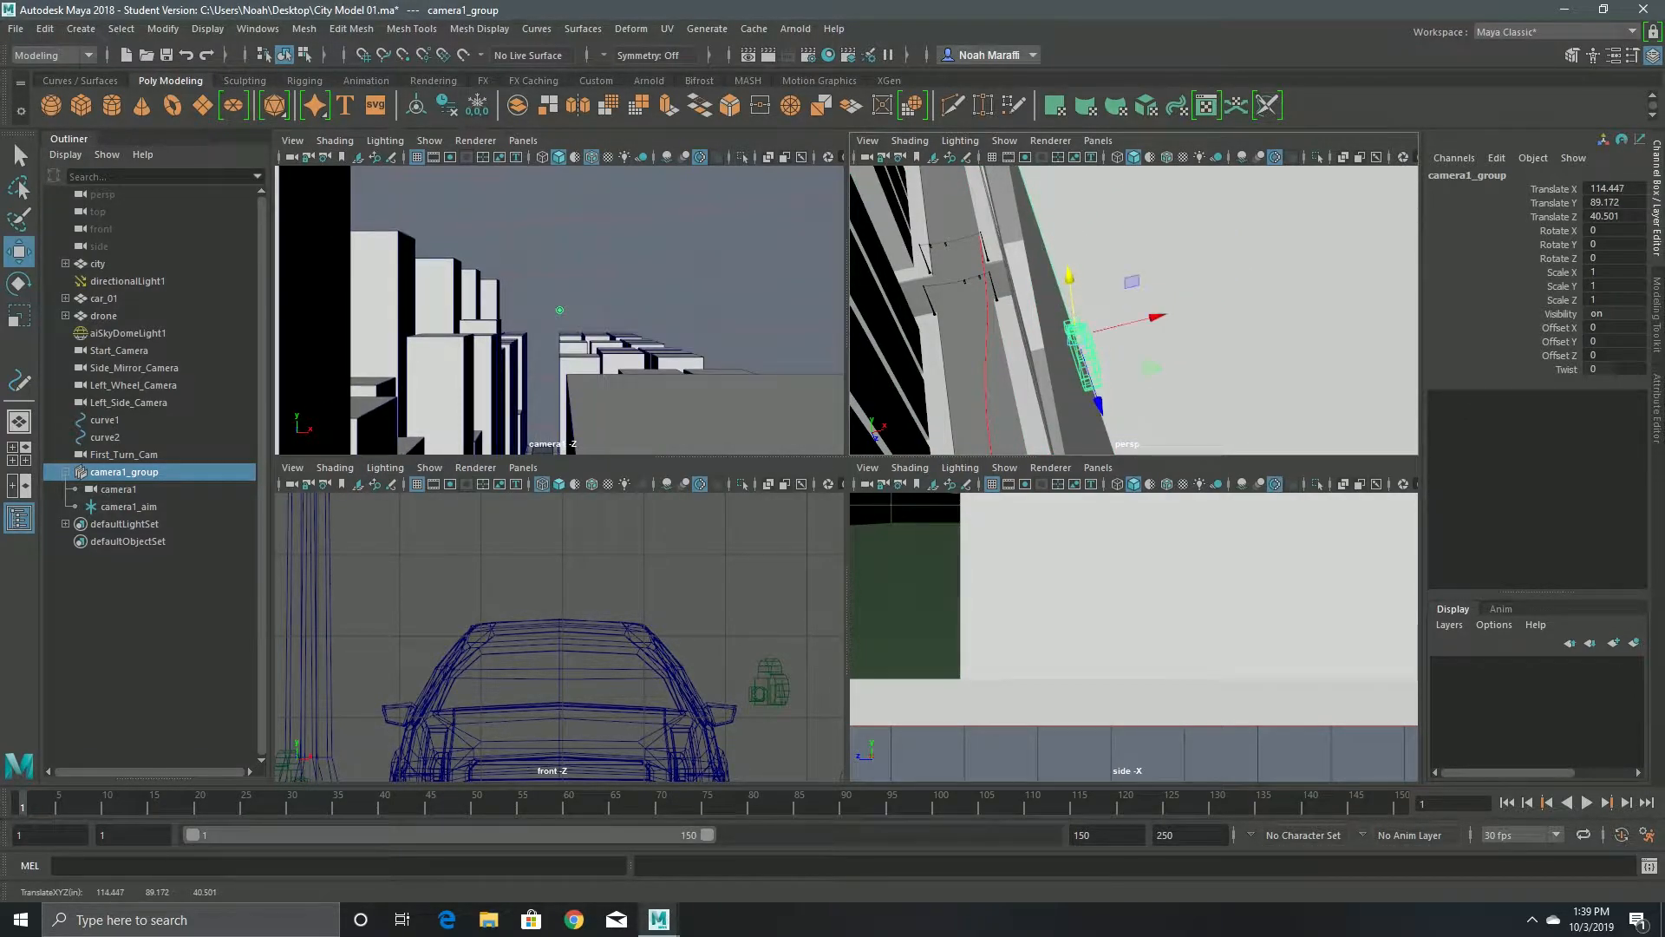
# - Lock camera1's translate, rotate, scale and visibility channels so only its aim can be adjusted
pyautogui.click(118, 489)
pyautogui.moveTo(1552, 188); pyautogui.dragTo(1552, 313)
pyautogui.rightClick(1475, 252)
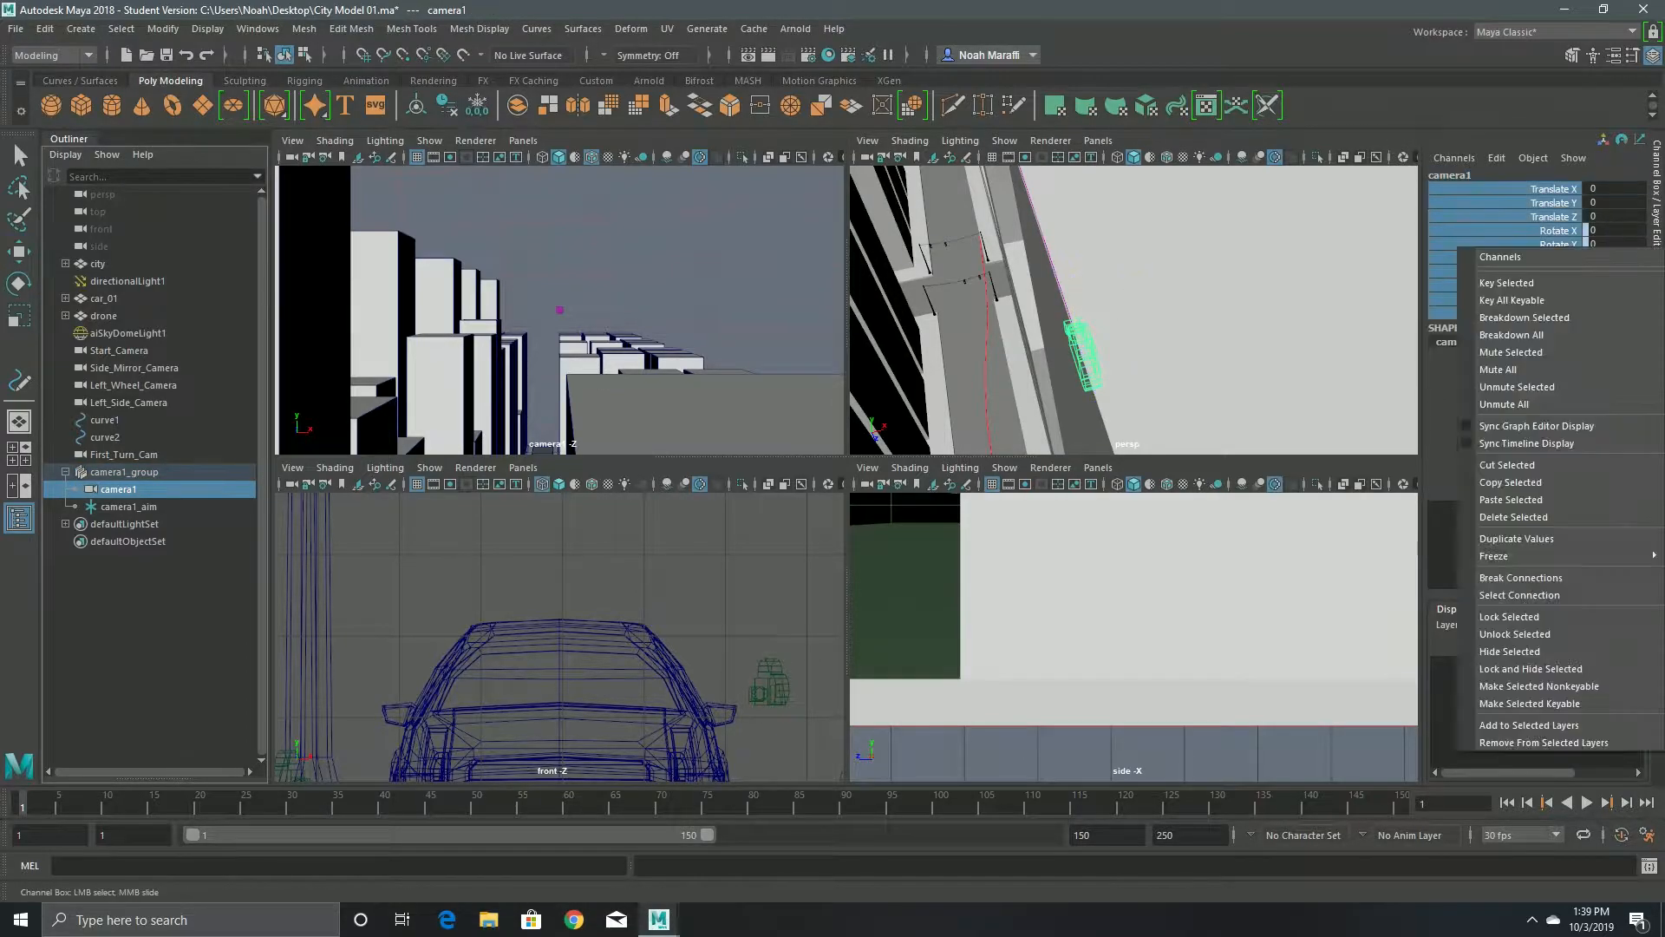
pyautogui.click(1523, 616)
pyautogui.moveTo(1553, 231); pyautogui.dragTo(1553, 258)
pyautogui.rightClick(1551, 240)
pyautogui.click(1523, 609)
# - Move camera1_aim down so that camera1 points at the route on the street below
pyautogui.click(128, 506)
pyautogui.press('w')
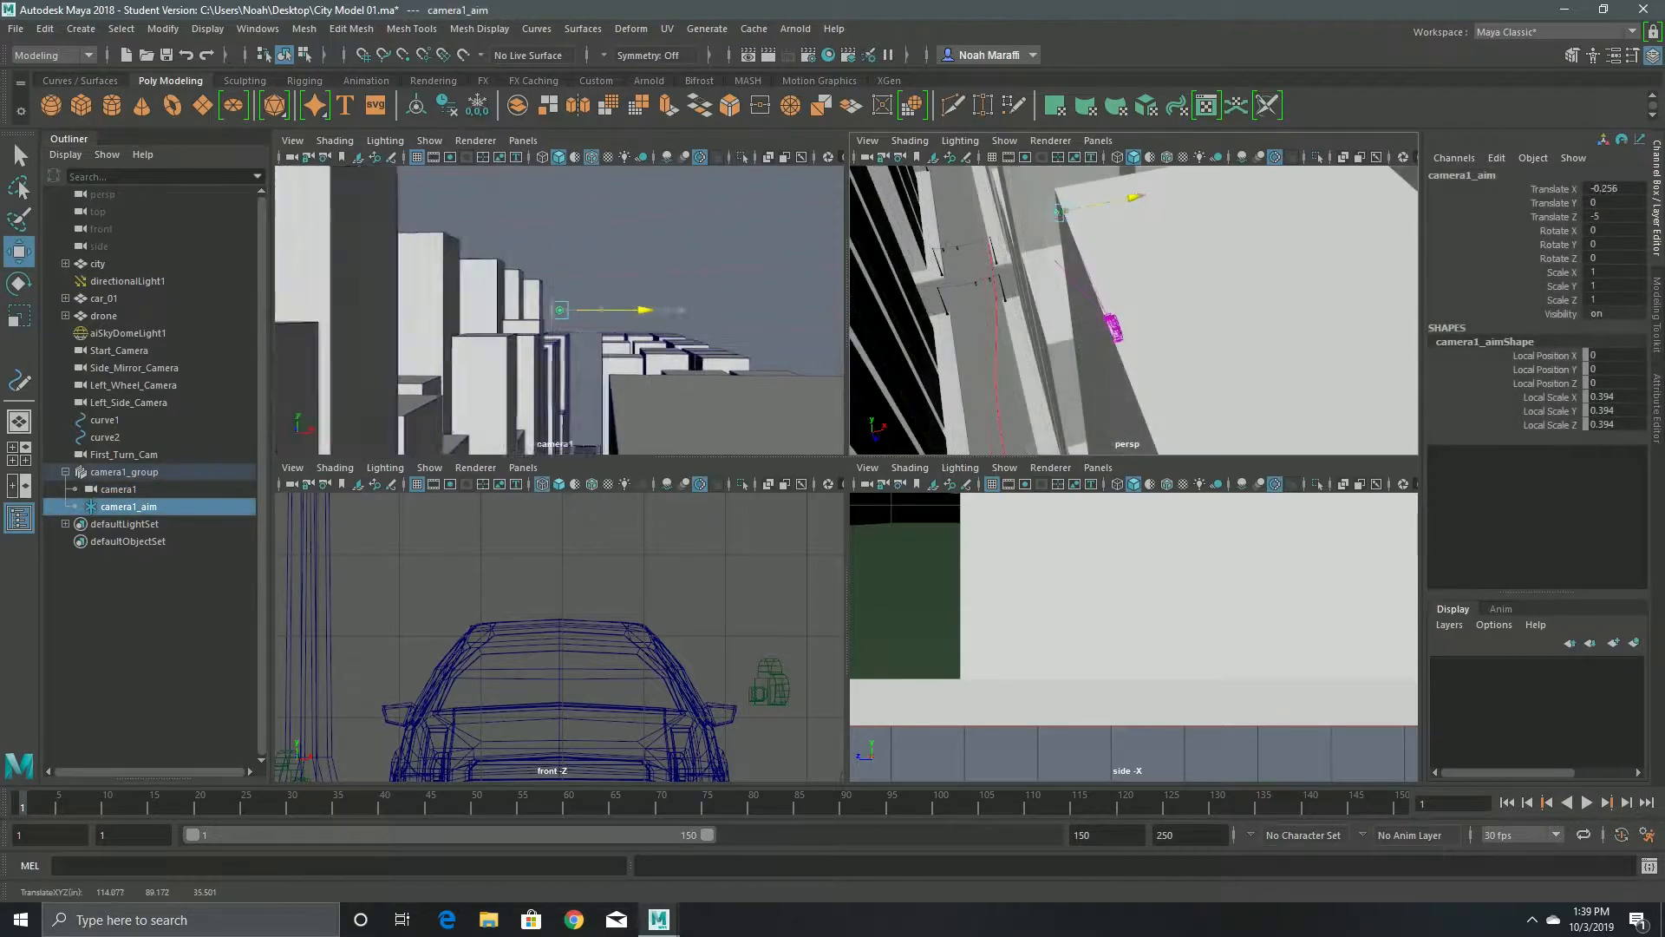
pyautogui.moveTo(560, 260); pyautogui.dragTo(560, 339)
pyautogui.moveTo(975, 375); pyautogui.dragTo(981, 384)
pyautogui.keyDown('alt'); pyautogui.moveTo(1136, 303); pyautogui.dragTo(945, 338); pyautogui.keyUp('alt')
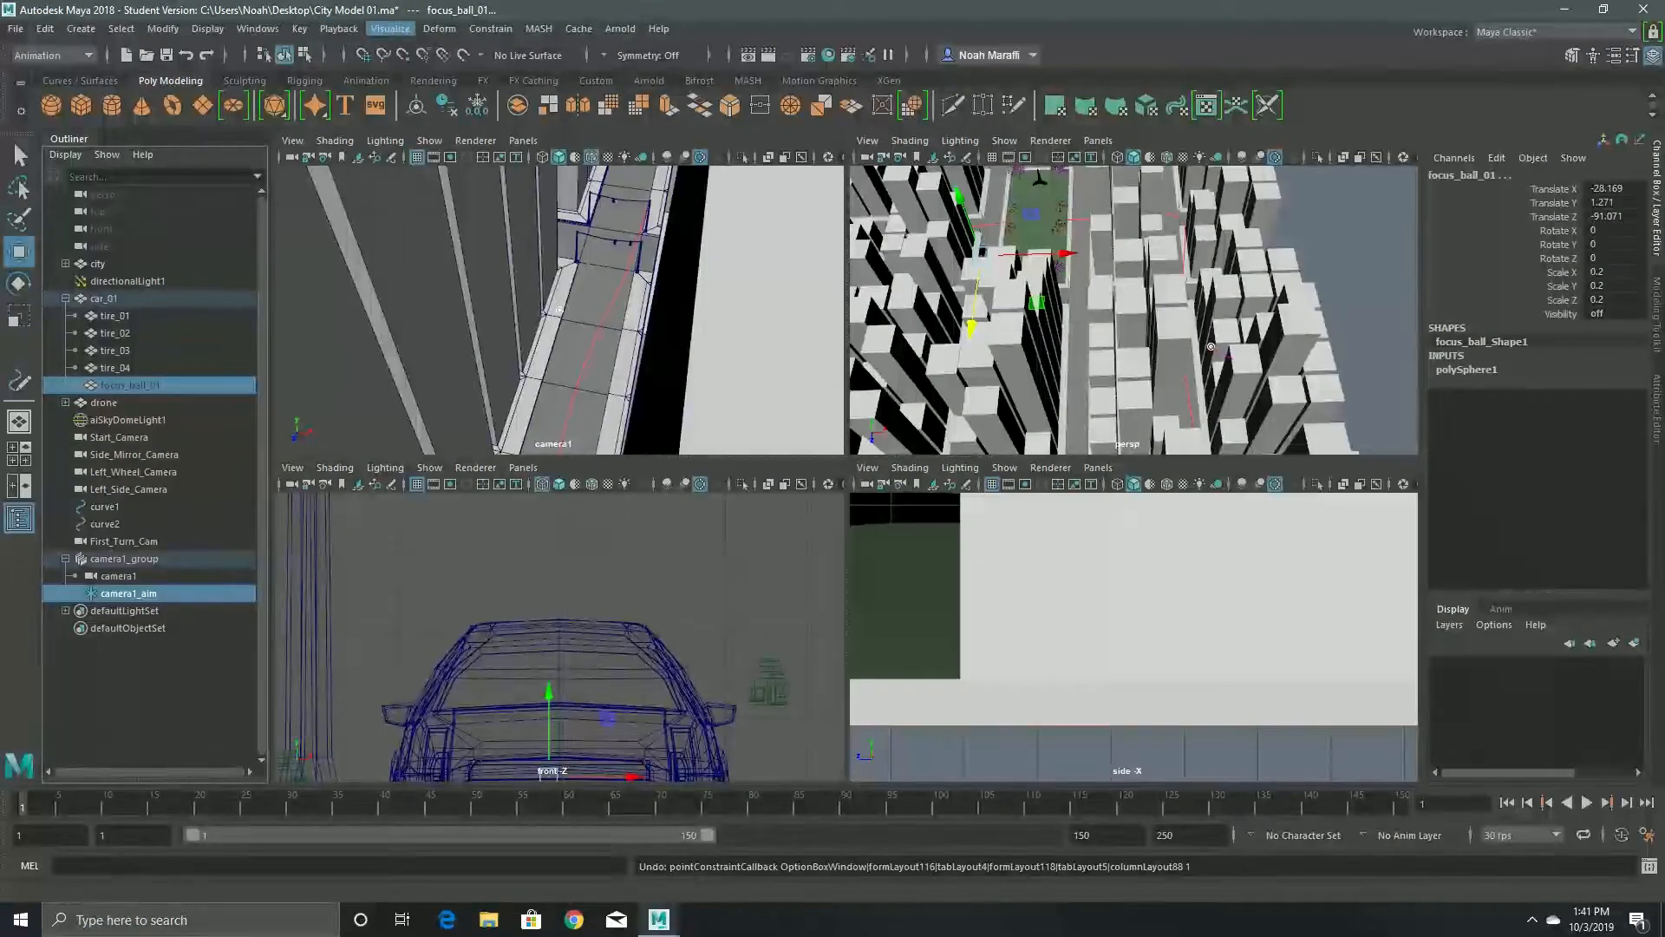
# - Apply a parent constraint between the selected focus_ball_01 and camera1_aim, and test it by moving car_01 along the street
pyautogui.click(491, 28)
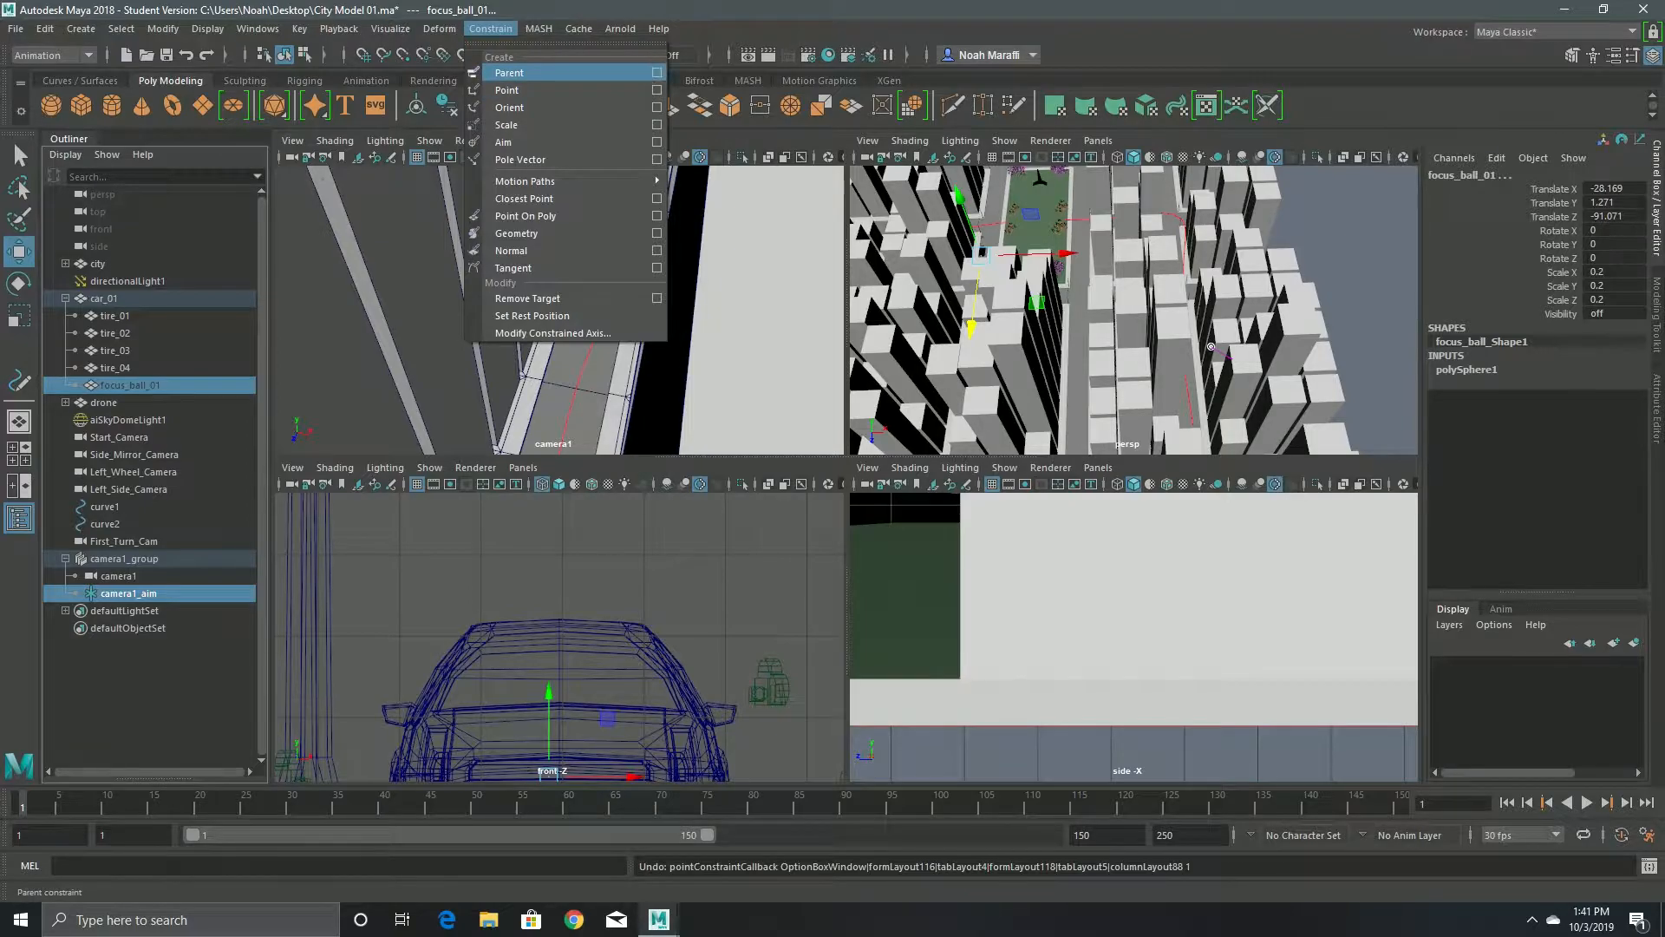
pyautogui.click(512, 73)
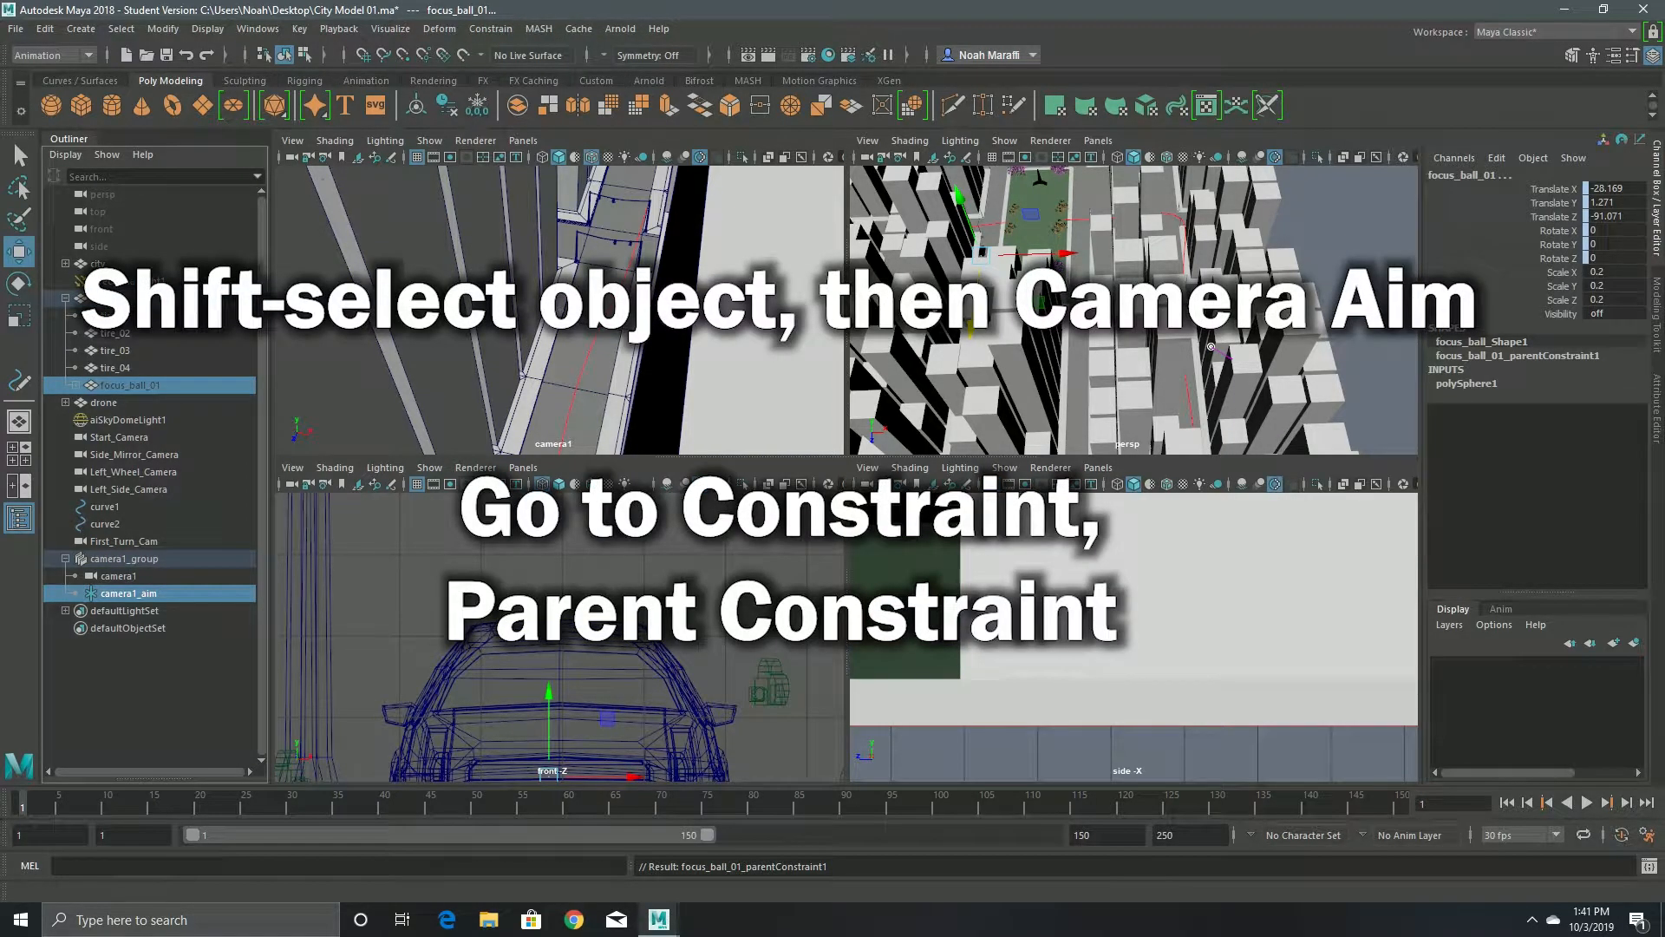
pyautogui.click(109, 299)
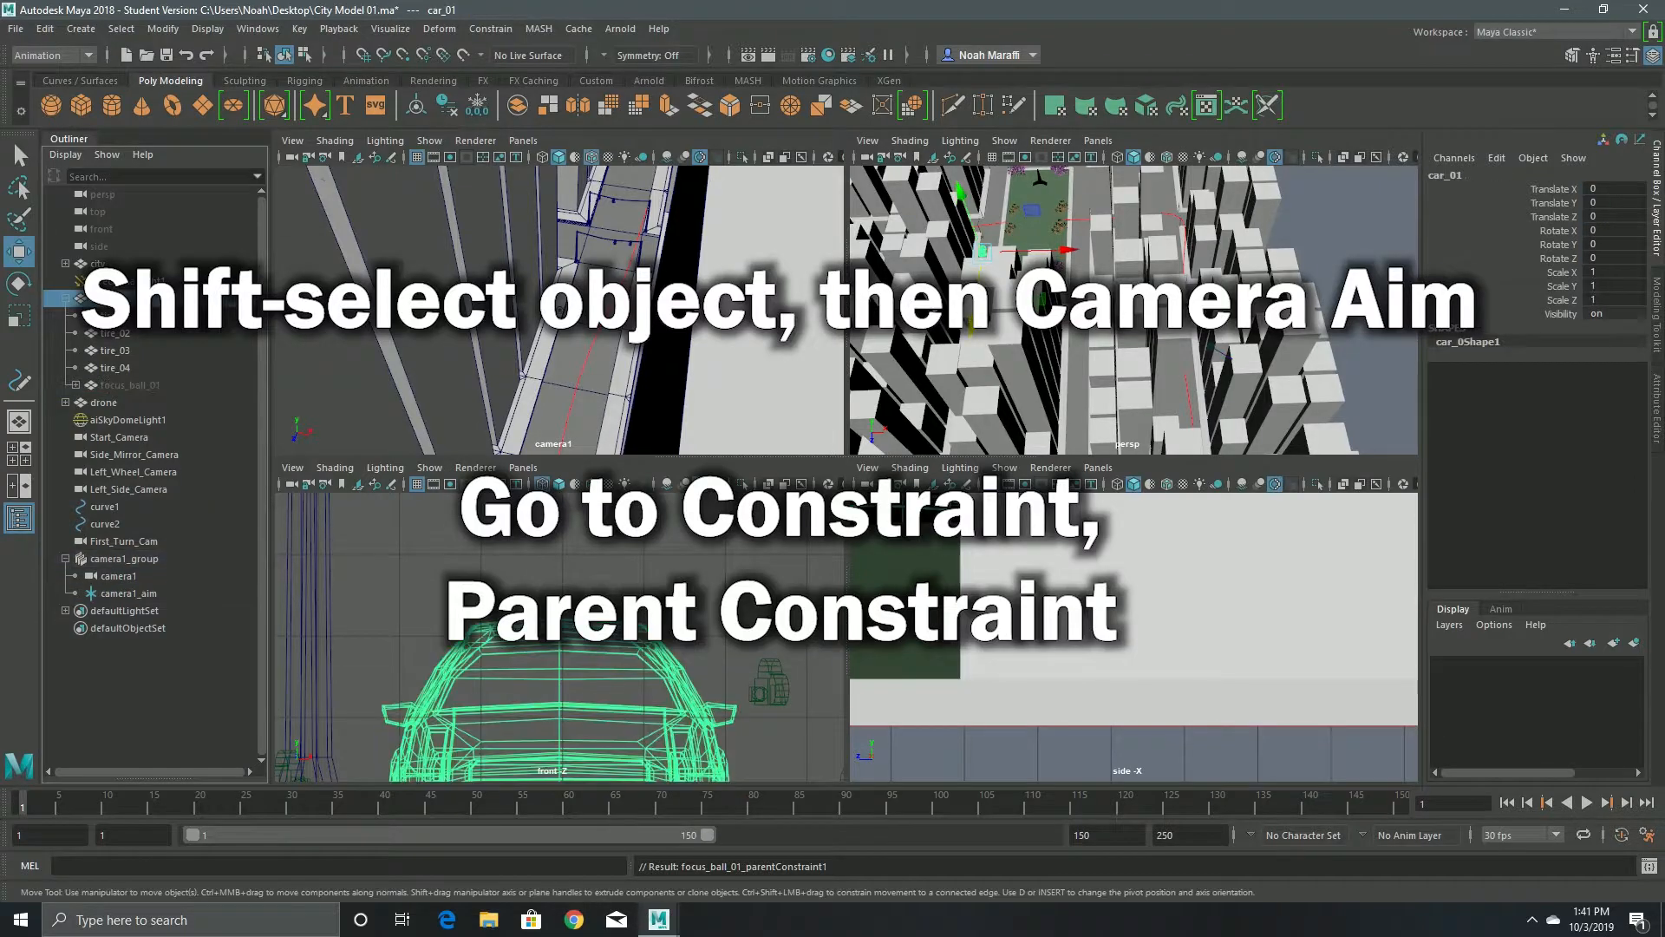
pyautogui.moveTo(971, 326); pyautogui.dragTo(970, 347)
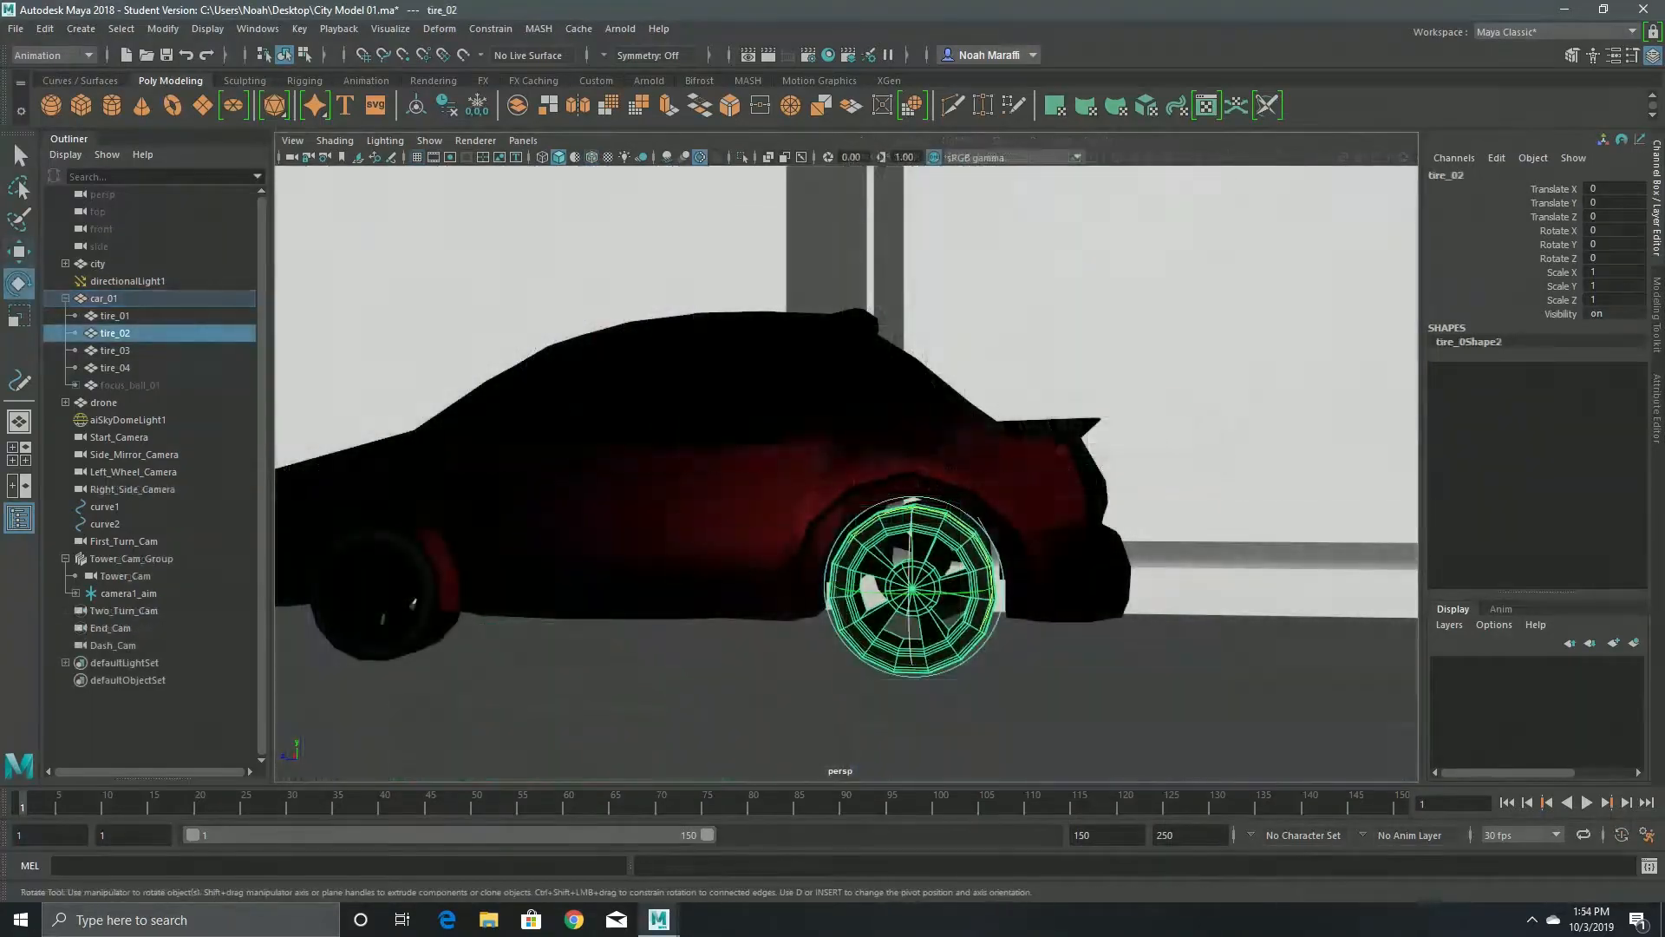
pyautogui.moveTo(979, 536); pyautogui.dragTo(863, 641)
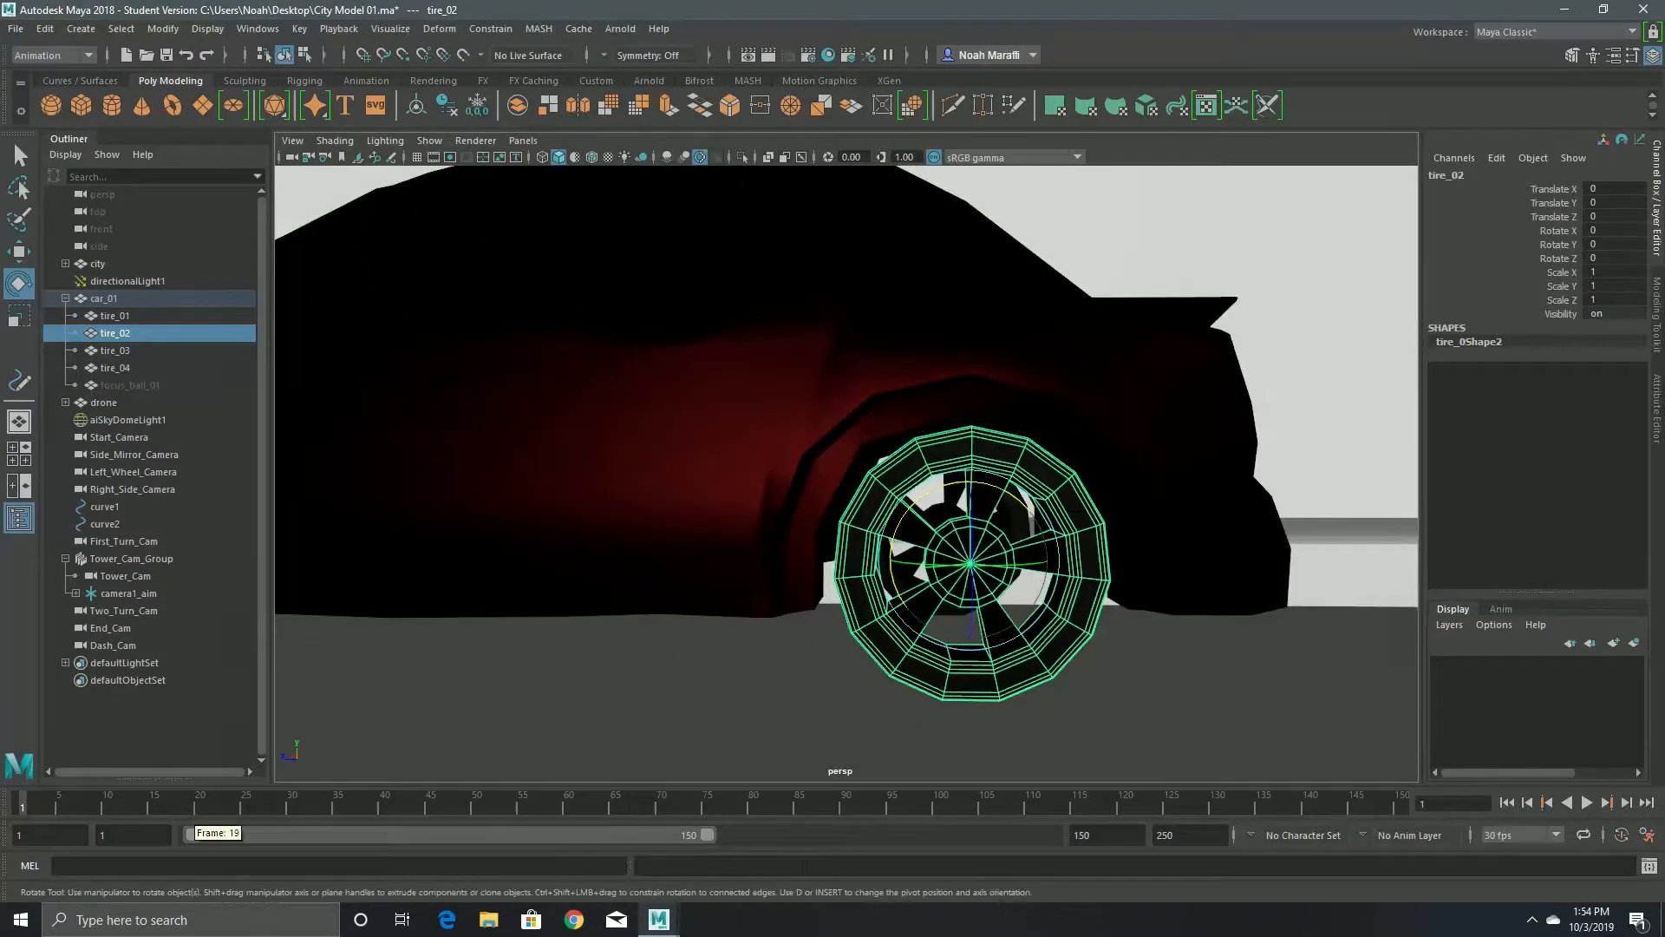
pyautogui.moveTo(1039, 527); pyautogui.dragTo(1027, 510)
pyautogui.hotkey('ctrl', 'z')
# - Key only the Rotate X channel of tire_02 at frame 1
pyautogui.click(1558, 231)
pyautogui.rightClick(1557, 232)
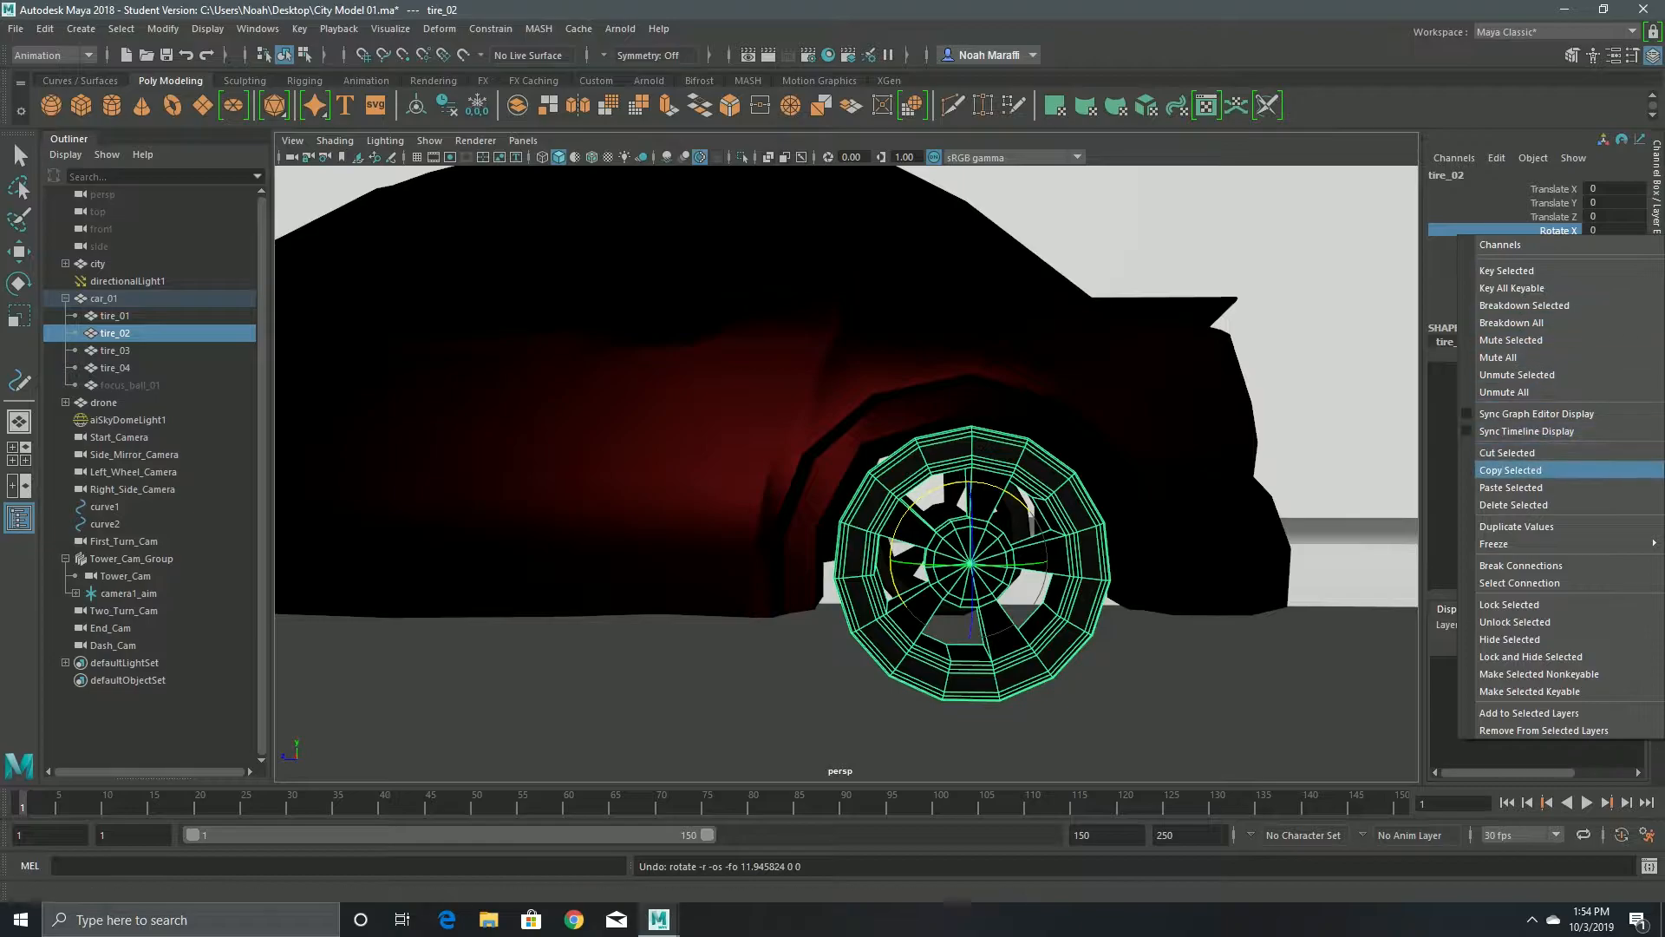
pyautogui.click(1506, 271)
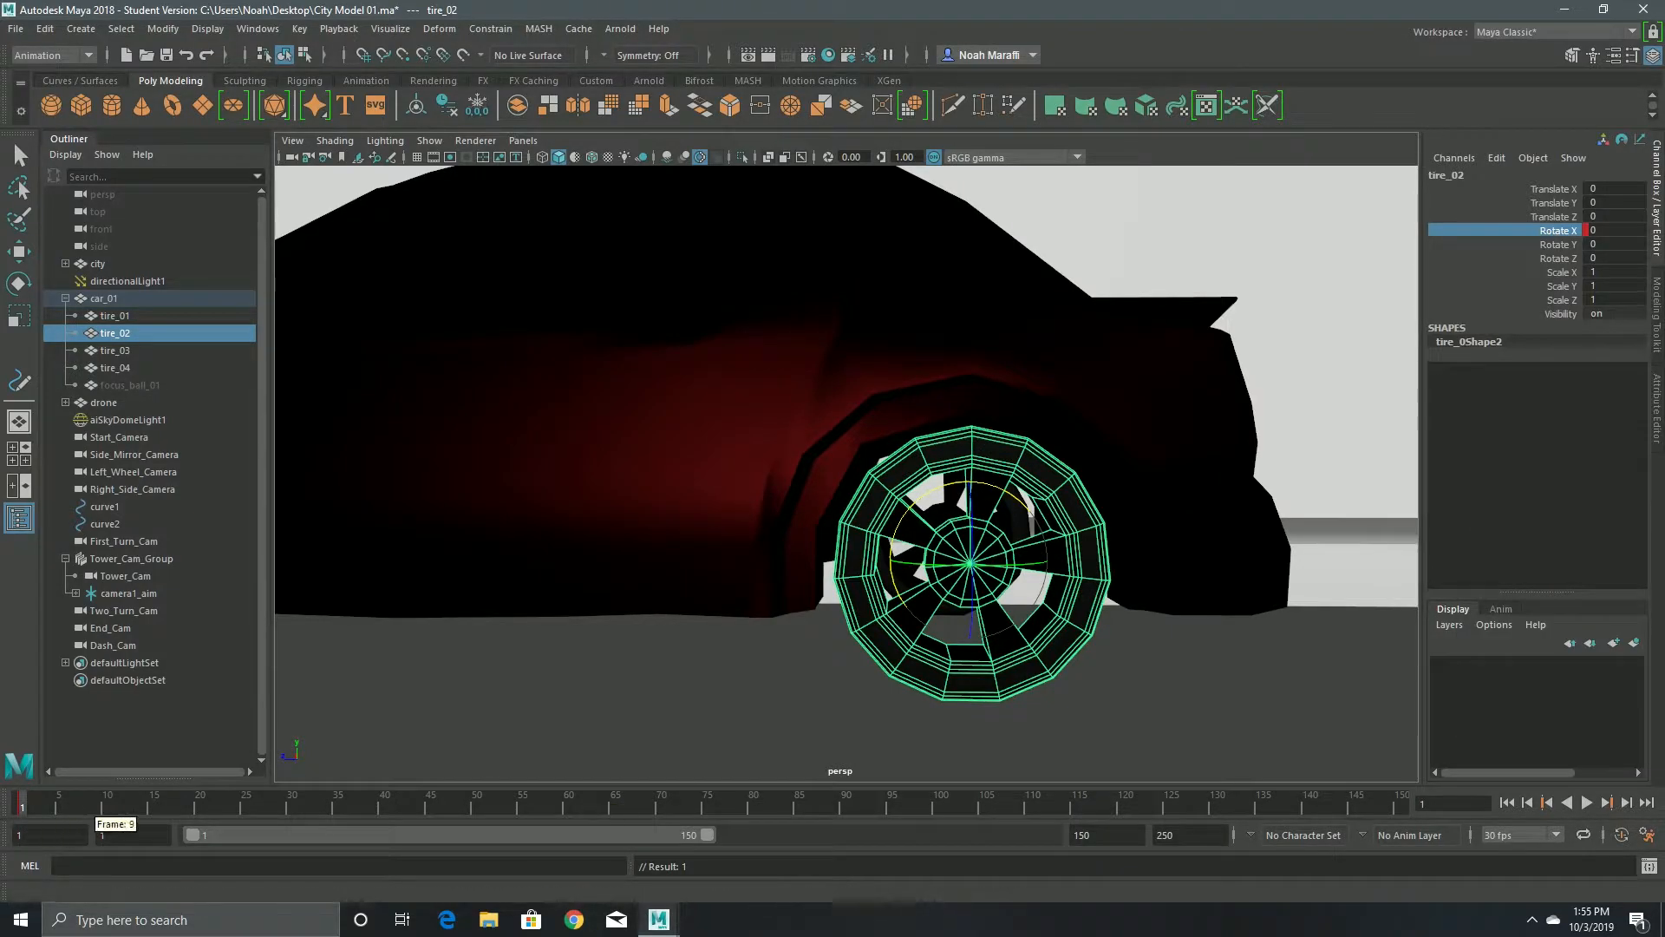
# - At frame 30, set tire_02's Rotate X to 180 and key that channel
pyautogui.moveTo(97, 806); pyautogui.dragTo(291, 807)
pyautogui.moveTo(954, 487); pyautogui.dragTo(938, 635)
pyautogui.hotkey('ctrl', 'z')
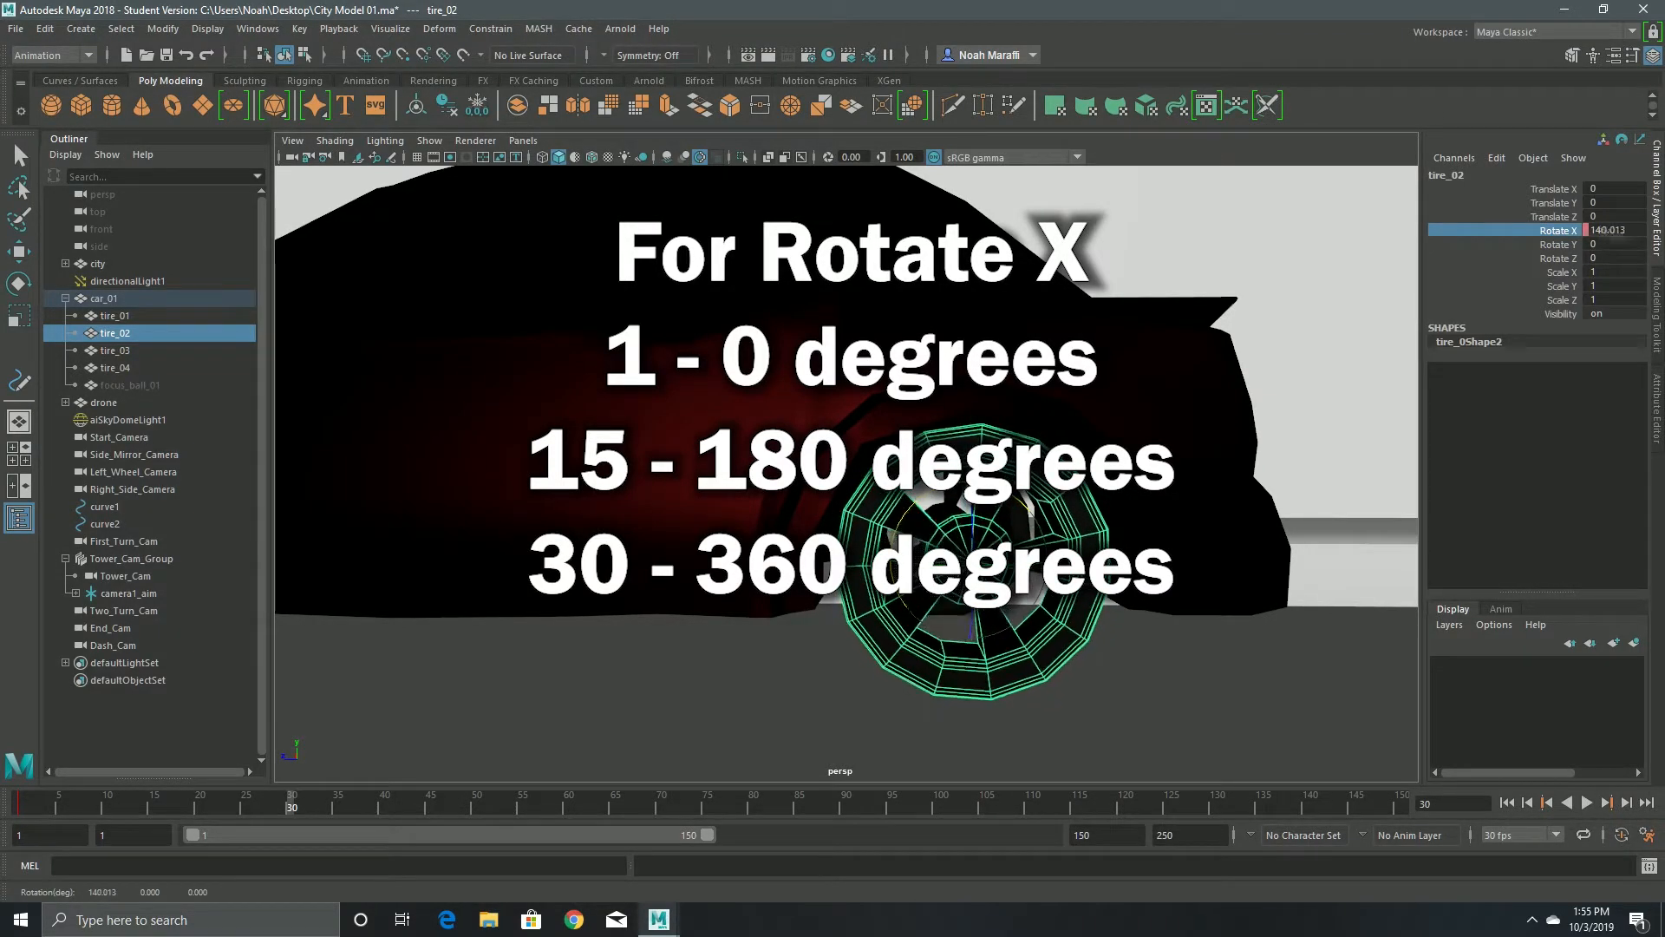
pyautogui.click(1613, 230)
pyautogui.write('180')
pyautogui.press('Return')
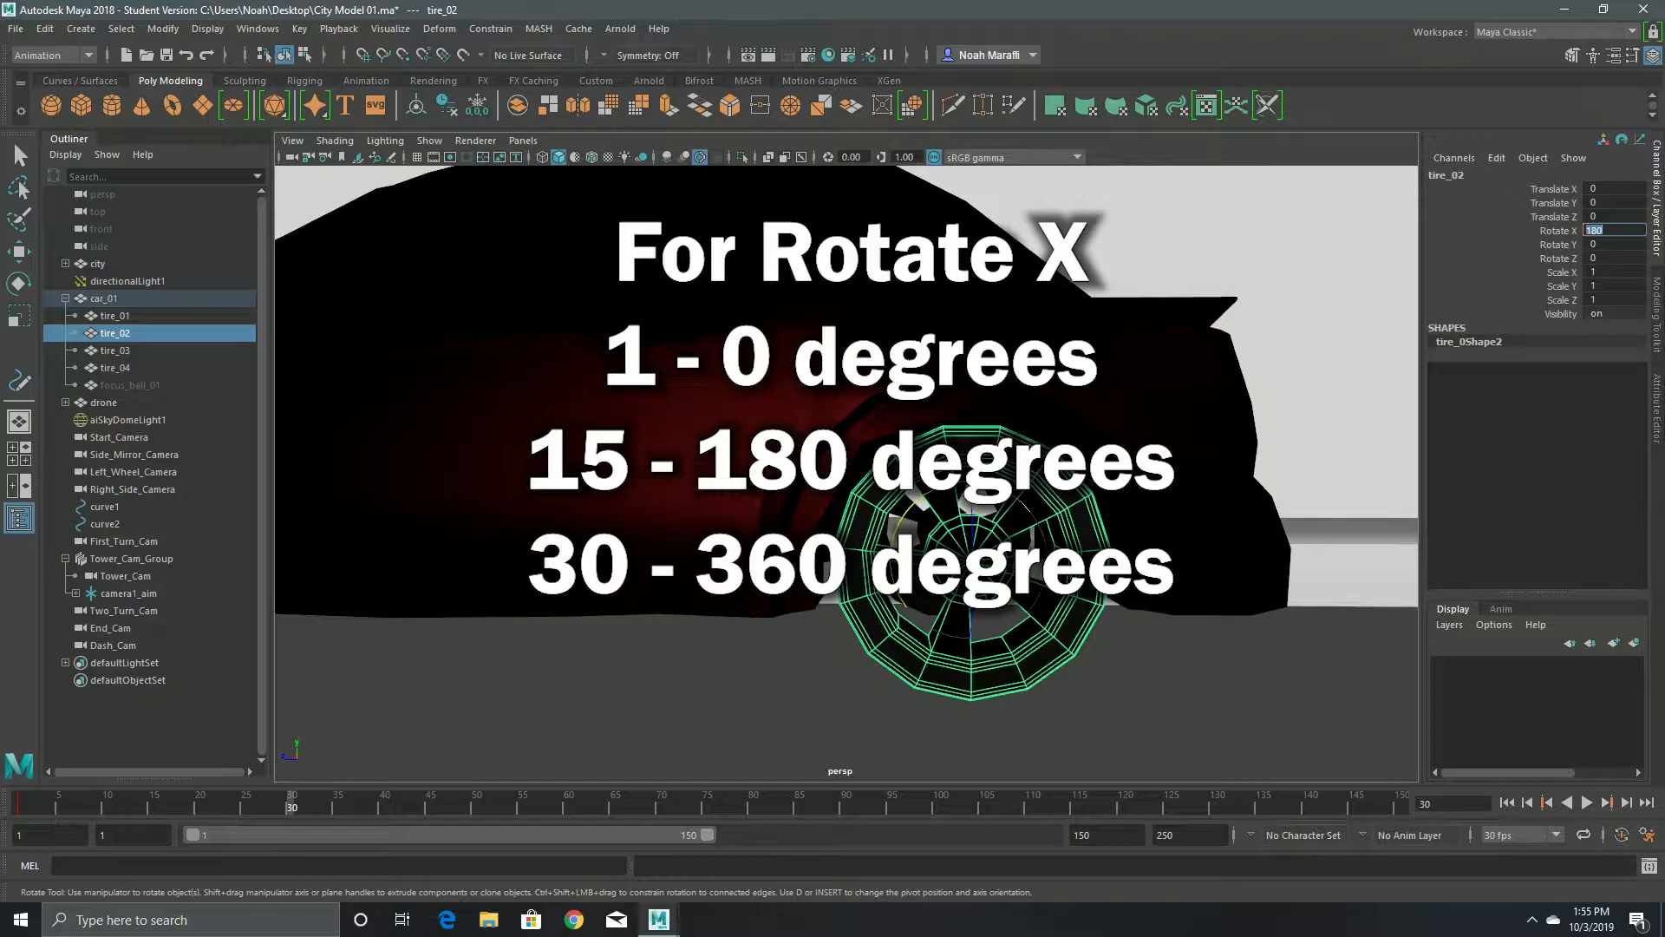
pyautogui.click(1559, 230)
pyautogui.rightClick(1558, 232)
pyautogui.click(1535, 264)
# - At frame 60, set tire_02's Rotate X to 360 and key only that channel
pyautogui.click(568, 802)
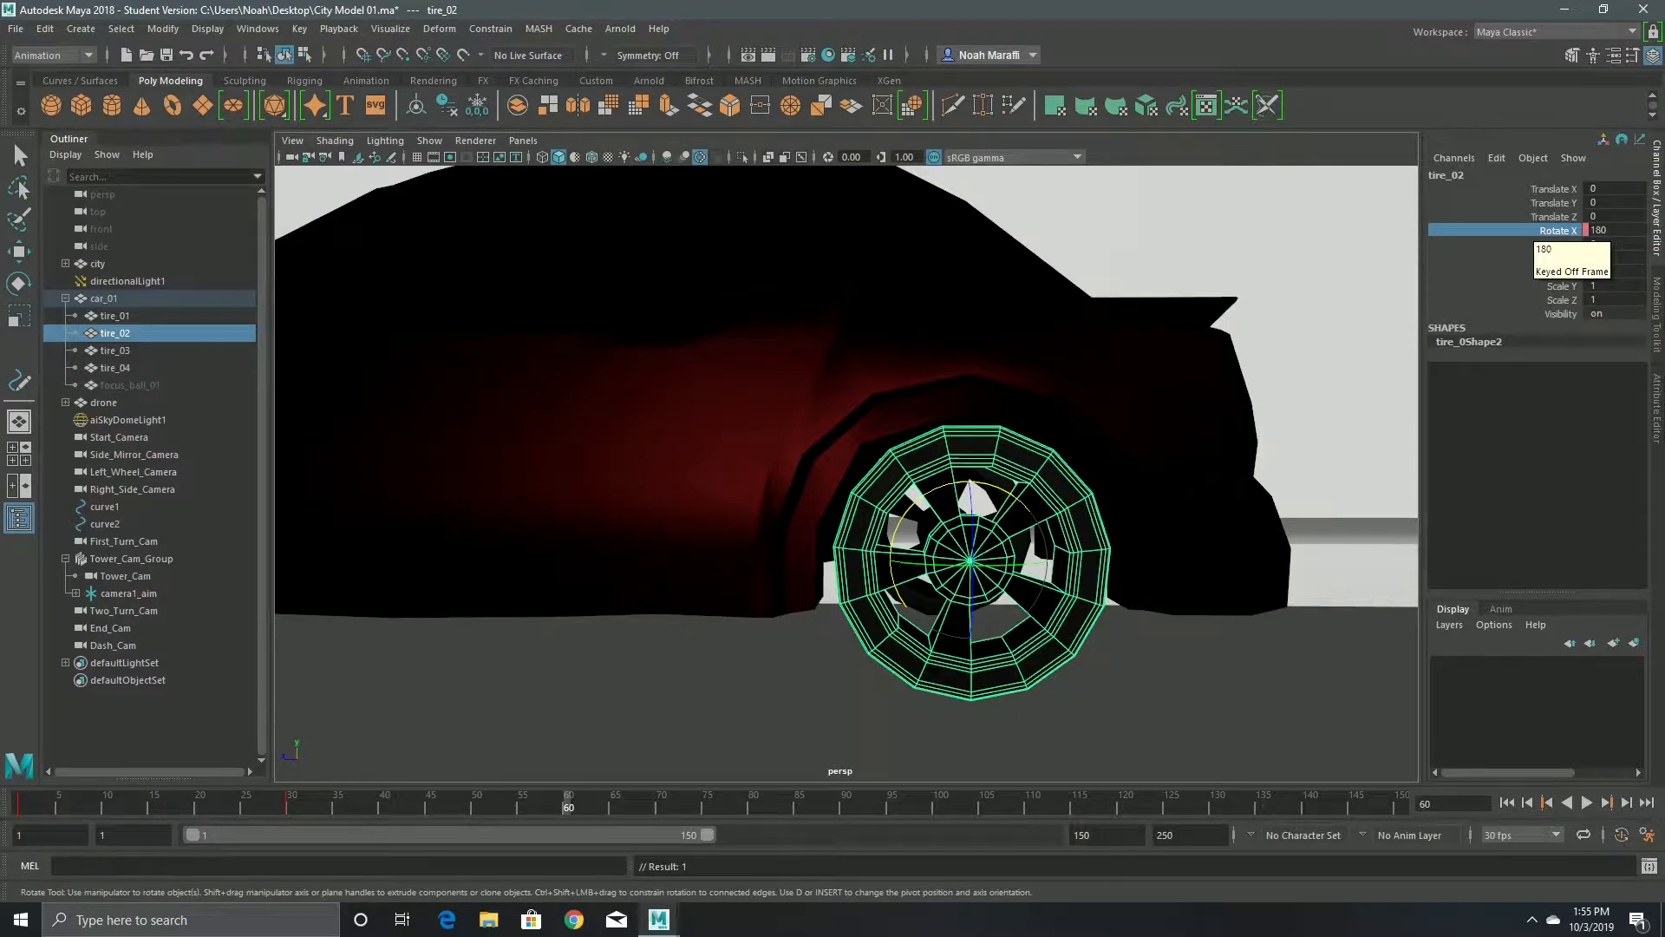
pyautogui.click(1613, 229)
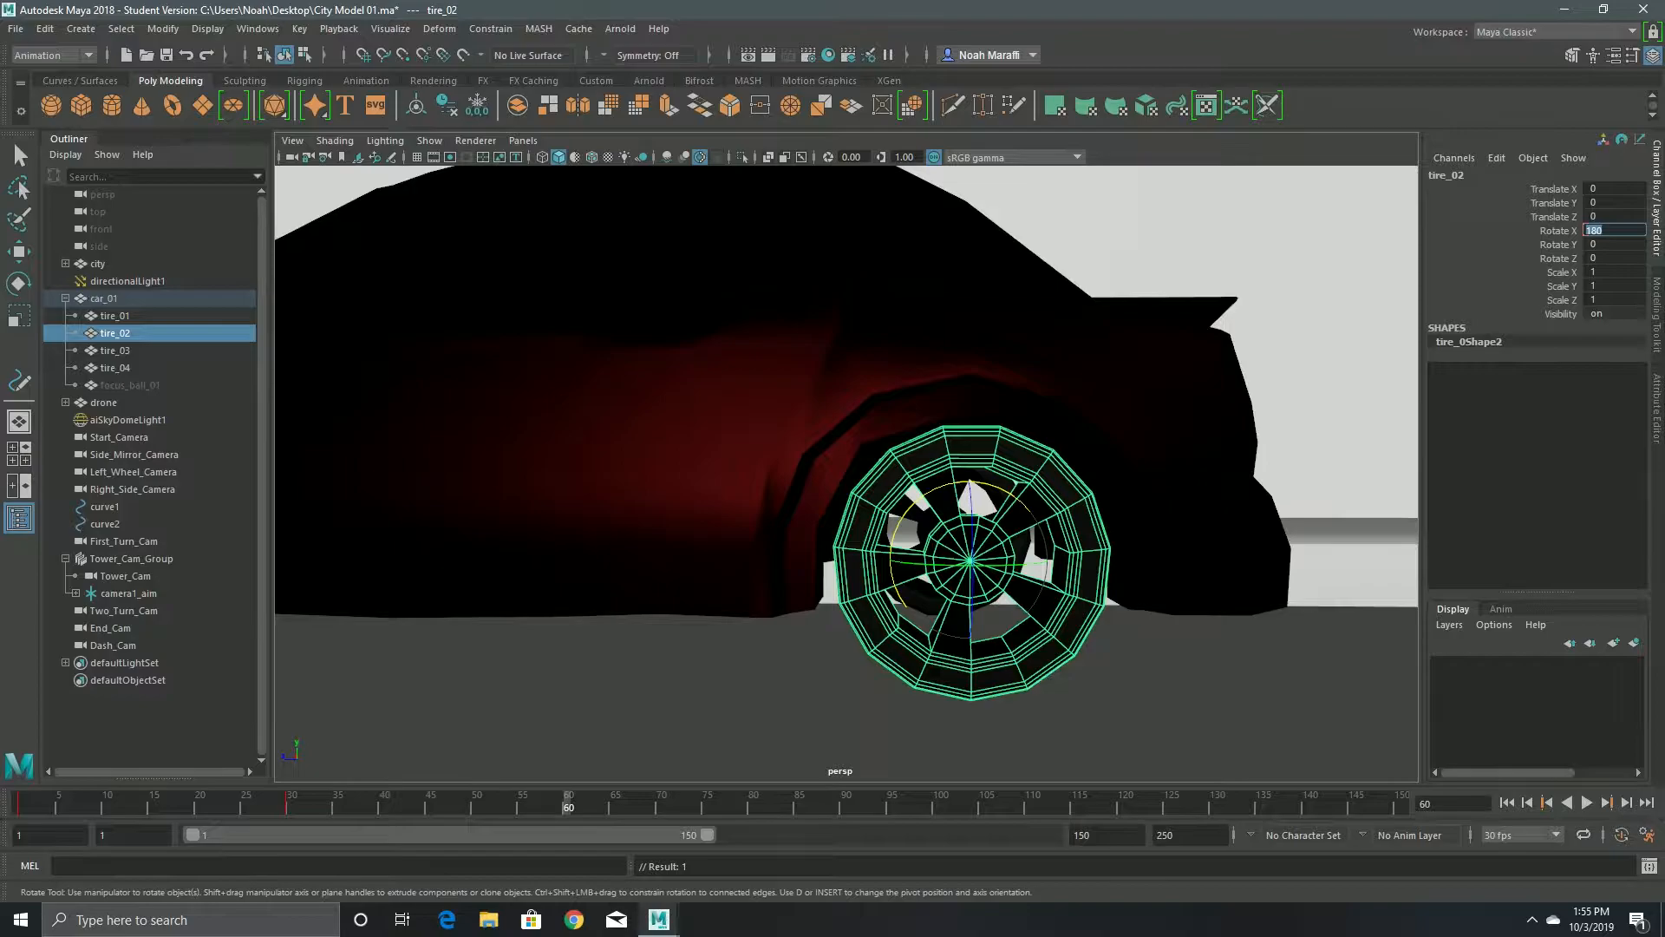
pyautogui.write('360')
pyautogui.press('Return')
pyautogui.click(1471, 230)
pyautogui.rightClick(1472, 230)
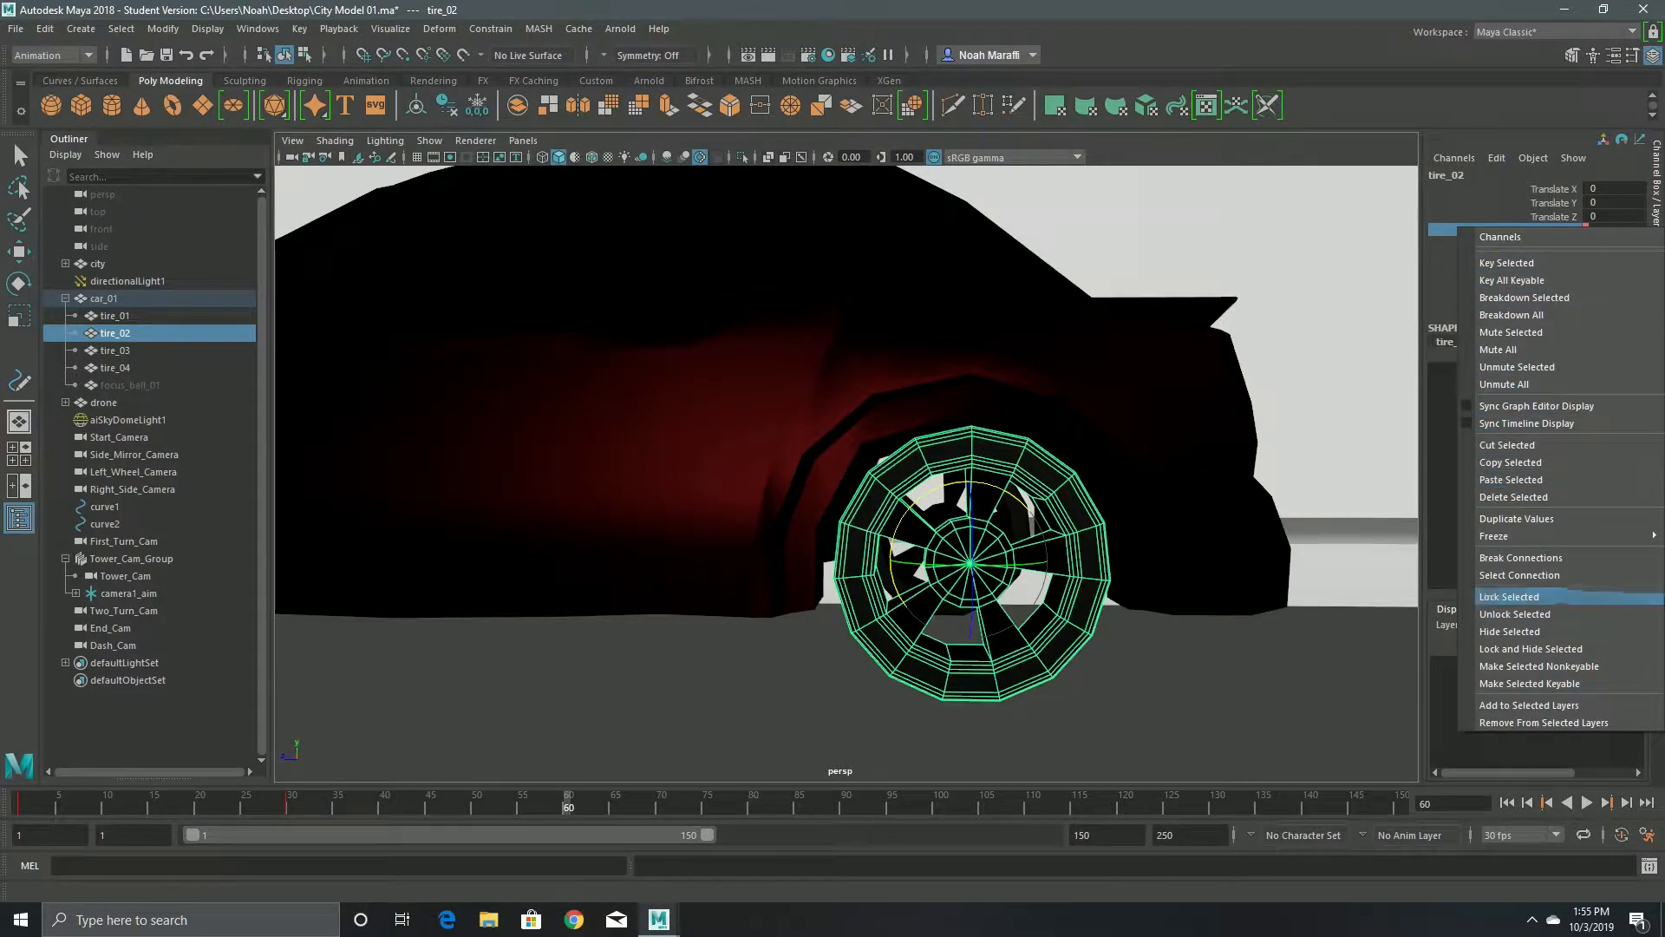
pyautogui.click(1506, 263)
pyautogui.press('q')
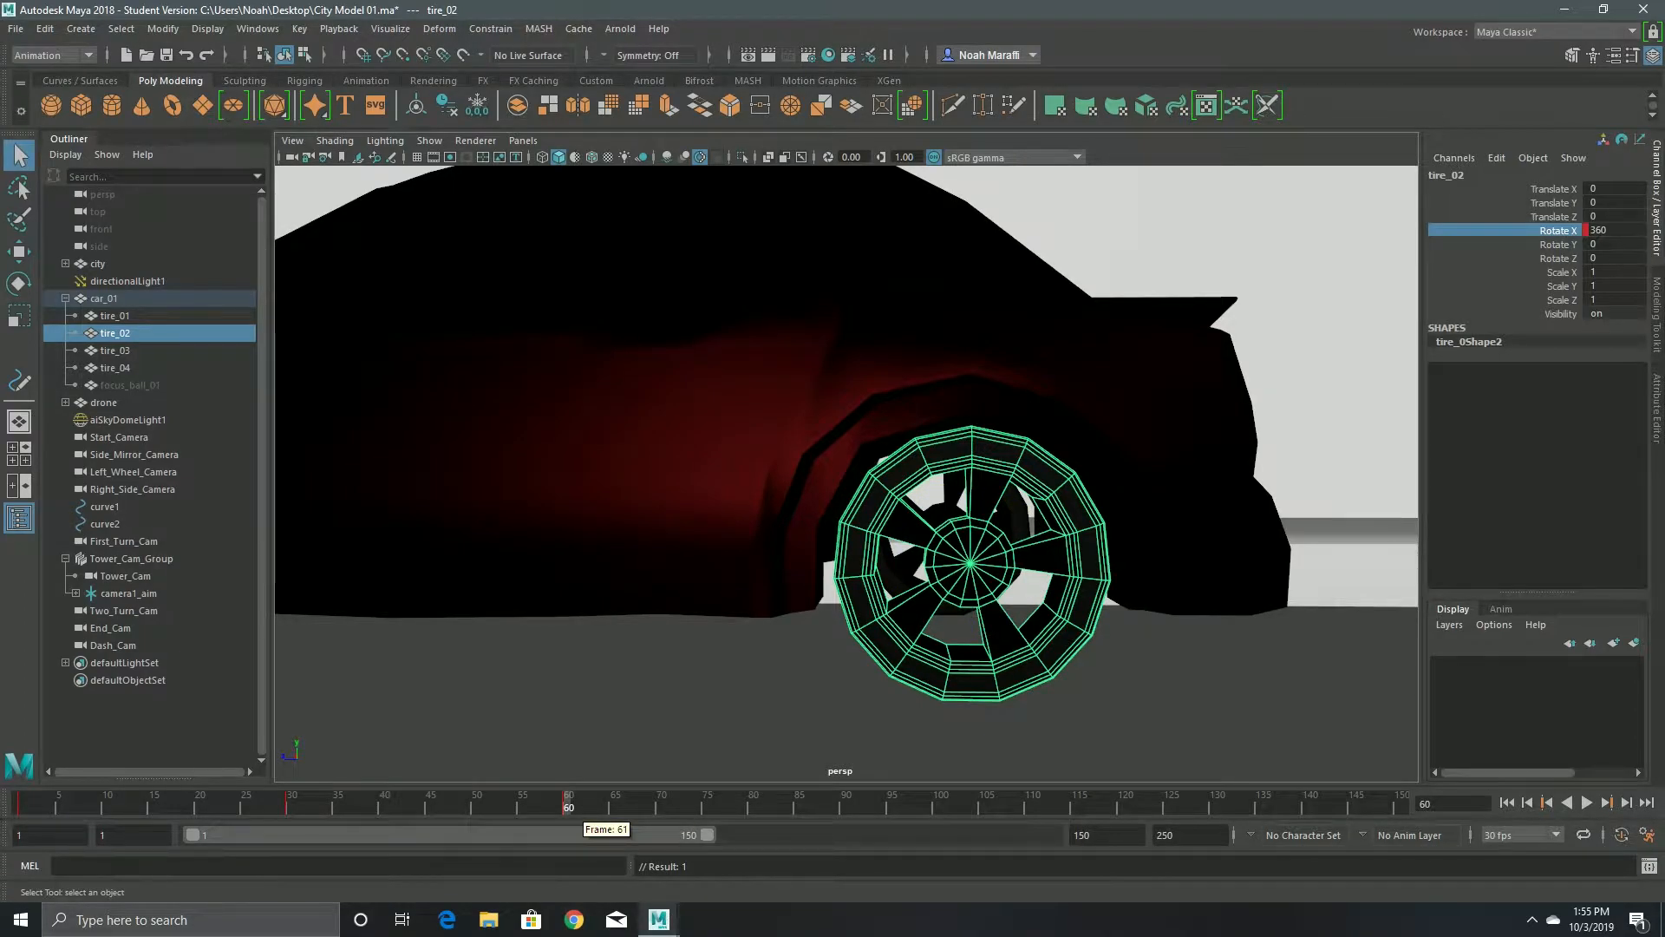
# - Play and scrub the timeline from frame 1 to about frame 60 to check tire_02's full turn
pyautogui.hotkey('alt', 'v')
pyautogui.moveTo(221, 807); pyautogui.dragTo(567, 806)
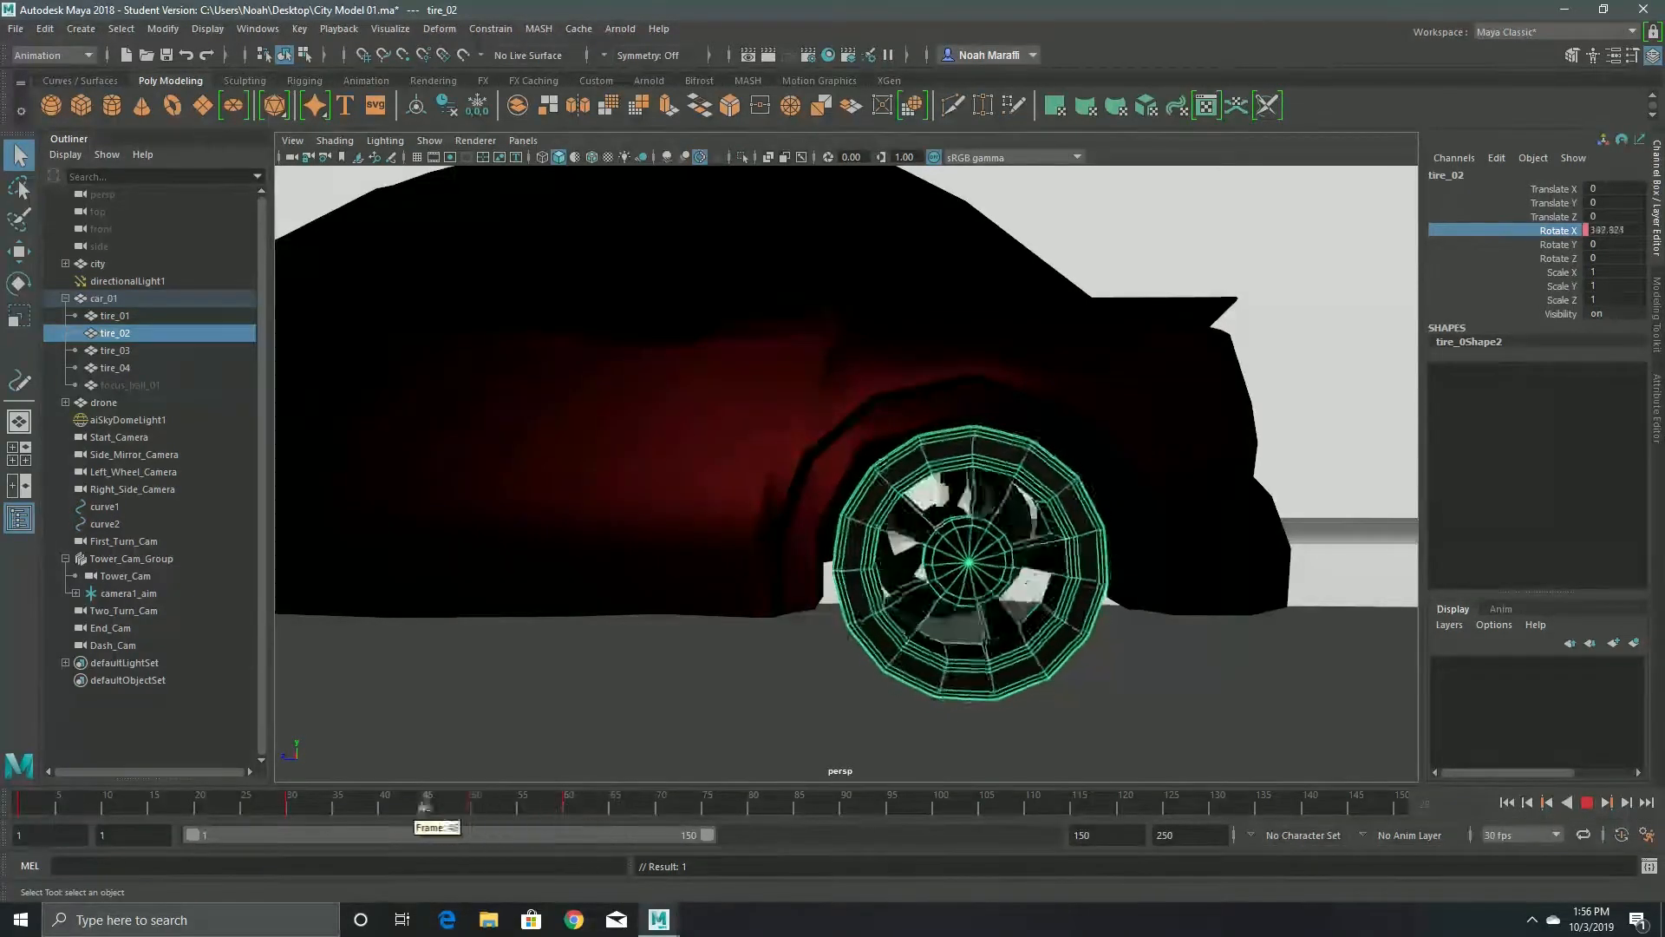
pyautogui.moveTo(25, 802); pyautogui.dragTo(577, 826)
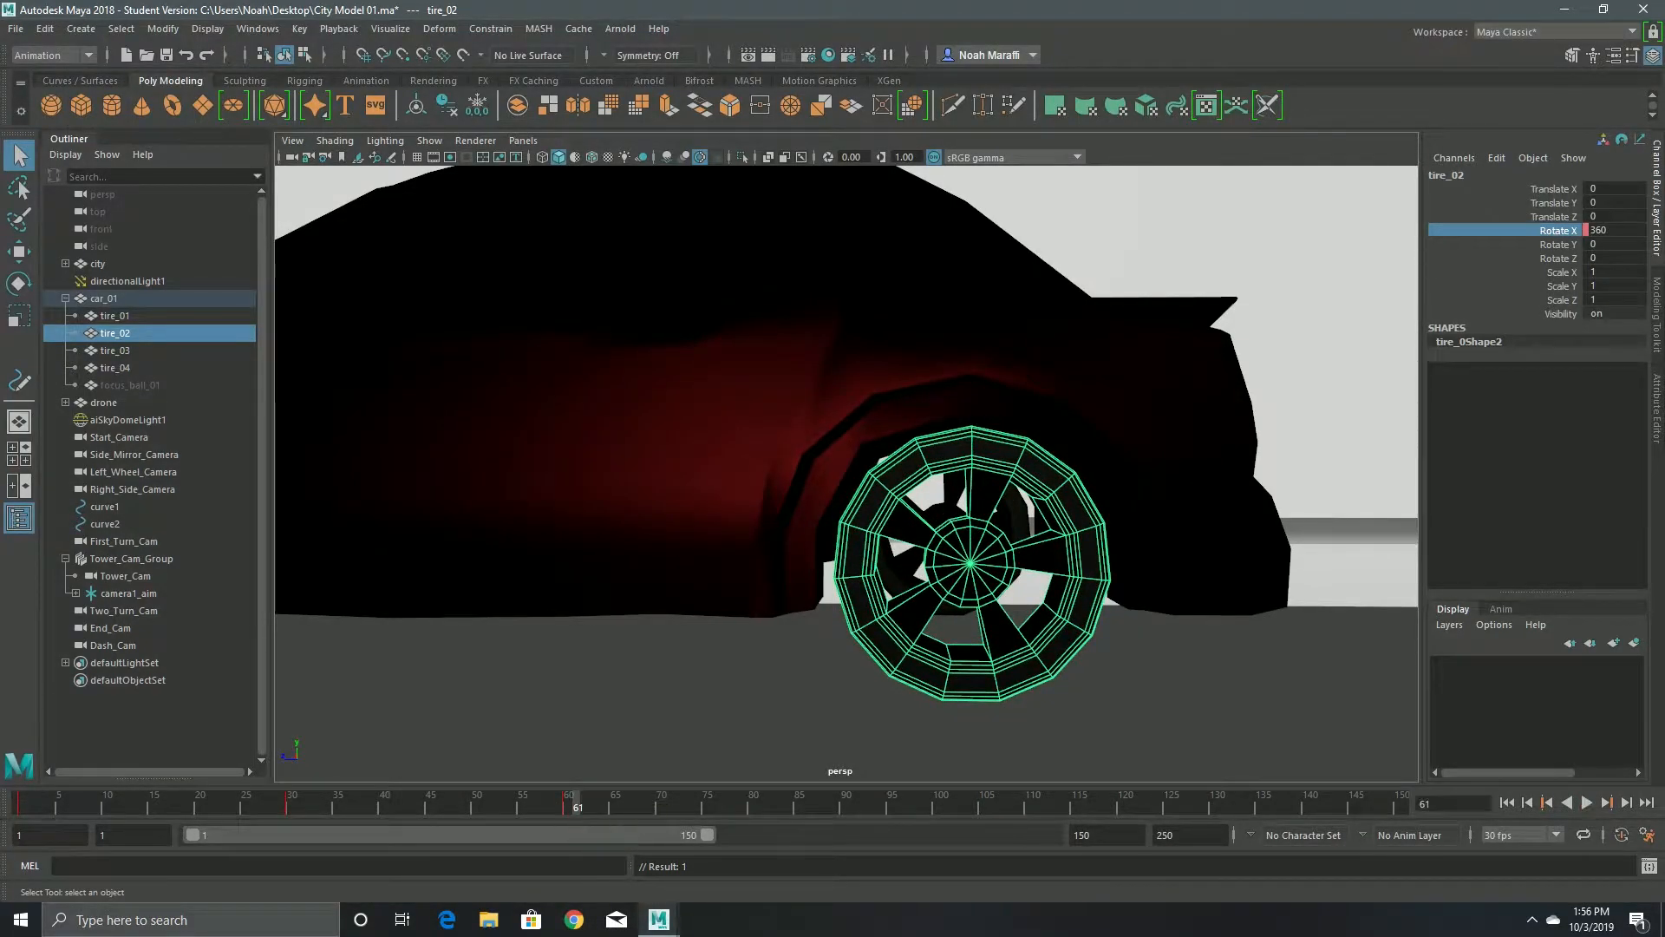
# - At frame 61, set tire_02's Rotate X to 0 and key only that channel
pyautogui.click(1611, 231)
pyautogui.click(1561, 231)
pyautogui.rightClick(1561, 233)
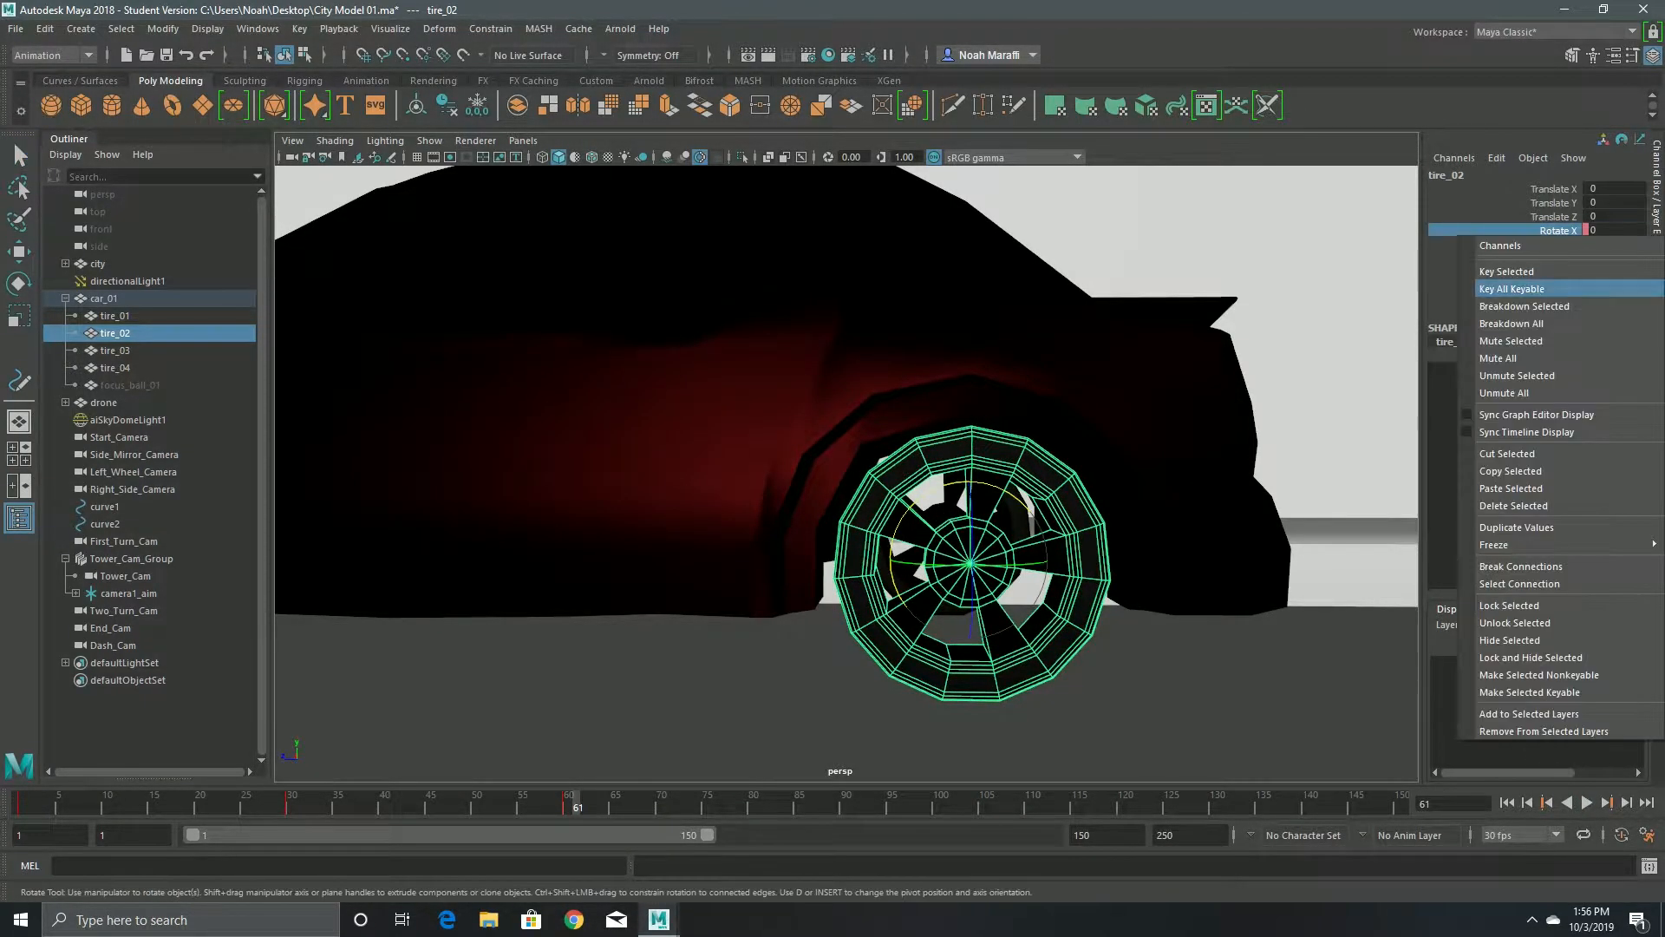
pyautogui.click(1514, 272)
# - Scrub around frame 61 and play the animation to check how the tire's rotation resets
pyautogui.moveTo(558, 804); pyautogui.dragTo(624, 807)
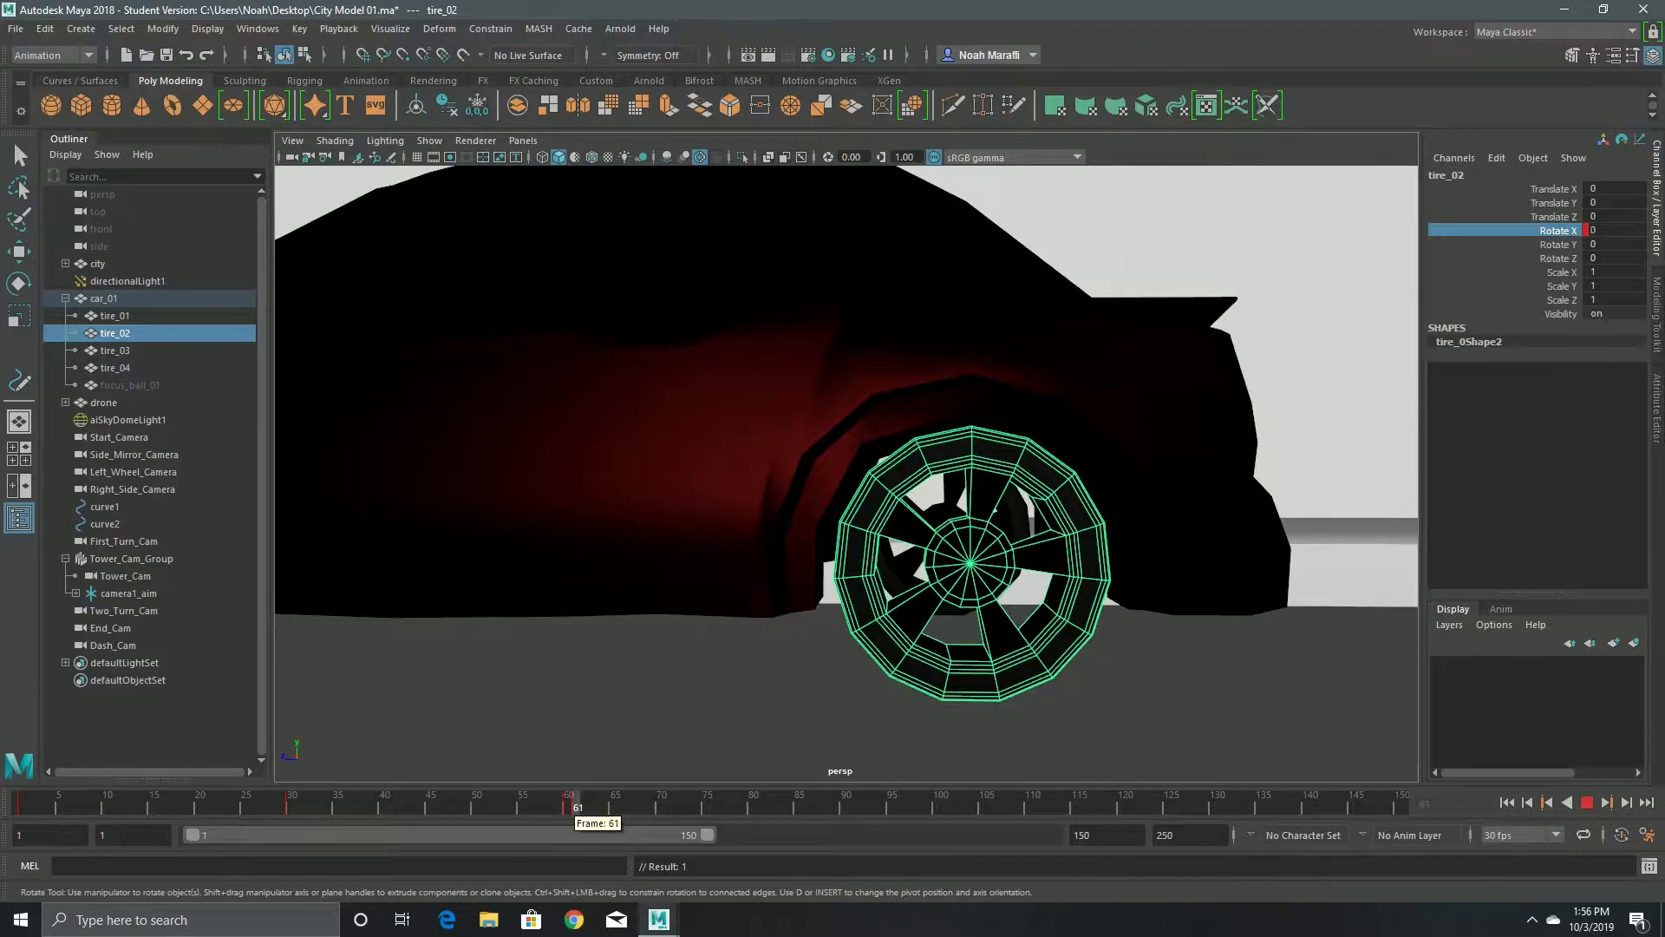
pyautogui.moveTo(576, 804); pyautogui.dragTo(37, 805)
pyautogui.click(1587, 803)
pyautogui.click(1587, 803)
# - Try keying tire_02's Rotate X at 0 on frame 60, and play back the animation
pyautogui.moveTo(567, 805); pyautogui.dragTo(568, 805)
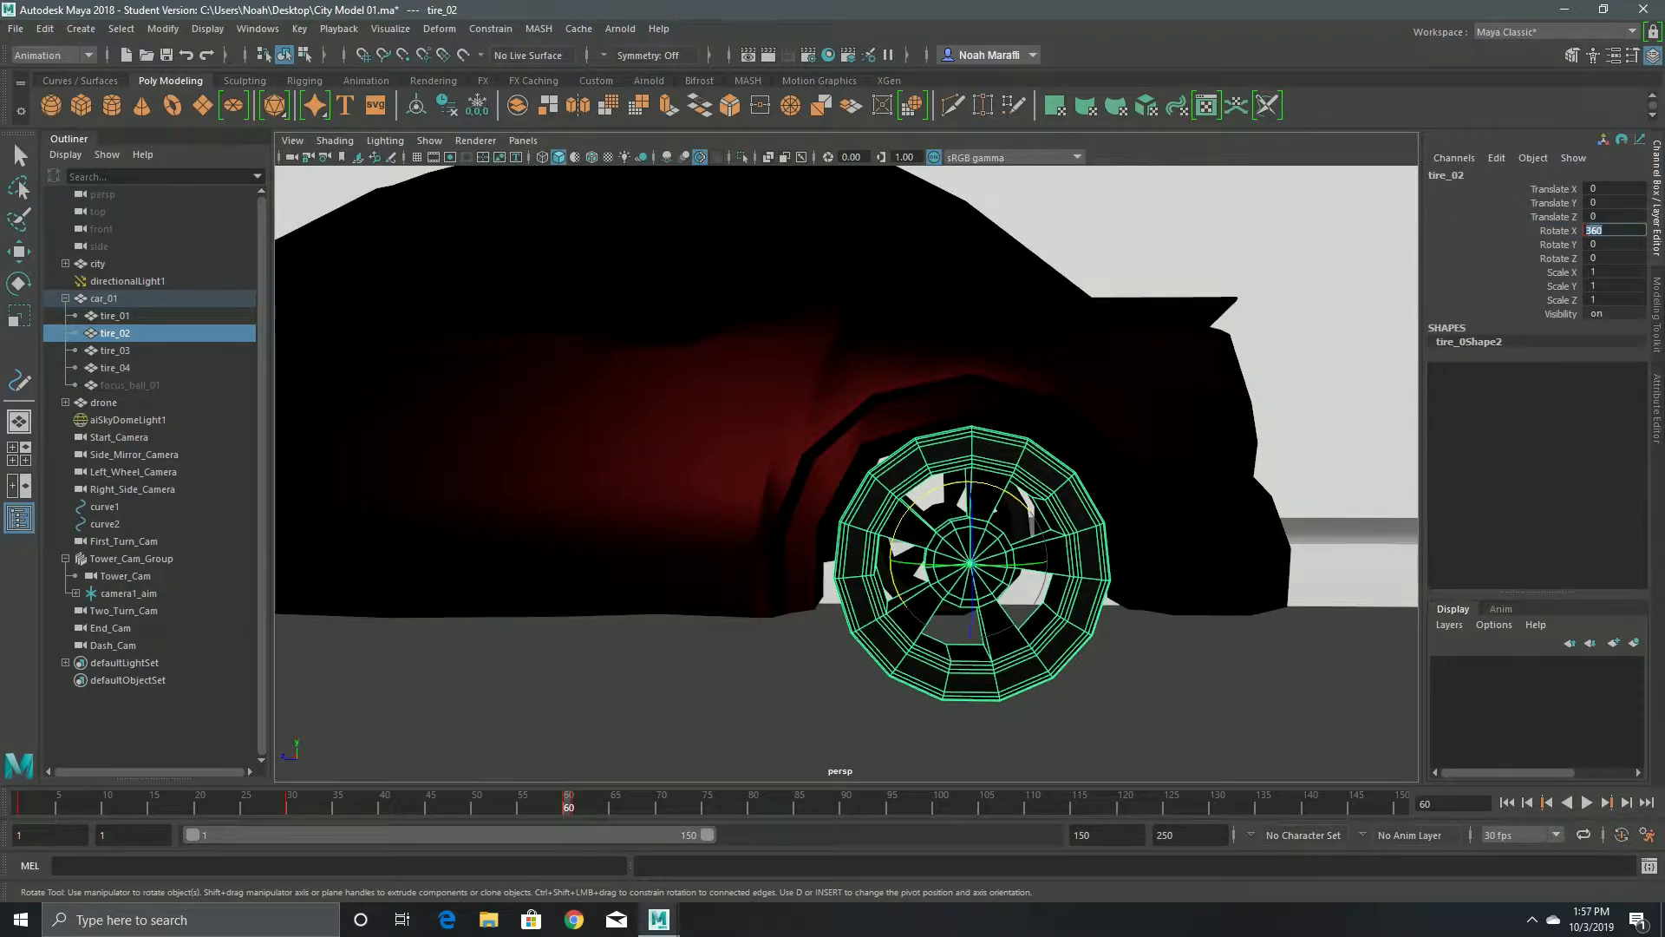
pyautogui.rightClick(1560, 231)
pyautogui.click(1559, 268)
pyautogui.moveTo(568, 805); pyautogui.dragTo(21, 805)
pyautogui.hotkey('alt', 'v')
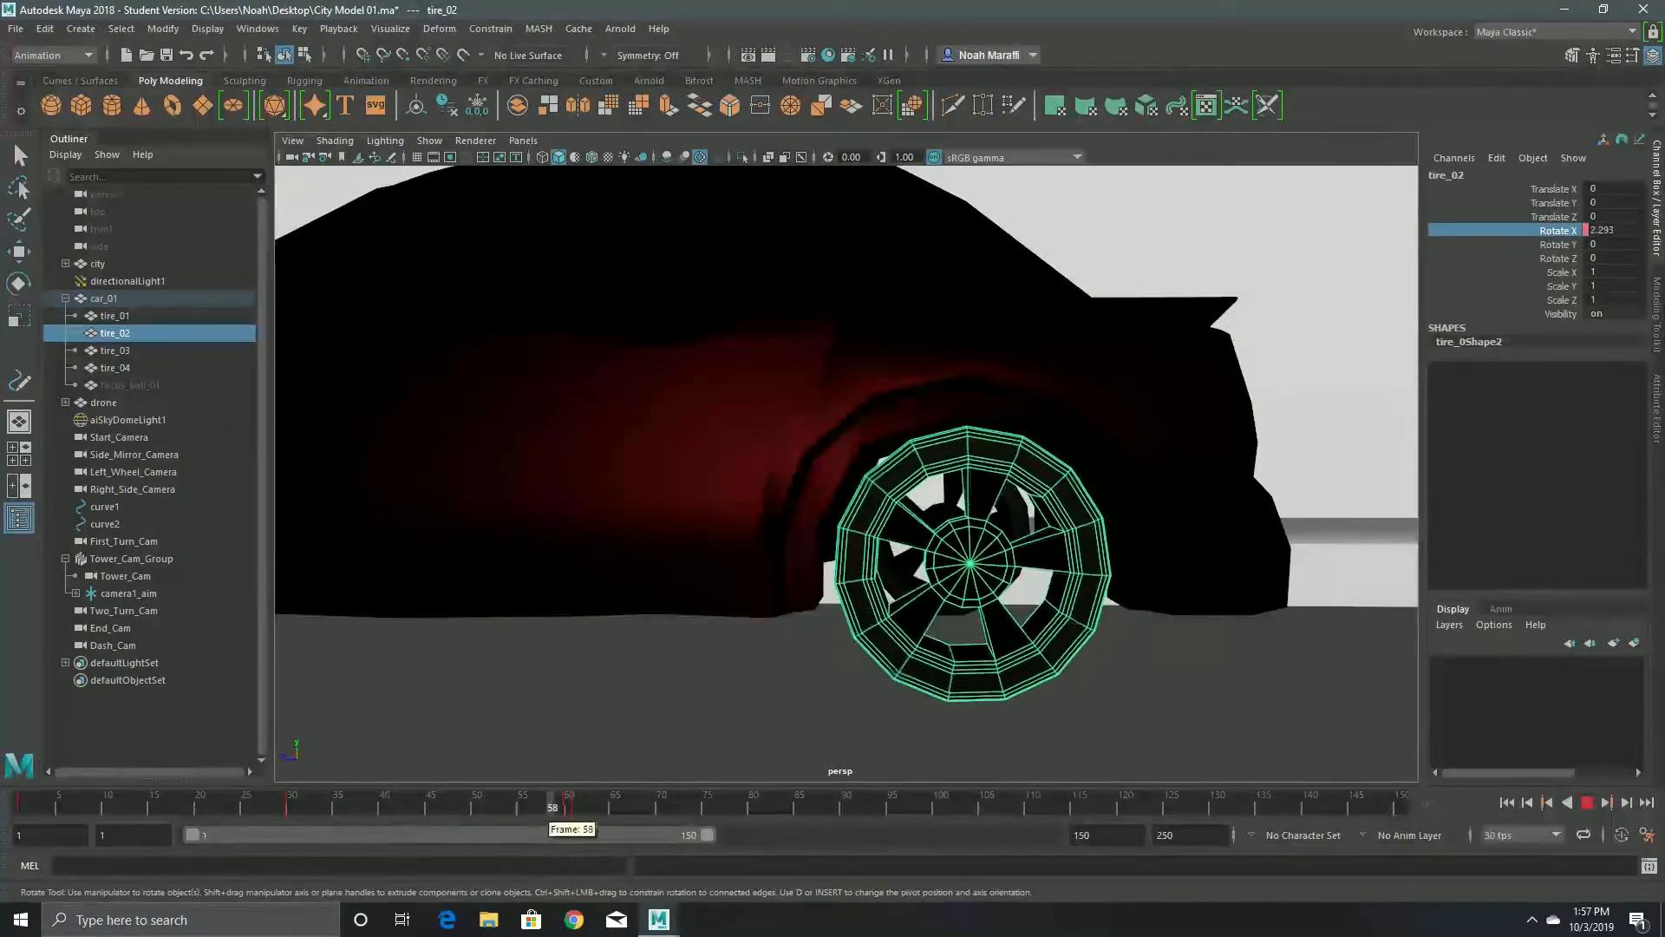
pyautogui.hotkey('alt', 'v')
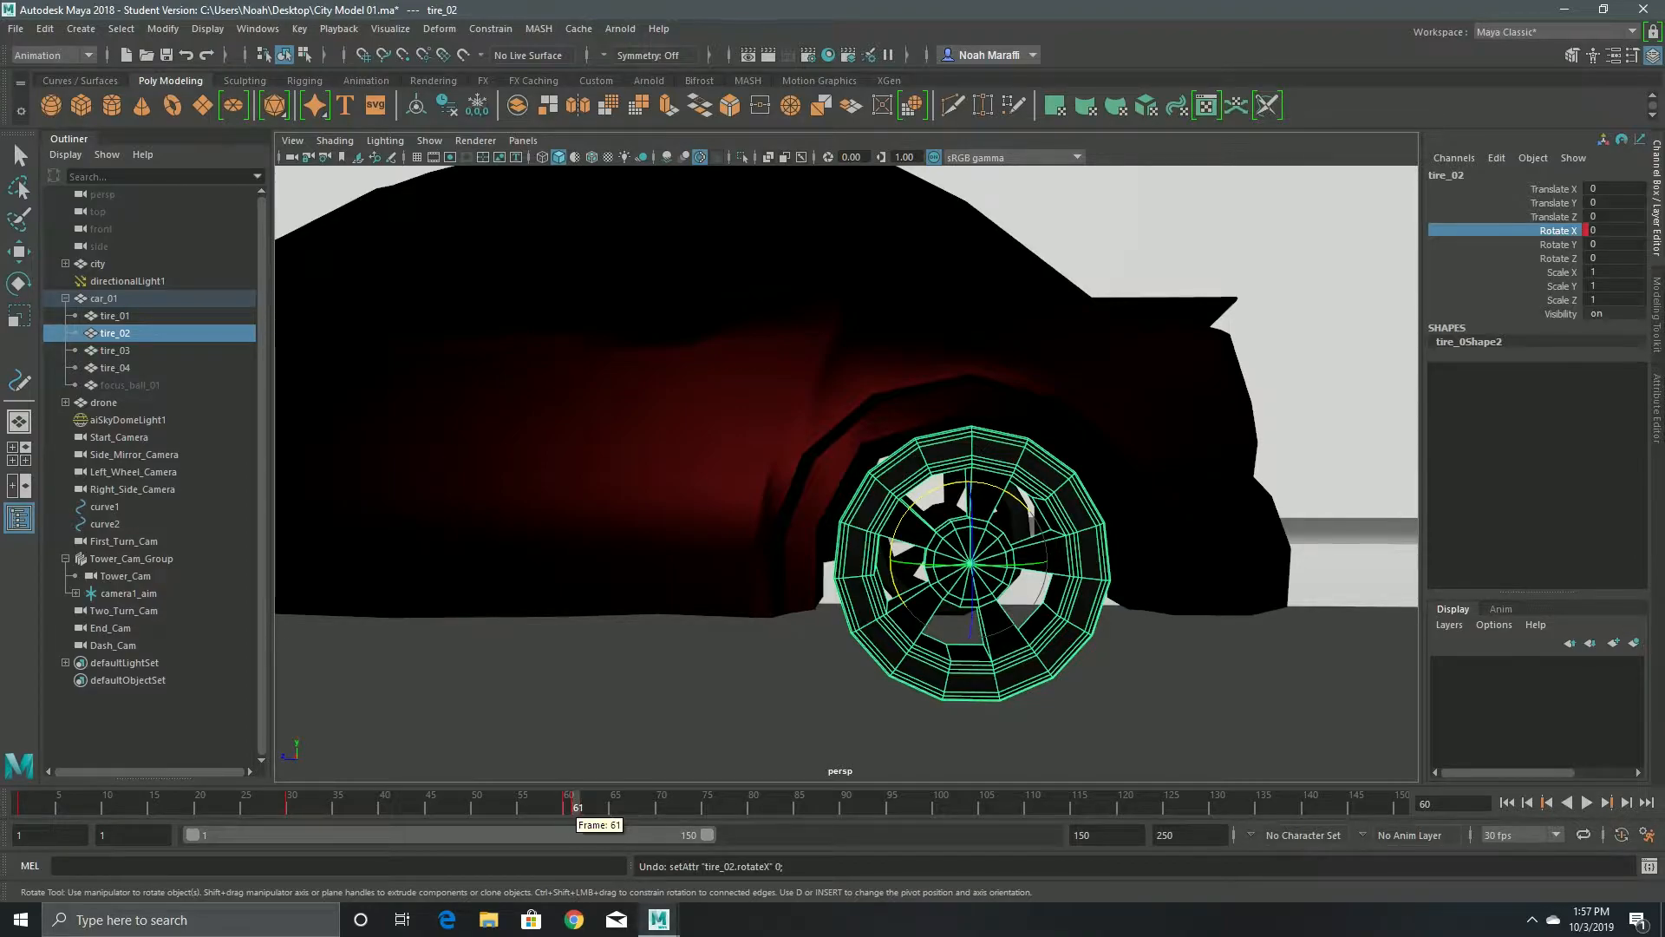
# - Review tire_02's rotation once more by playing the animation and scrubbing back to frame 1
pyautogui.hotkey('alt', 'v')
pyautogui.rightClick(575, 809)
pyautogui.click(611, 596)
pyautogui.moveTo(523, 808); pyautogui.dragTo(21, 809)
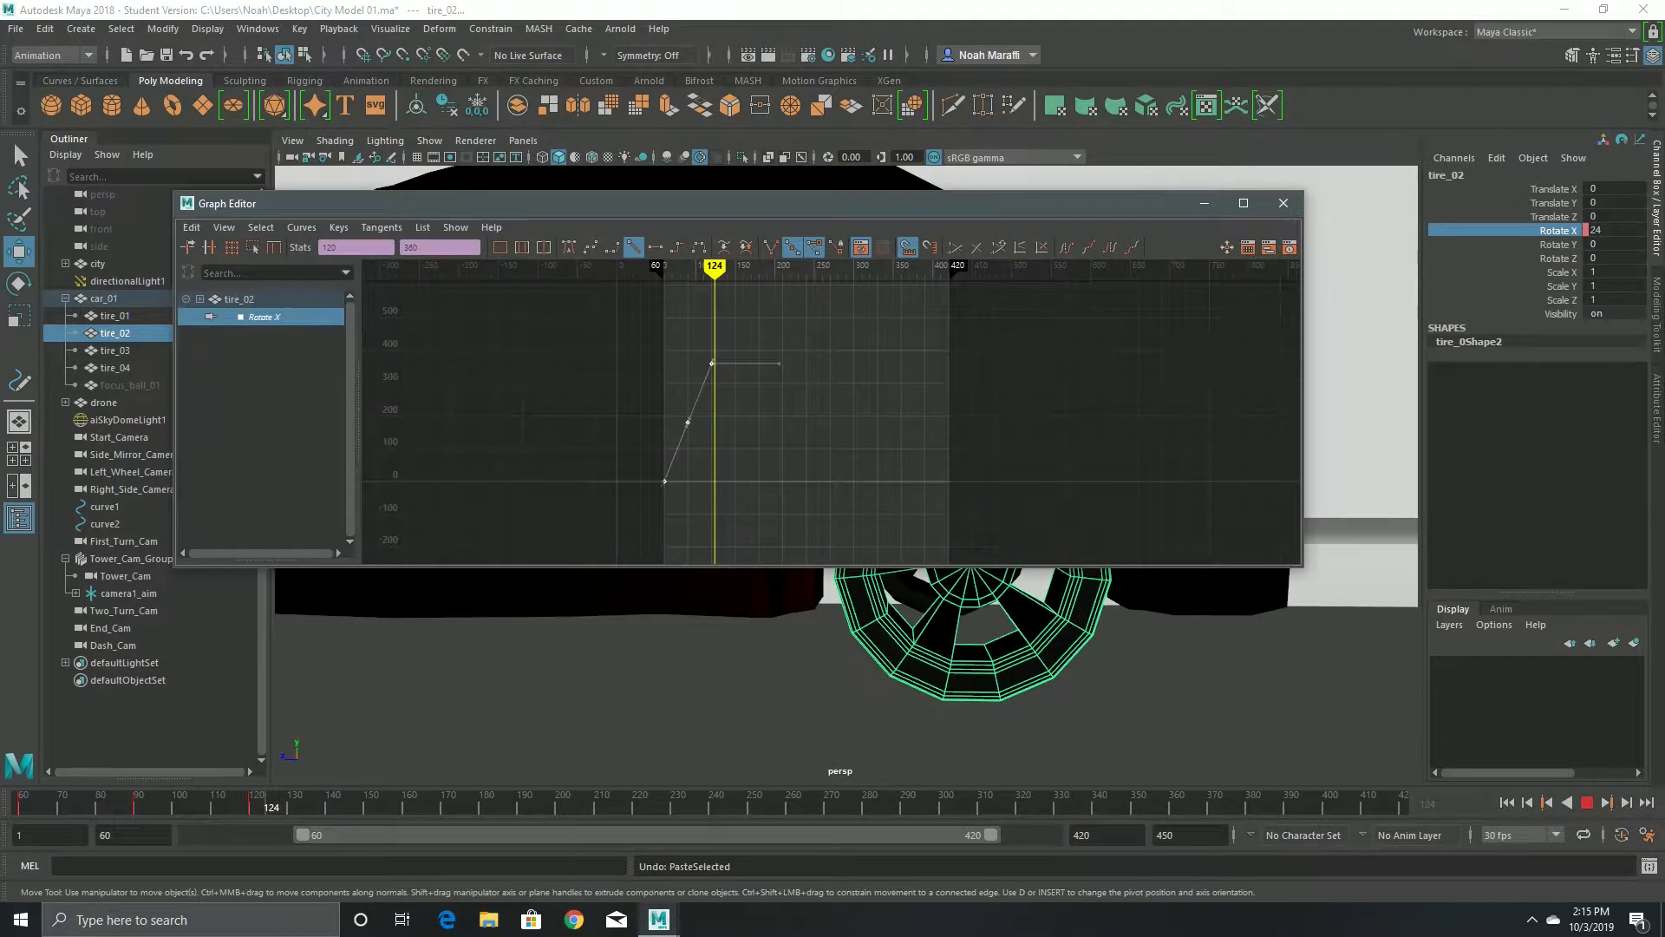
# - In the Graph Editor, paste the copied 0-to-360 Rotate X cycle of tire_02 at frame 121
pyautogui.hotkey('alt', 'v')
pyautogui.scroll(5, 830, 422)
pyautogui.keyDown('alt'); pyautogui.moveTo(737, 420); pyautogui.dragTo(868, 371, button='middle'); pyautogui.keyUp('alt')
pyautogui.hotkey('alt', 'v')
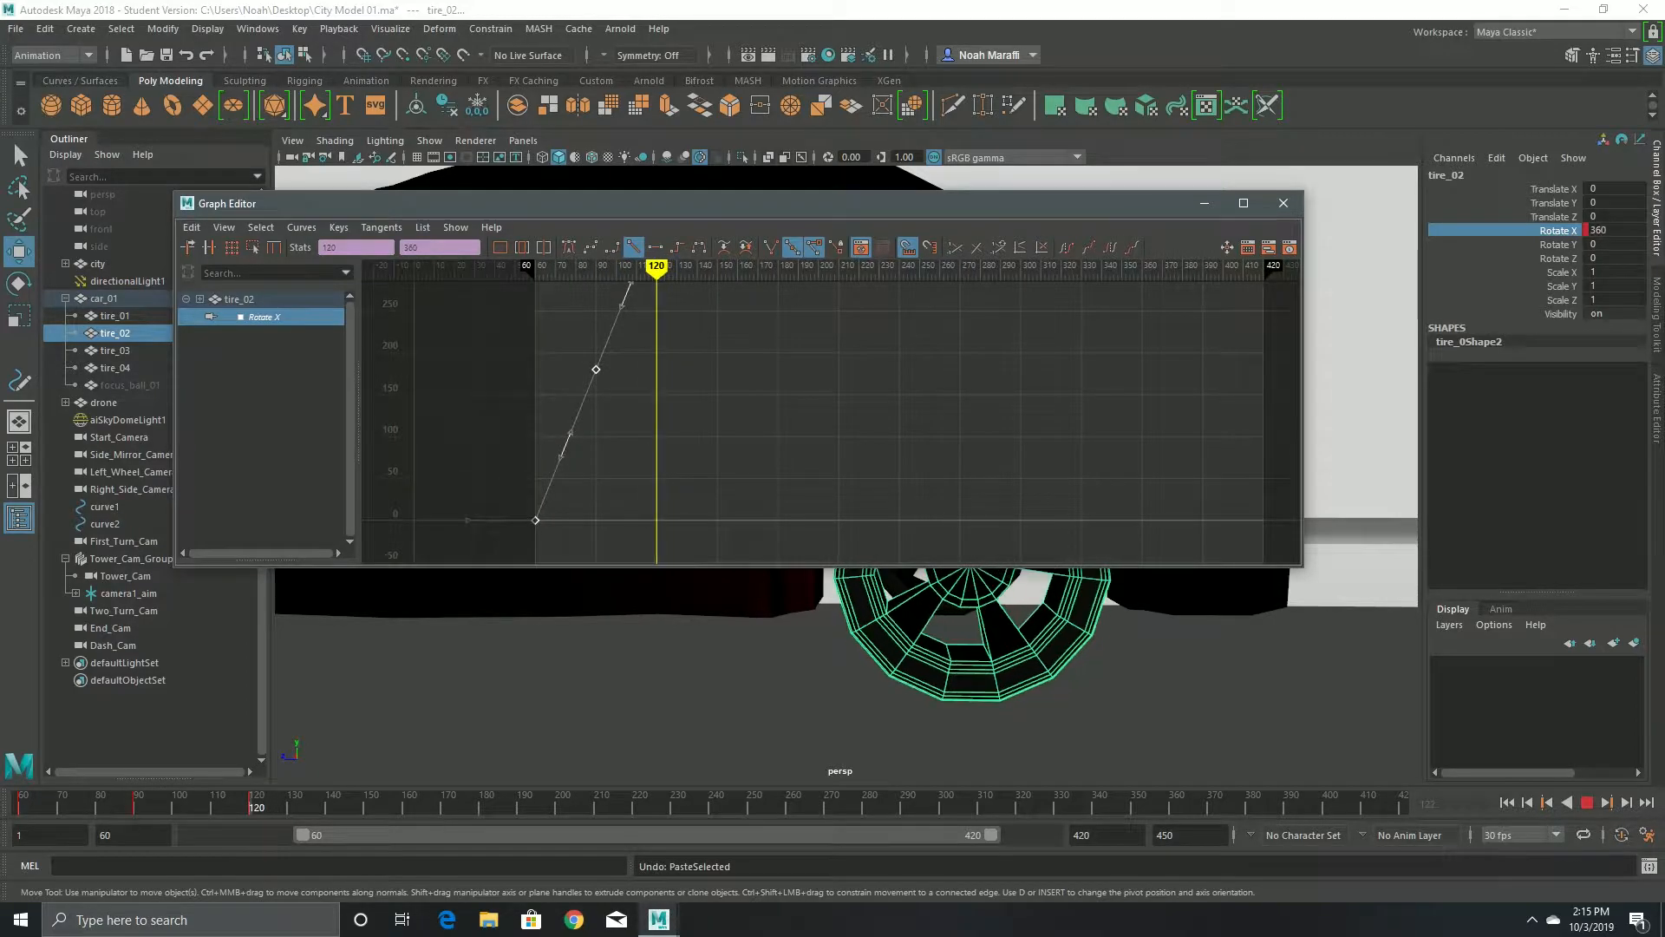
pyautogui.hotkey('ctrl', 'v')
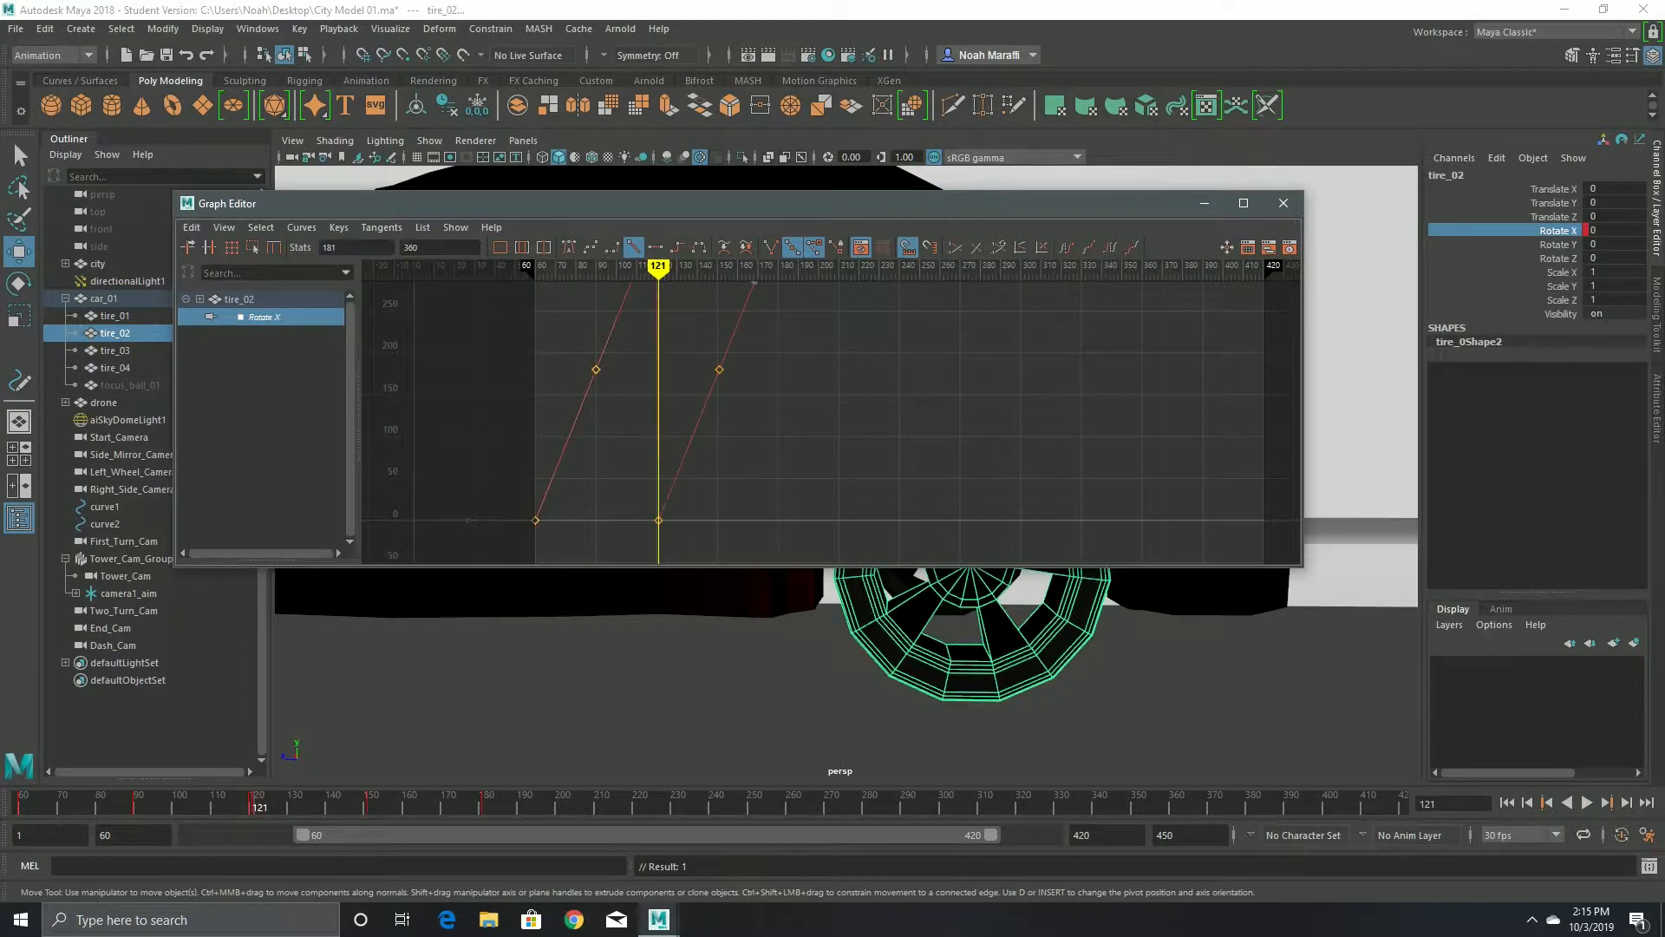
# - Paste another copy of the Rotate X cycle at frame 182, directly after the previous cycle
pyautogui.hotkey('alt', 'v')
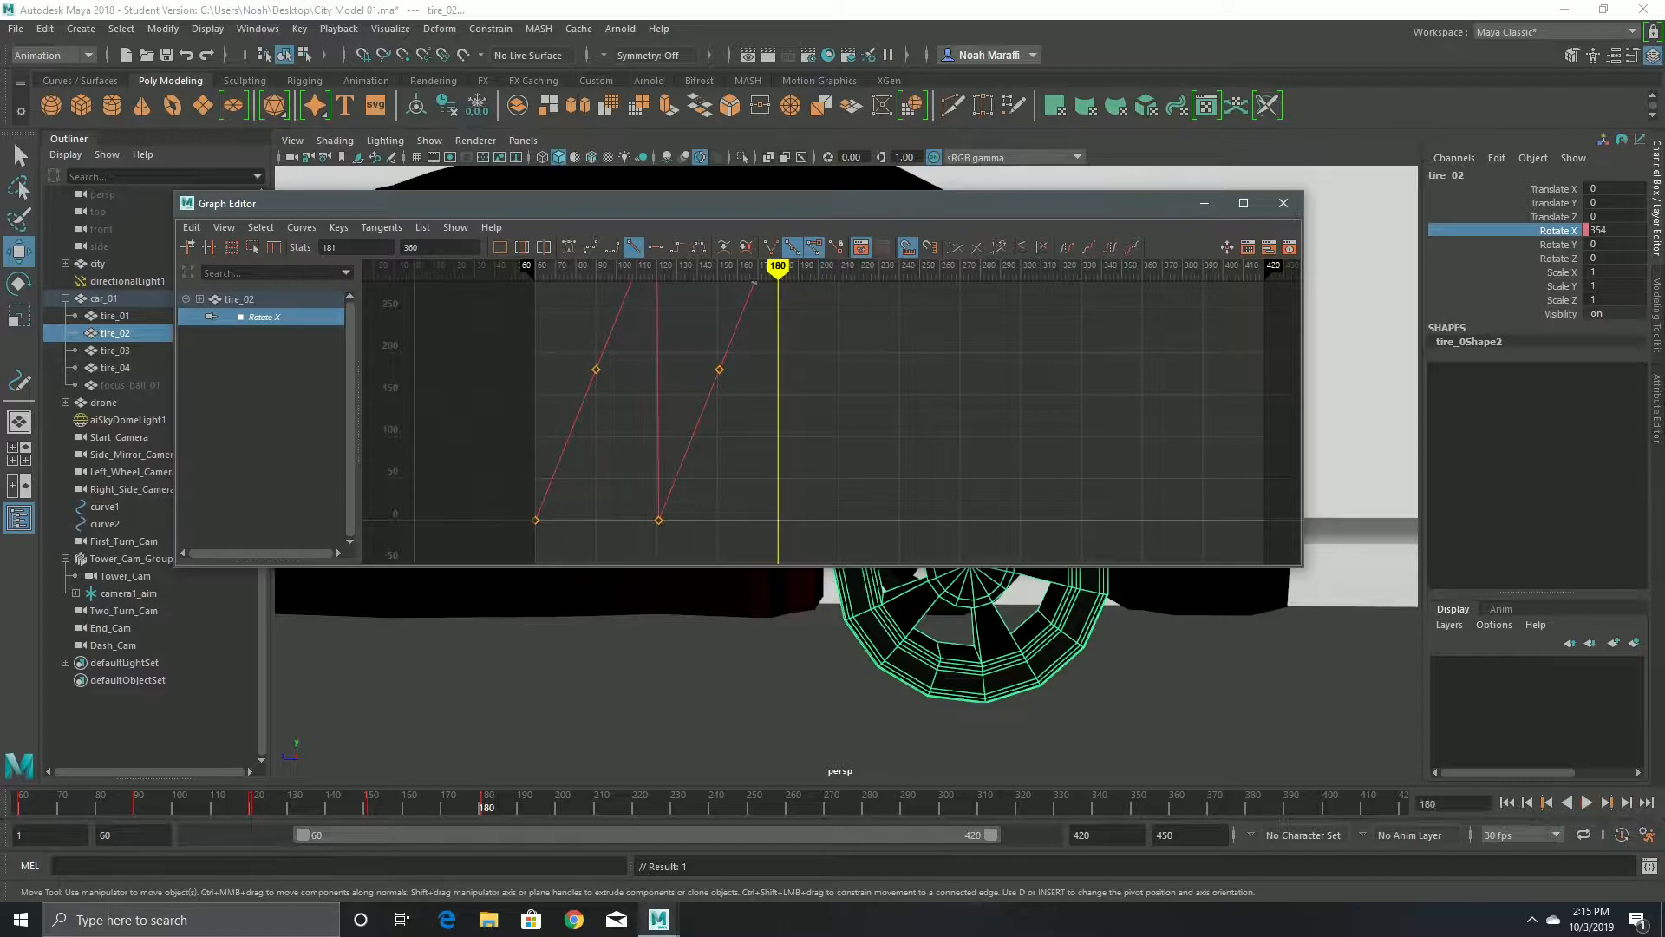
pyautogui.keyDown('alt'); pyautogui.moveTo(778, 364); pyautogui.dragTo(755, 489, button='middle'); pyautogui.keyUp('alt')
pyautogui.hotkey('alt', 'v')
pyautogui.hotkey('alt', ',')
pyautogui.hotkey('ctrl', 'v')
pyautogui.keyDown('alt'); pyautogui.moveTo(911, 416); pyautogui.dragTo(661, 409, button='middle'); pyautogui.keyUp('alt')
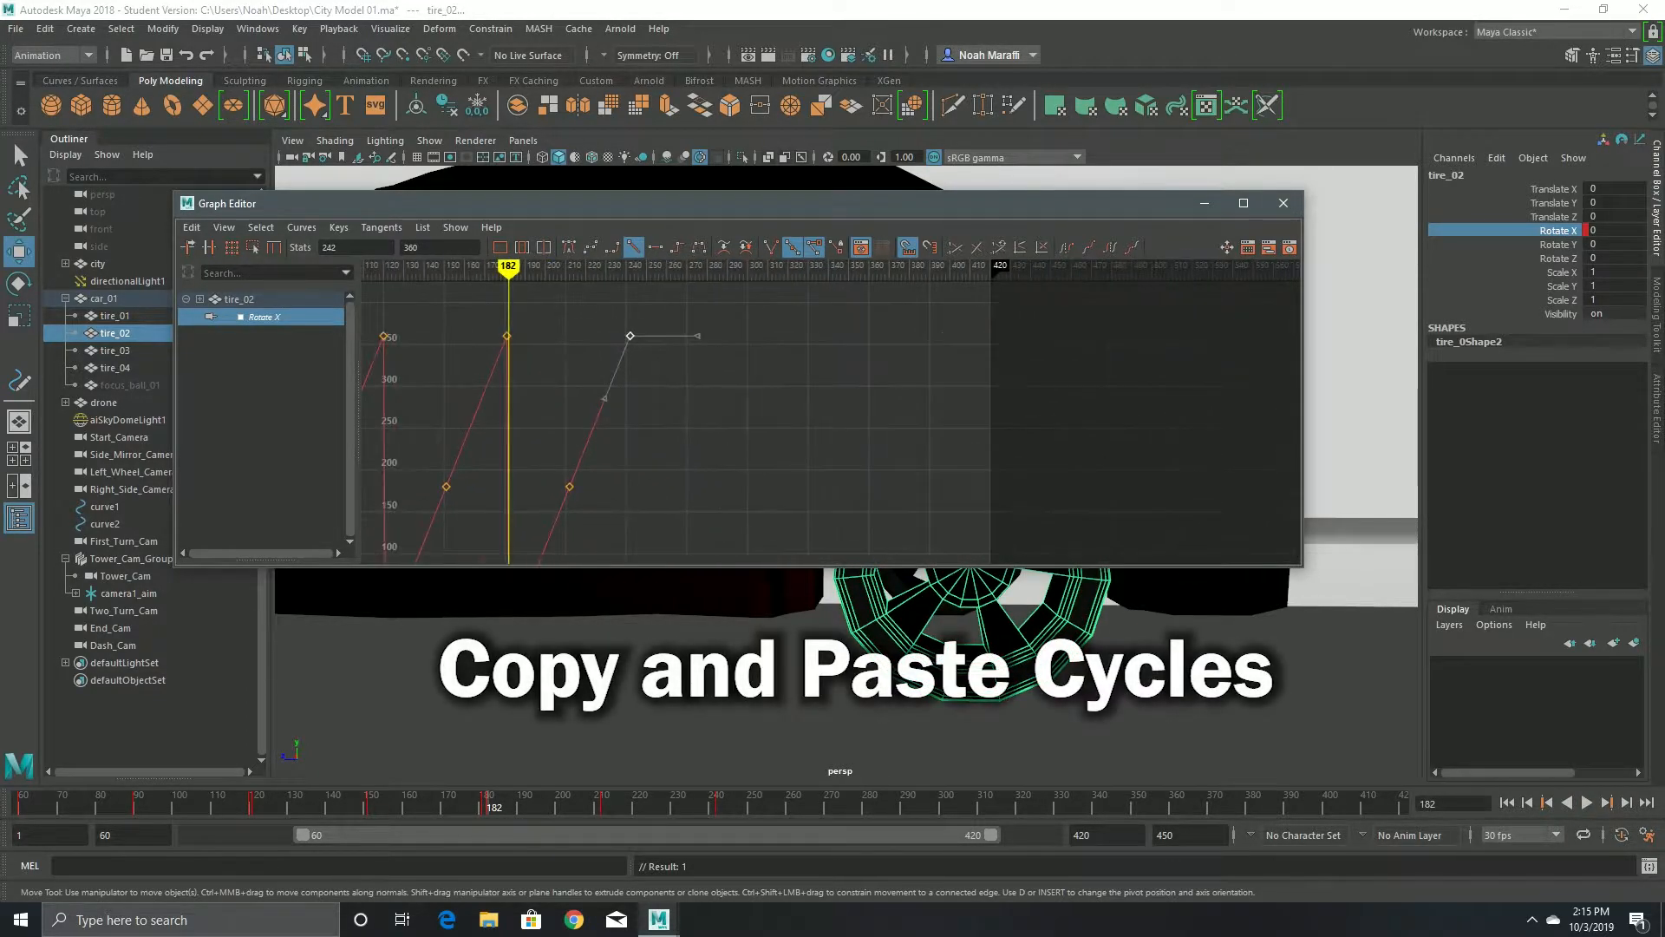
# - Paste three more Rotate X cycles back to back, with the last two at frames 304 and 365
pyautogui.hotkey('alt', 'v')
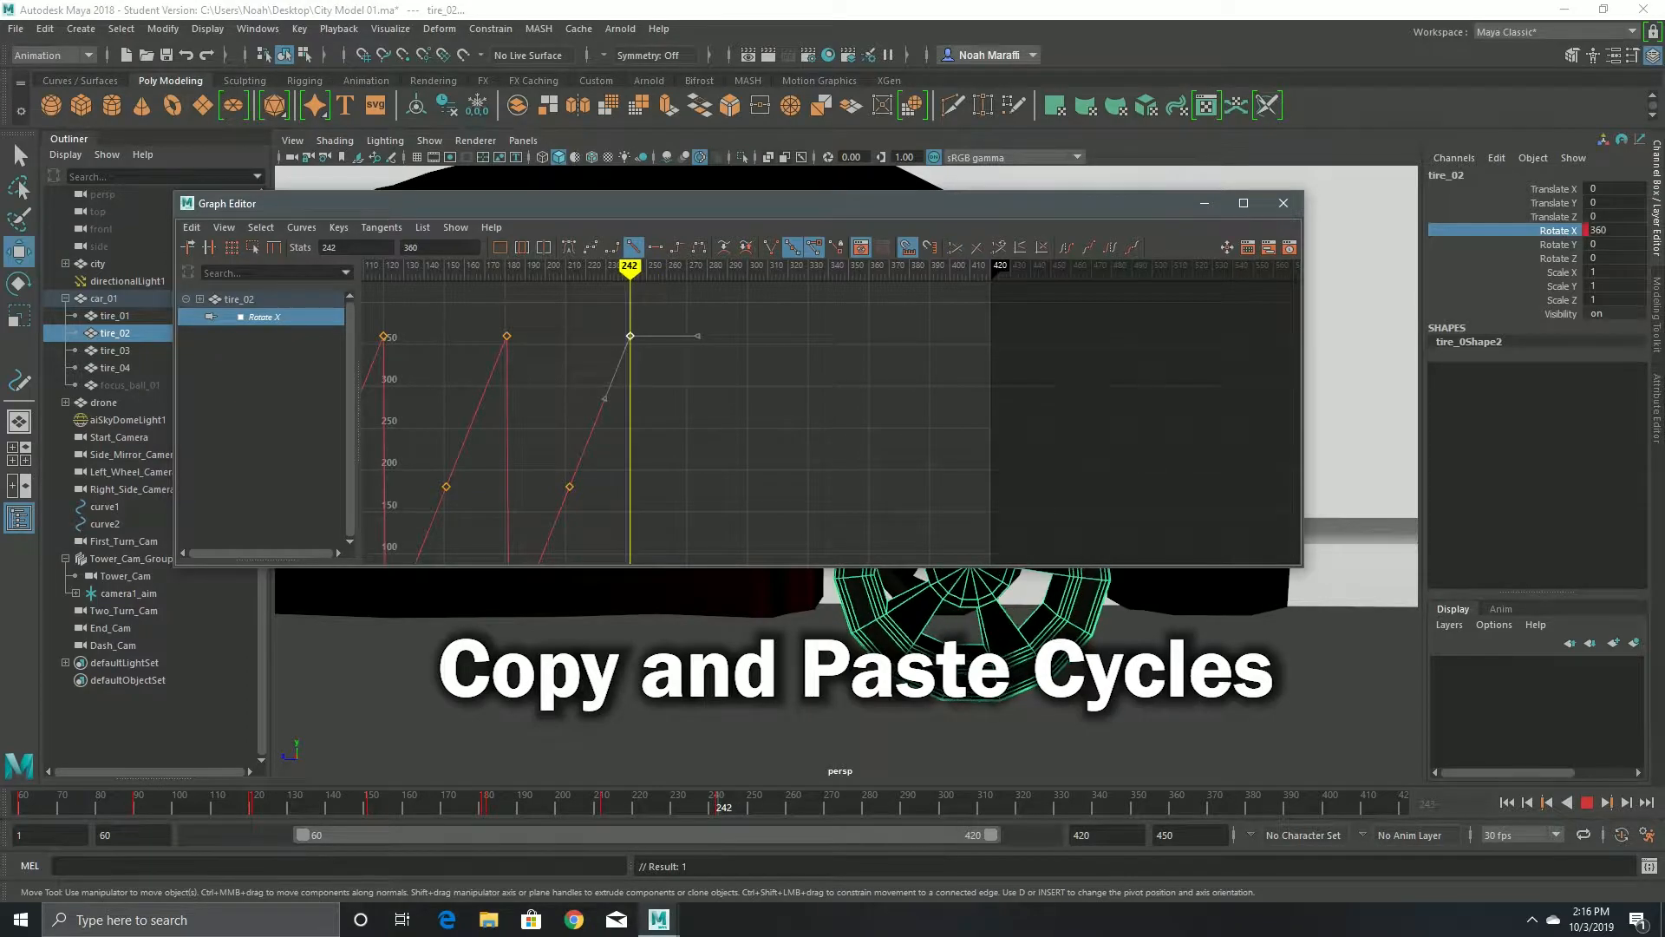
pyautogui.hotkey('alt', 'v')
pyautogui.hotkey('ctrl', 'v')
pyautogui.hotkey('alt', 'v')
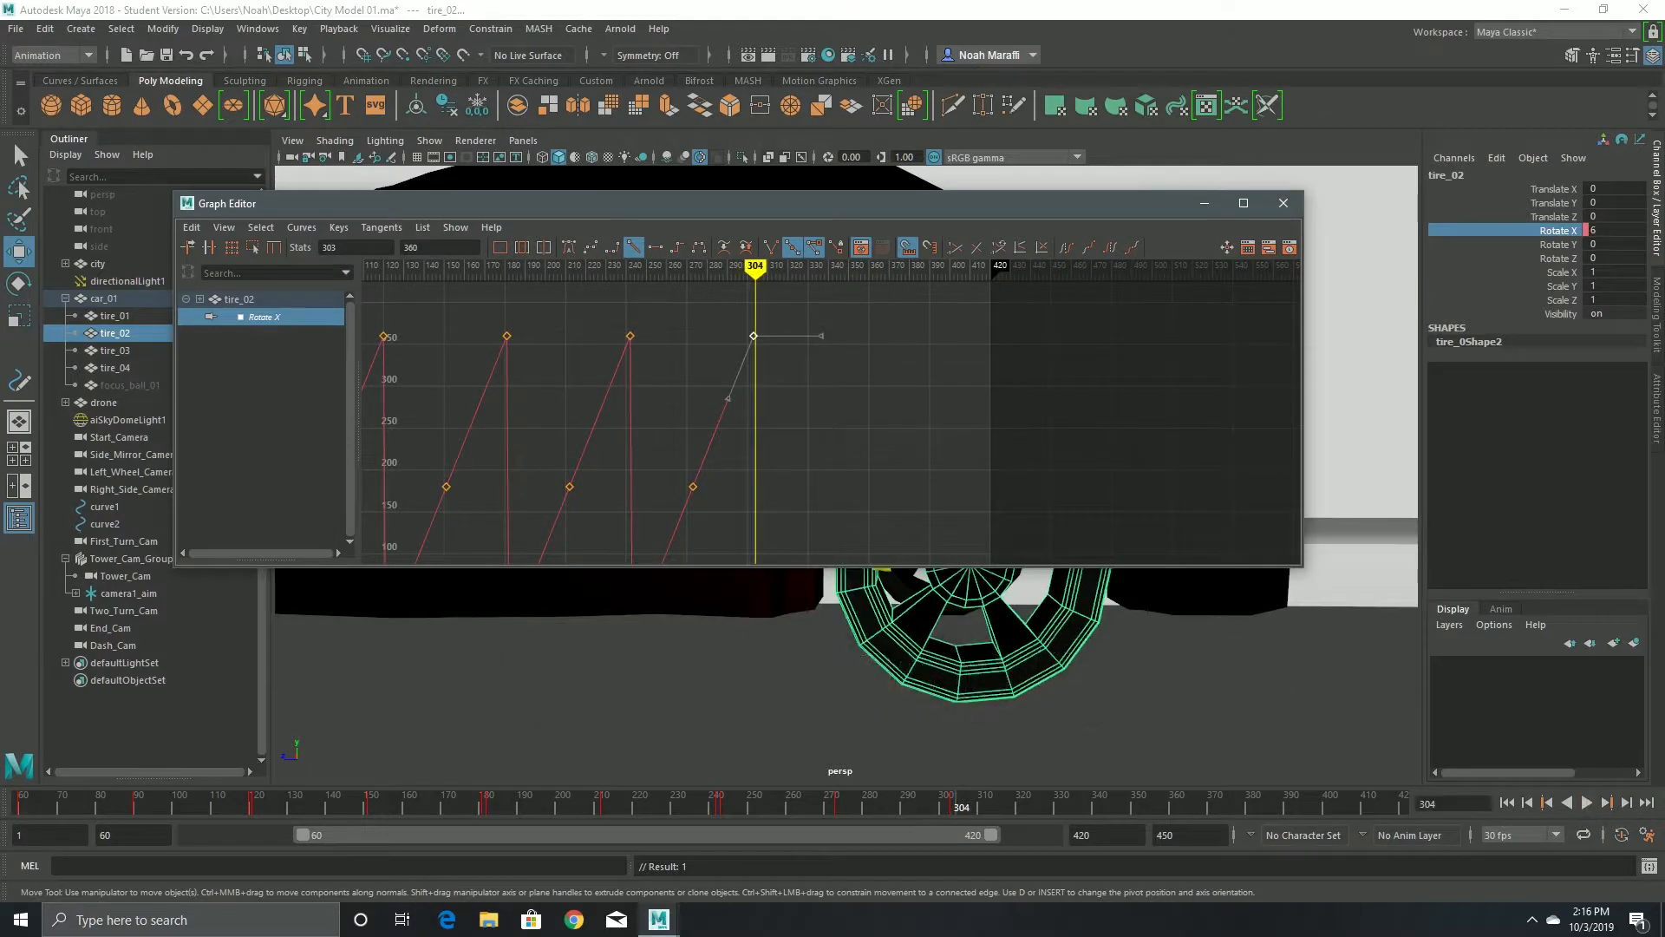
pyautogui.hotkey('ctrl', 'v')
pyautogui.press('.')
pyautogui.press('.')
pyautogui.hotkey('ctrl', 'v')
pyautogui.scroll(-4, 831, 423)
pyautogui.scroll(2, 830, 422)
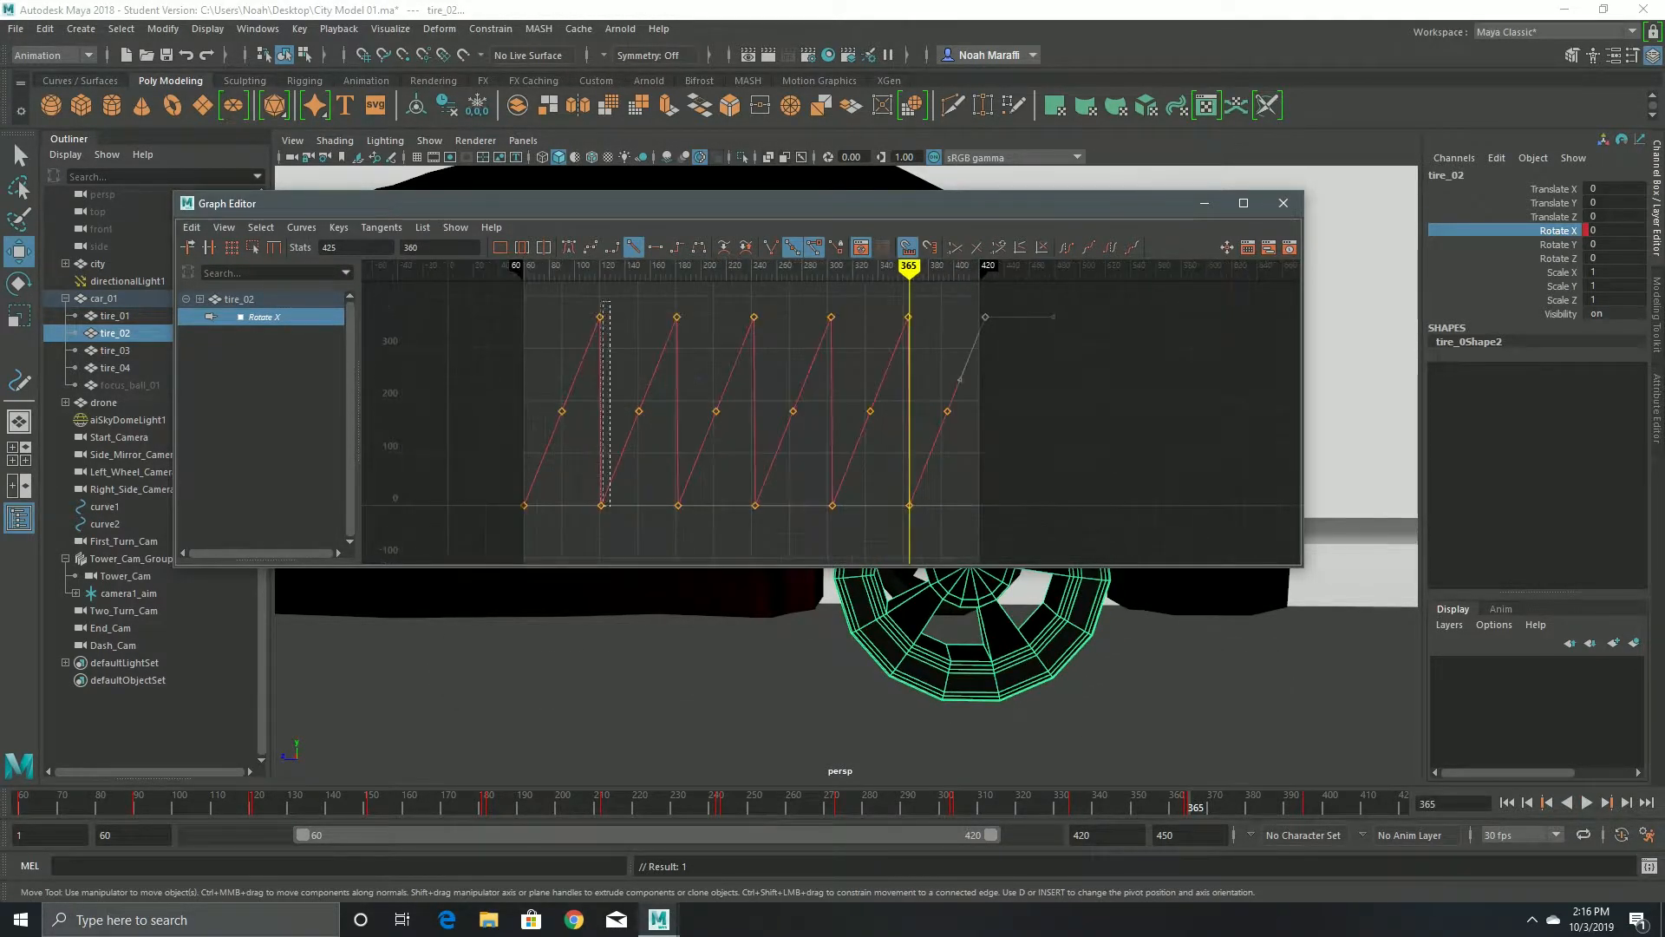
# - Give the 360-degree Rotate X key at frame 120 a stepped tangent
pyautogui.moveTo(606, 495); pyautogui.dragTo(594, 516)
pyautogui.keyDown('shift'); pyautogui.moveTo(703, 293); pyautogui.dragTo(695, 318); pyautogui.keyUp('shift')
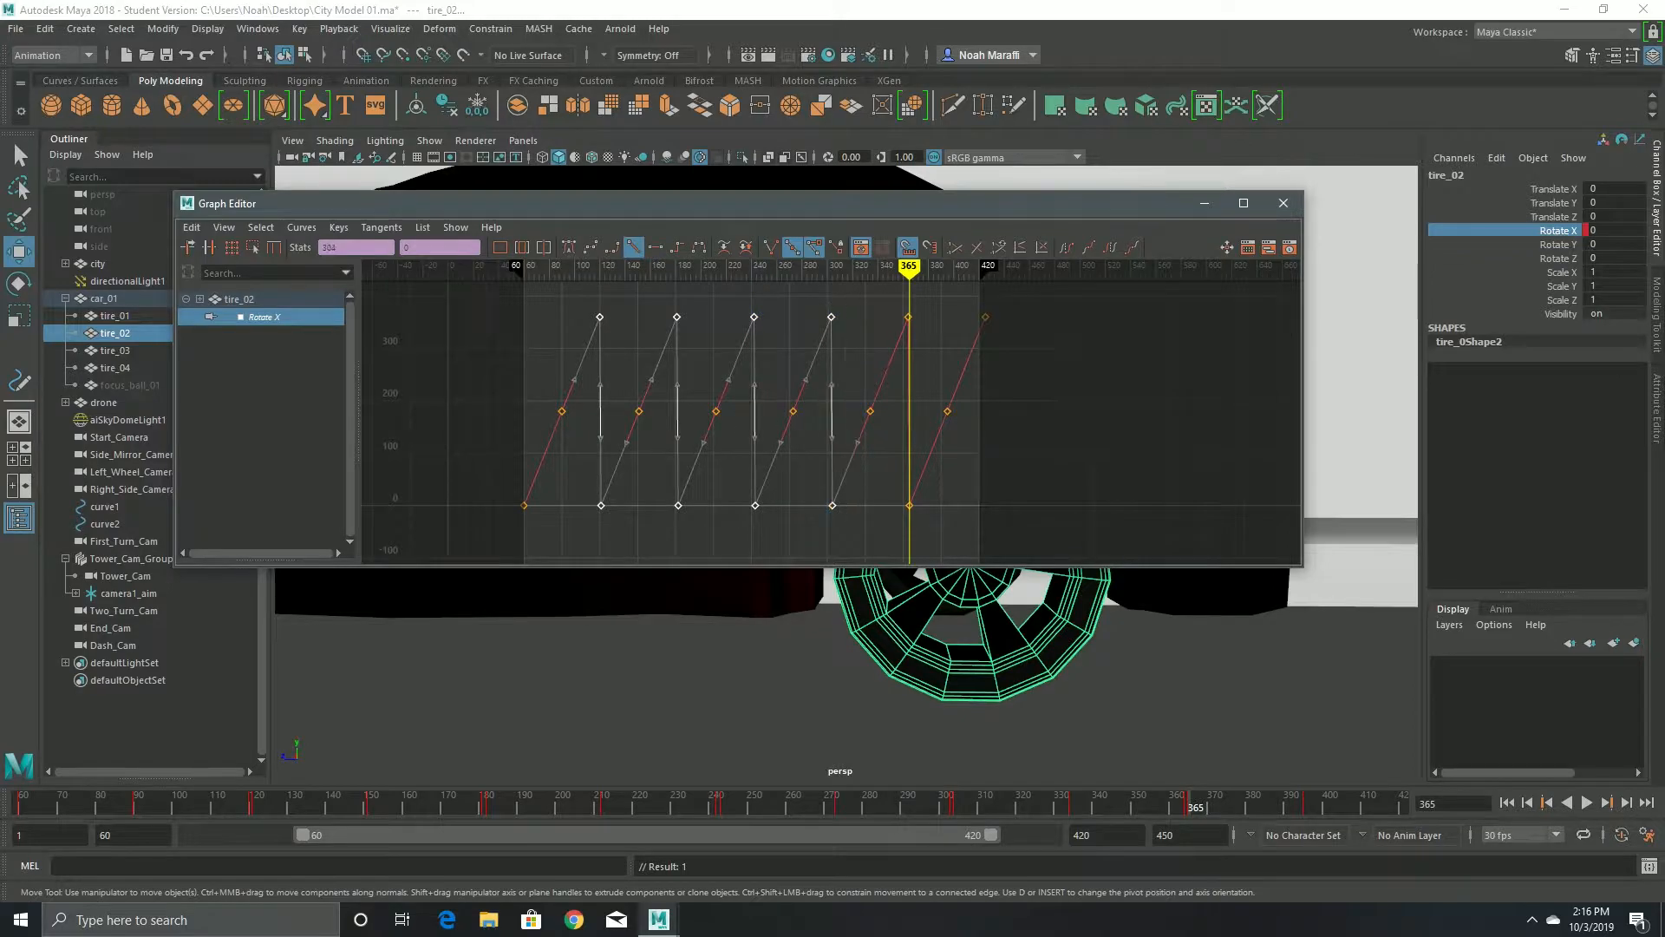
pyautogui.click(381, 227)
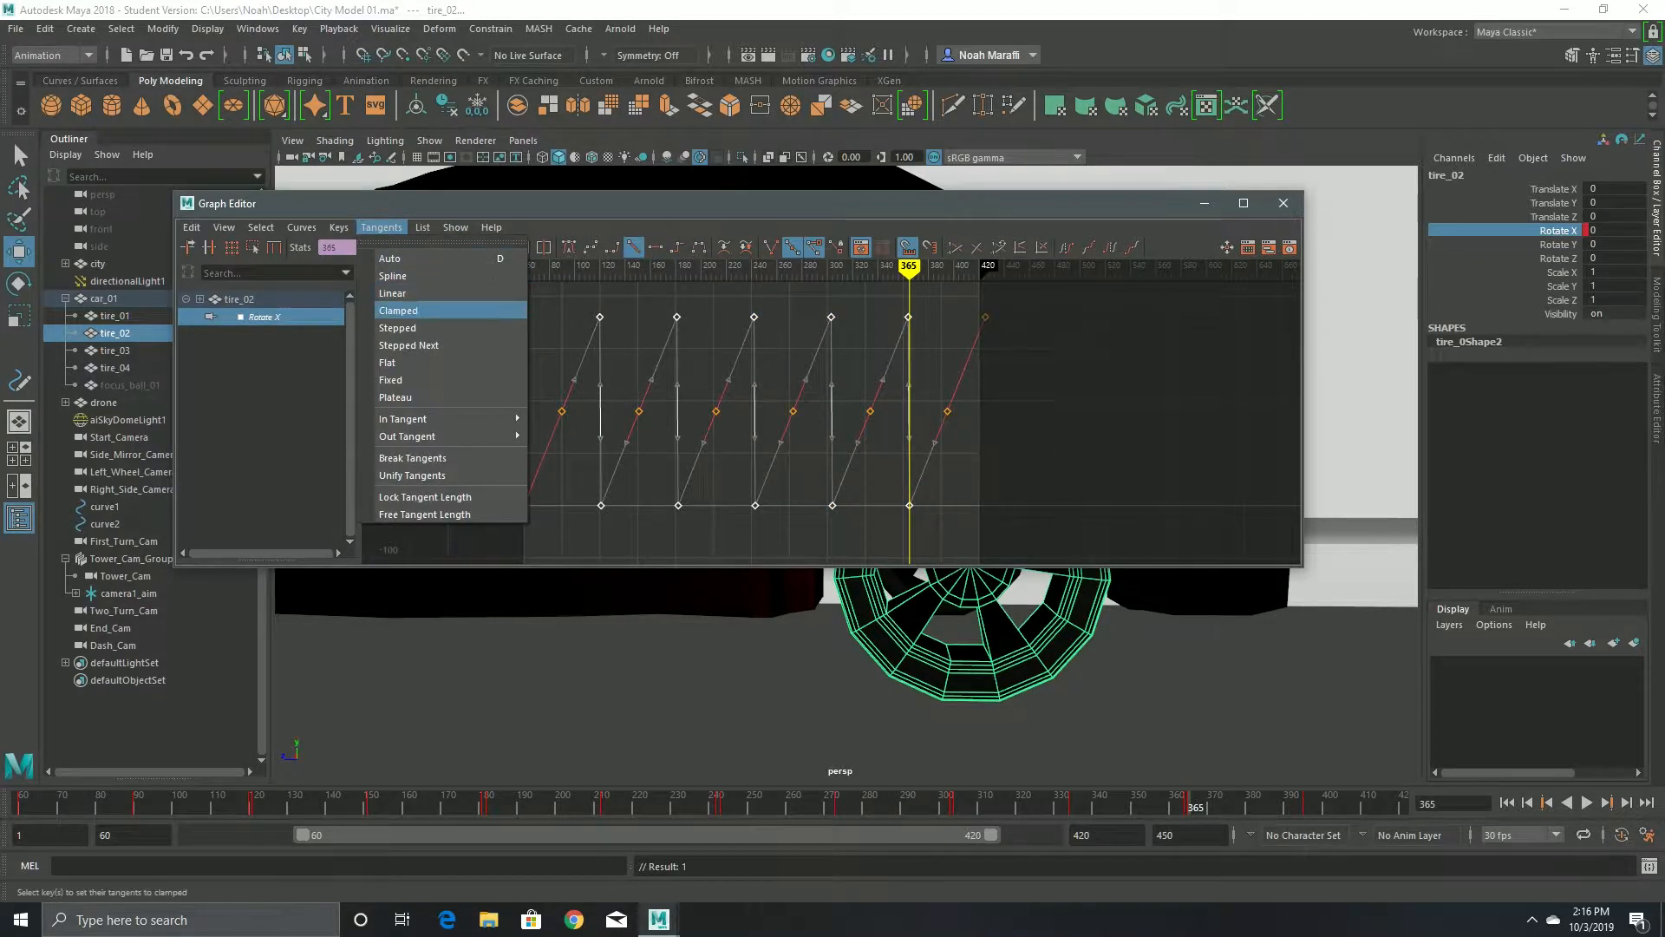
pyautogui.moveTo(610, 305); pyautogui.dragTo(584, 335)
pyautogui.click(382, 227)
pyautogui.click(392, 280)
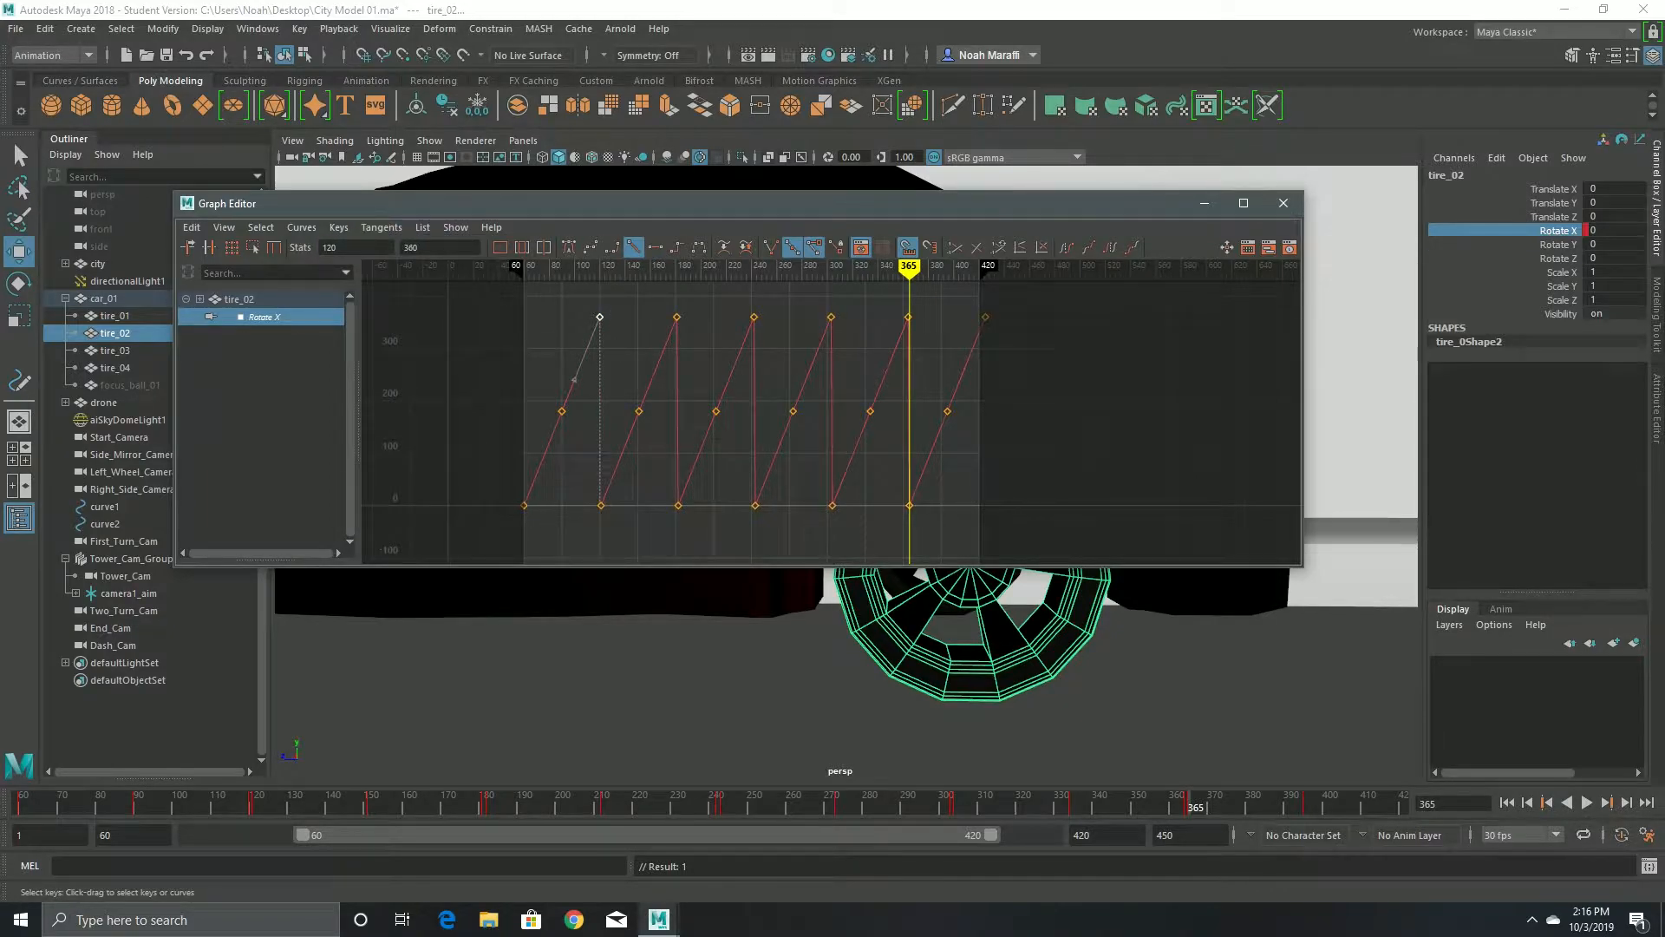
# - Select the 360-degree peak keys of the following cycles up to frame 364 and set their tangents to Stepped Next
pyautogui.scroll(3, 831, 422)
pyautogui.keyDown('alt'); pyautogui.moveTo(831, 422); pyautogui.dragTo(875, 386, button='middle'); pyautogui.keyUp('alt')
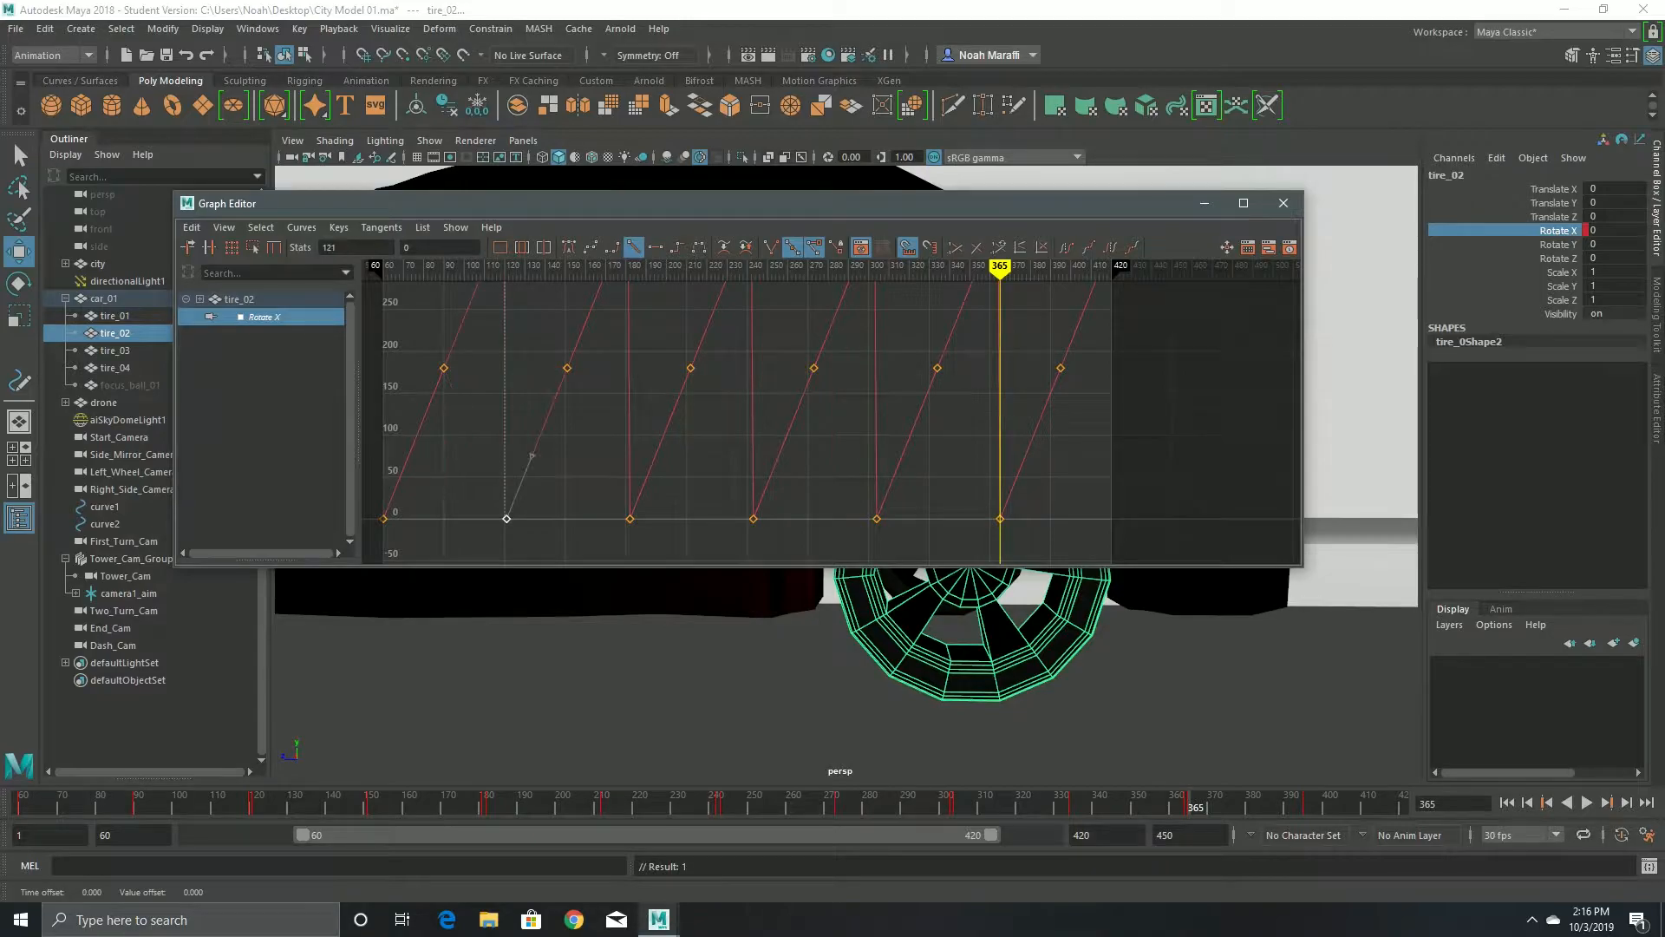
pyautogui.scroll(-3, 830, 411)
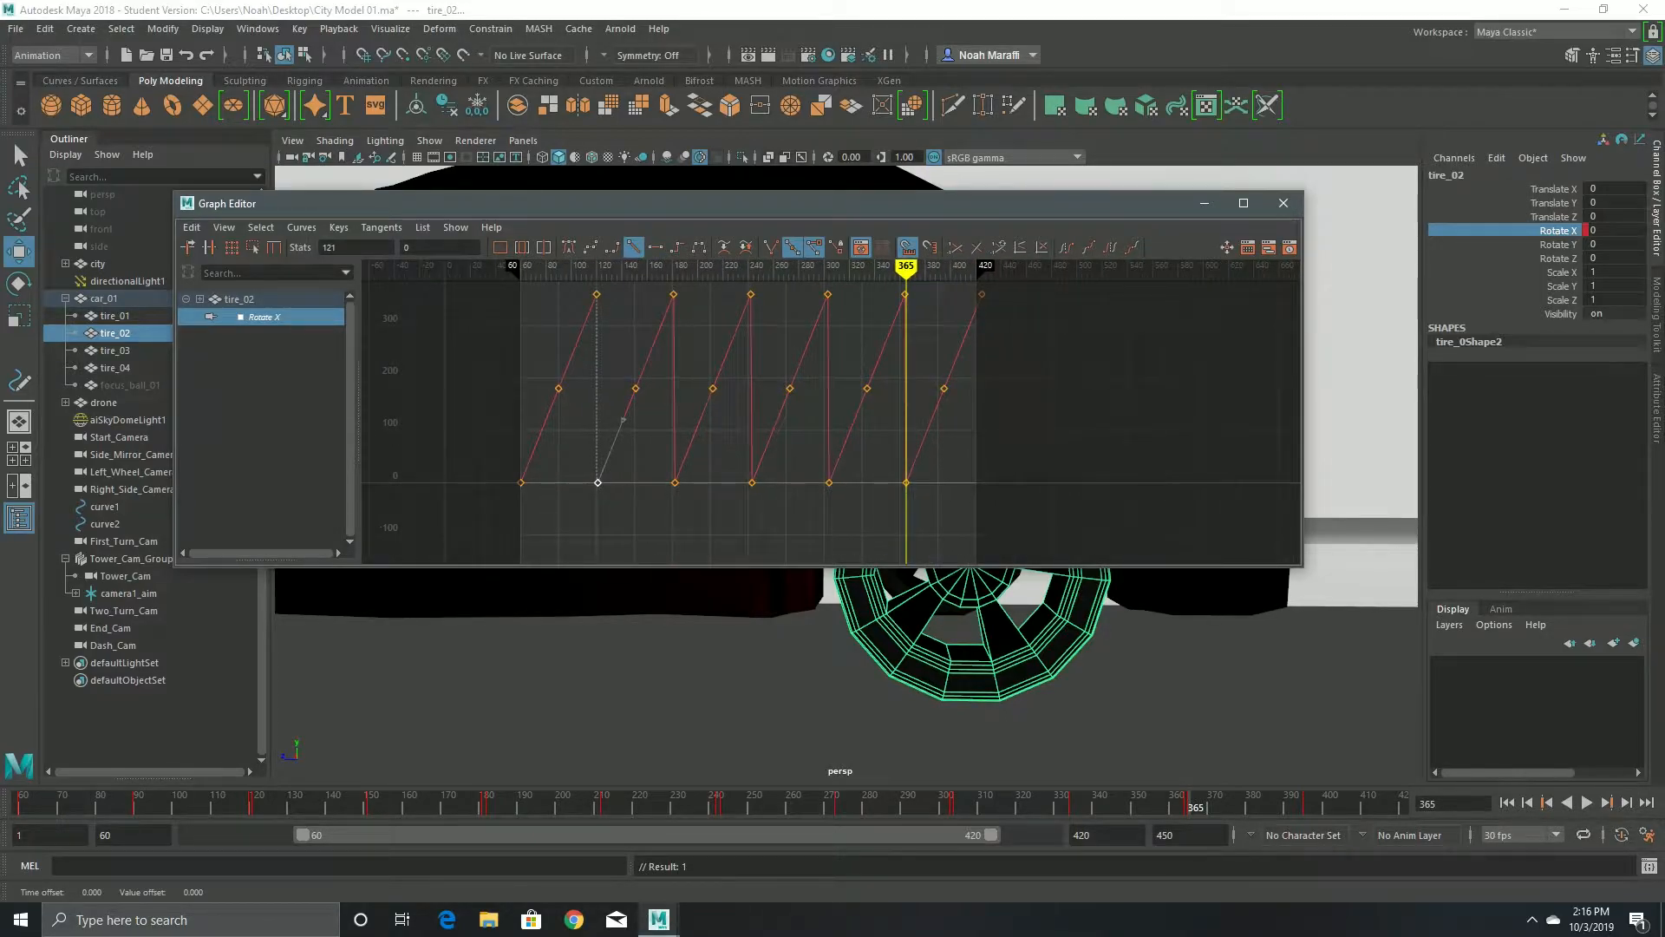
pyautogui.keyDown('shift'); pyautogui.click(751, 294); pyautogui.keyUp('shift')
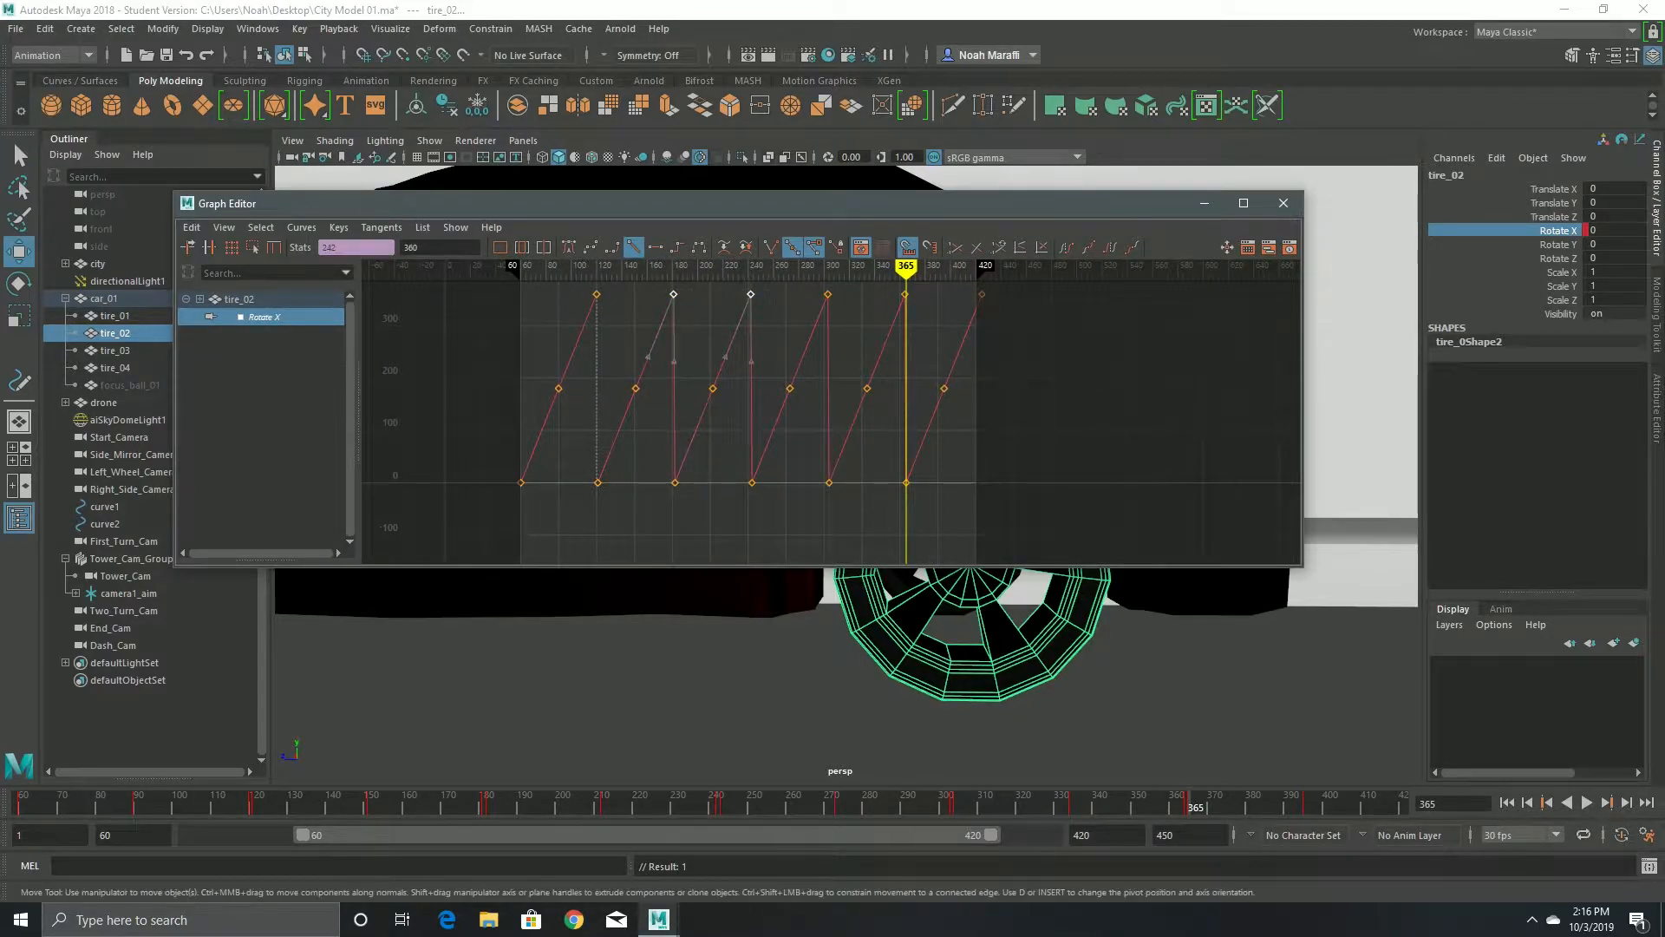
pyautogui.click(838, 270)
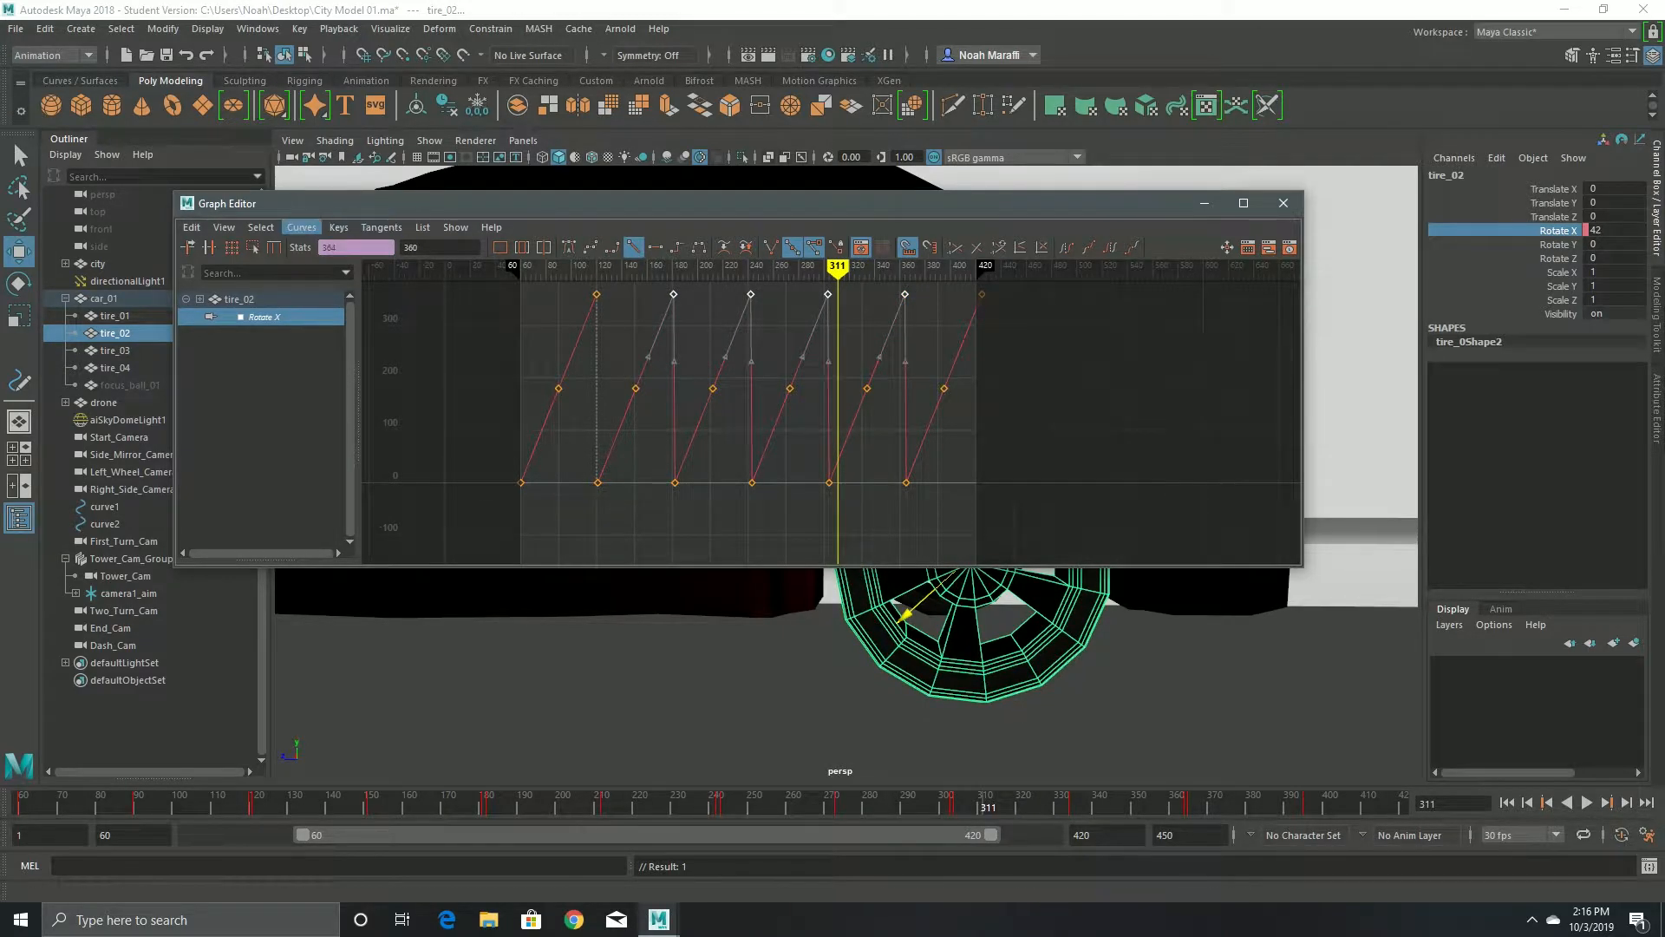
pyautogui.click(382, 227)
pyautogui.click(408, 346)
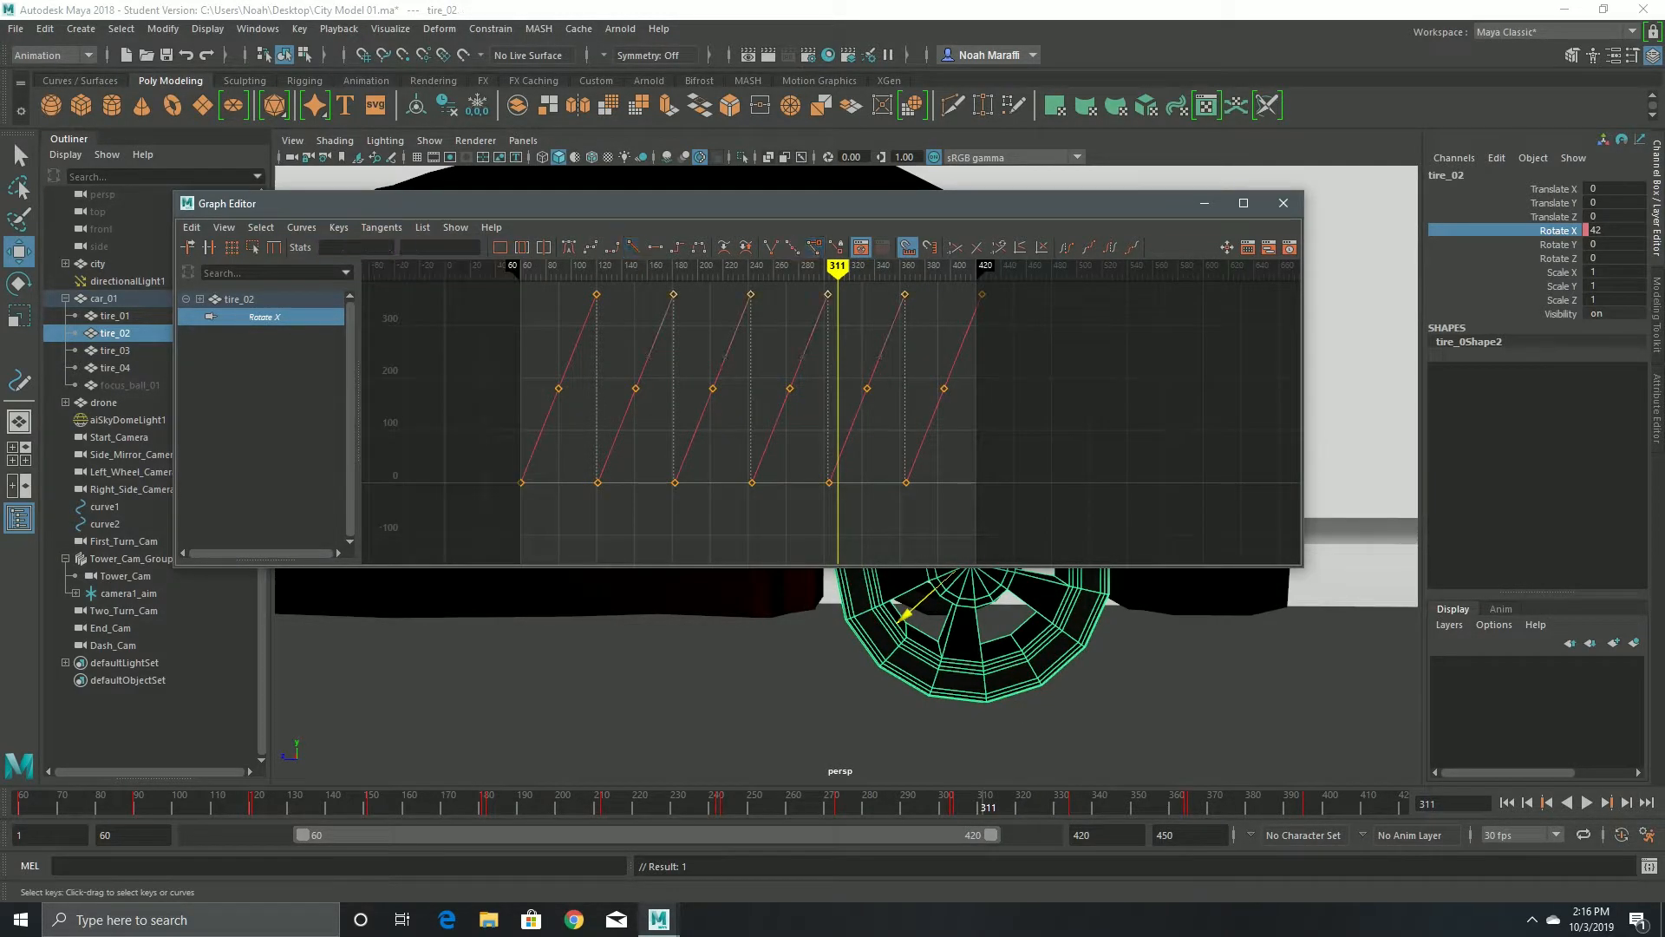
# - Go to the last Rotate X key at frame 425, select all the keys in the Graph Editor and activate the Scale tool
pyautogui.hotkey('alt', 'v')
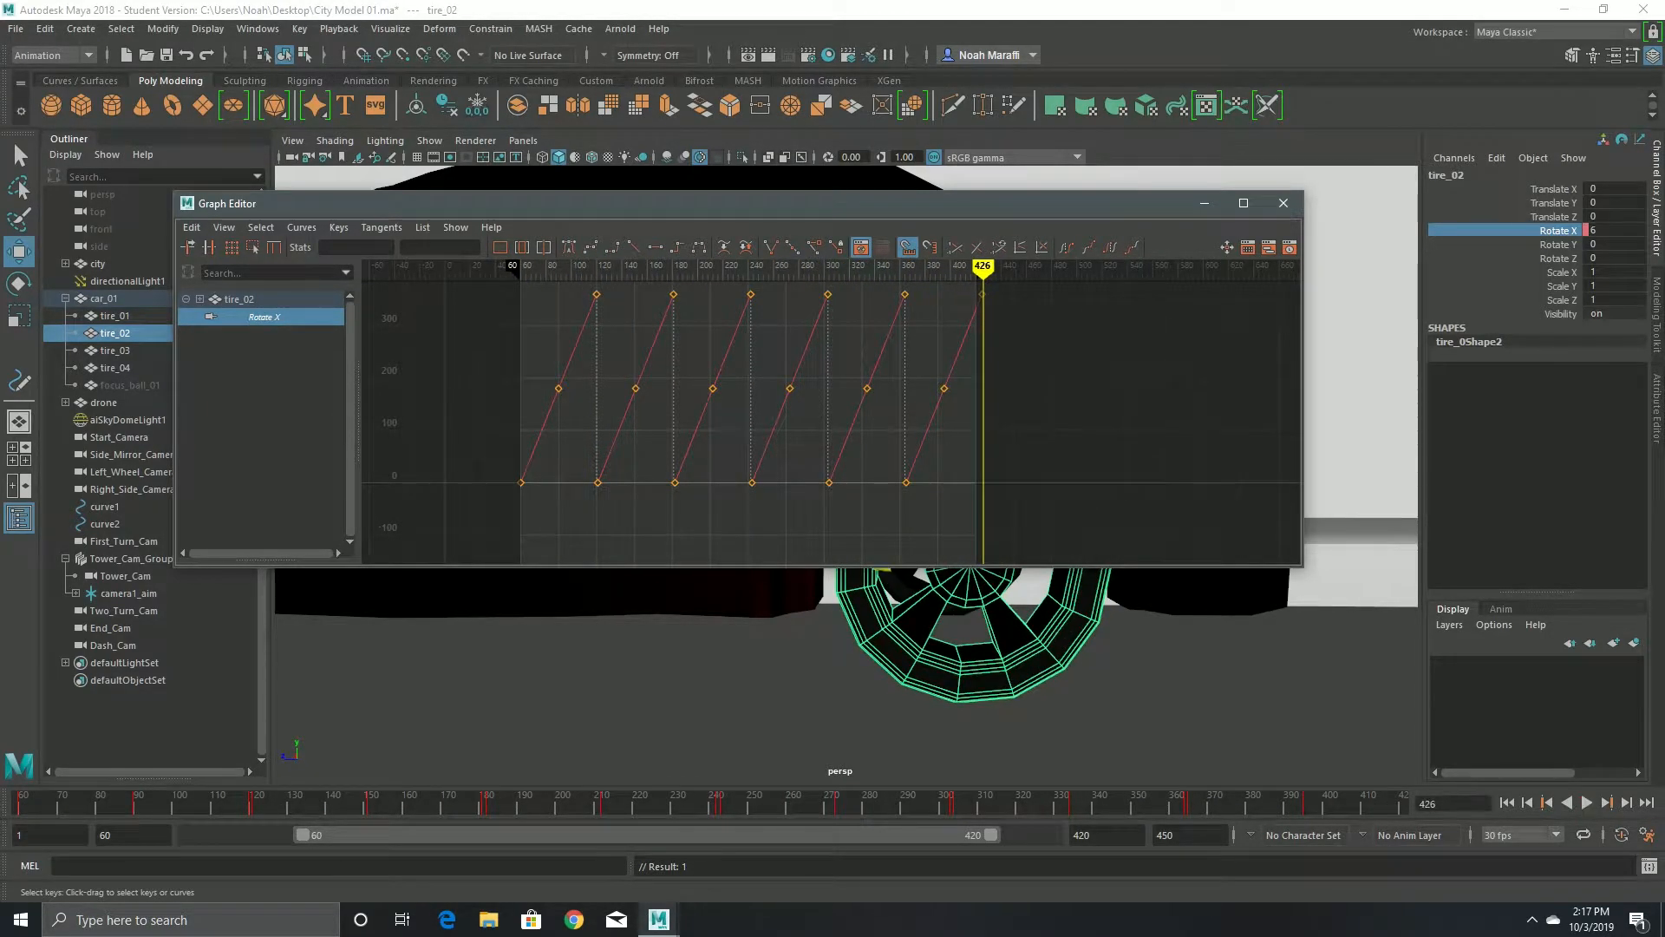
pyautogui.hotkey('alt', 'v')
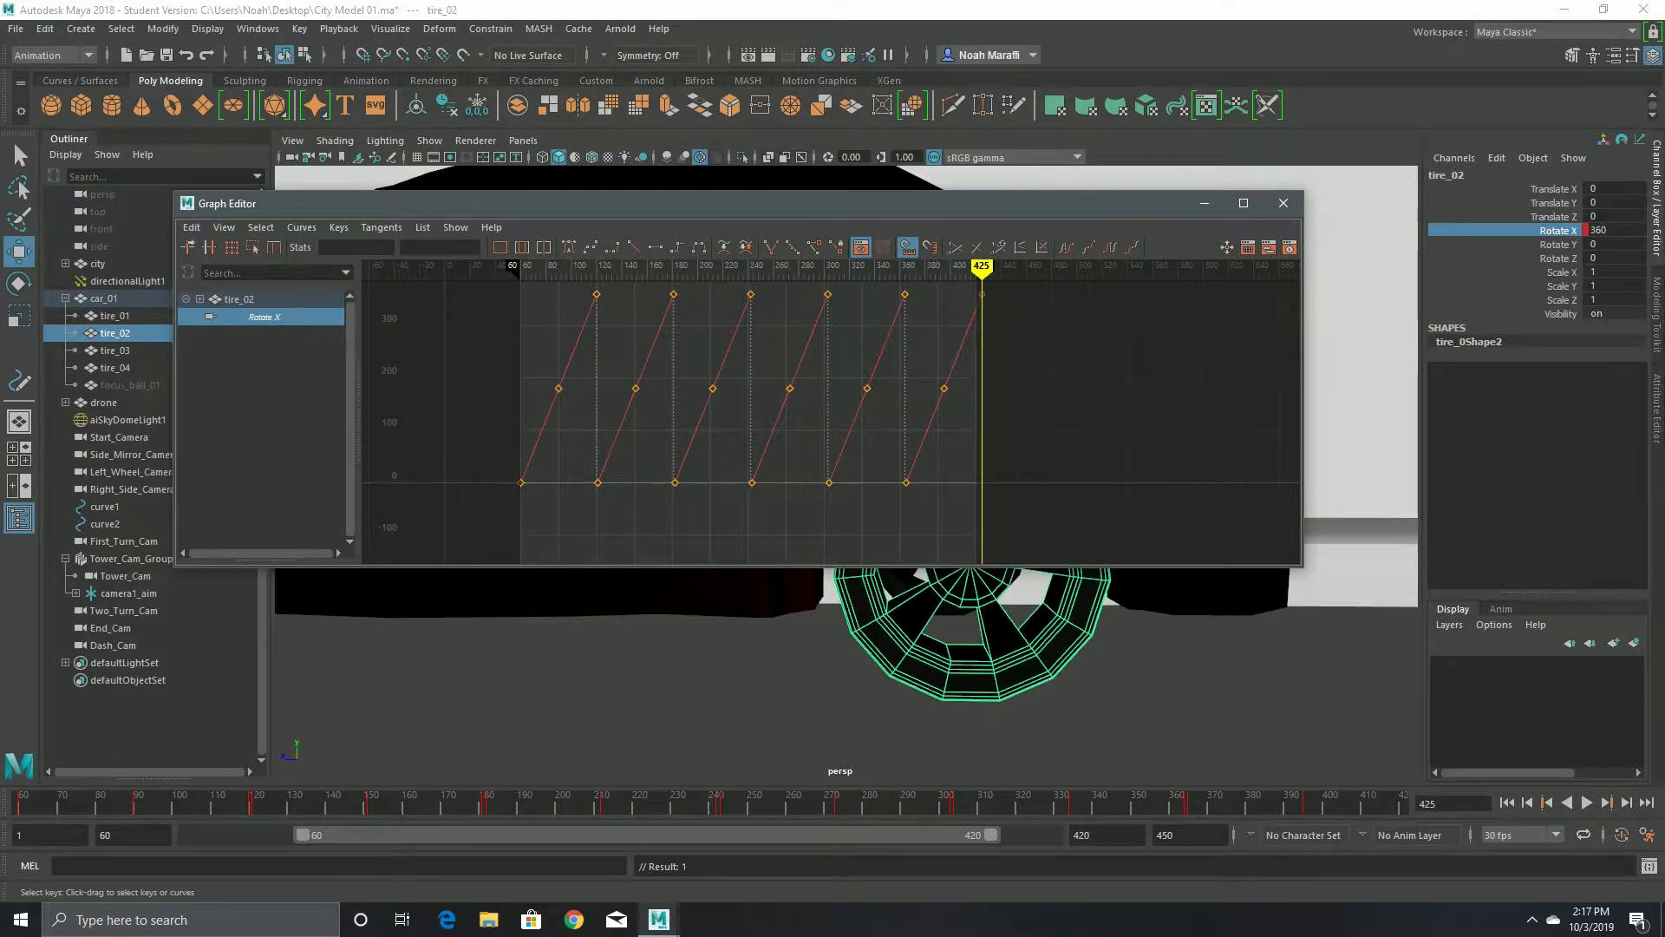
pyautogui.press('a')
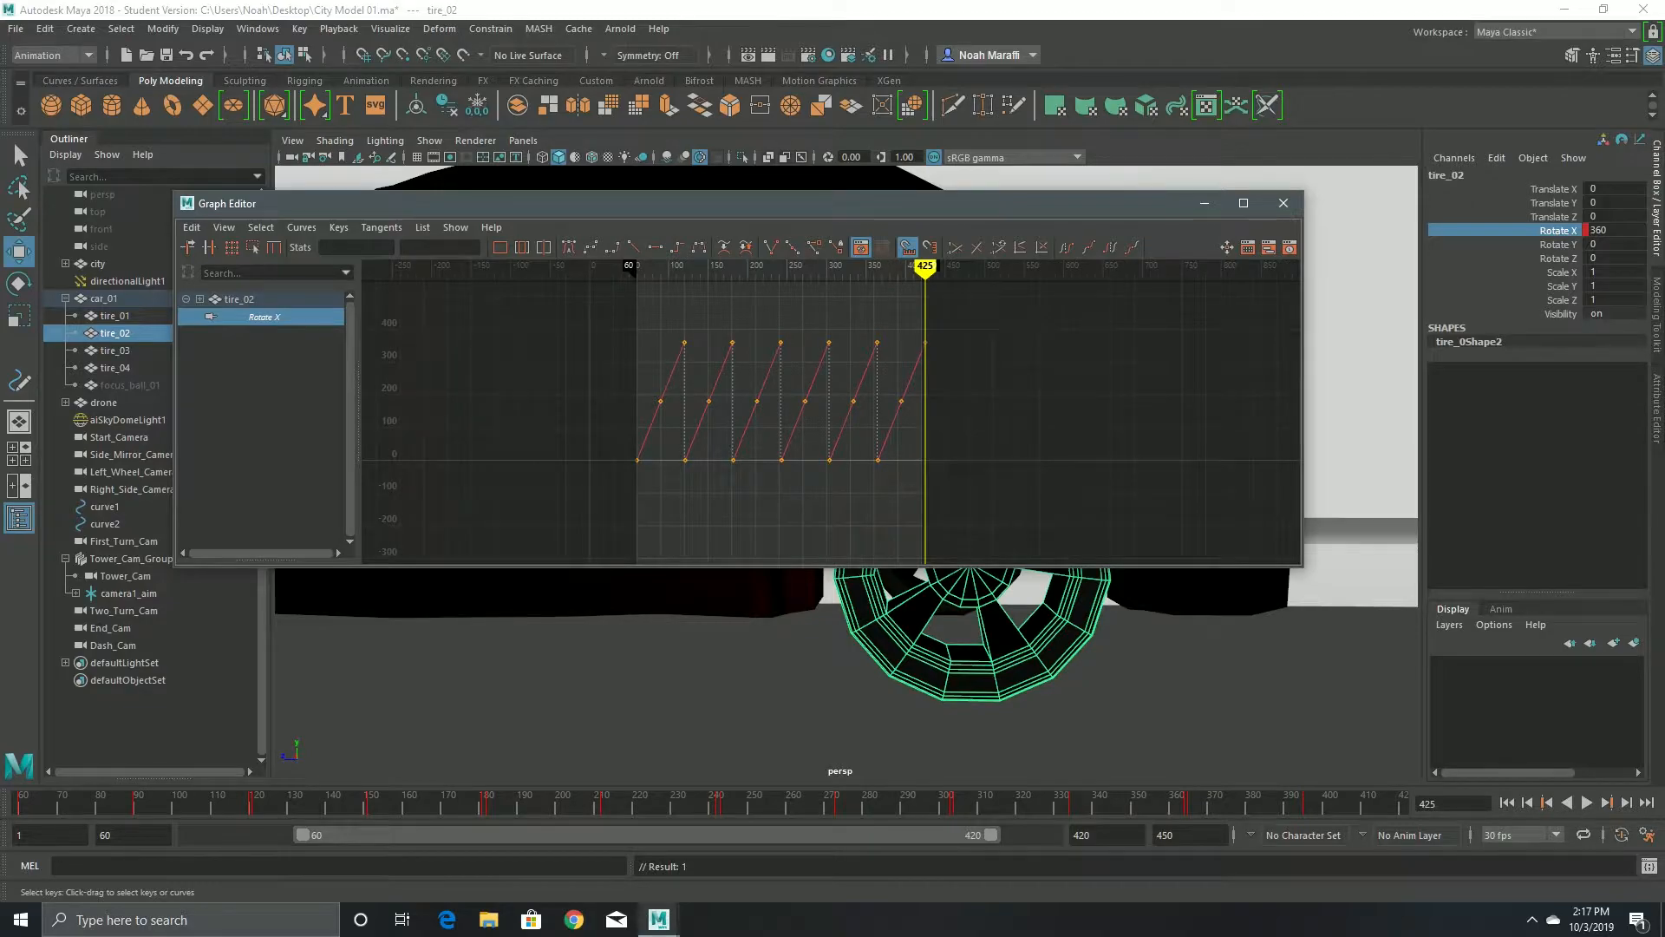
pyautogui.moveTo(978, 351); pyautogui.dragTo(915, 346)
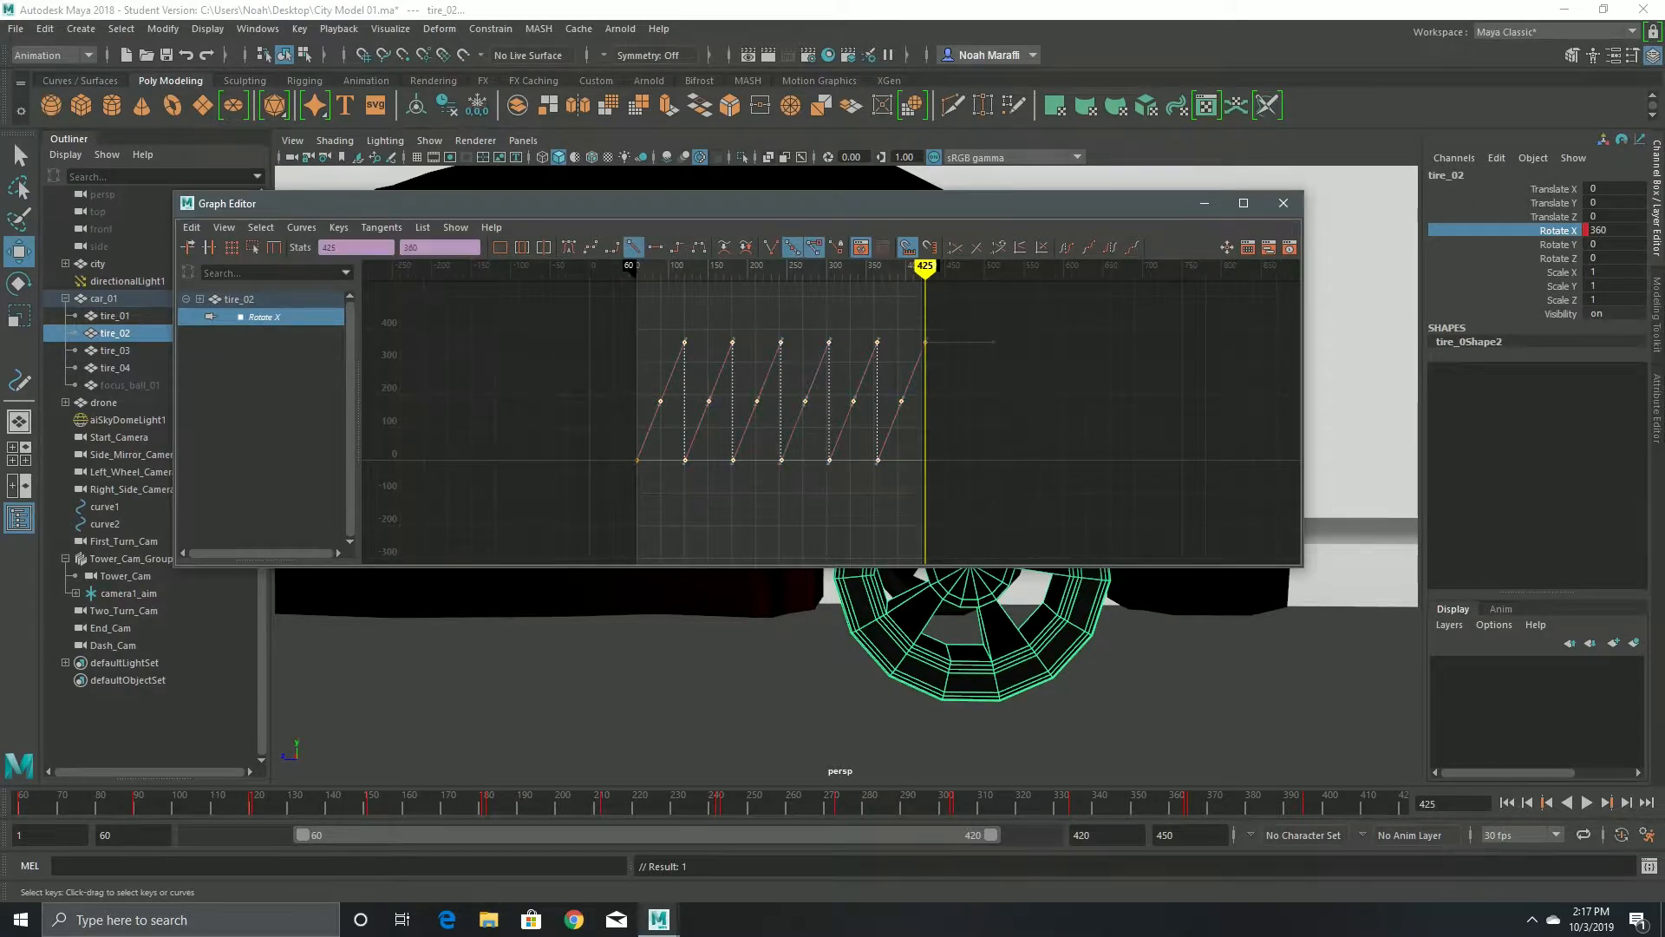
pyautogui.press('r')
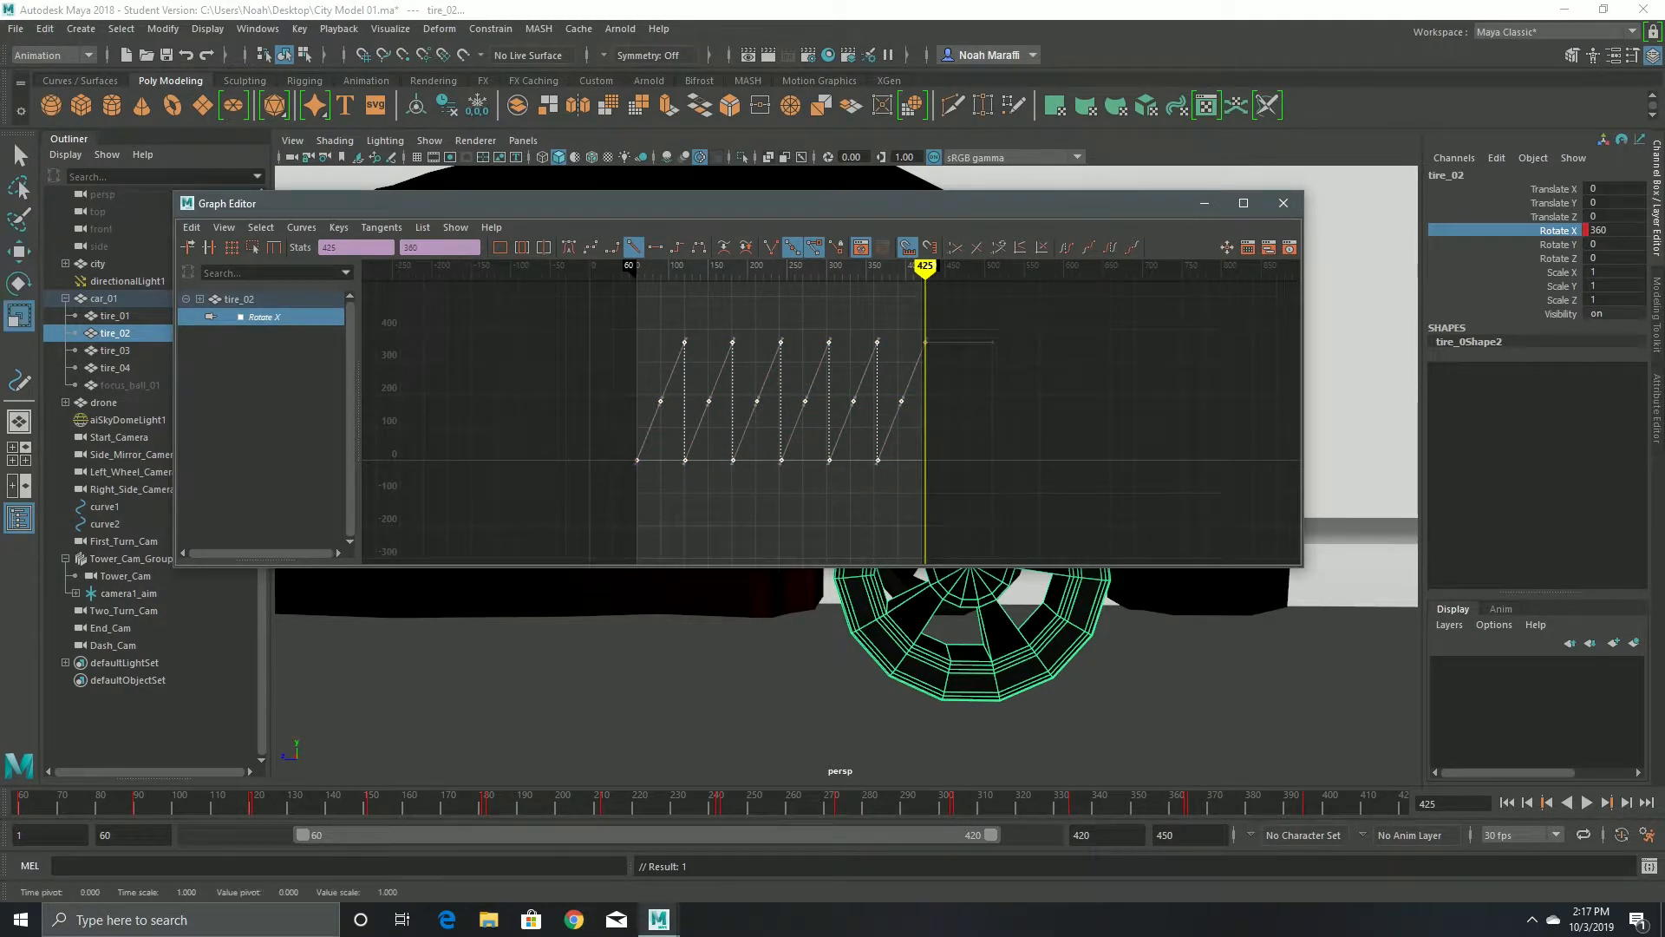
# - Close the Graph Editor and open the Dope Sheet with tire_02's selected keys
pyautogui.click(1283, 203)
pyautogui.click(258, 29)
pyautogui.moveTo(303, 124)
pyautogui.click(488, 209)
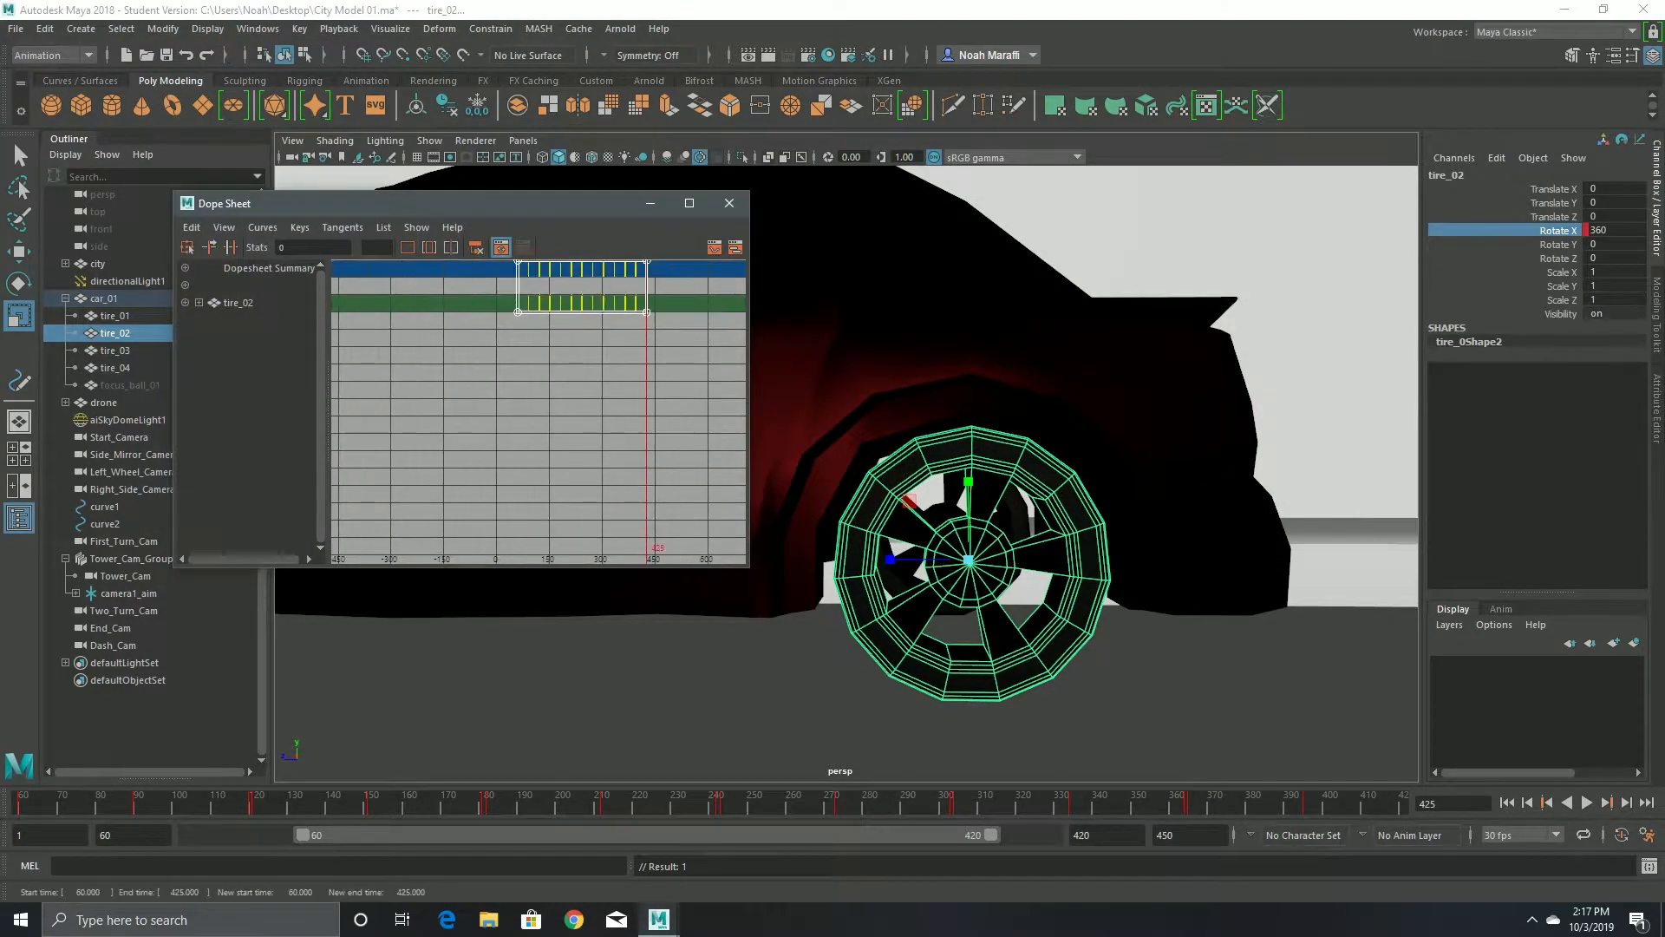
pyautogui.moveTo(560, 312); pyautogui.dragTo(560, 311)
# - Scale tire_02's keys in the Dope Sheet so the last key lands on frame 420, then close the Dope Sheet
pyautogui.click(1403, 803)
pyautogui.scroll(5, 560, 312)
pyautogui.moveTo(683, 311); pyautogui.dragTo(663, 311)
pyautogui.scroll(4, 663, 311)
pyautogui.keyDown('alt'); pyautogui.moveTo(662, 330); pyautogui.dragTo(137, 330, button='middle'); pyautogui.keyUp('alt')
pyautogui.moveTo(528, 310); pyautogui.dragTo(520, 311)
pyautogui.click(729, 203)
# - Play the animation and view more of the car to check the spinning tire
pyautogui.click(1587, 803)
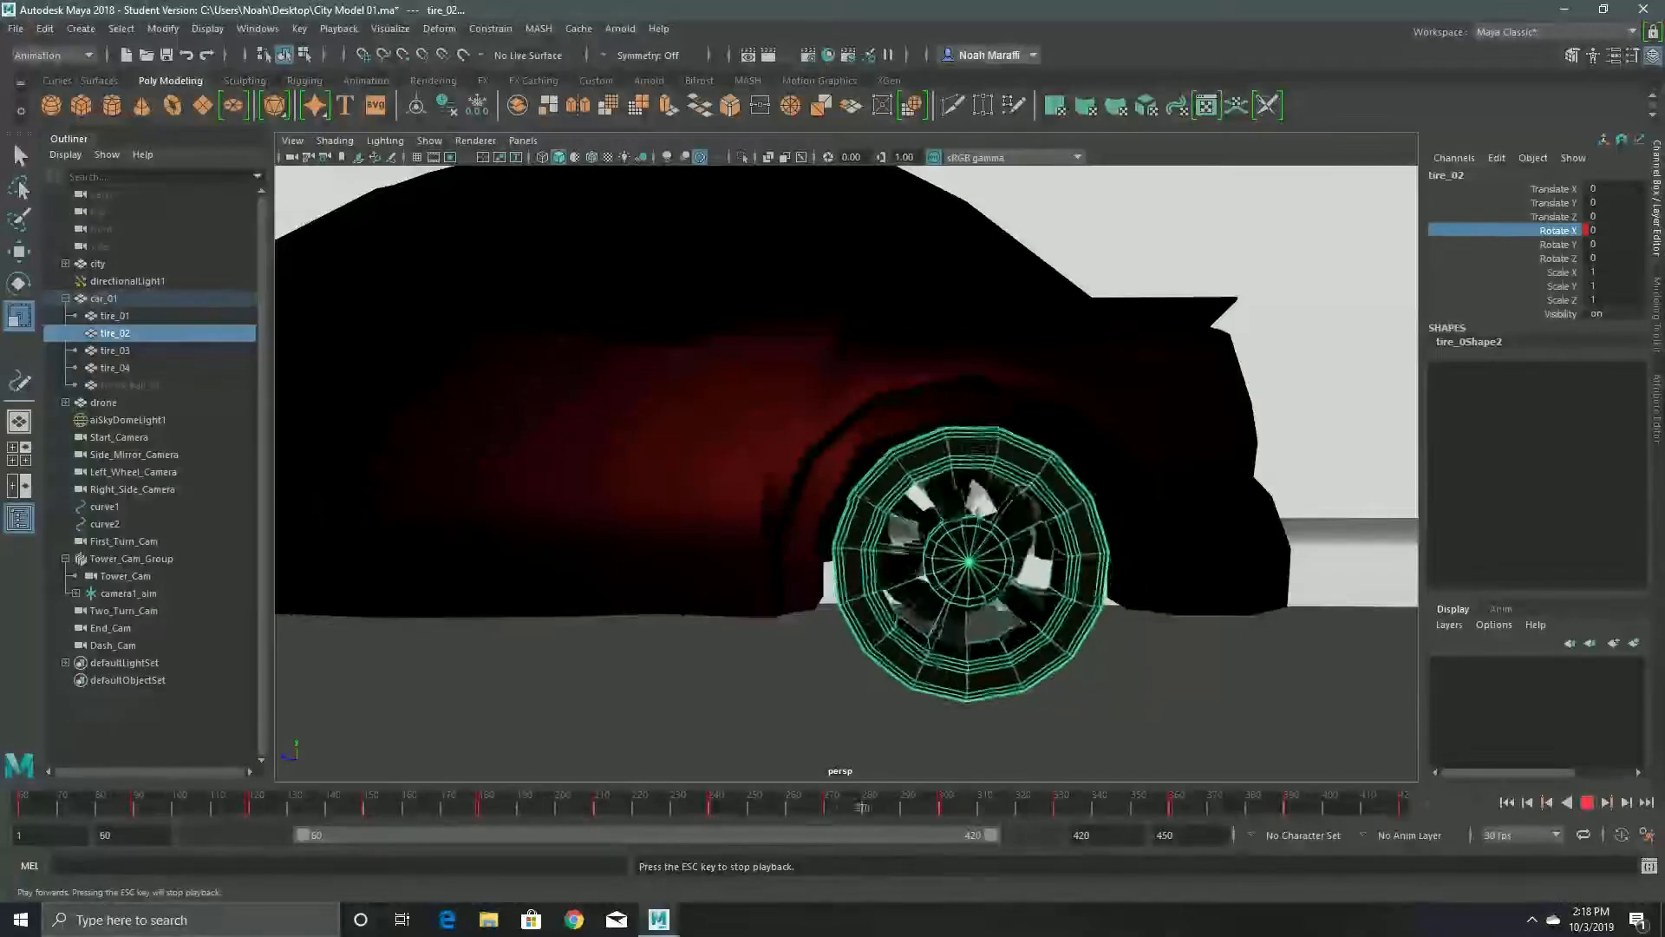
pyautogui.scroll(-4, 607, 513)
pyautogui.keyDown('alt'); pyautogui.moveTo(607, 513); pyautogui.dragTo(751, 535); pyautogui.keyUp('alt')
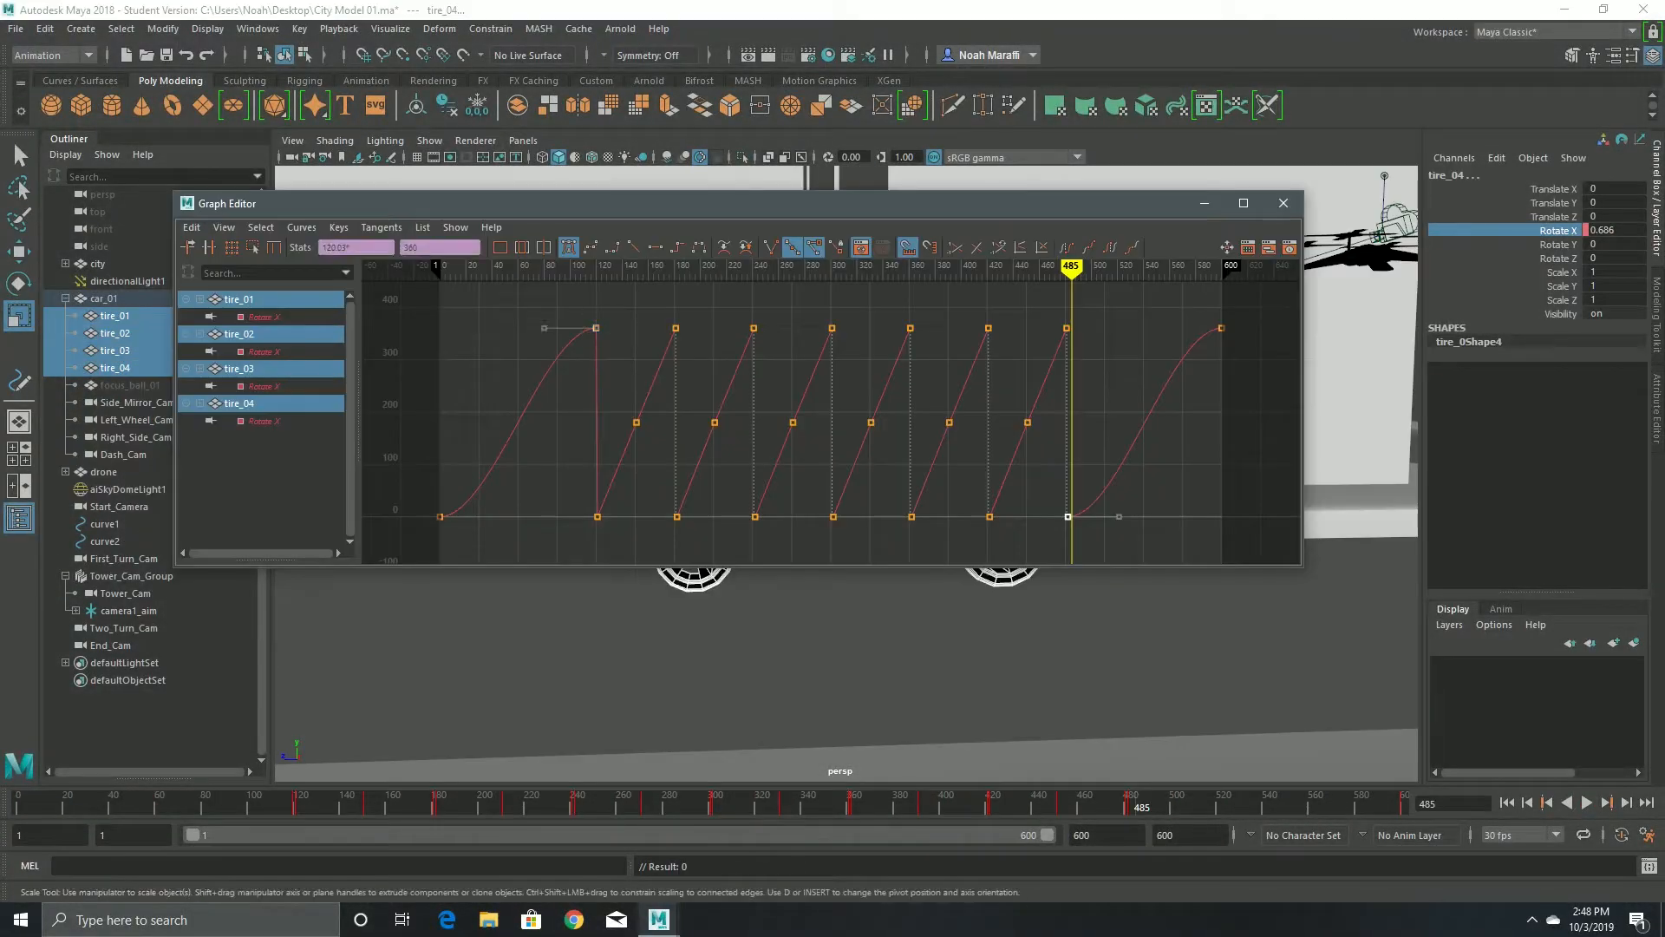
# - Change the selected Rotate X keys at frames 120 and 480 to Linear tangents and play the animation to check the spin
pyautogui.click(381, 227)
pyautogui.click(397, 328)
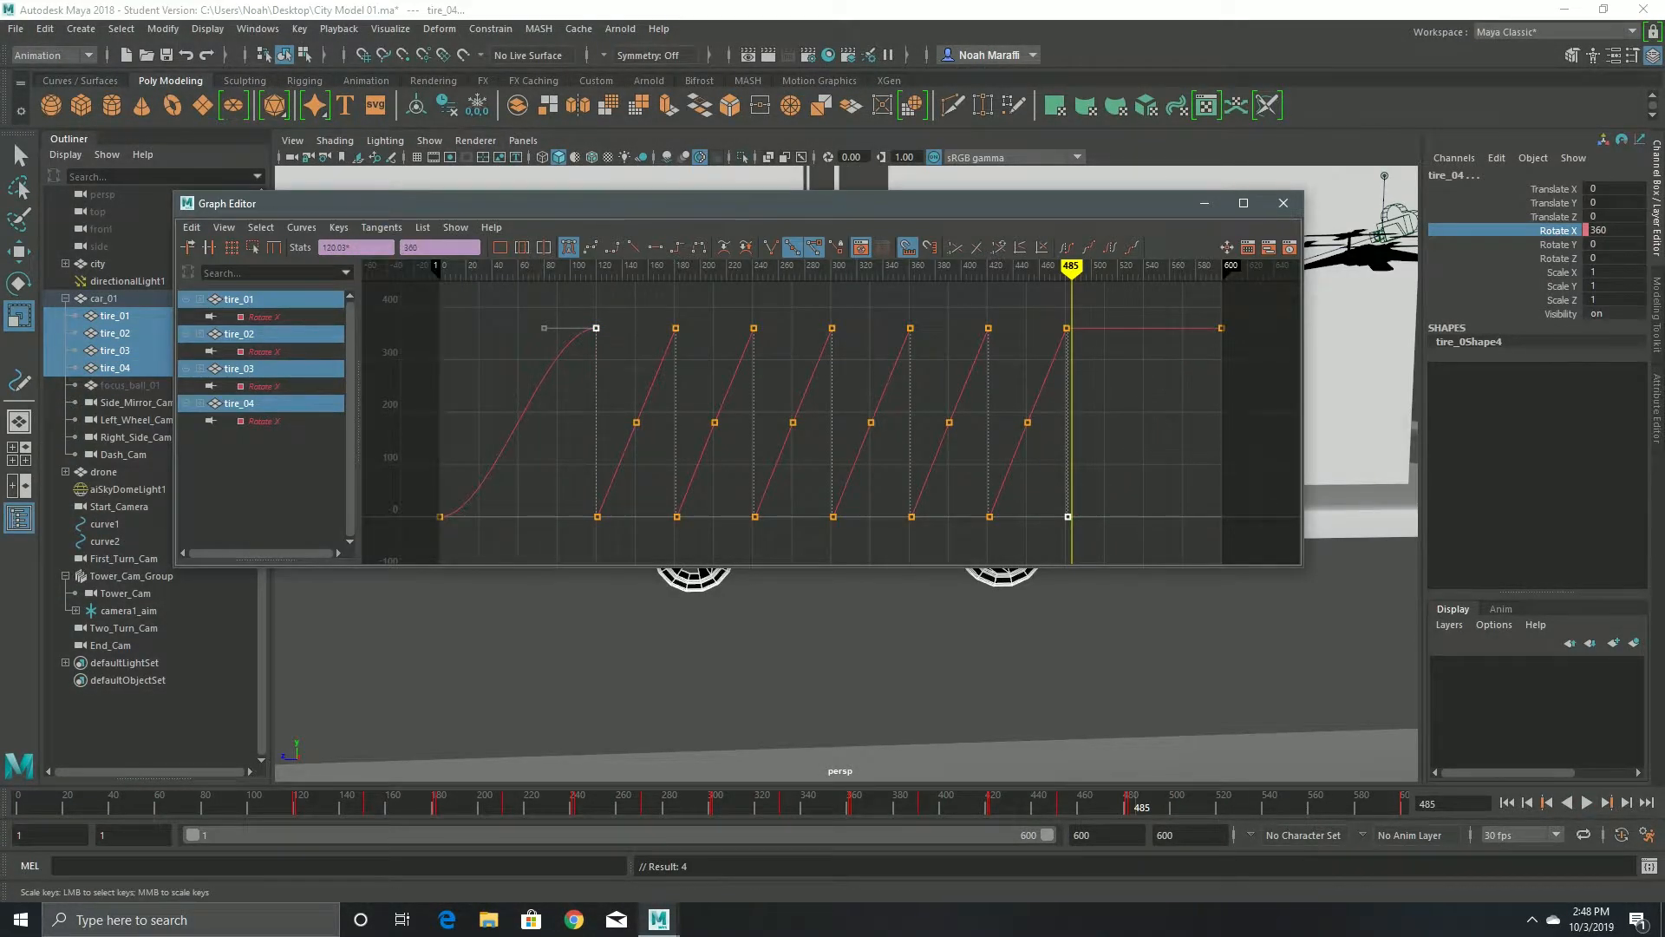
pyautogui.click(381, 228)
pyautogui.click(398, 293)
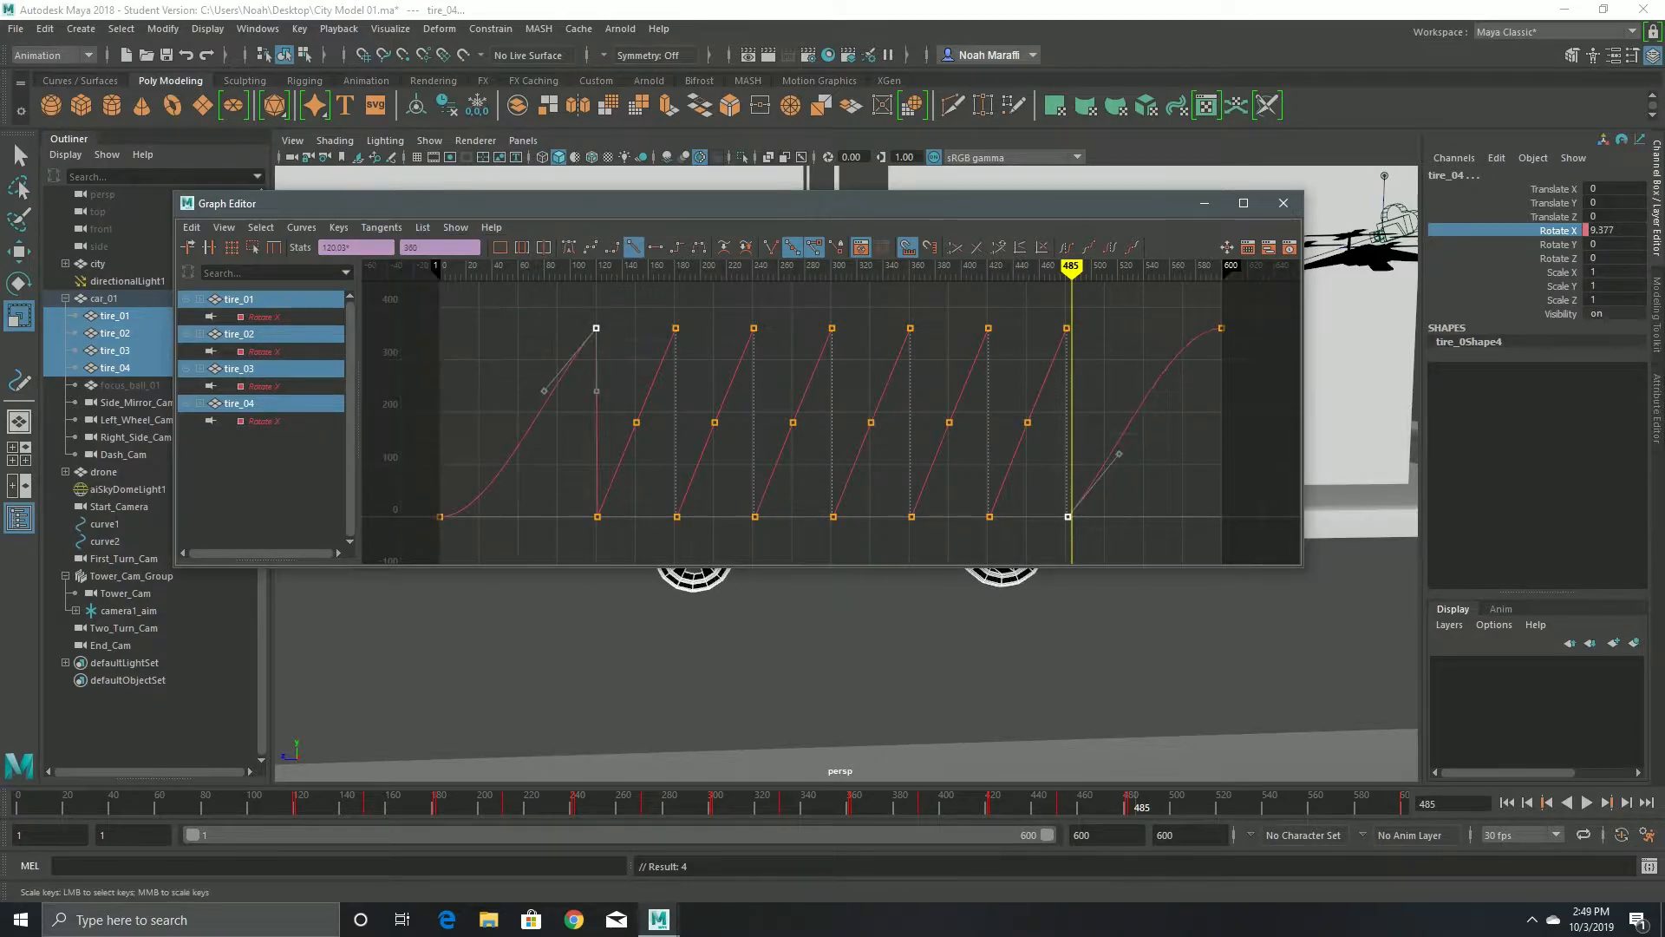
pyautogui.hotkey('alt', 'v')
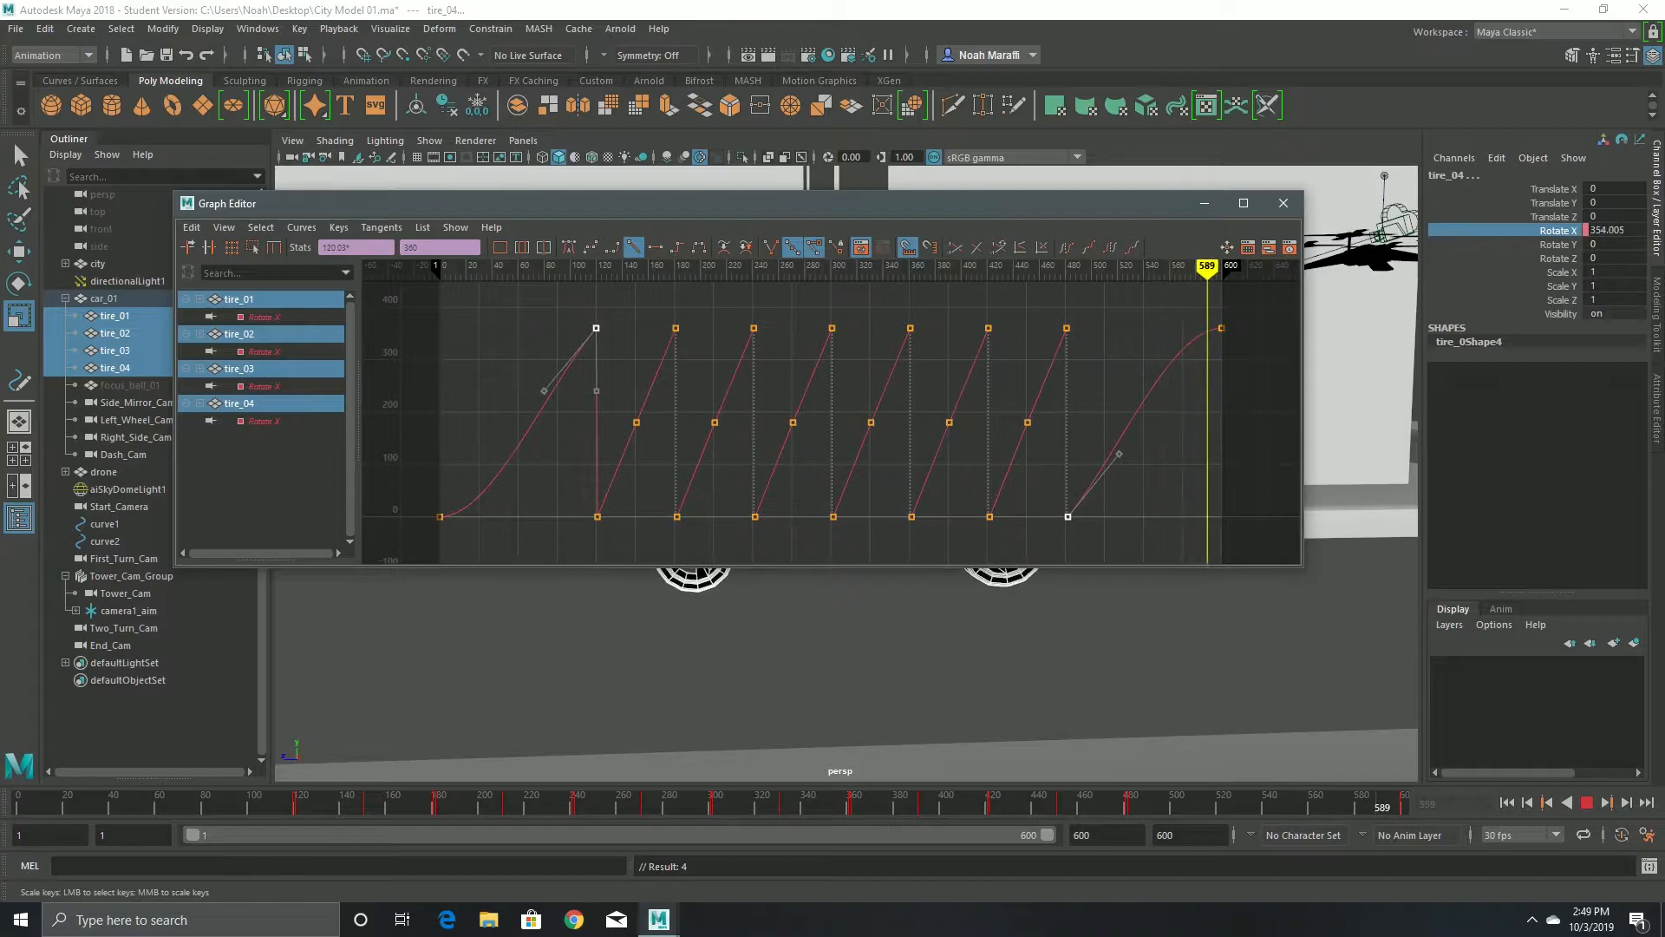
pyautogui.click(854, 373)
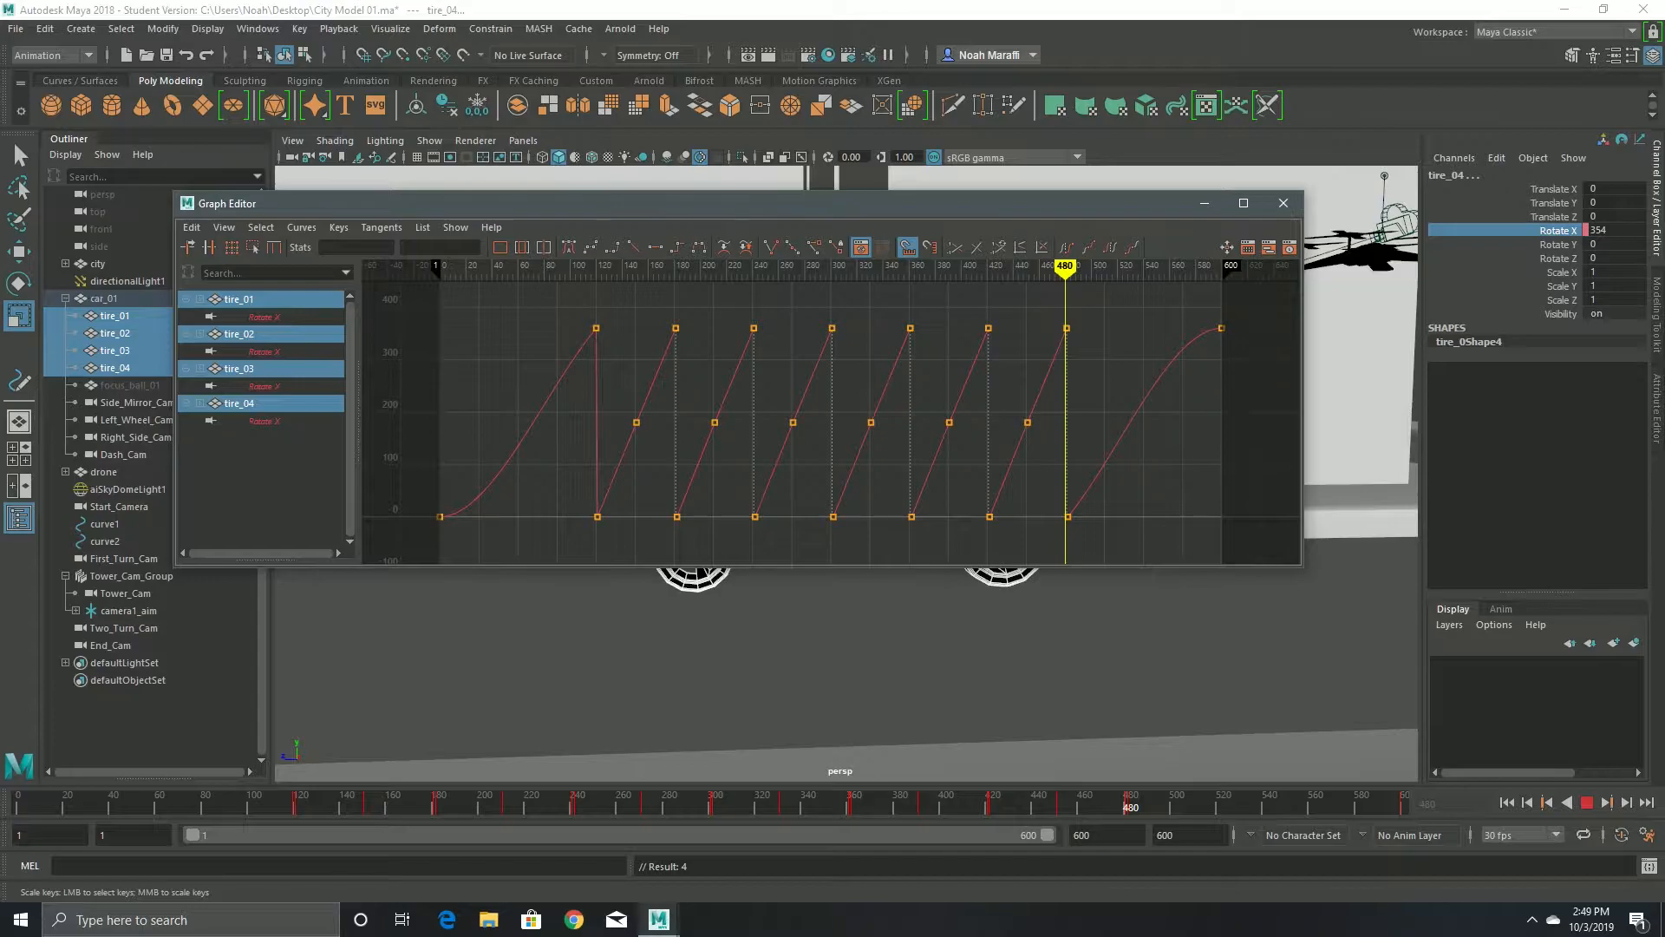
# - Set the tires' Rotate X key at the peak on frame 120 to Stepped tangents and replay the animation
pyautogui.moveTo(595, 324); pyautogui.dragTo(583, 341)
pyautogui.click(382, 228)
pyautogui.click(403, 328)
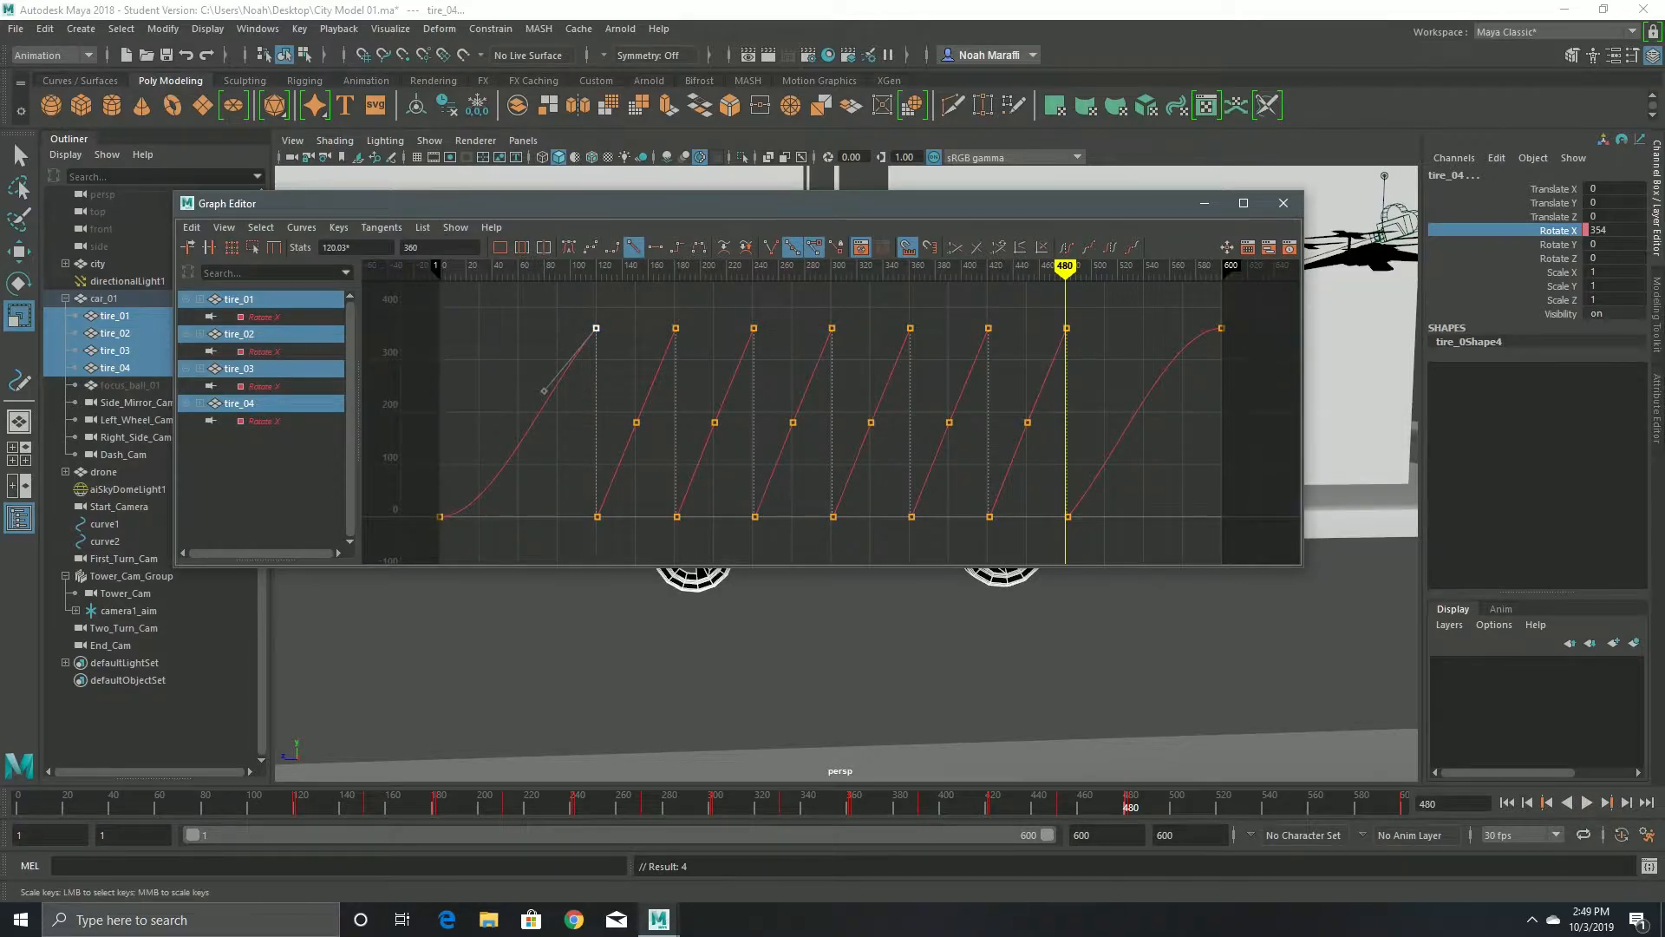
pyautogui.hotkey('alt', 'v')
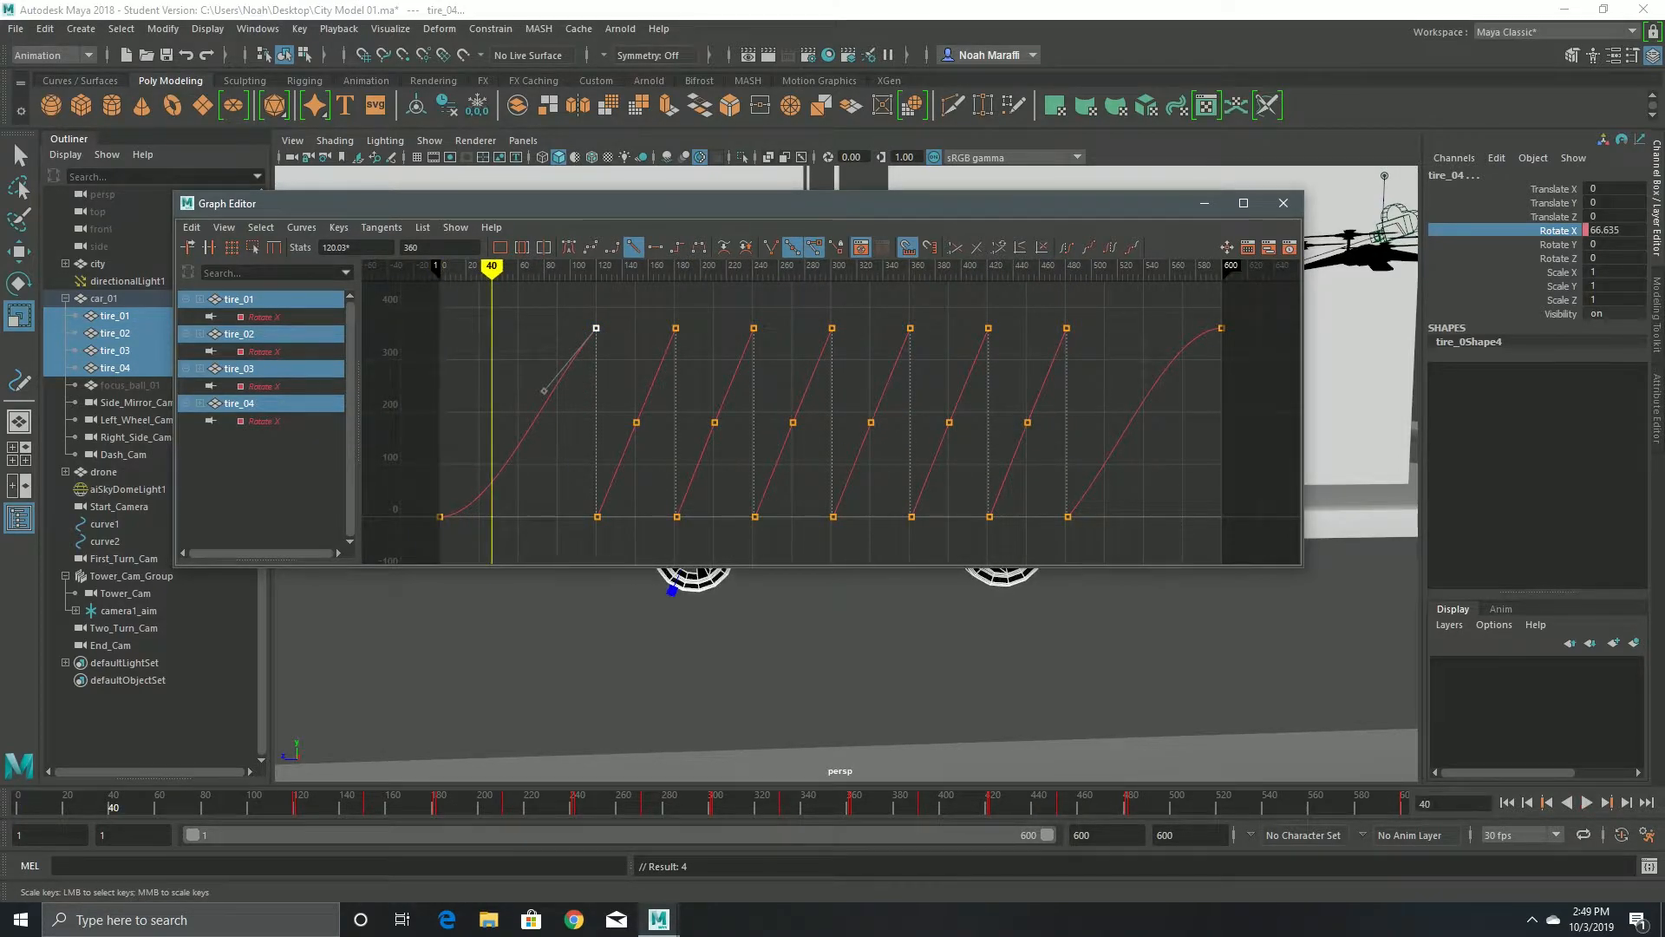
# - Break the tangents of the tires' peak Rotate X key at frame 120
pyautogui.rightClick(613, 330)
pyautogui.click(659, 394)
pyautogui.click(546, 394)
pyautogui.click(544, 390)
pyautogui.moveTo(560, 379); pyautogui.dragTo(531, 402)
pyautogui.scroll(6, 538, 399)
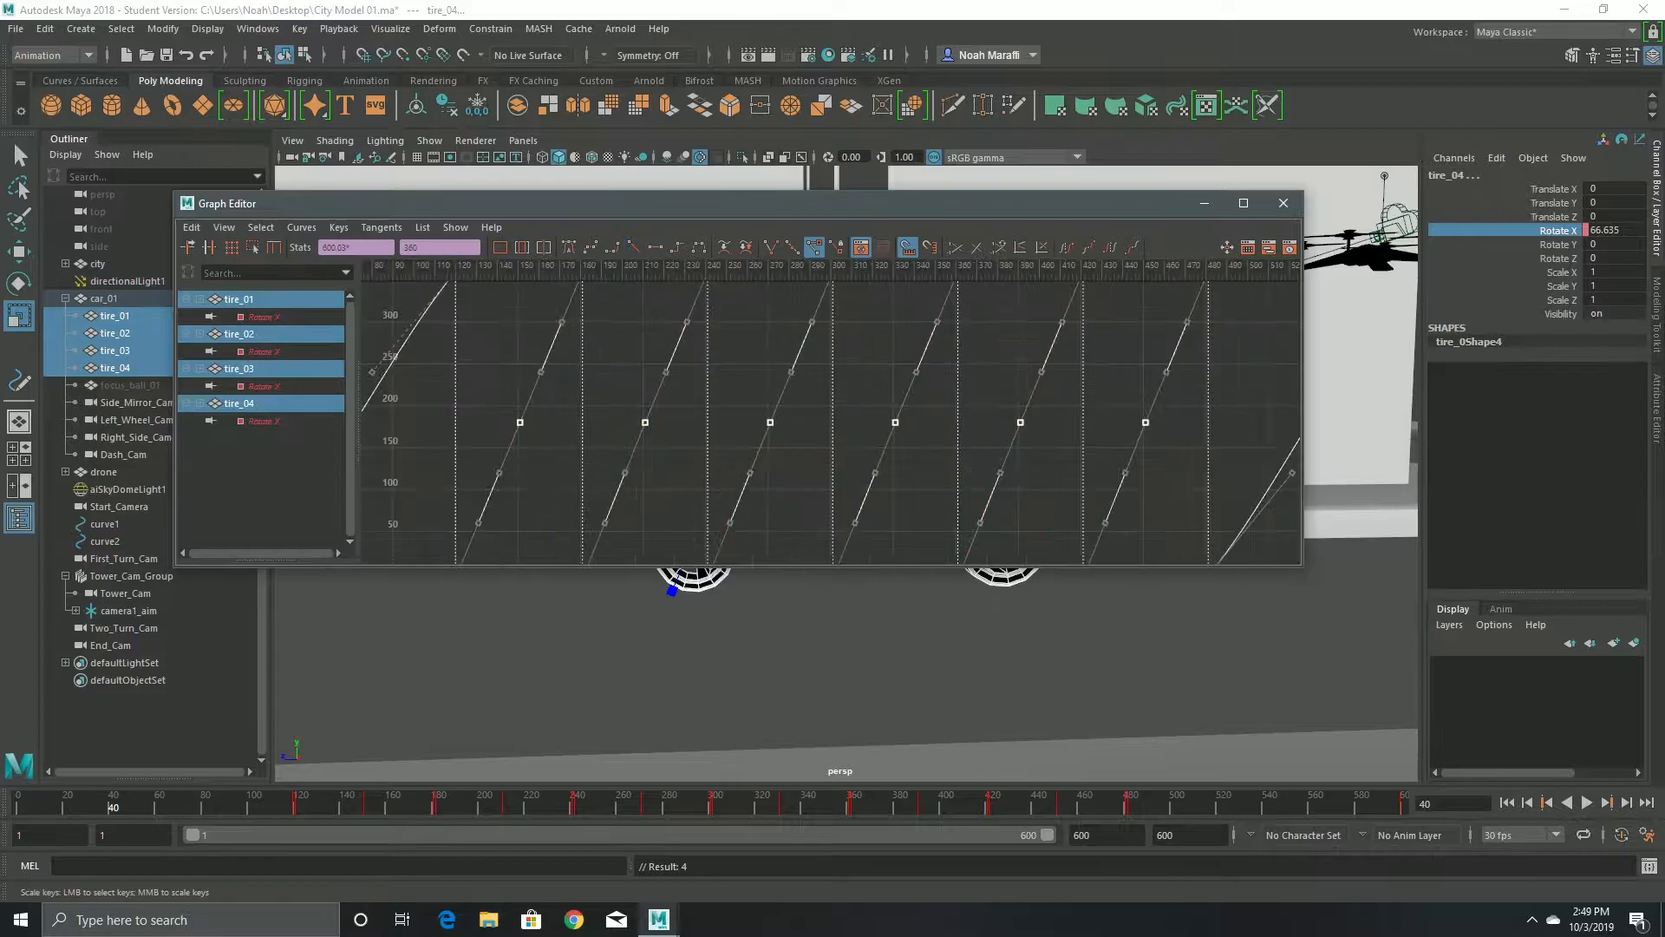
pyautogui.keyDown('alt'); pyautogui.moveTo(468, 347); pyautogui.dragTo(931, 495, button='middle'); pyautogui.keyUp('alt')
pyautogui.moveTo(735, 309); pyautogui.dragTo(681, 343)
pyautogui.rightClick(692, 331)
pyautogui.click(737, 490)
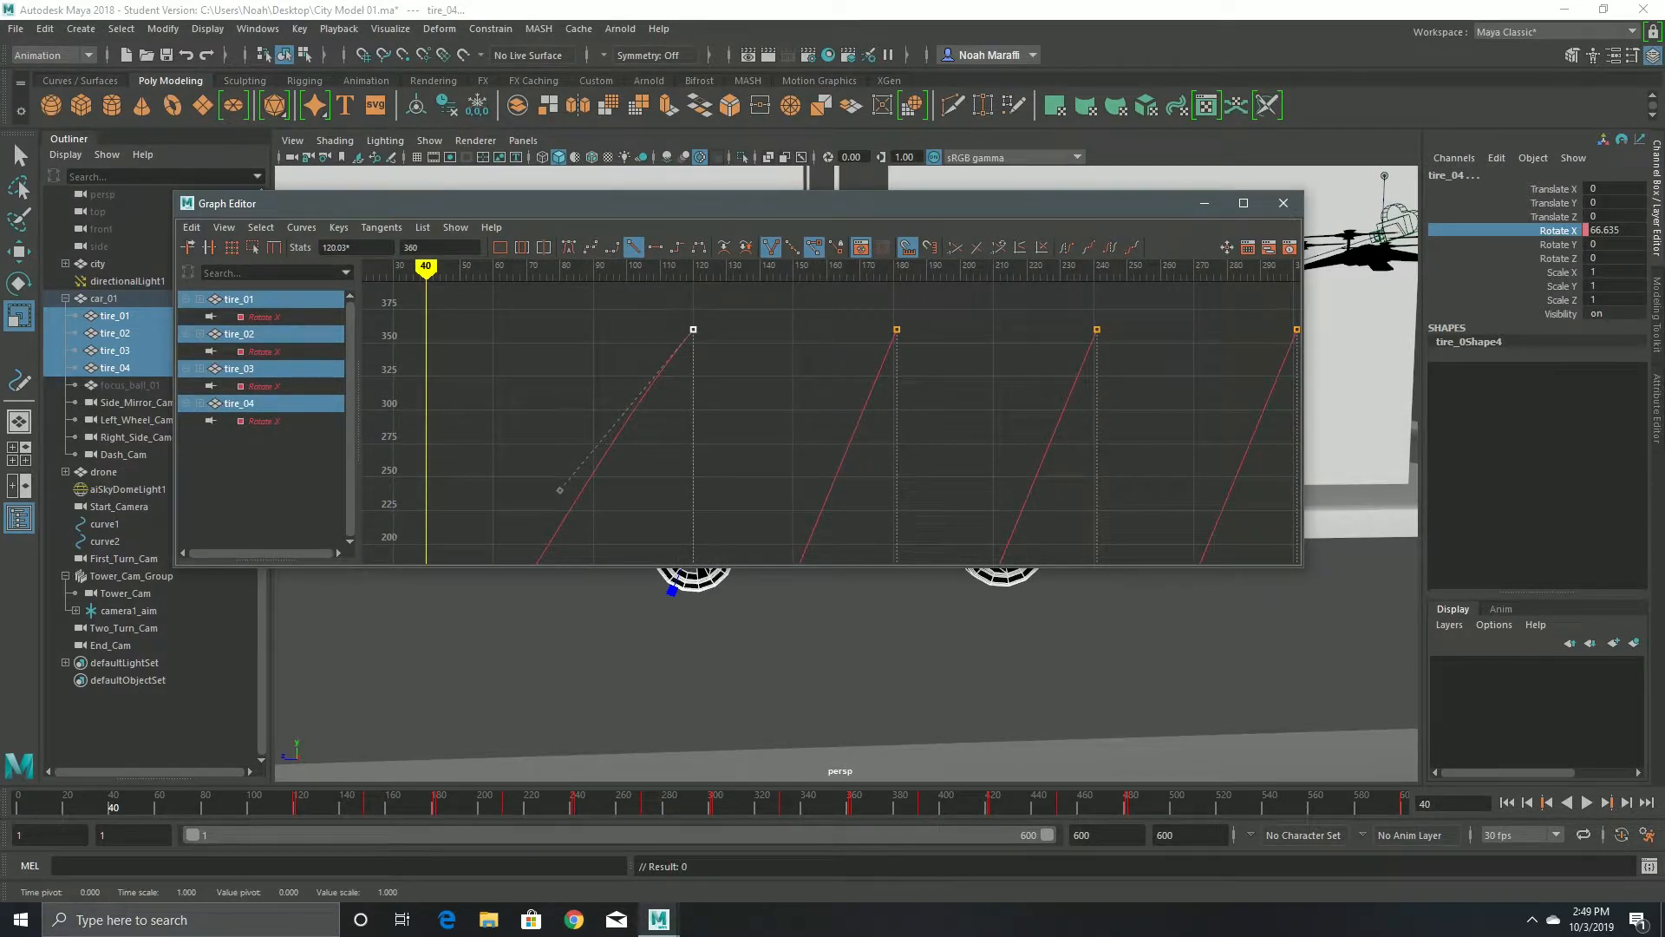
pyautogui.click(693, 330)
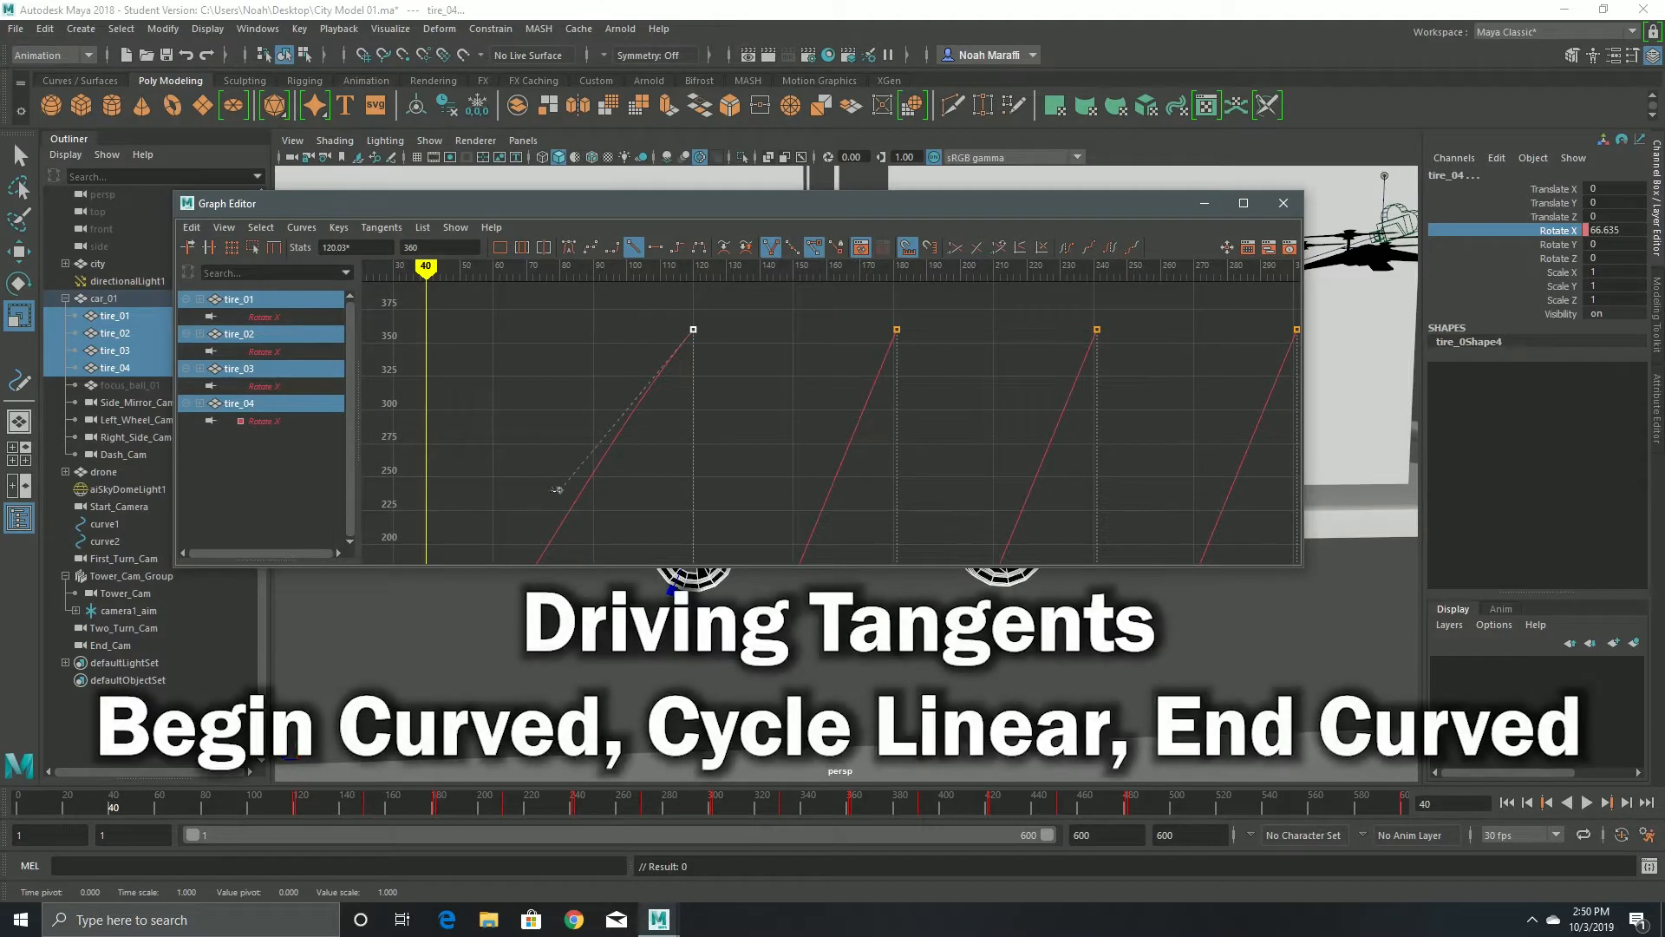
# - Break the tangents of the tires' first Rotate X key at the start of the curve, keeping that key selected
pyautogui.scroll(-6, 833, 417)
pyautogui.scroll(6, 833, 417)
pyautogui.keyDown('alt'); pyautogui.moveTo(693, 399); pyautogui.dragTo(769, 404, button='middle'); pyautogui.keyUp('alt')
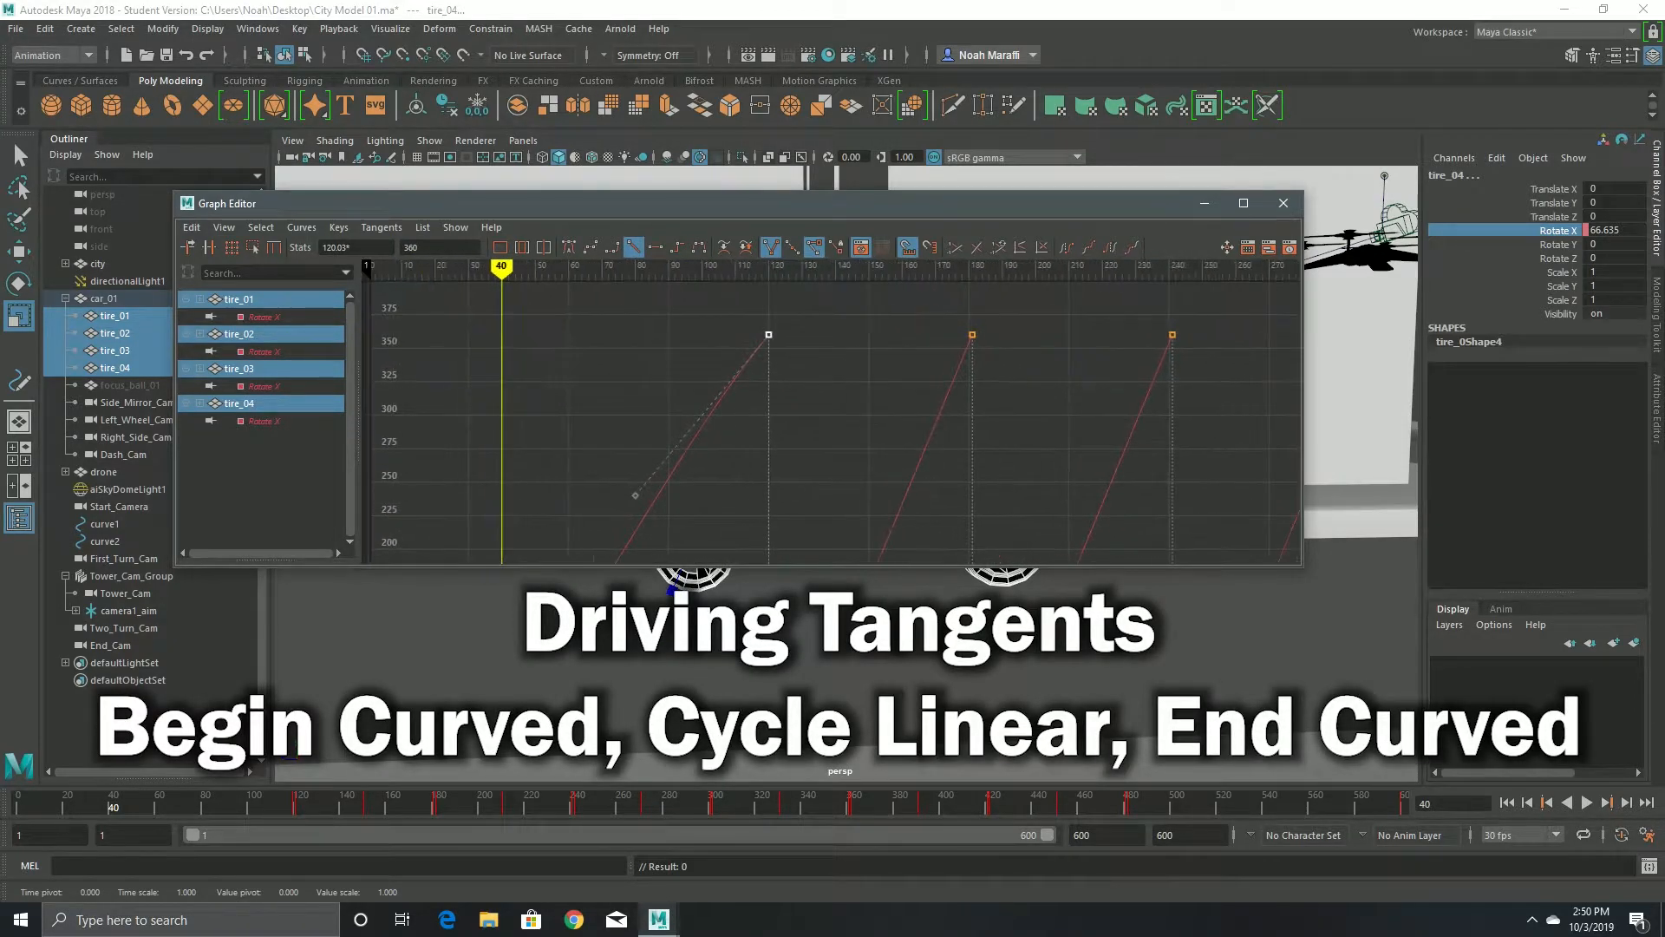
pyautogui.scroll(-3, 832, 423)
pyautogui.keyDown('alt'); pyautogui.moveTo(772, 486); pyautogui.dragTo(797, 311, button='middle'); pyautogui.keyUp('alt')
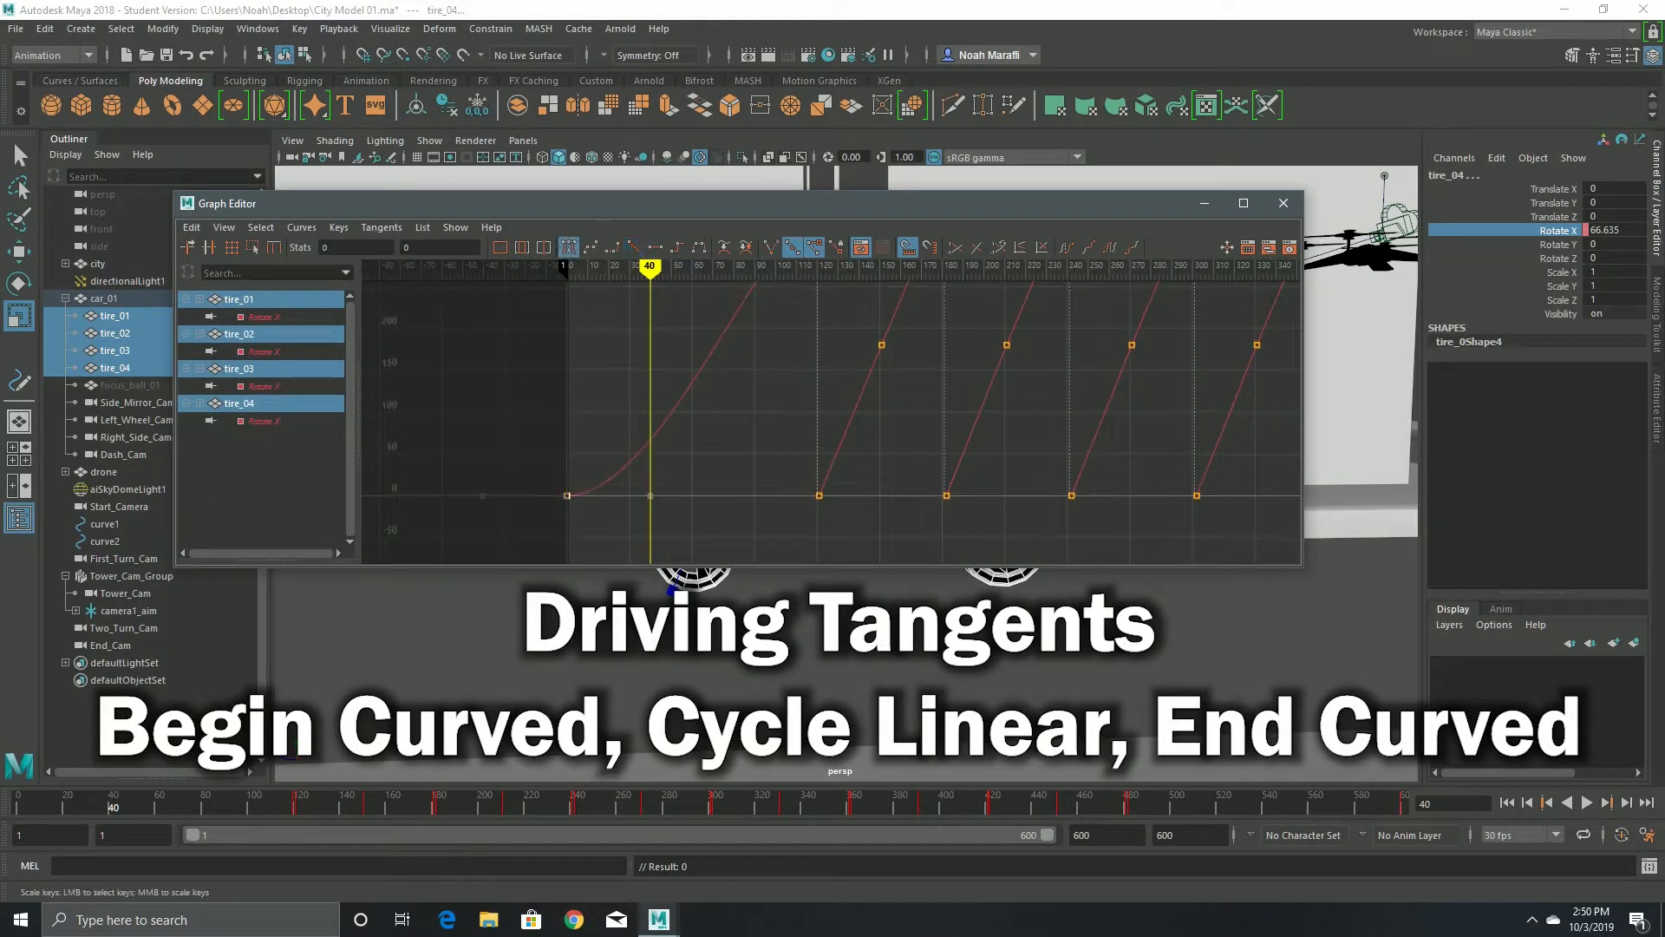
pyautogui.rightClick(565, 491)
pyautogui.click(651, 558)
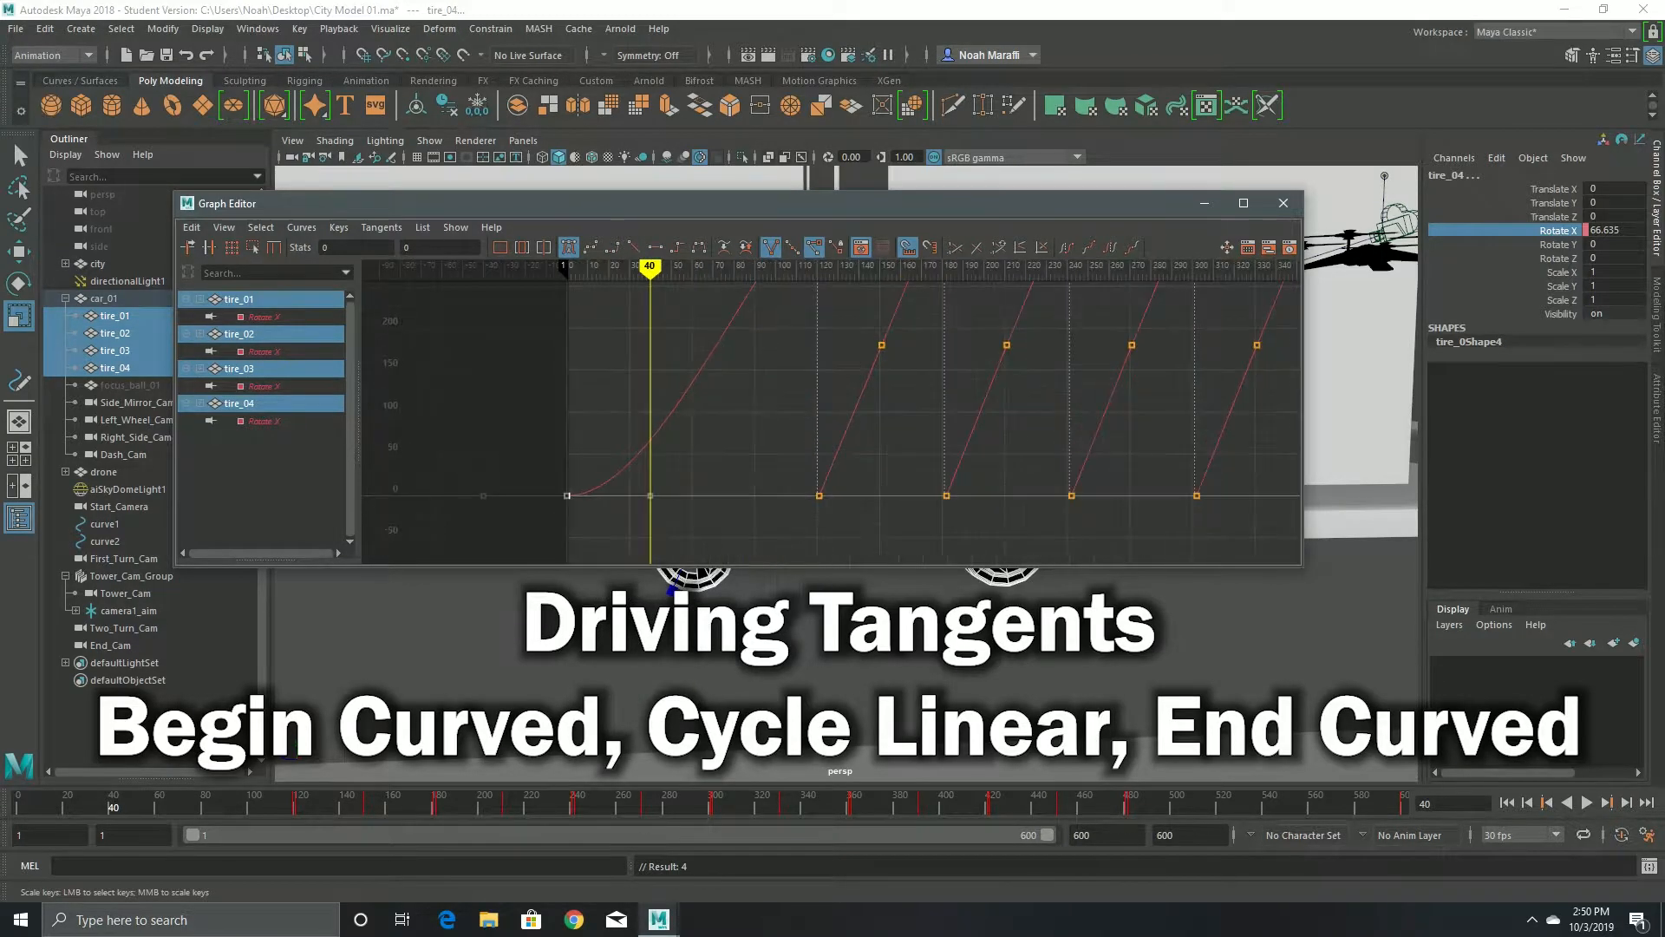
pyautogui.scroll(3, 833, 416)
pyautogui.keyDown('alt'); pyautogui.moveTo(754, 416); pyautogui.dragTo(831, 417, button='middle'); pyautogui.keyUp('alt')
pyautogui.moveTo(481, 455); pyautogui.dragTo(535, 528)
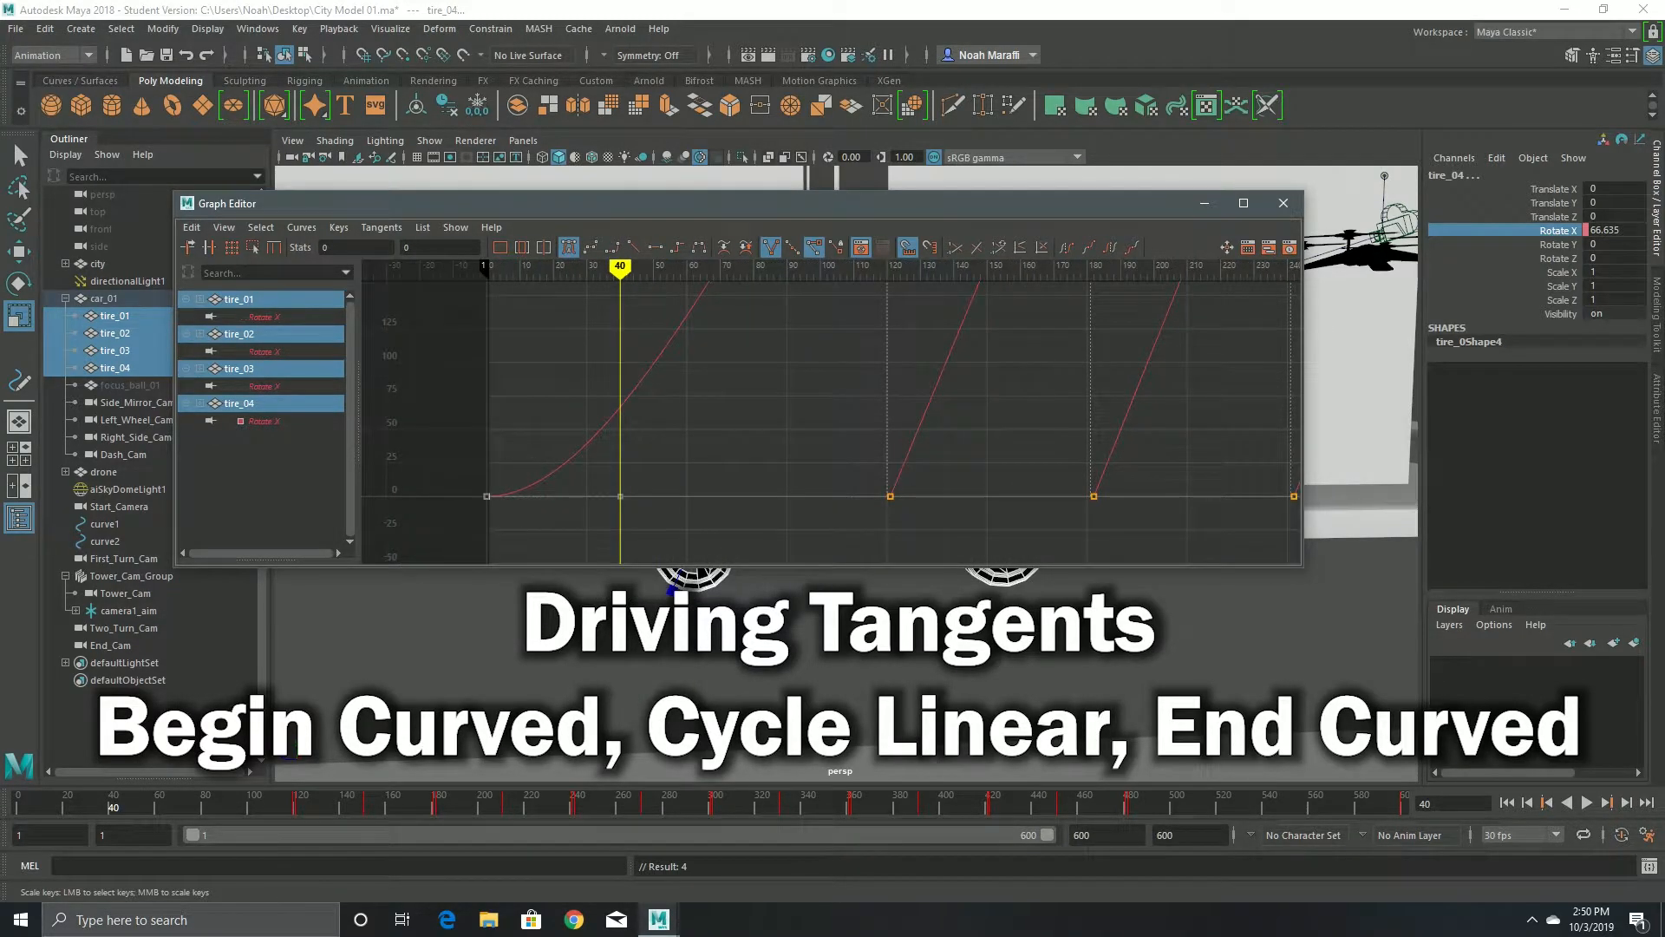
# - Return to frame 1 and play the animation to check how the tires start rotating
pyautogui.hotkey('alt', 'shift', 'v')
pyautogui.hotkey('alt', 'v')
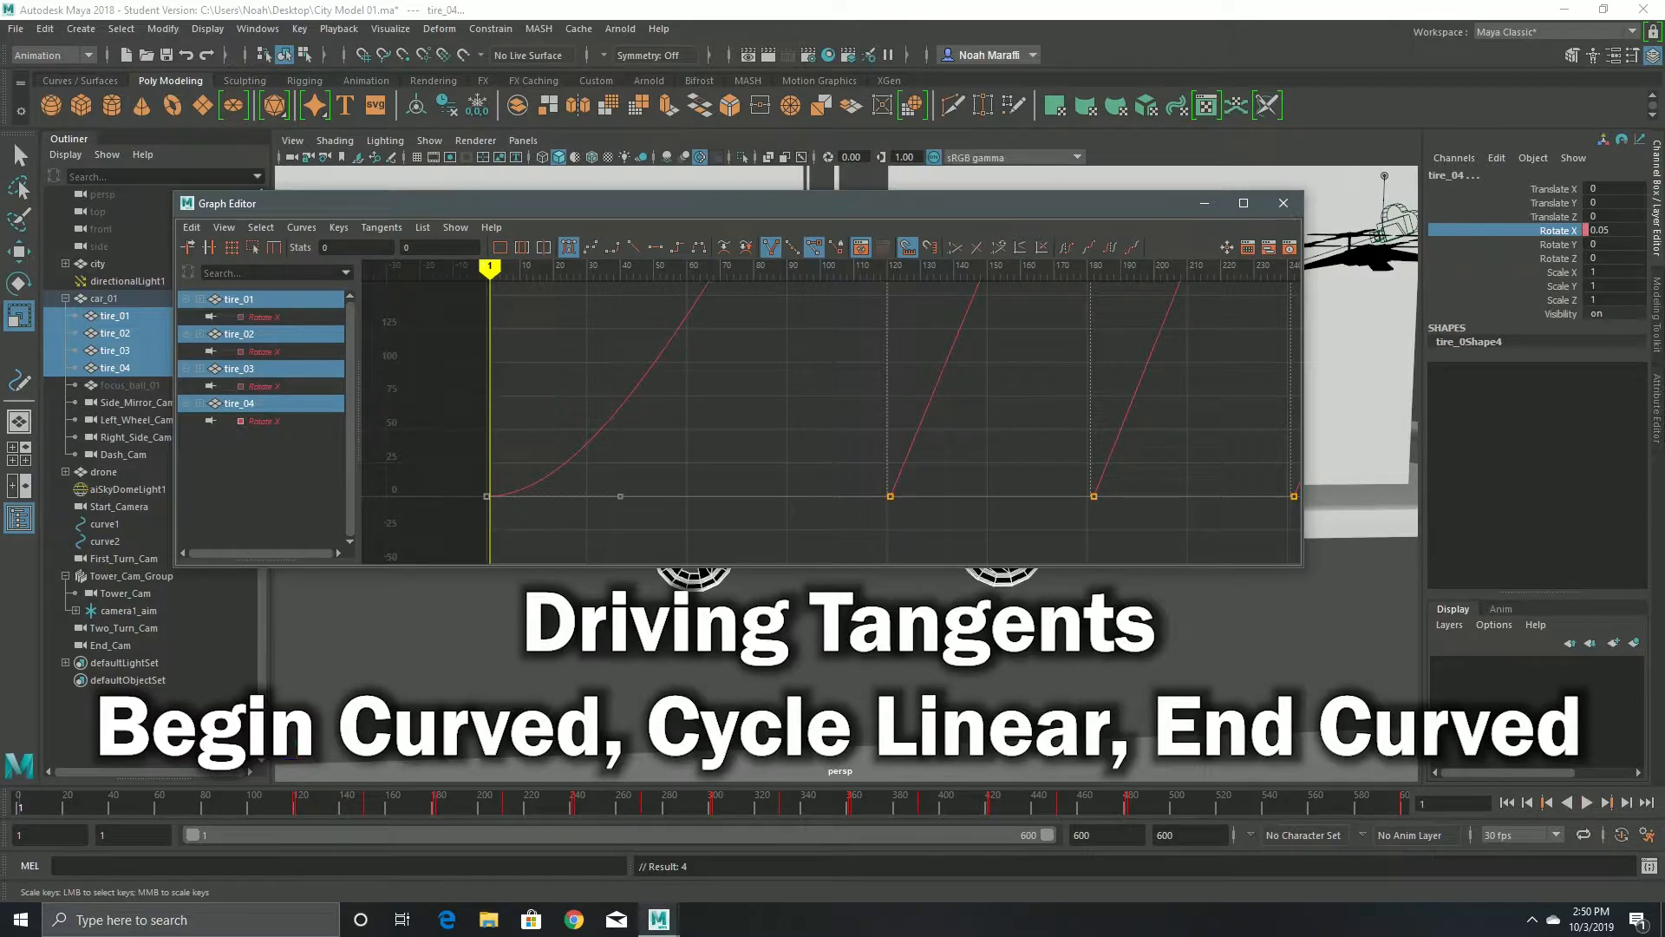
pyautogui.rightClick(507, 494)
pyautogui.click(581, 635)
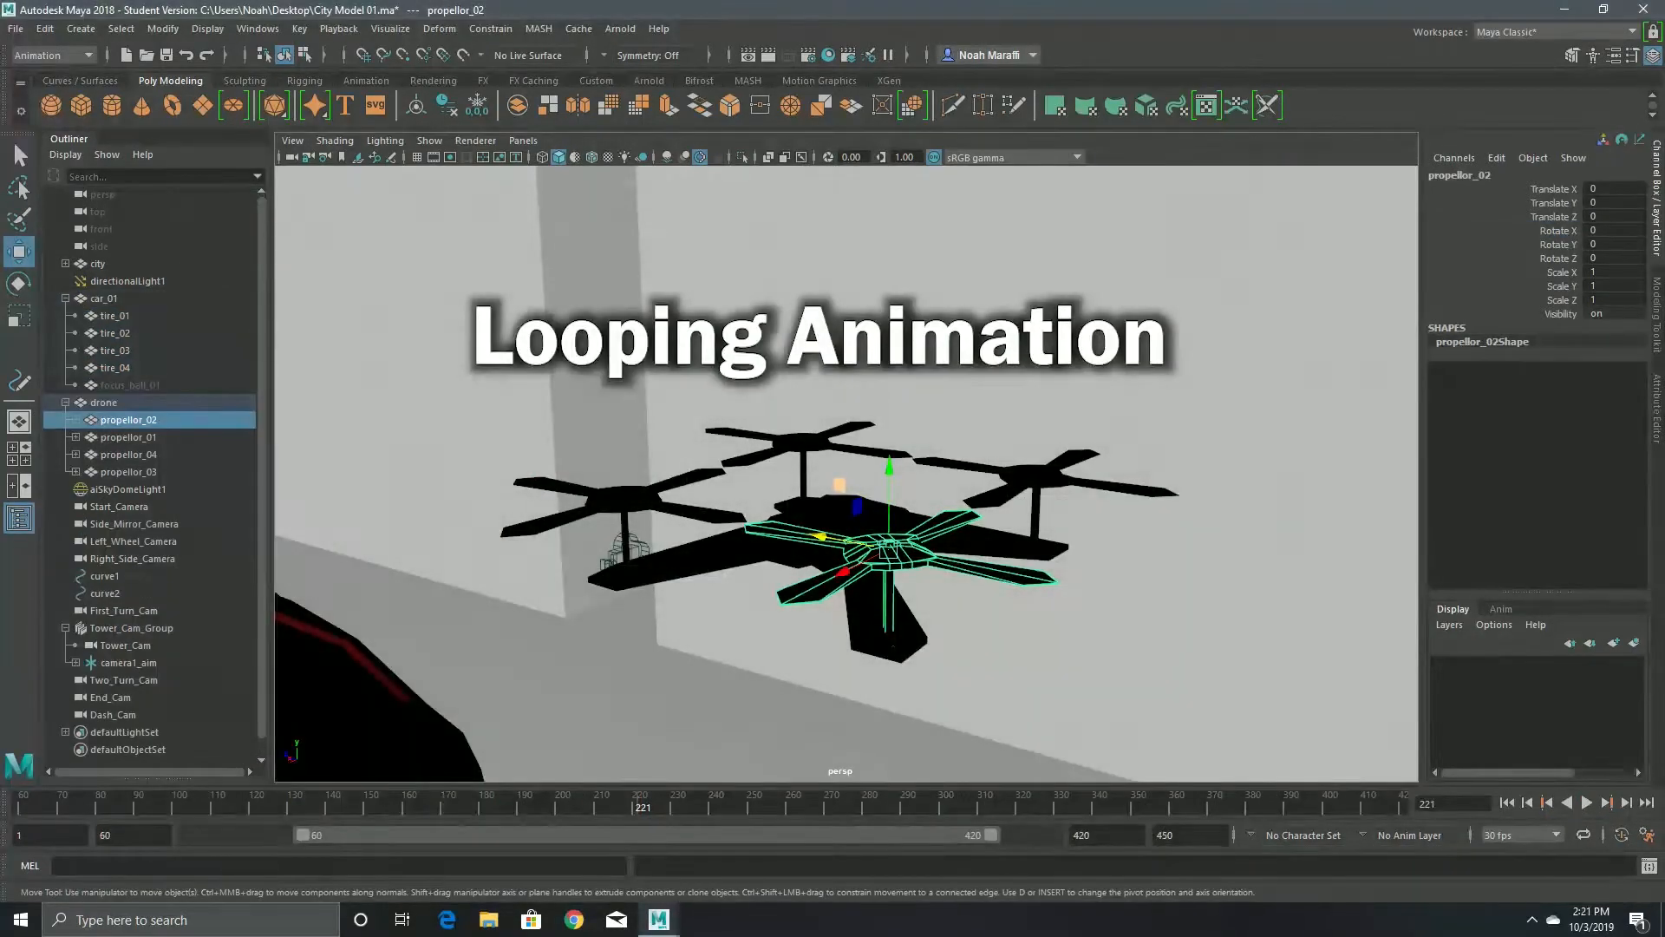
# - Extend the playback range to frames 1 to 450 and go to frame 1
pyautogui.moveTo(301, 834); pyautogui.dragTo(193, 834)
pyautogui.moveTo(990, 835); pyautogui.dragTo(1047, 835)
pyautogui.moveTo(177, 807); pyautogui.dragTo(21, 807)
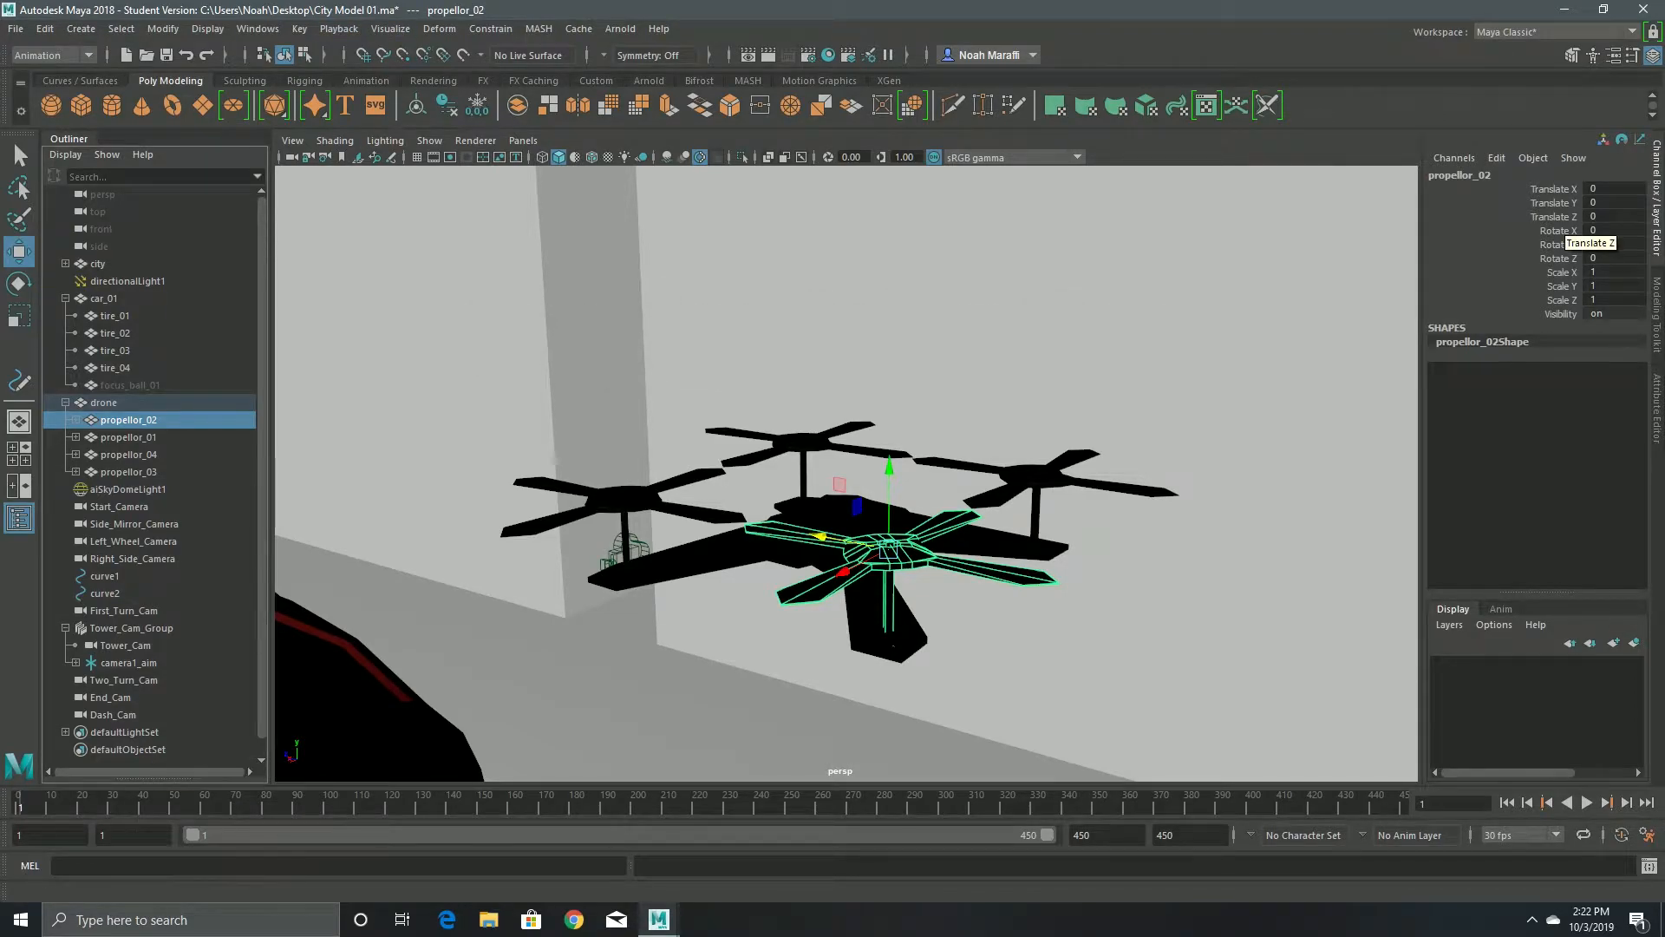
# - Try rotating propellor_02 about its vertical axis and undo the rotation
pyautogui.press('e')
pyautogui.moveTo(871, 574); pyautogui.dragTo(911, 573)
pyautogui.hotkey('ctrl', 'z')
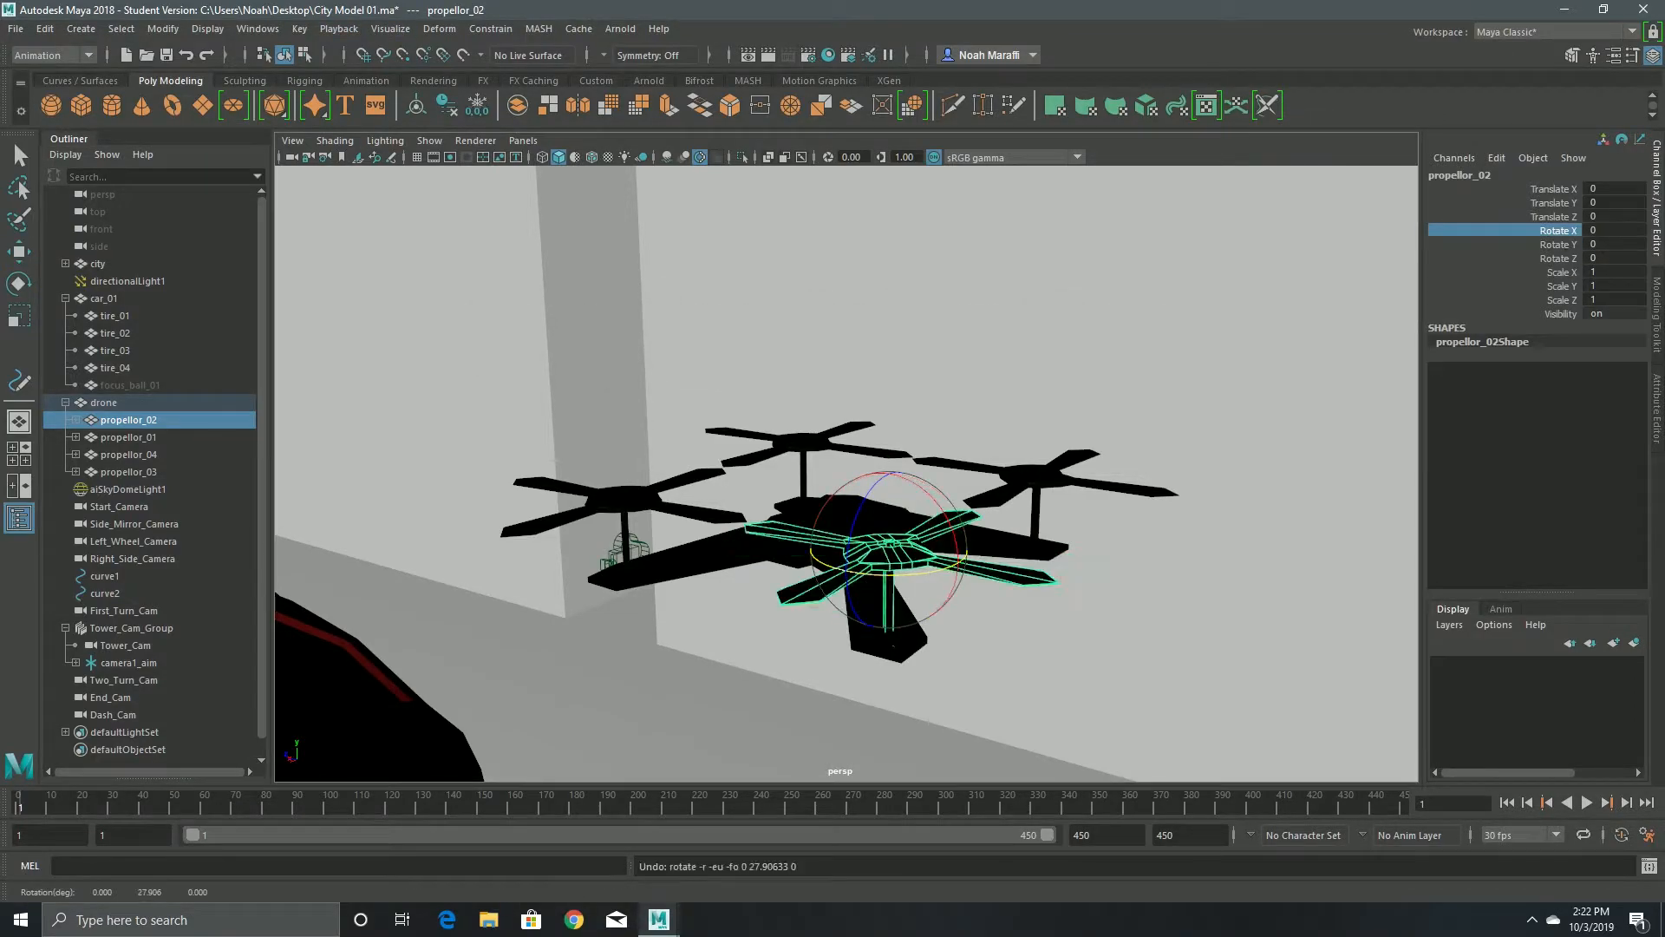
# - Key propellor_02's Rotate Y at frame 1 and extend the selection to the drone's other propellors
pyautogui.click(1559, 244)
pyautogui.rightClick(1559, 245)
pyautogui.click(1526, 279)
pyautogui.keyDown('shift'); pyautogui.click(128, 455); pyautogui.keyUp('shift')
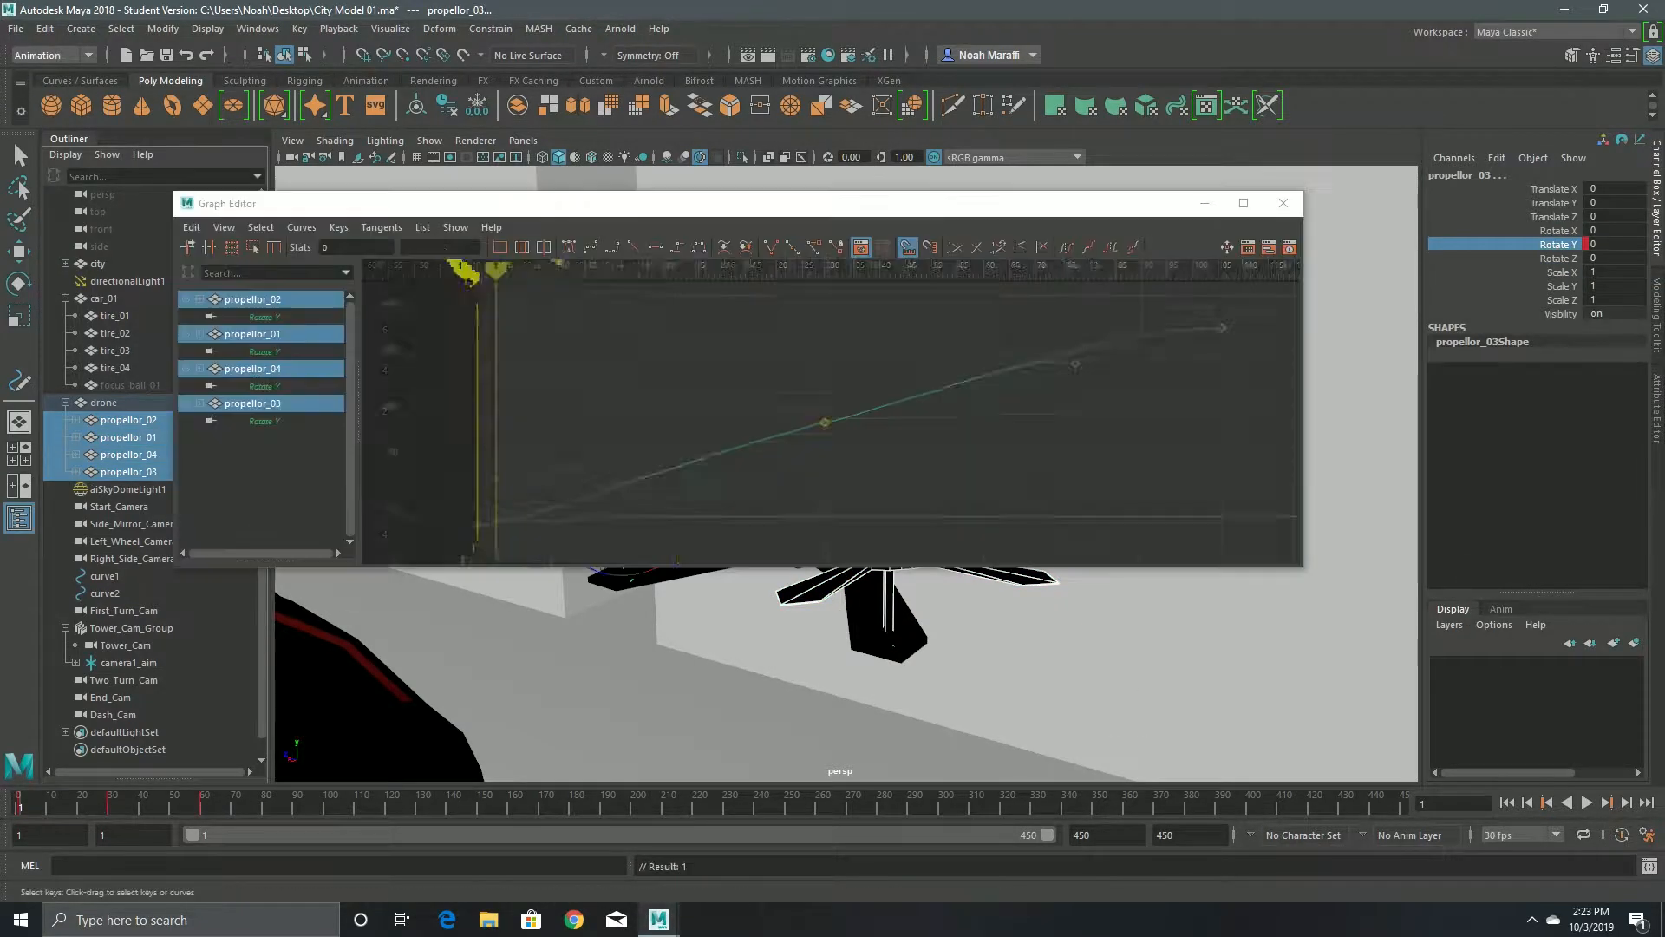
# - Select all of the propellors' Rotate Y keys in the Graph Editor and set their tangents to Linear
pyautogui.scroll(-5, 831, 422)
pyautogui.moveTo(642, 347); pyautogui.dragTo(1032, 512)
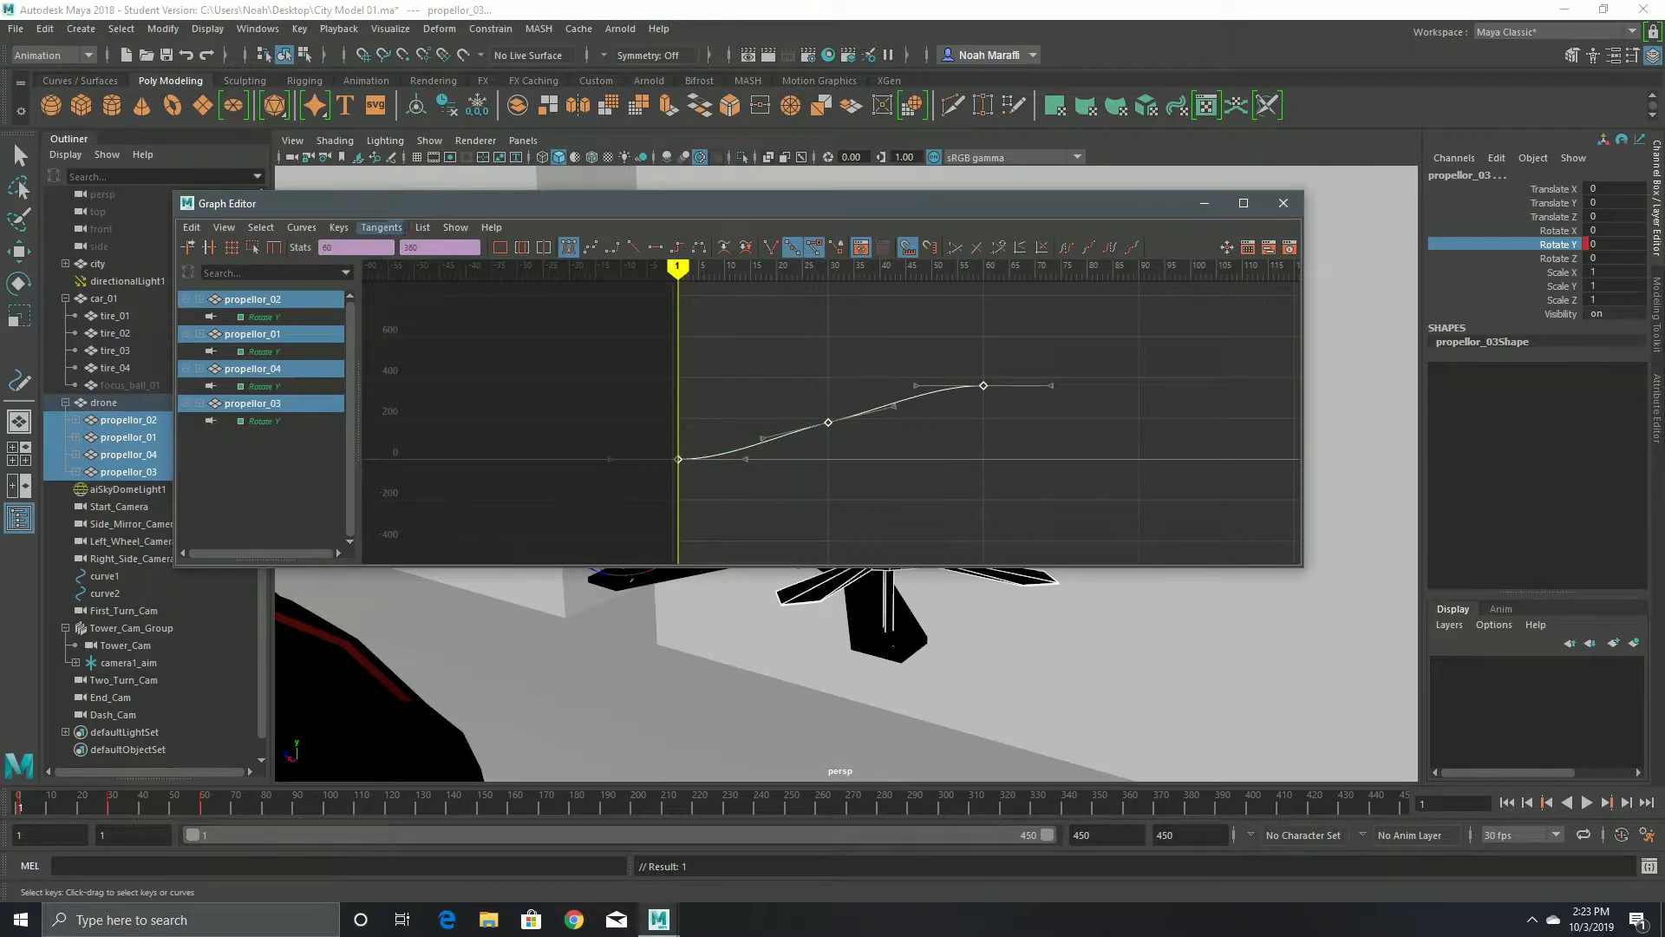
pyautogui.click(382, 228)
pyautogui.click(395, 299)
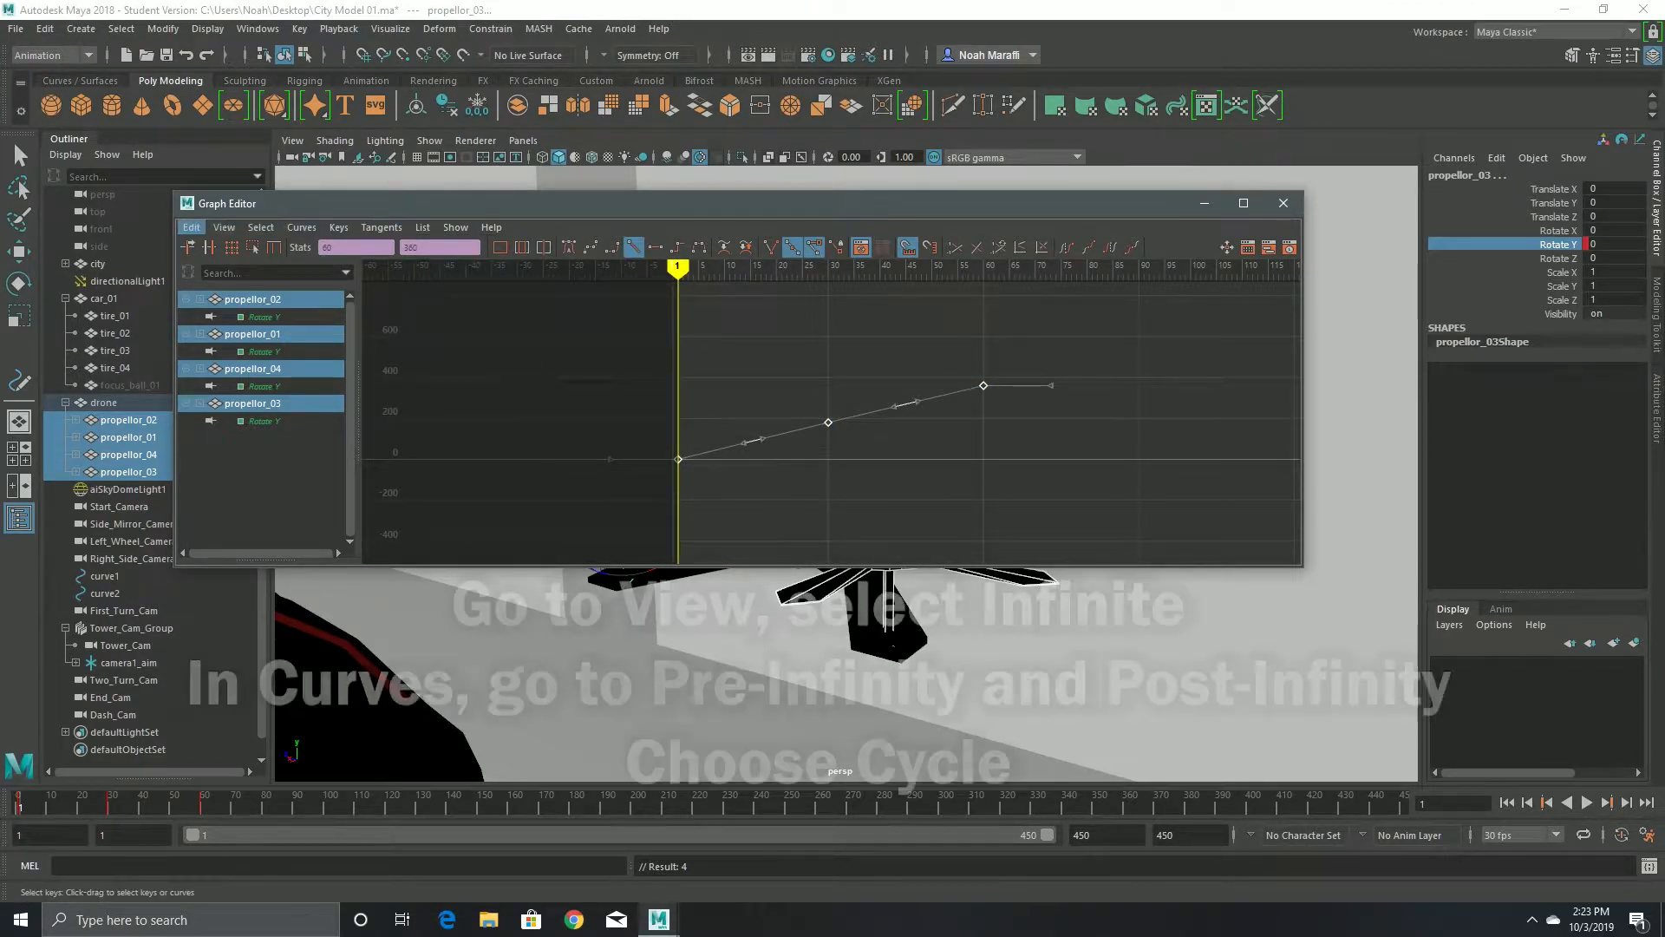
# - Display the infinity curves, set the propellors' Pre Infinity and Post Infinity to Cycle, and close the Graph Editor
pyautogui.click(224, 227)
pyautogui.click(247, 462)
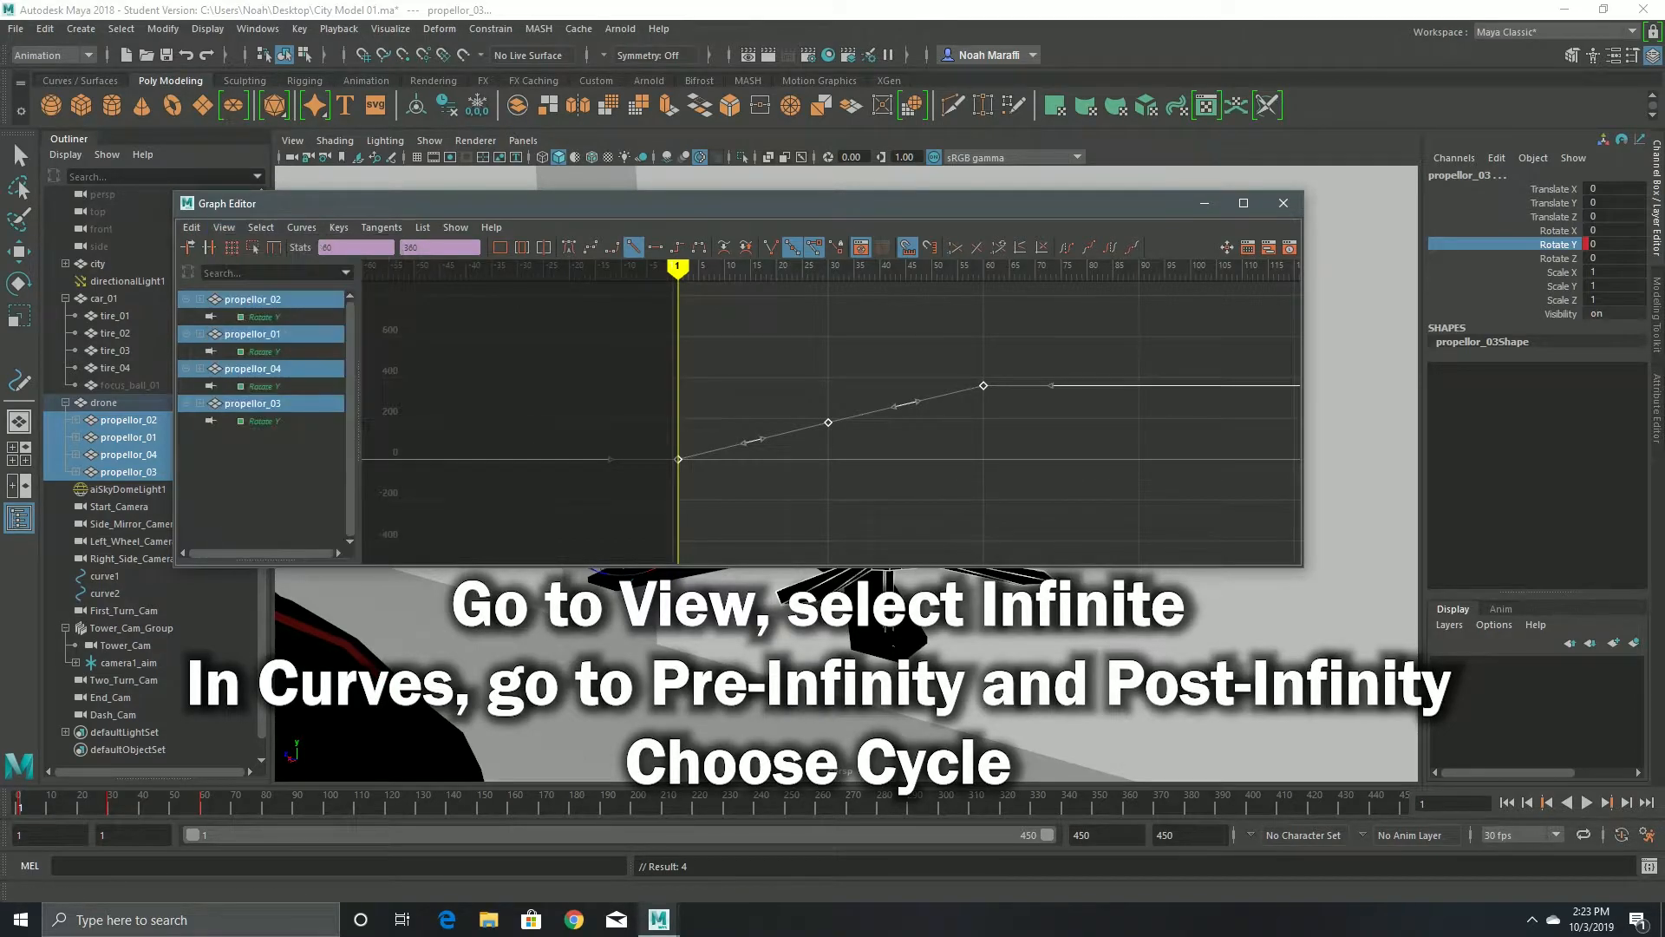
pyautogui.click(382, 227)
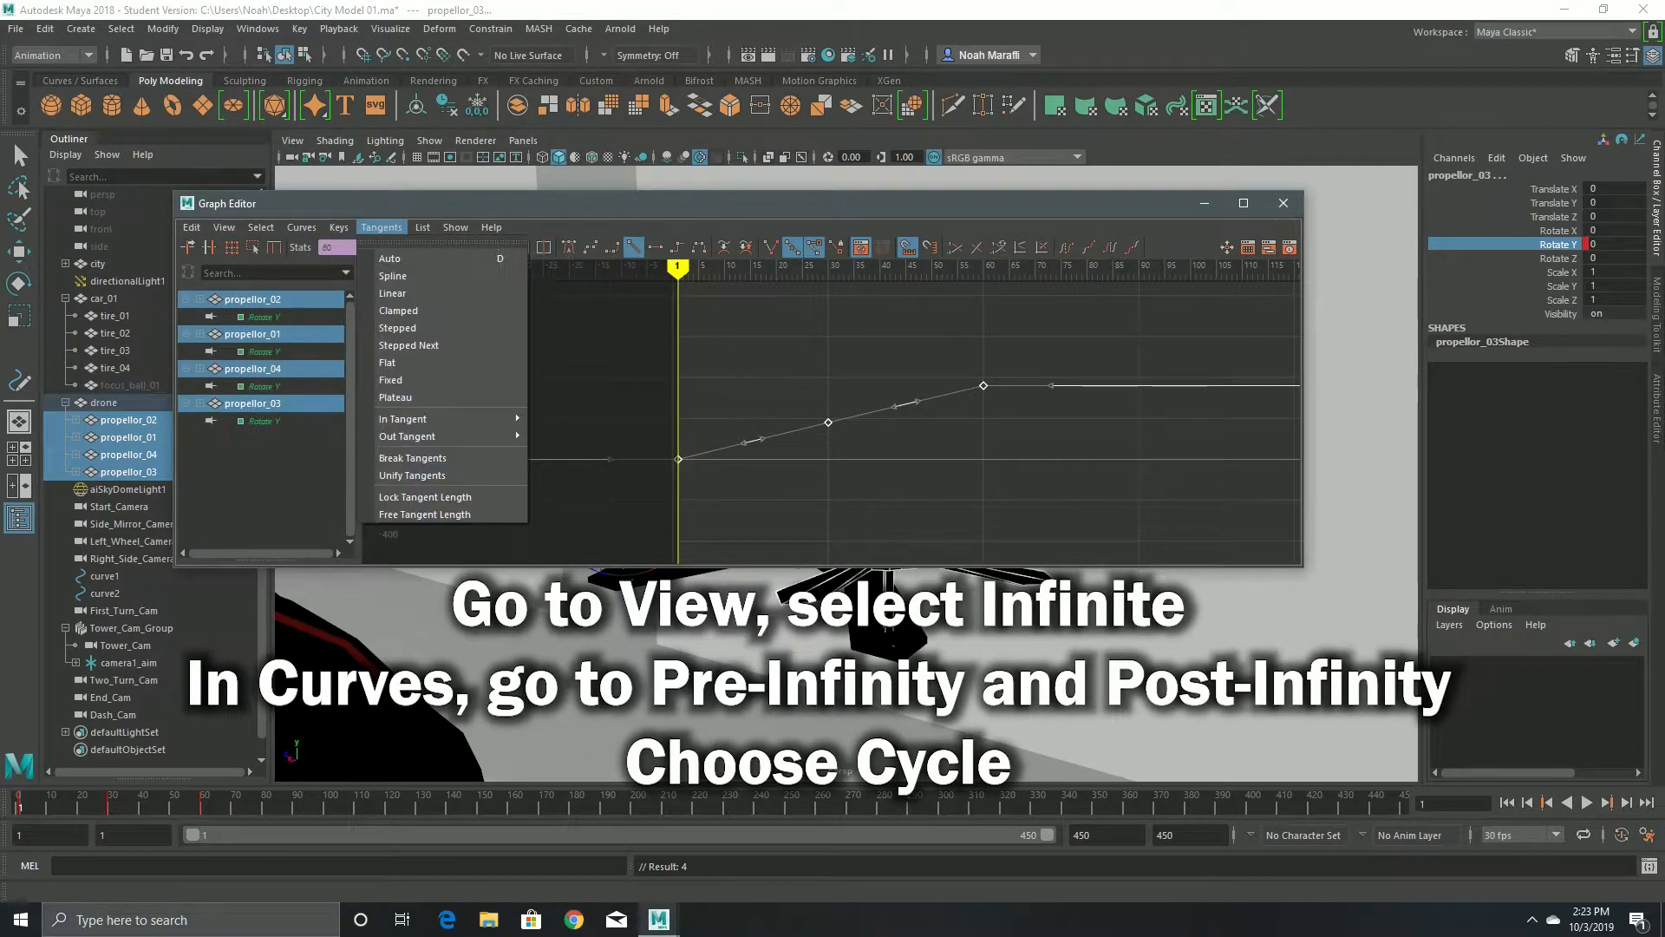
pyautogui.moveTo(302, 227)
pyautogui.moveTo(347, 258)
pyautogui.click(521, 272)
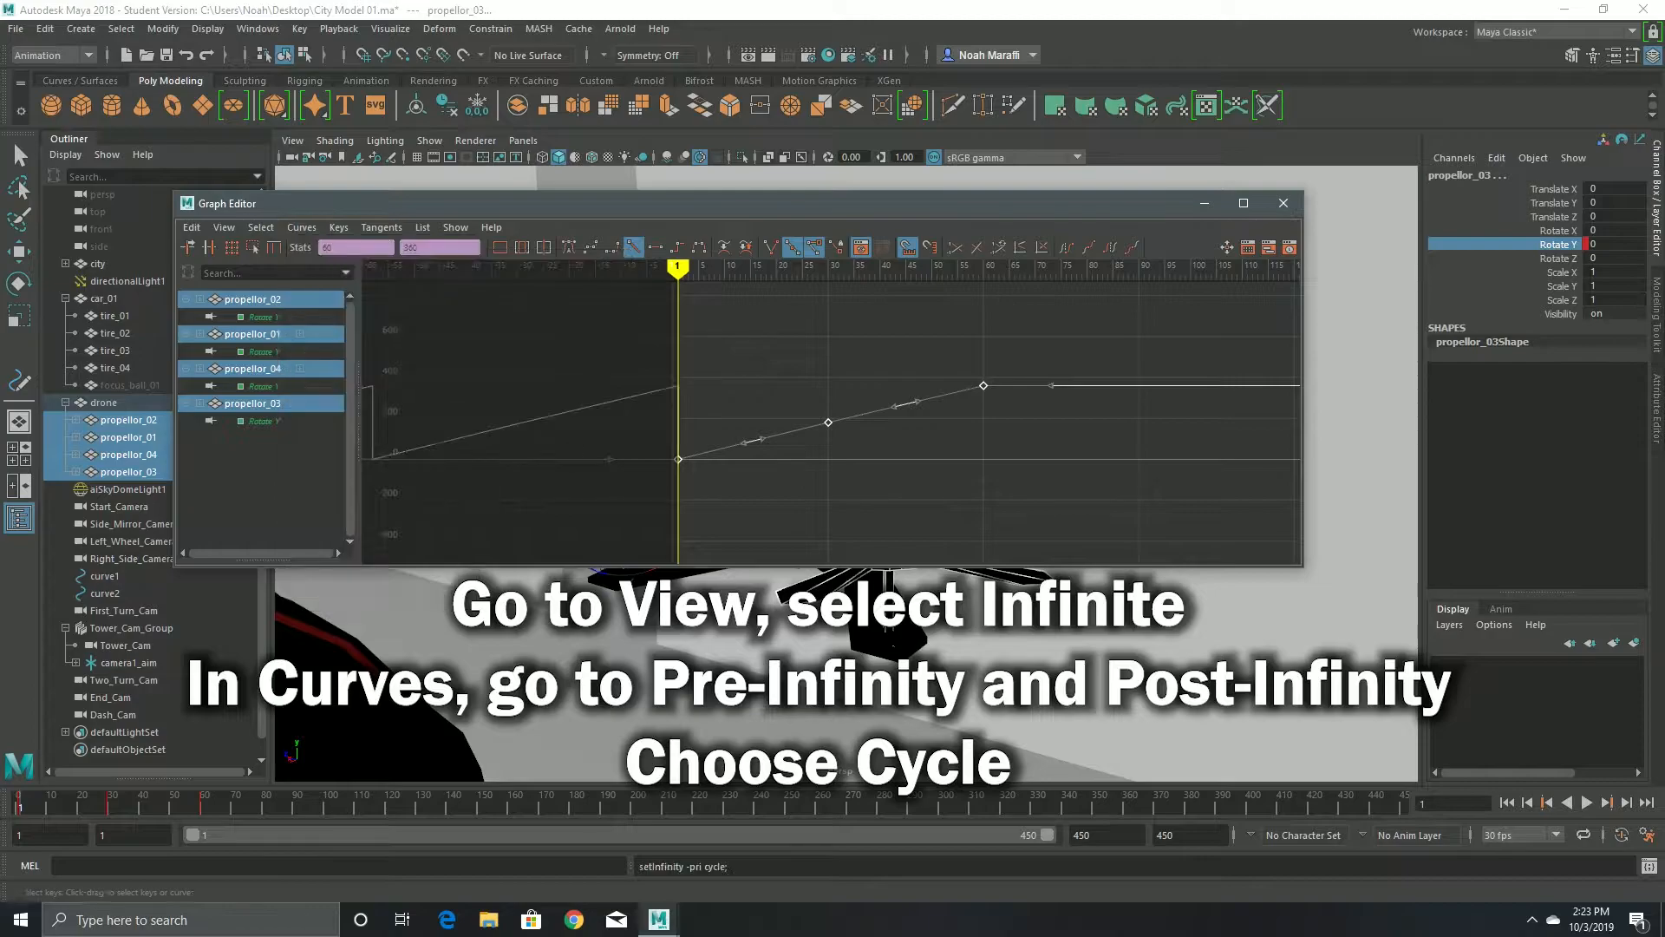
pyautogui.click(302, 228)
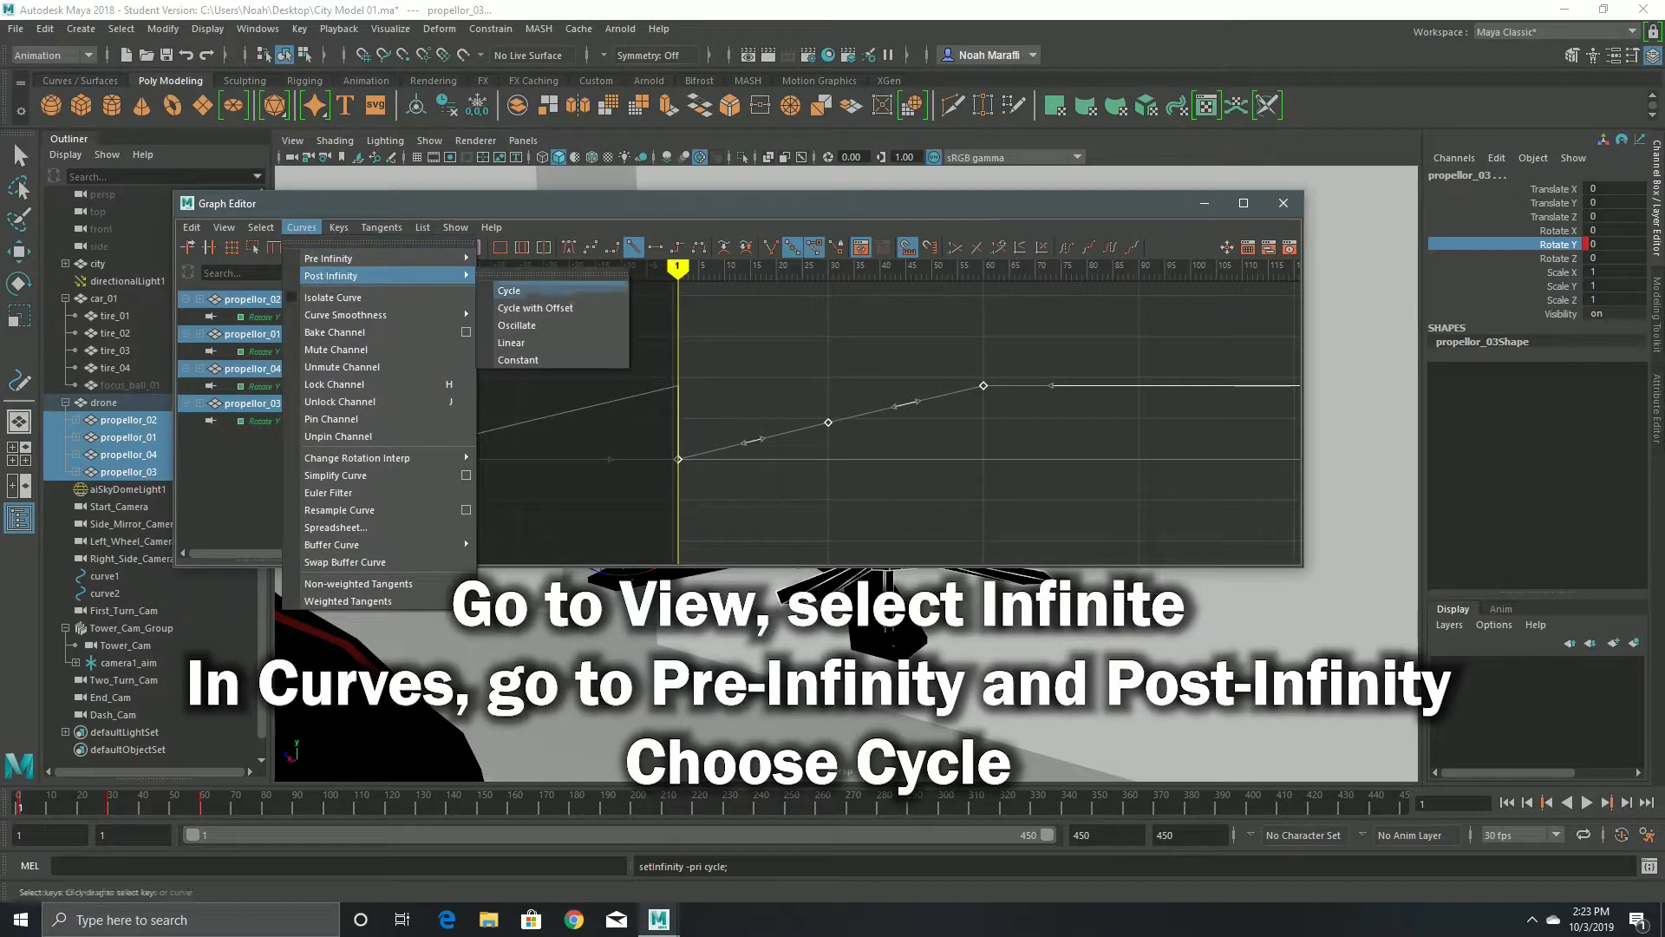
pyautogui.click(521, 279)
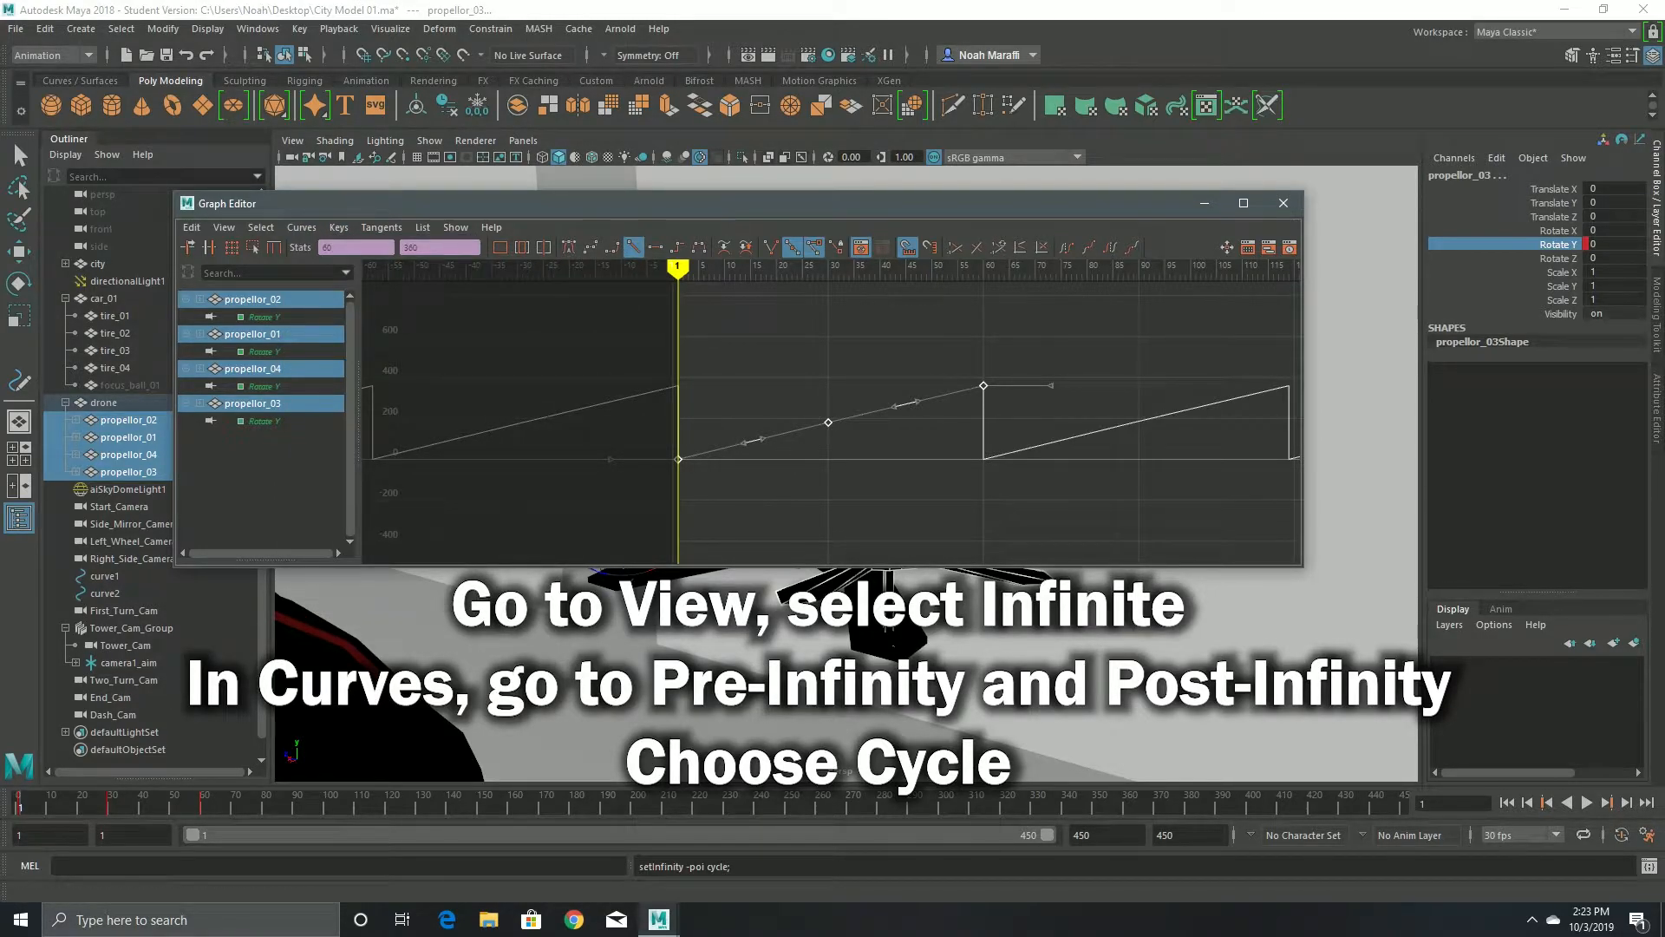
pyautogui.click(1284, 203)
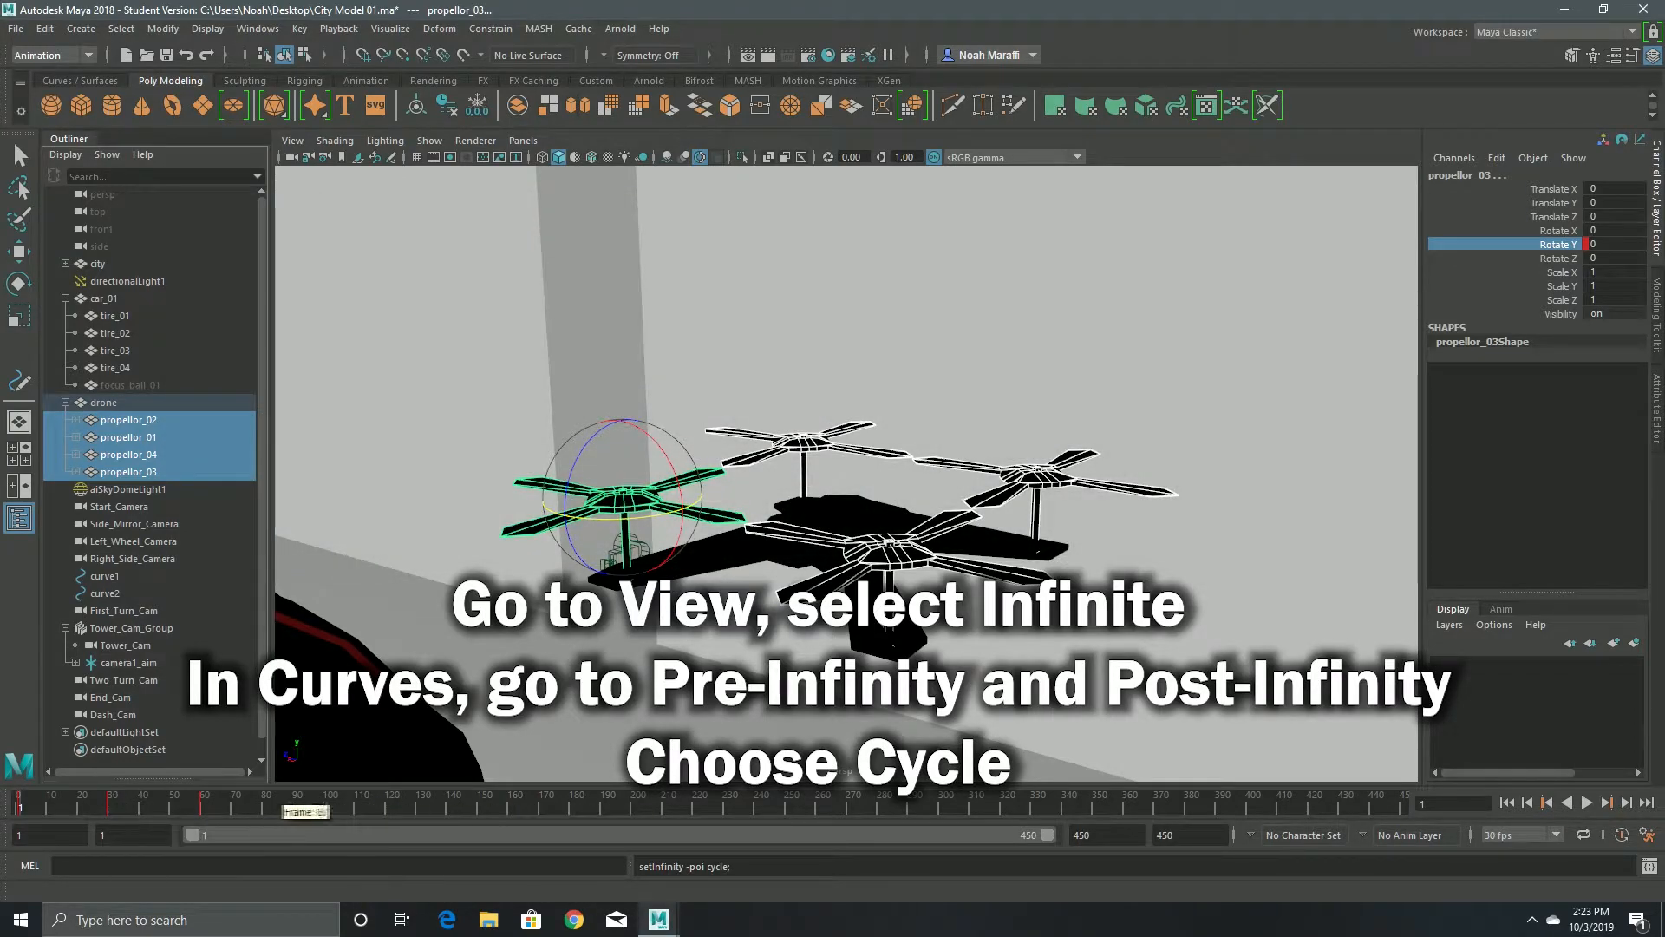
# - Play the animation and view the whole drone to check the looping propellors
pyautogui.click(1587, 803)
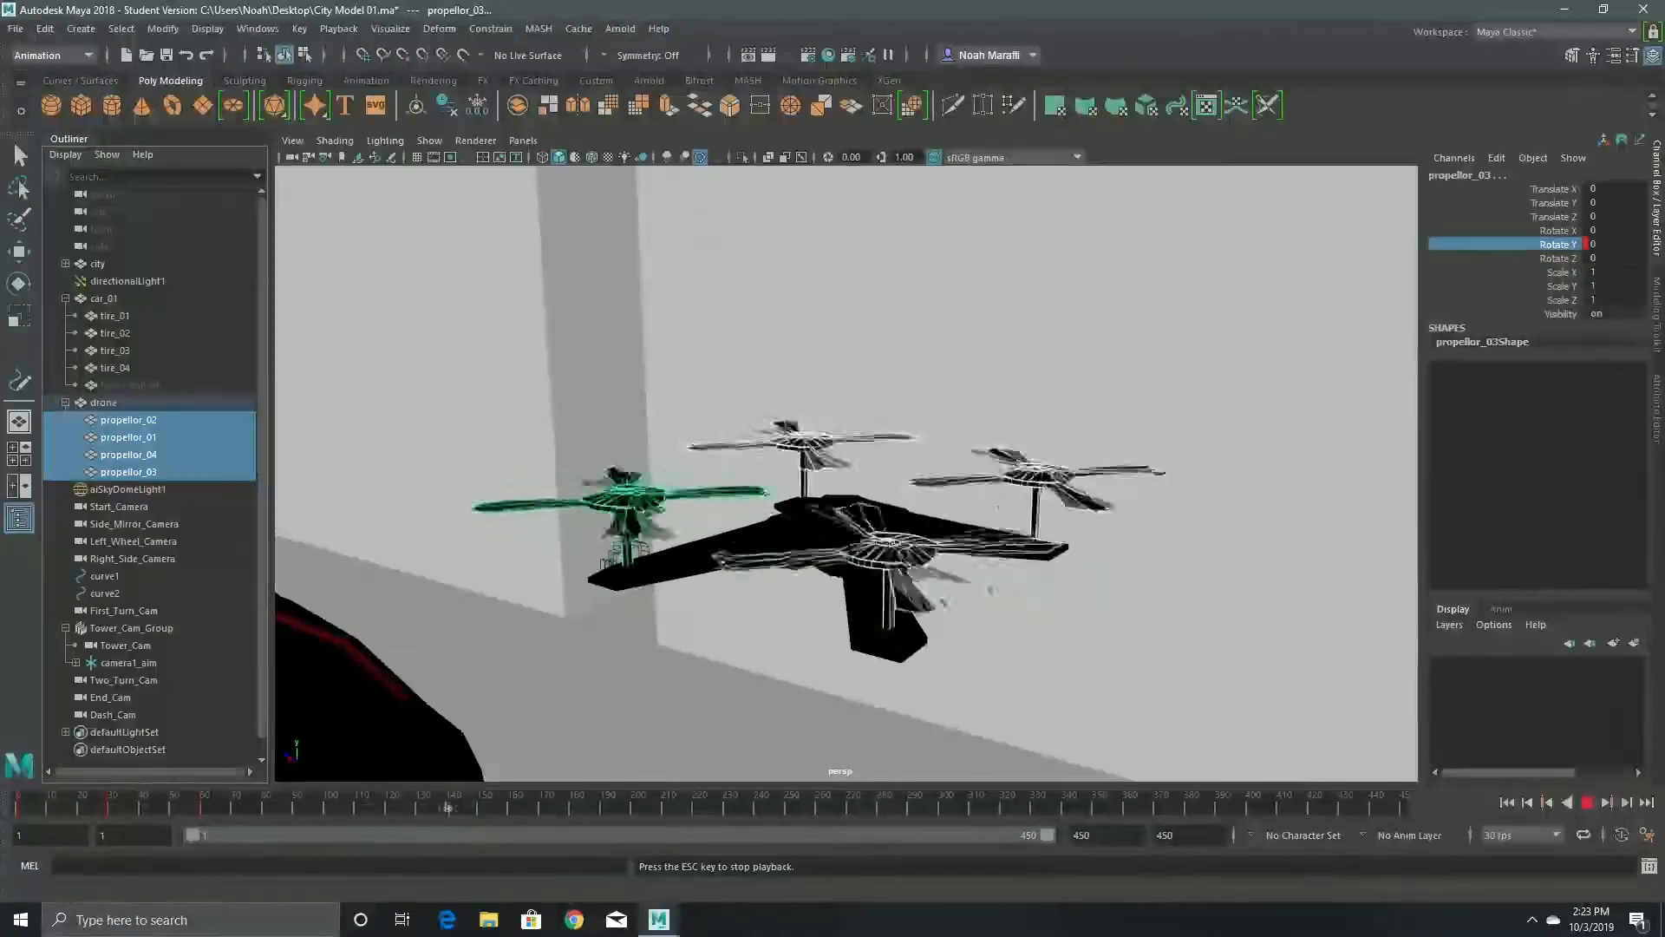
pyautogui.scroll(-8, 851, 510)
pyautogui.keyDown('alt'); pyautogui.moveTo(851, 509); pyautogui.dragTo(820, 451); pyautogui.keyUp('alt')
pyautogui.scroll(4, 920, 555)
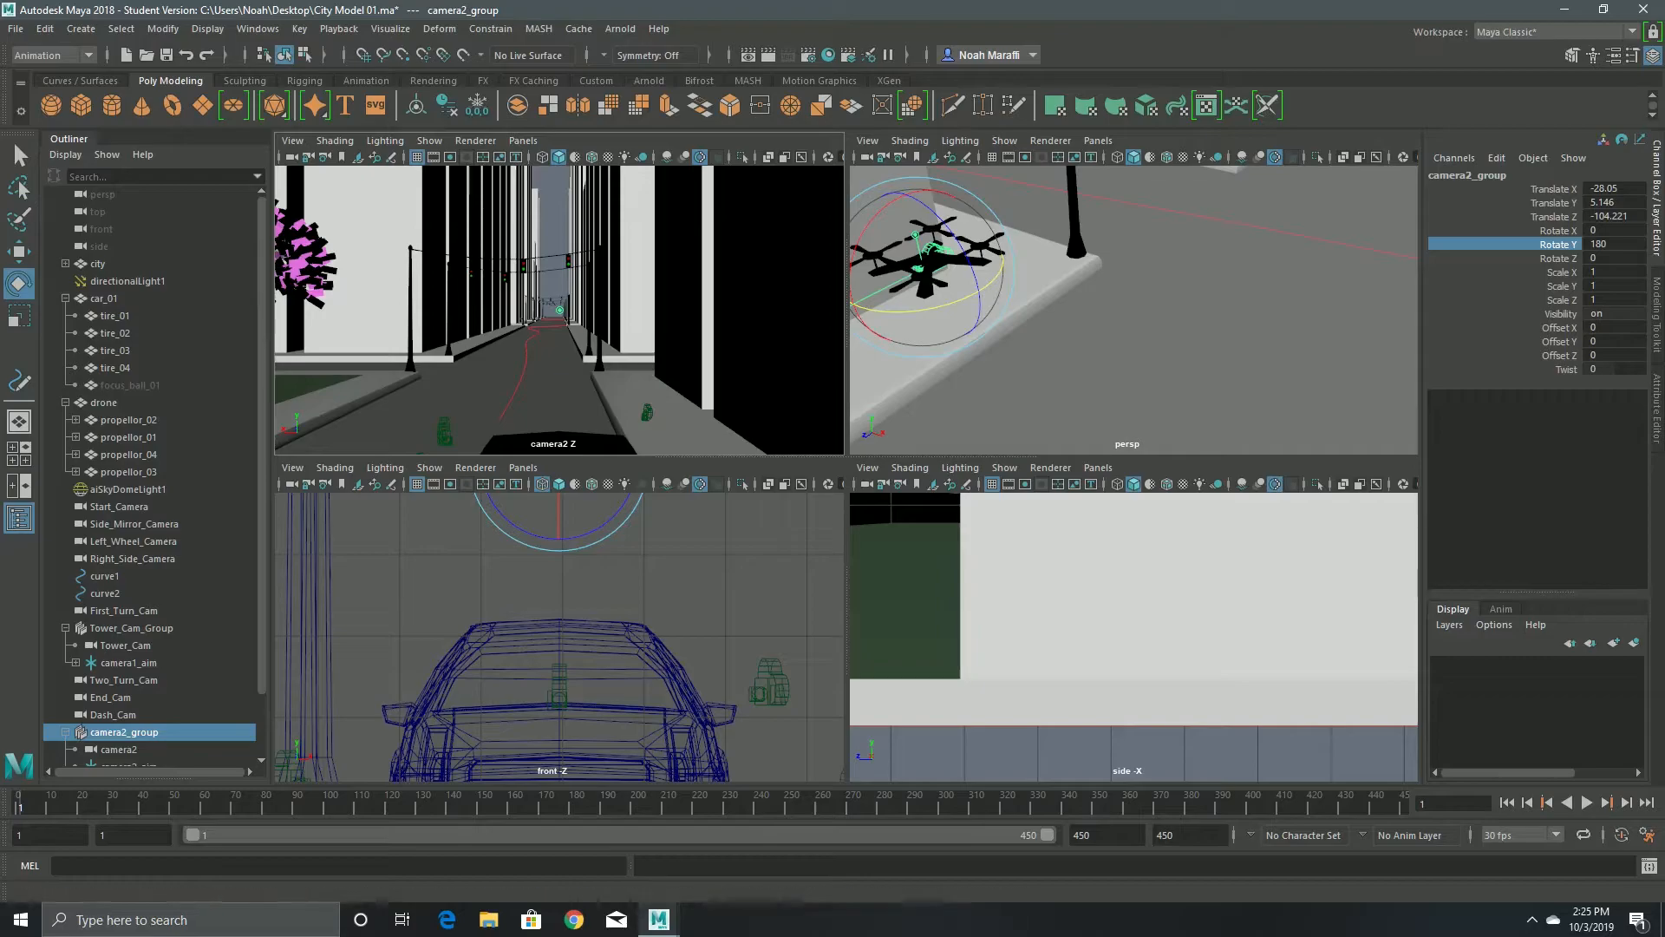
# - Move camera2_group on the drone to about 5.622 in Translate Y and -104.66 in Translate Z
pyautogui.click(19, 252)
pyautogui.moveTo(903, 185)
pyautogui.mouseDown()
pyautogui.moveTo(913, 228)
pyautogui.moveTo(899, 167)
pyautogui.mouseUp()
pyautogui.moveTo(977, 226)
pyautogui.mouseDown()
pyautogui.moveTo(1019, 207)
pyautogui.moveTo(950, 173)
pyautogui.moveTo(988, 216)
pyautogui.moveTo(1022, 194)
pyautogui.moveTo(995, 208)
pyautogui.moveTo(922, 188)
pyautogui.moveTo(990, 222)
pyautogui.mouseUp()
pyautogui.moveTo(911, 177); pyautogui.dragTo(911, 170)
pyautogui.moveTo(989, 216); pyautogui.dragTo(996, 212)
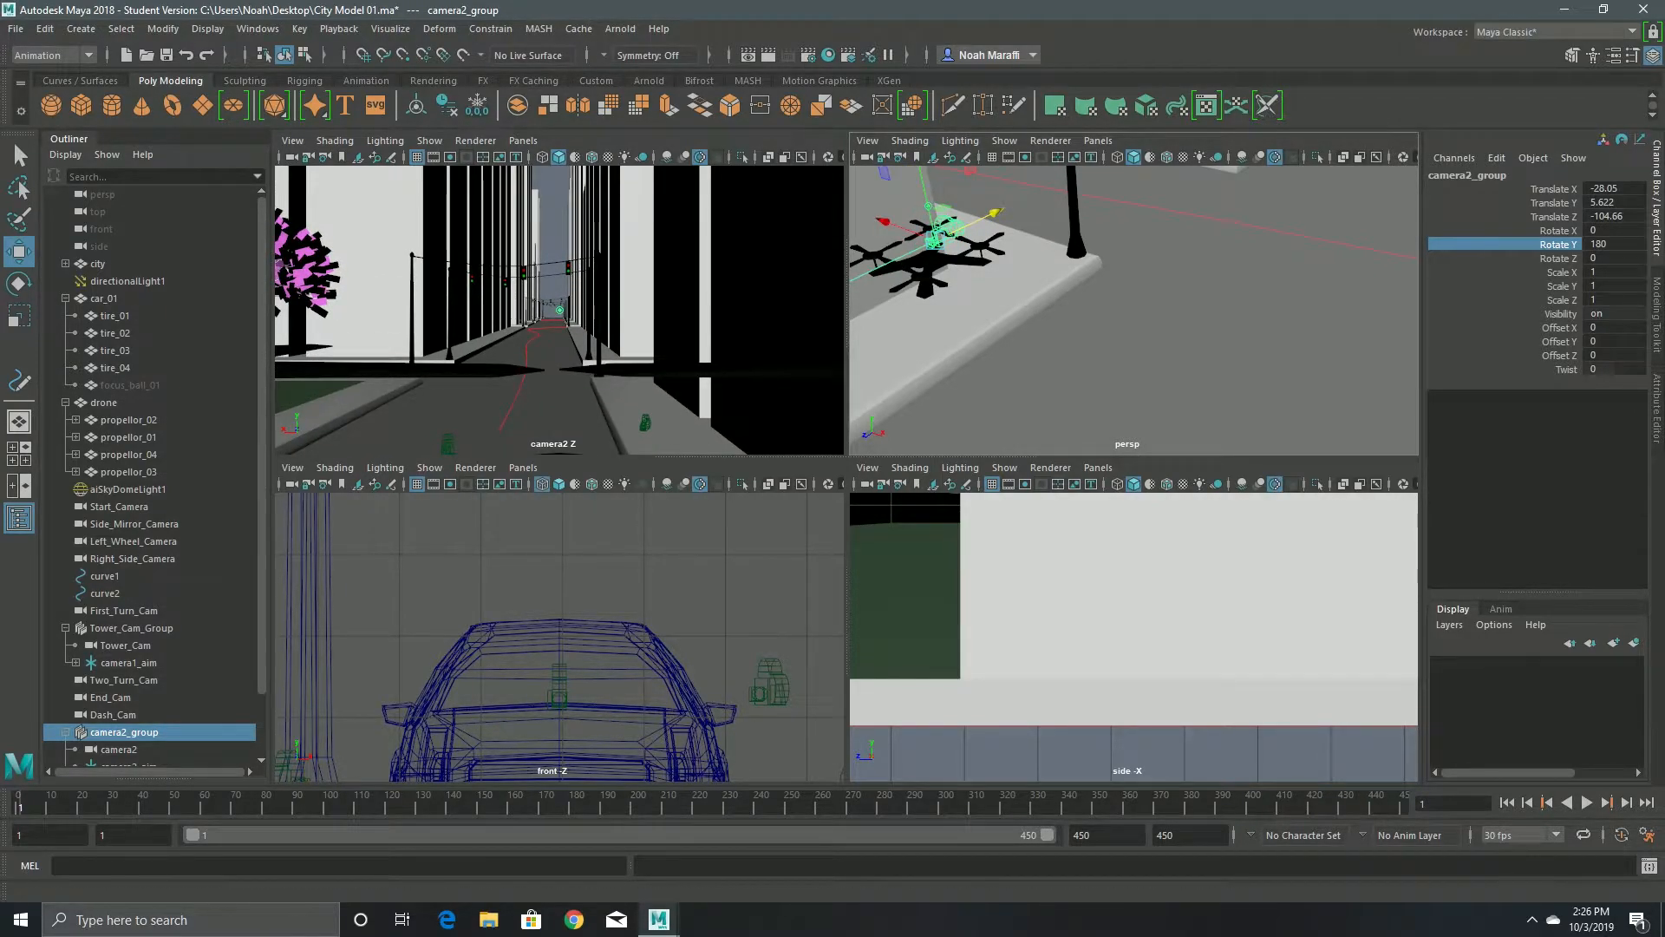
# - Try focal lengths of 30 and 25 on camera2 and settle on a Focal Length of 20
pyautogui.click(119, 749)
pyautogui.click(1614, 383)
pyautogui.write('30')
pyautogui.press('Return')
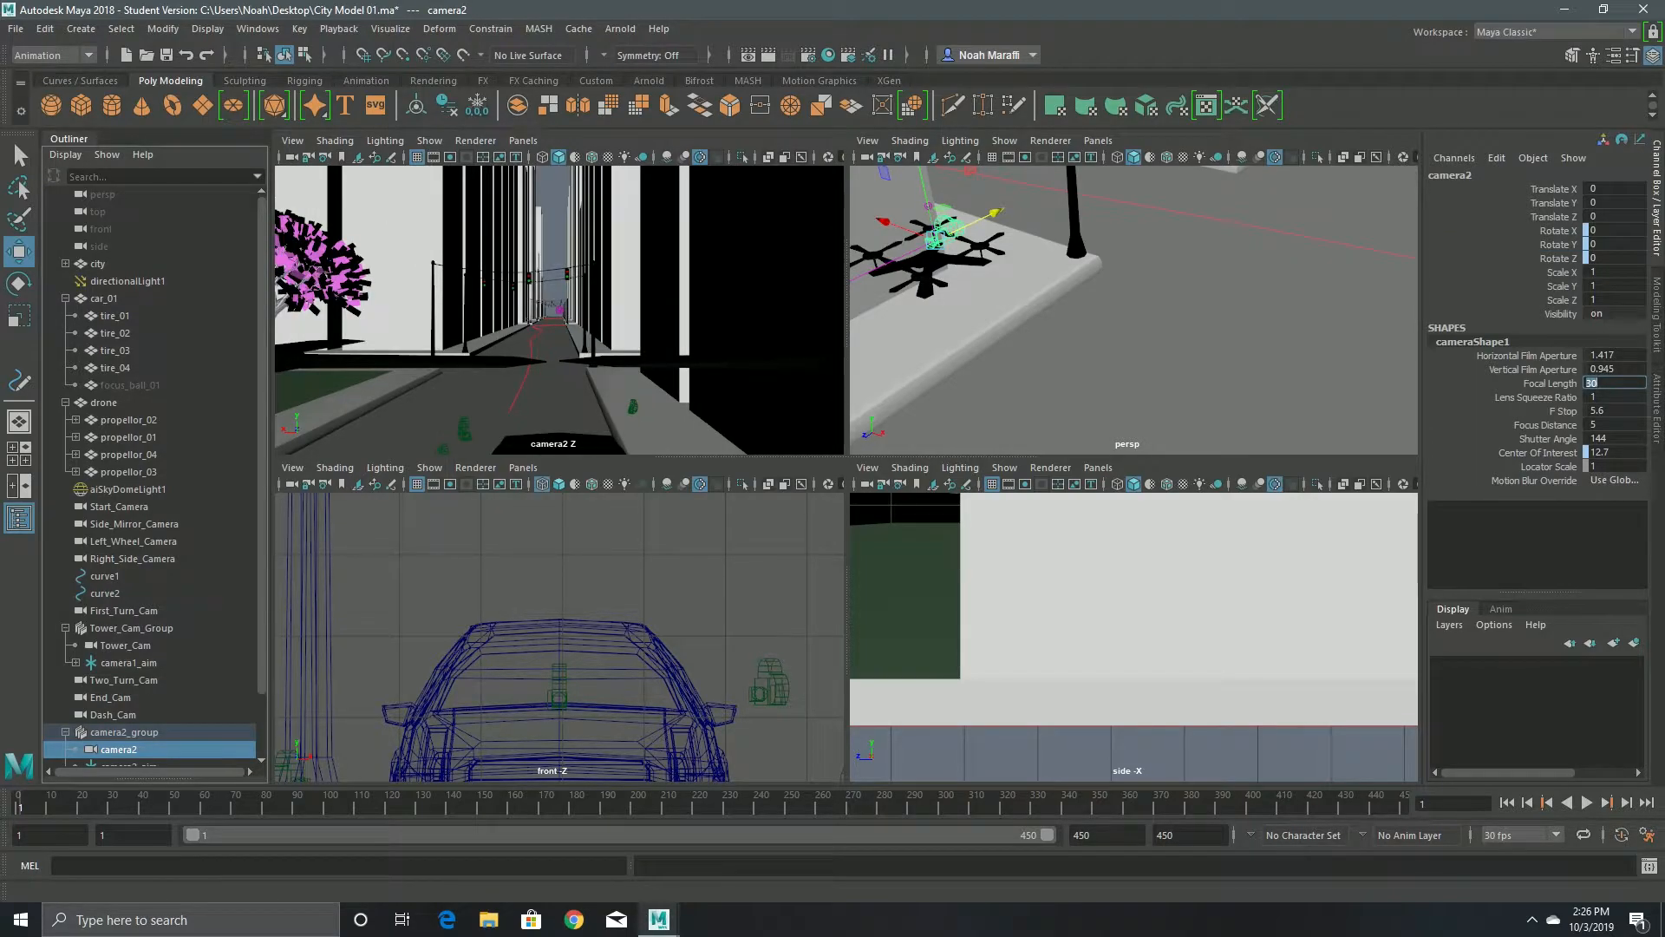
pyautogui.write('25')
pyautogui.press('Return')
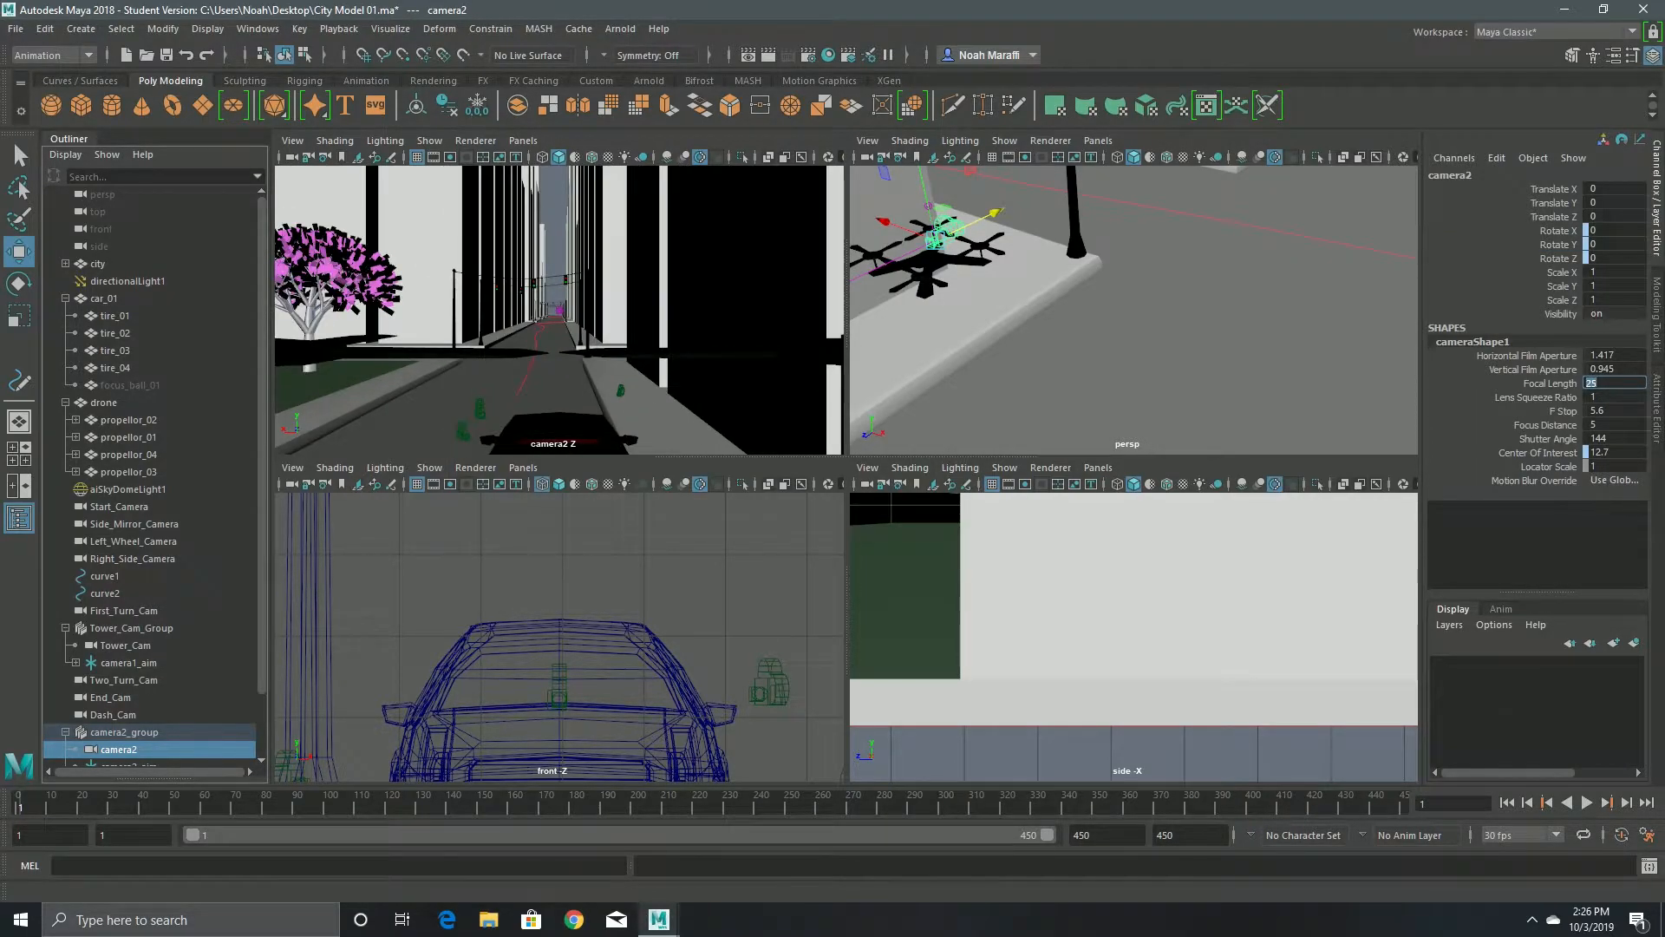
pyautogui.write('20')
pyautogui.press('Return')
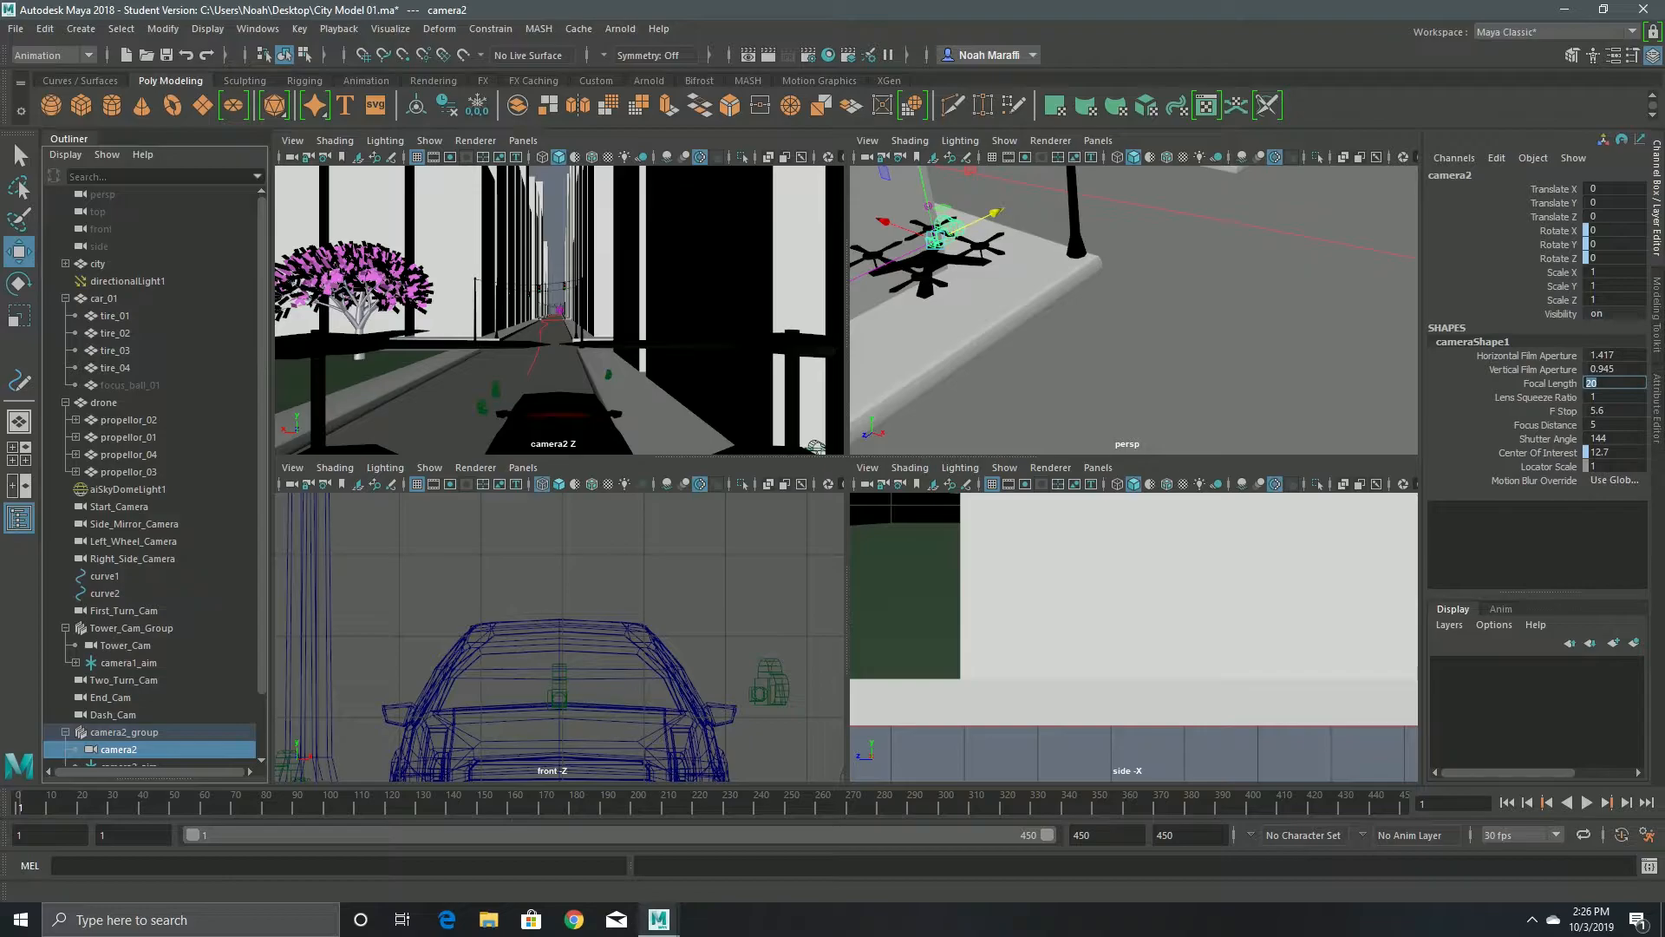
# - Lock the Translate Y channel of camera2_up in camera2_group
pyautogui.scroll(-3, 157, 697)
pyautogui.click(127, 715)
pyautogui.click(128, 698)
pyautogui.click(126, 715)
pyautogui.click(1616, 203)
pyautogui.press('Return')
pyautogui.click(128, 697)
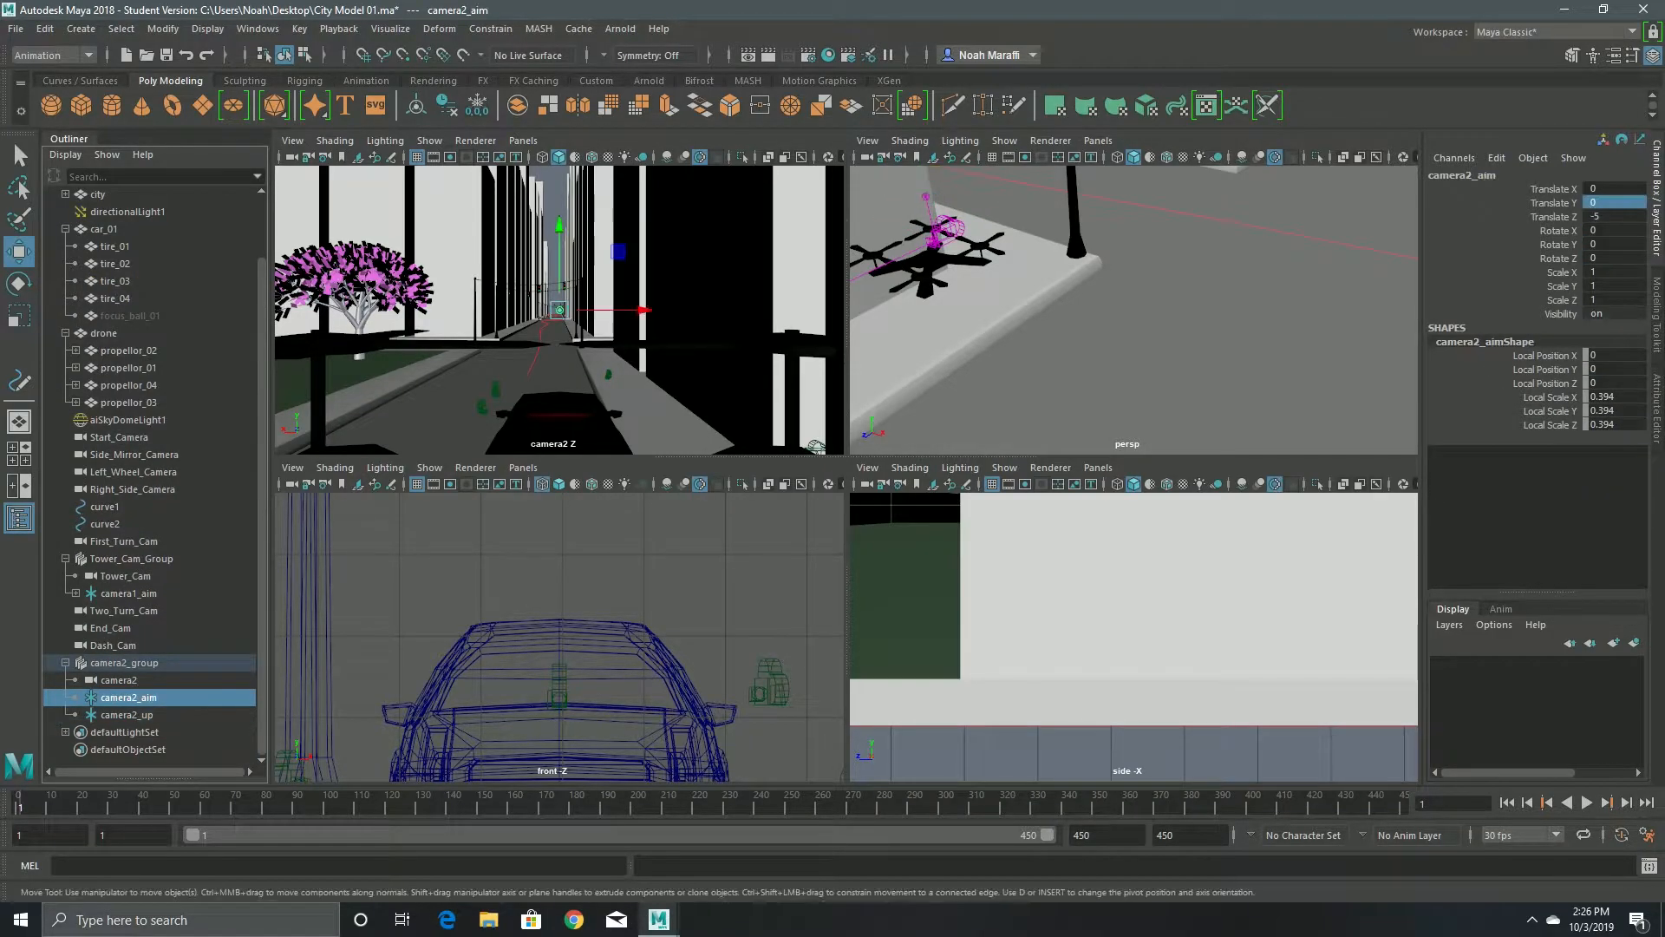
pyautogui.click(127, 715)
pyautogui.rightClick(1470, 202)
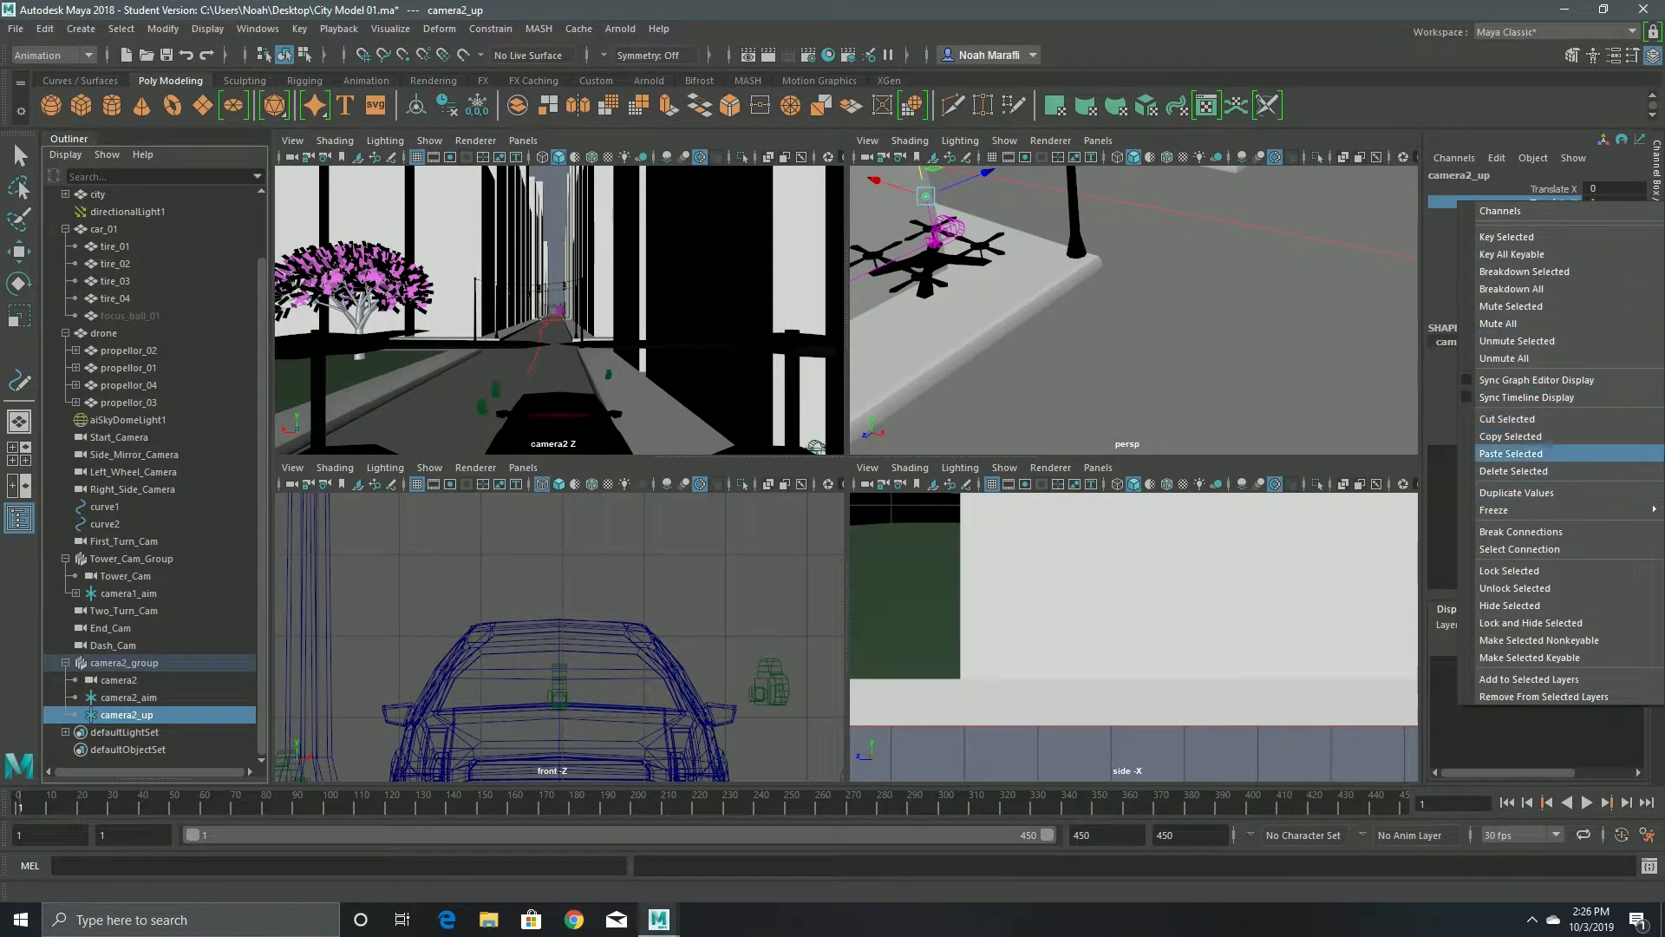
pyautogui.click(1511, 571)
# - Parent-constrain camera2_aim to the car's focus_ball_01 so the drone camera aims at the car
pyautogui.click(128, 697)
pyautogui.scroll(-5, 1066, 321)
pyautogui.keyDown('alt'); pyautogui.moveTo(1041, 329); pyautogui.dragTo(1231, 248, button='middle'); pyautogui.keyUp('alt')
pyautogui.scroll(-5, 1107, 306)
pyautogui.keyDown('alt'); pyautogui.moveTo(1232, 249); pyautogui.dragTo(1158, 232); pyautogui.keyUp('alt')
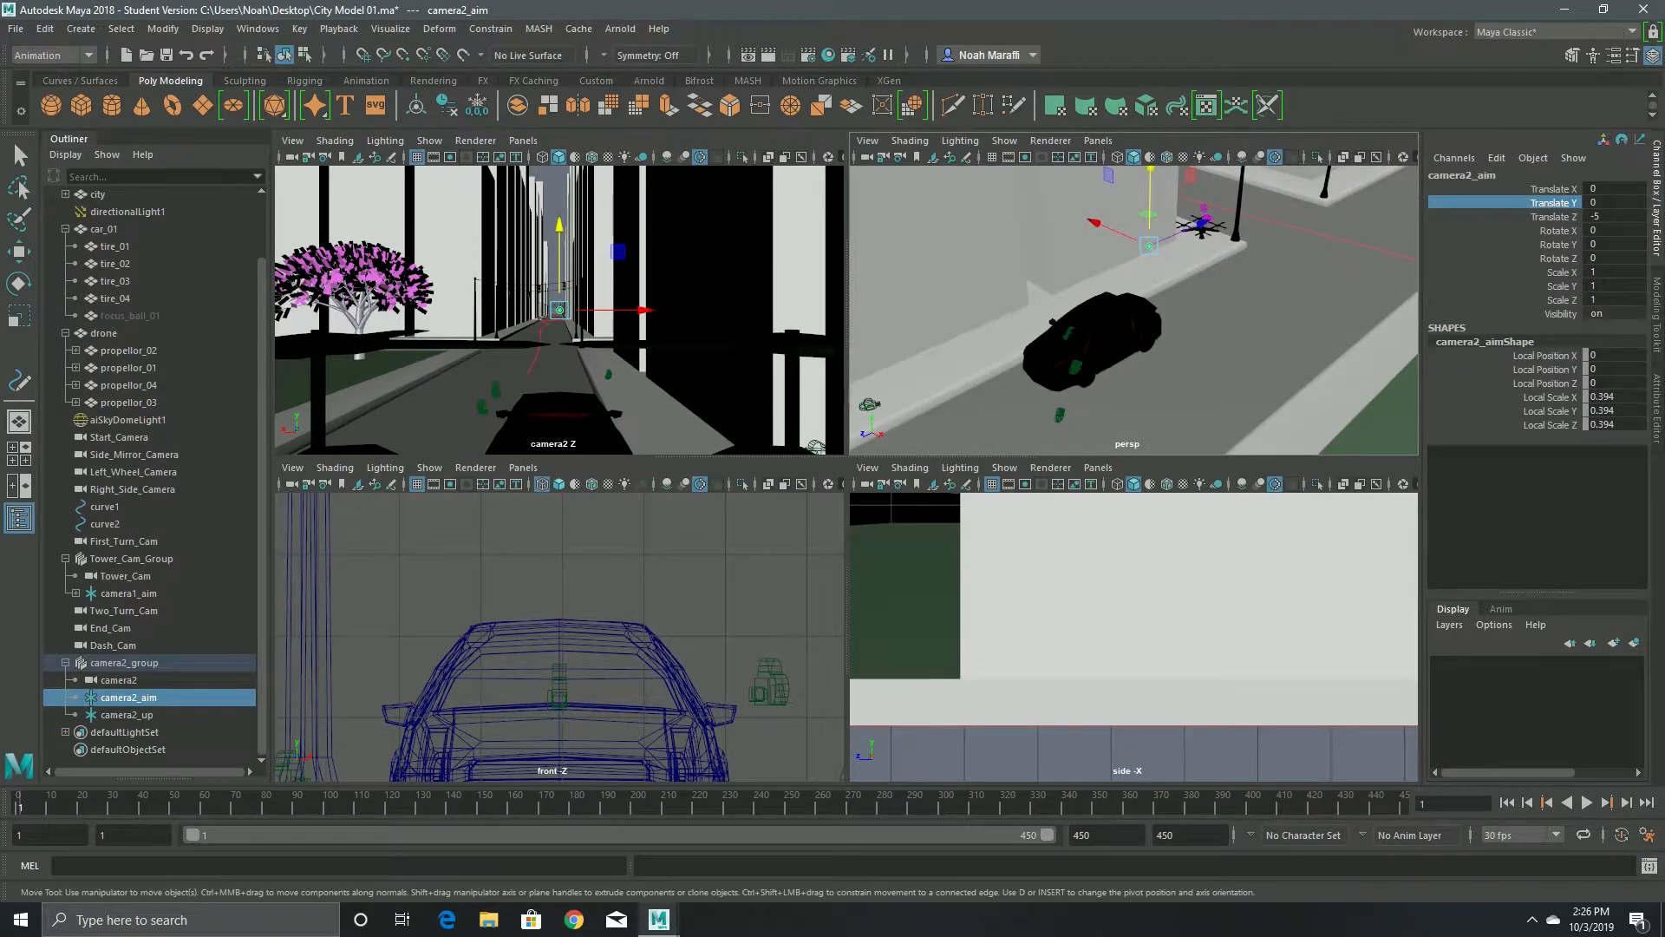
pyautogui.click(130, 316)
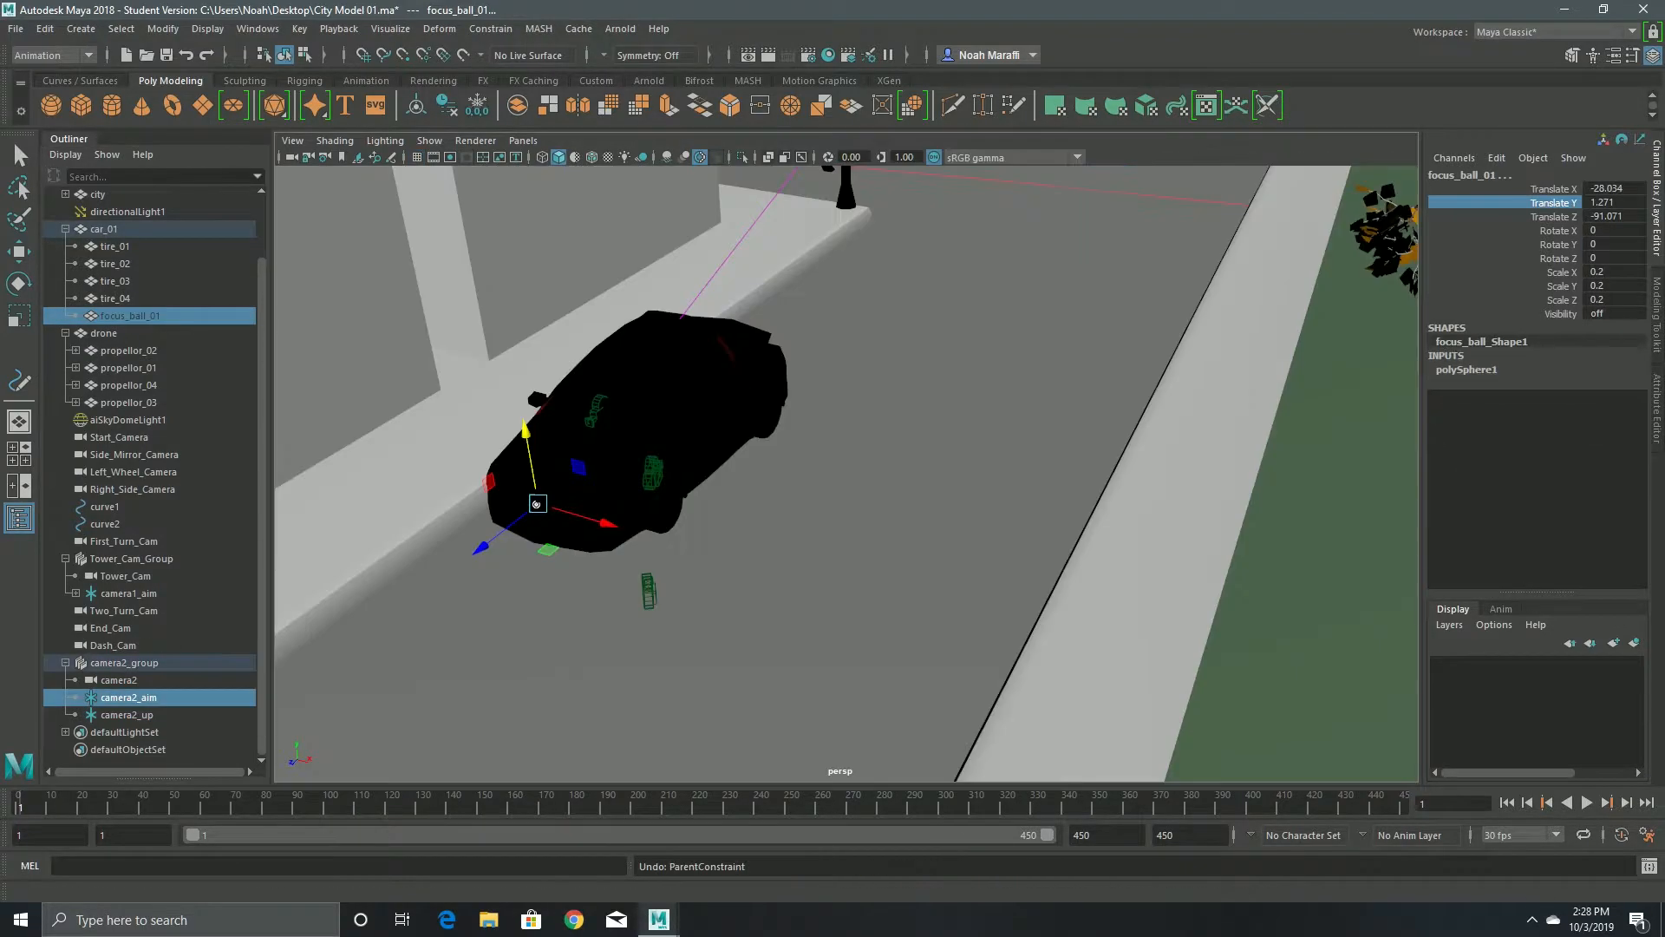
pyautogui.click(130, 316)
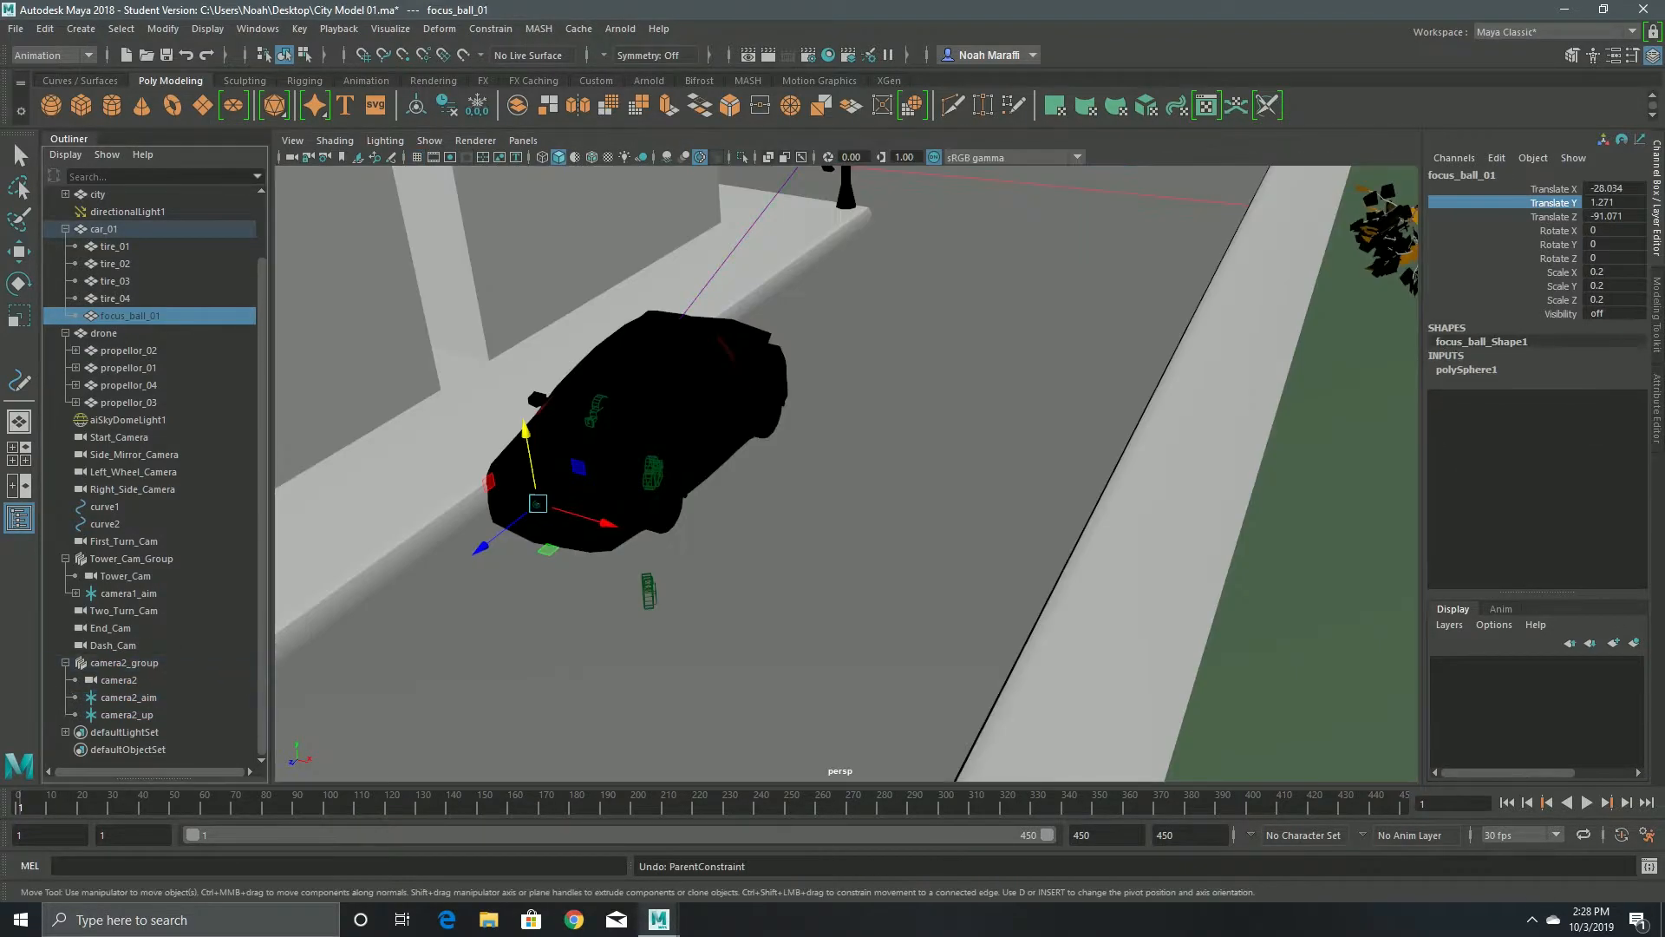
pyautogui.keyDown('ctrl'); pyautogui.click(129, 698); pyautogui.keyUp('ctrl')
pyautogui.click(491, 28)
pyautogui.click(508, 71)
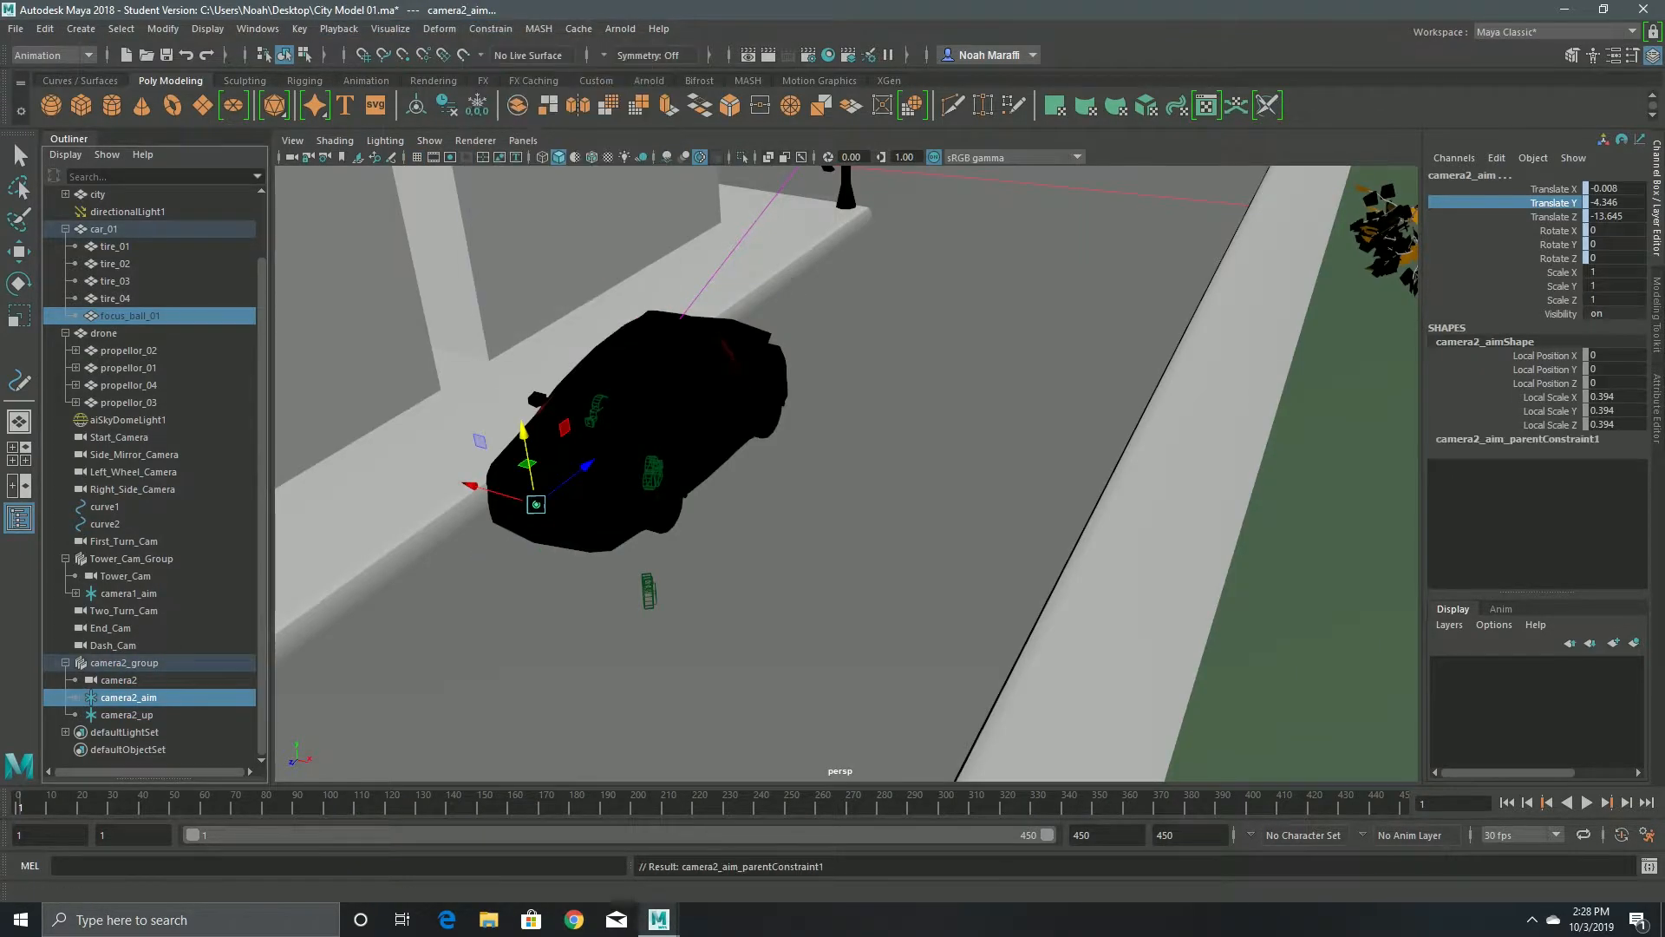
# - Test the aim constraint by moving the car slightly, and undo the move
pyautogui.scroll(-5, 738, 434)
pyautogui.click(737, 425)
pyautogui.moveTo(808, 485)
pyautogui.mouseDown()
pyautogui.moveTo(861, 500)
pyautogui.moveTo(796, 484)
pyautogui.mouseUp()
pyautogui.hotkey('ctrl', 'z')
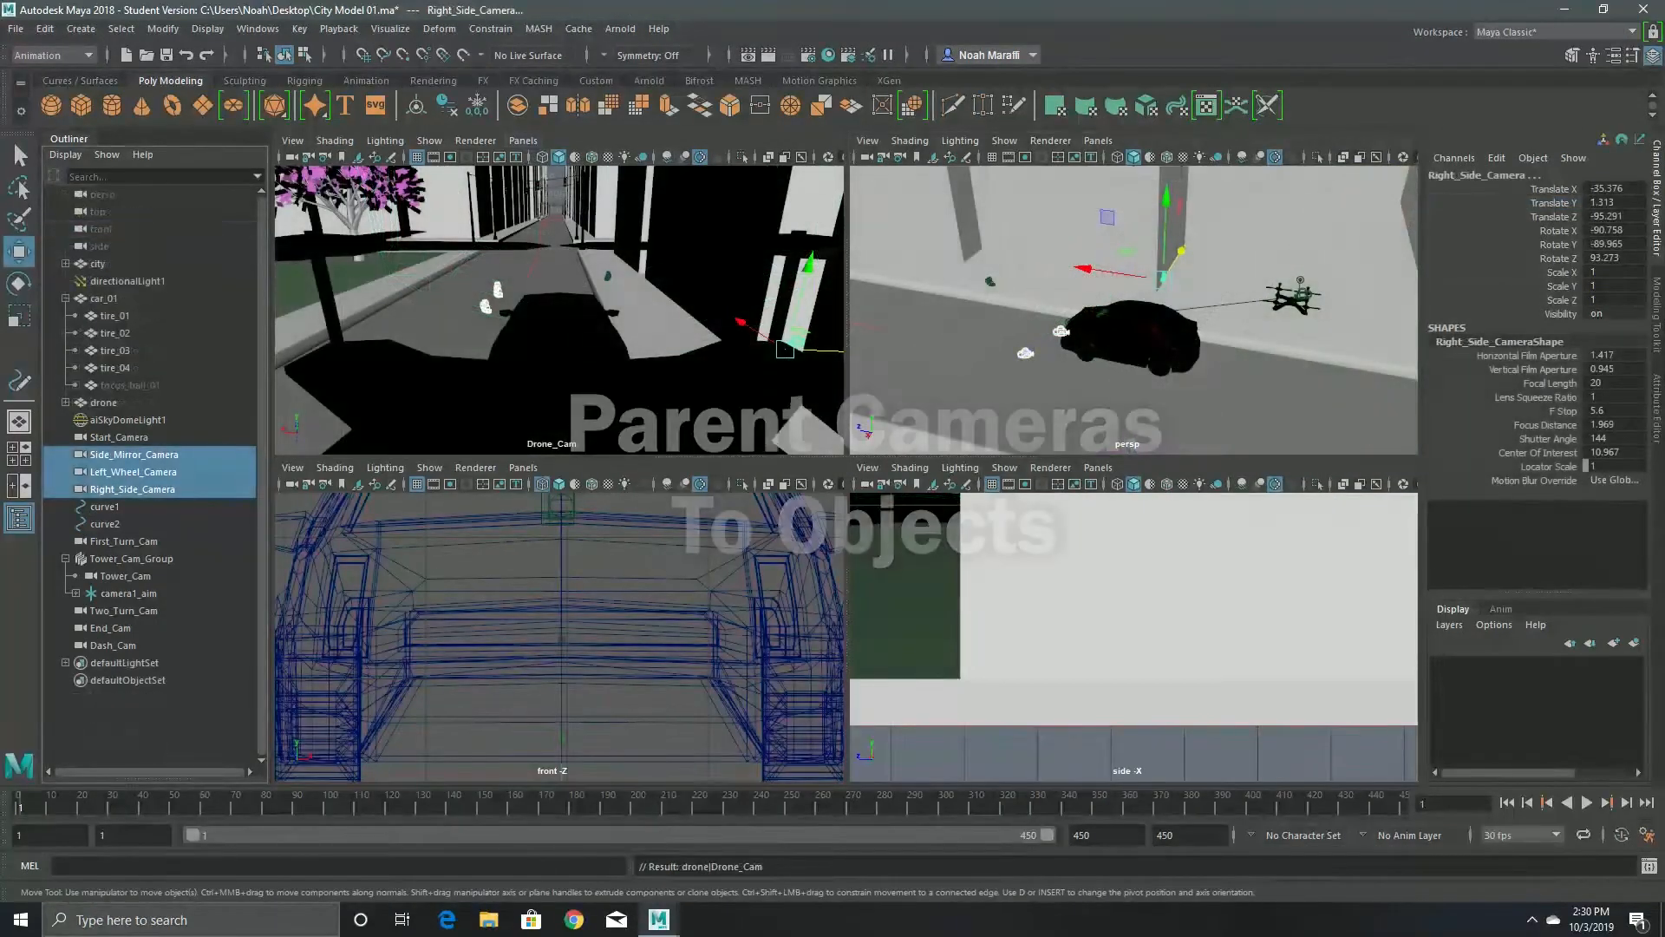
# - Parent Side_Mirror_Camera, Left_Wheel_Camera, Right_Side_Camera and Dash_Cam to car_01
pyautogui.press('p')
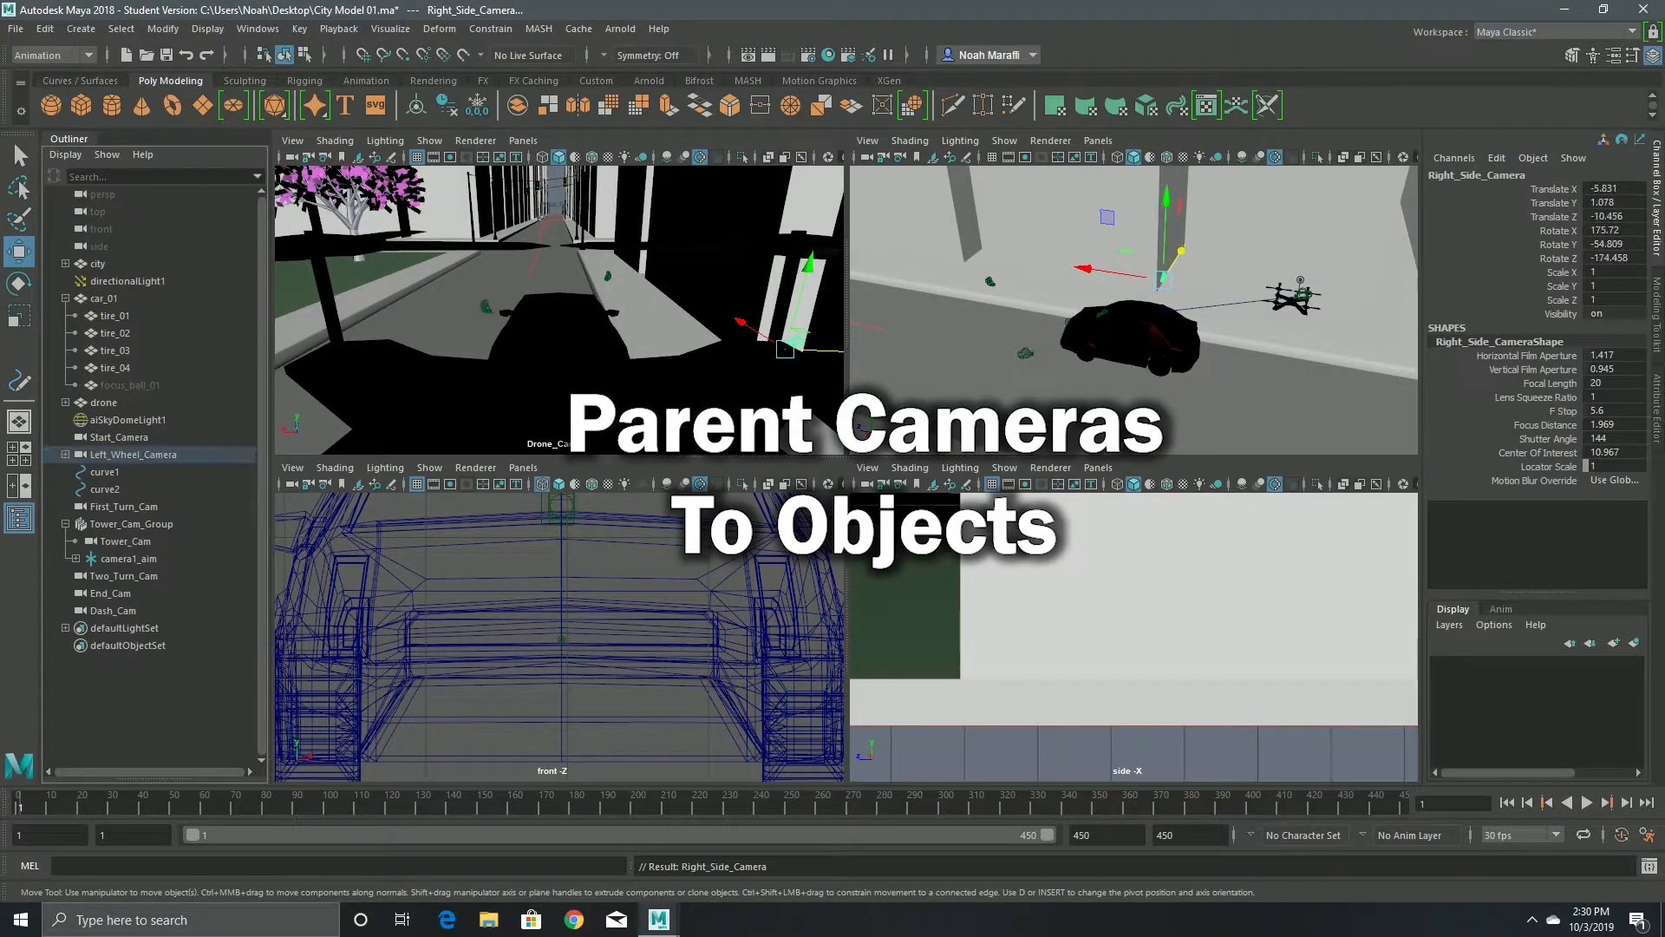
pyautogui.hotkey('ctrl', 'z')
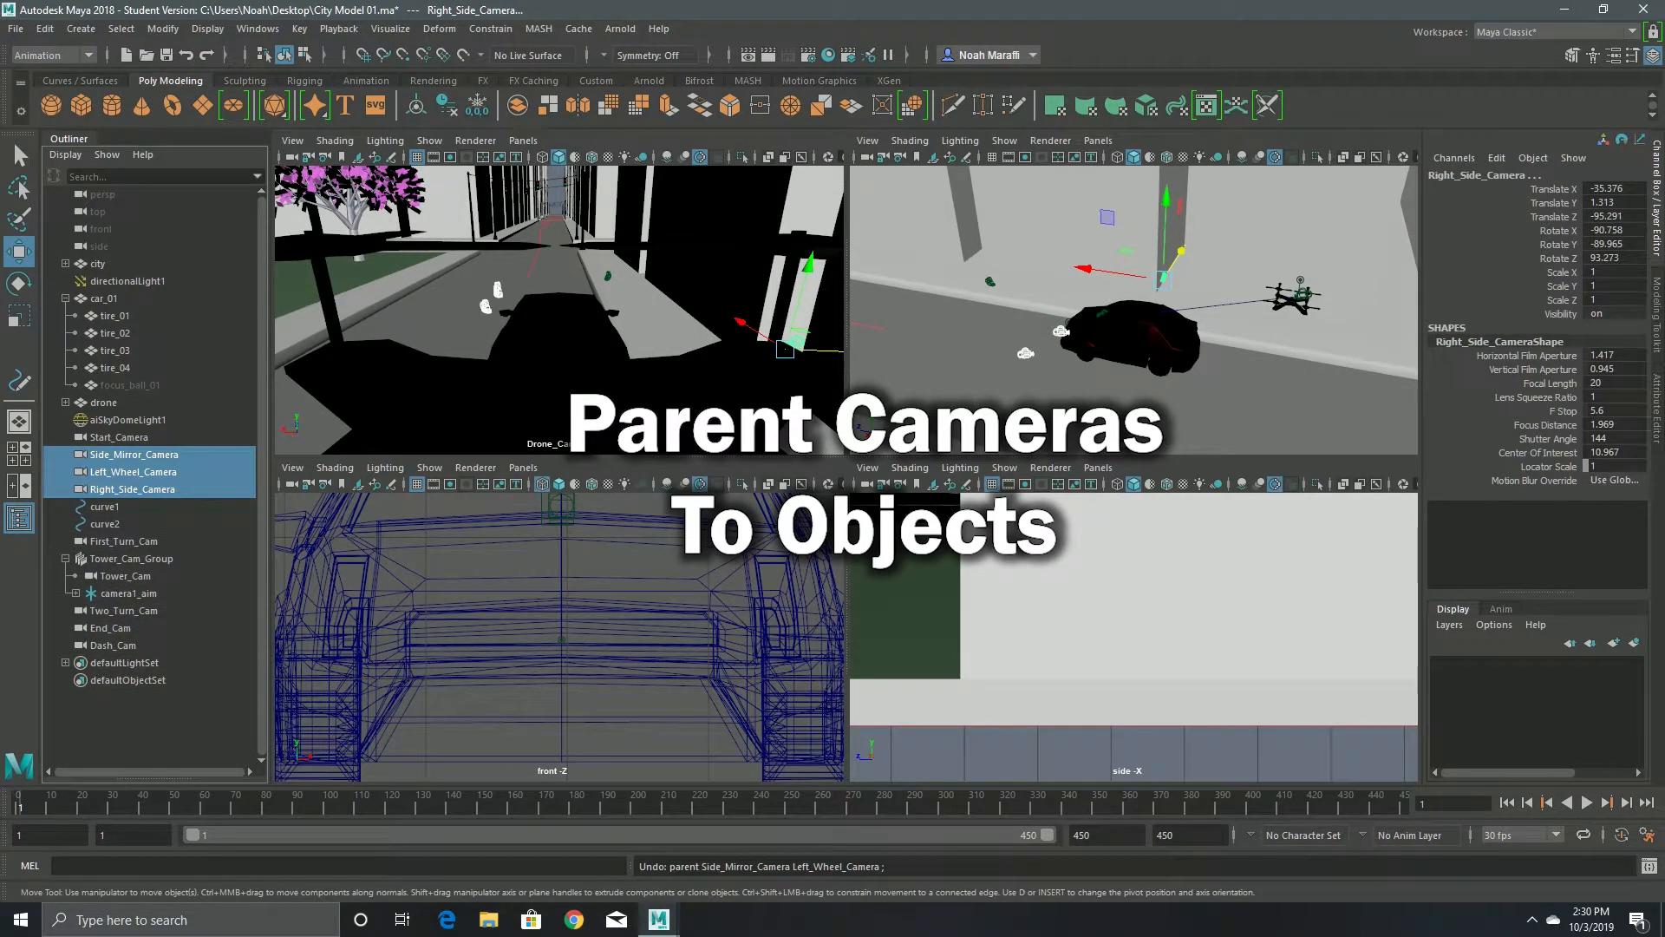
pyautogui.keyDown('ctrl'); pyautogui.click(113, 645); pyautogui.keyUp('ctrl')
pyautogui.moveTo(113, 645); pyautogui.dragTo(104, 299, button='middle')
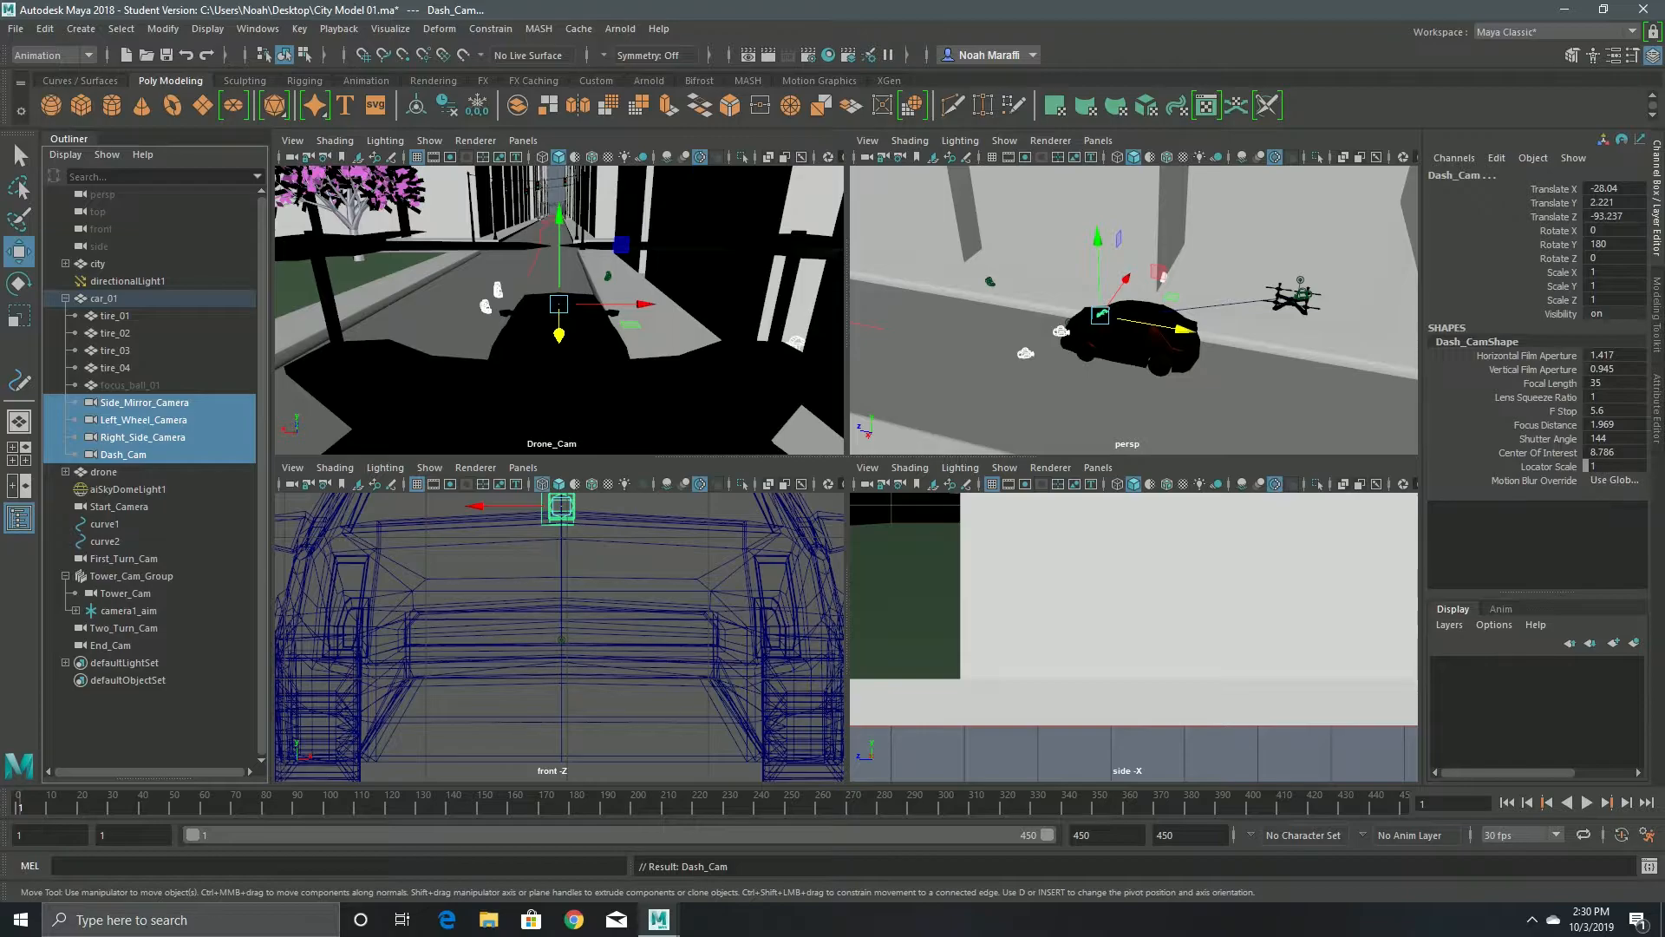
pyautogui.click(156, 725)
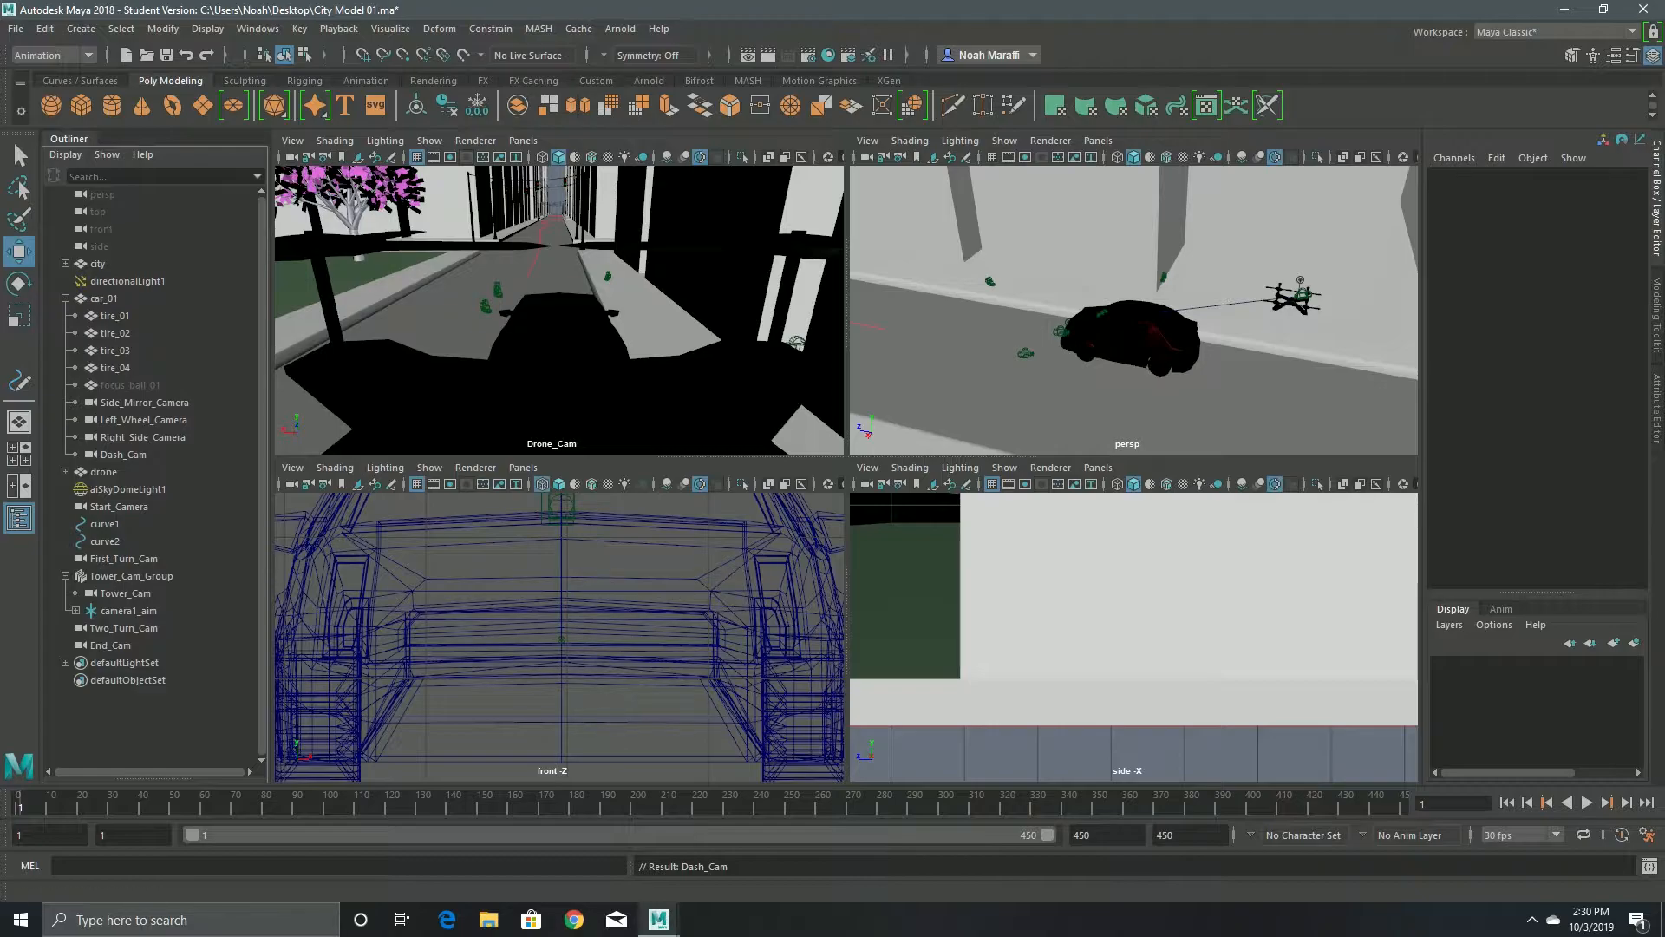
# - At frame 150, move car_01 to a Translate Z of 150.757 before the first turn and key it
pyautogui.click(559, 336)
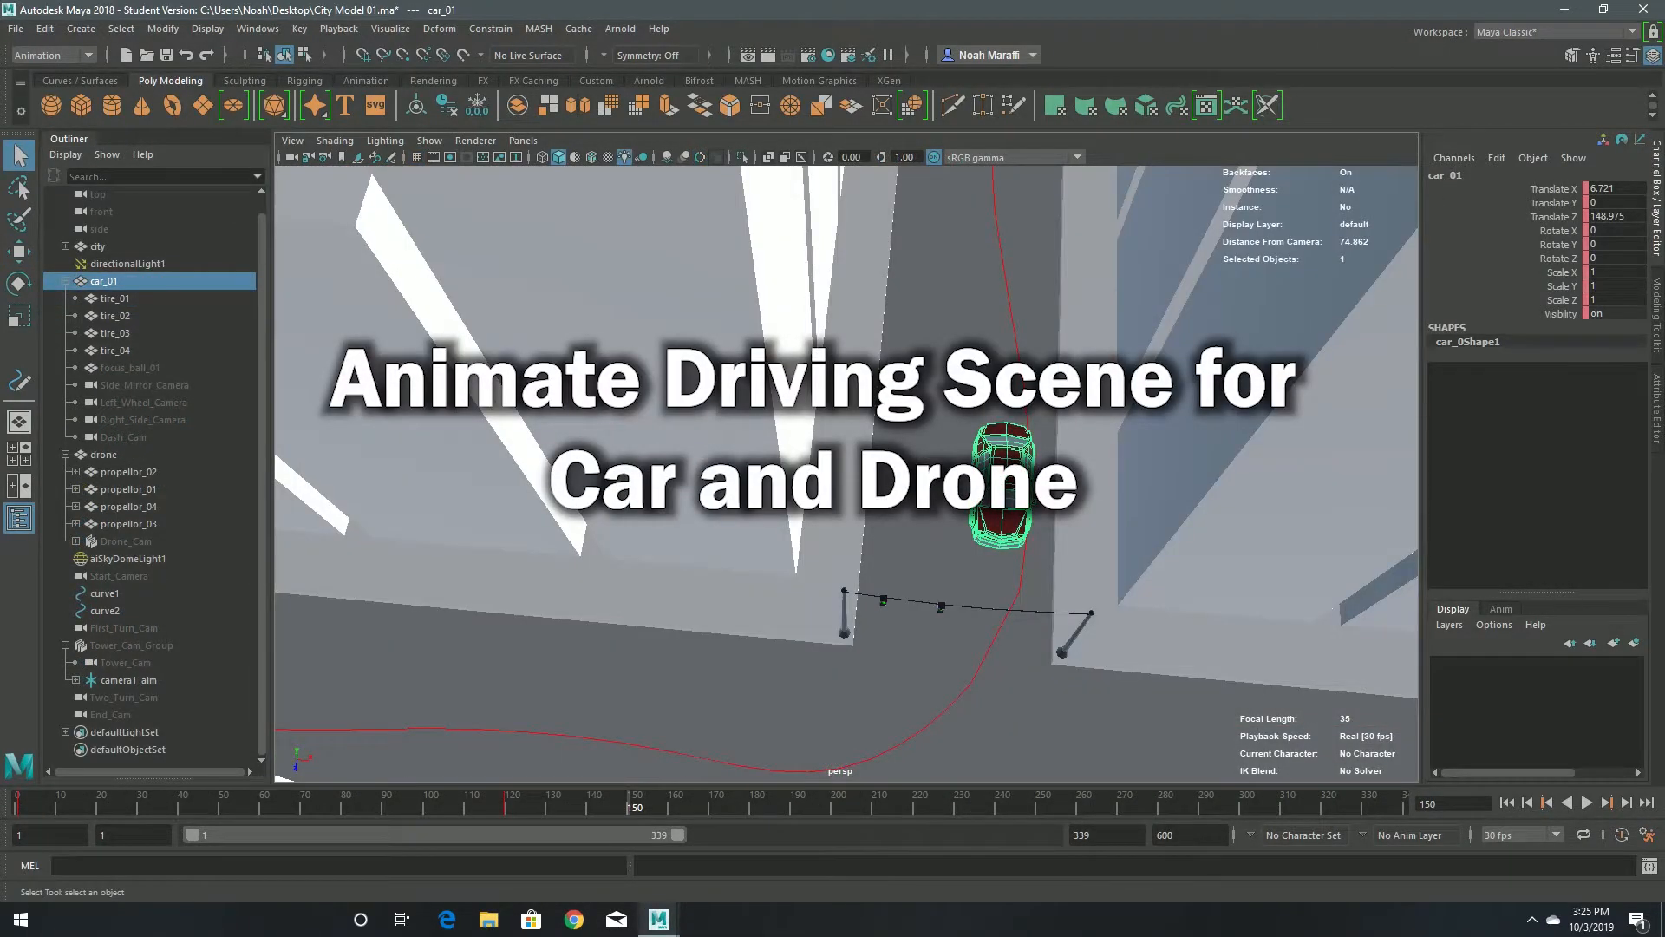
pyautogui.press('w')
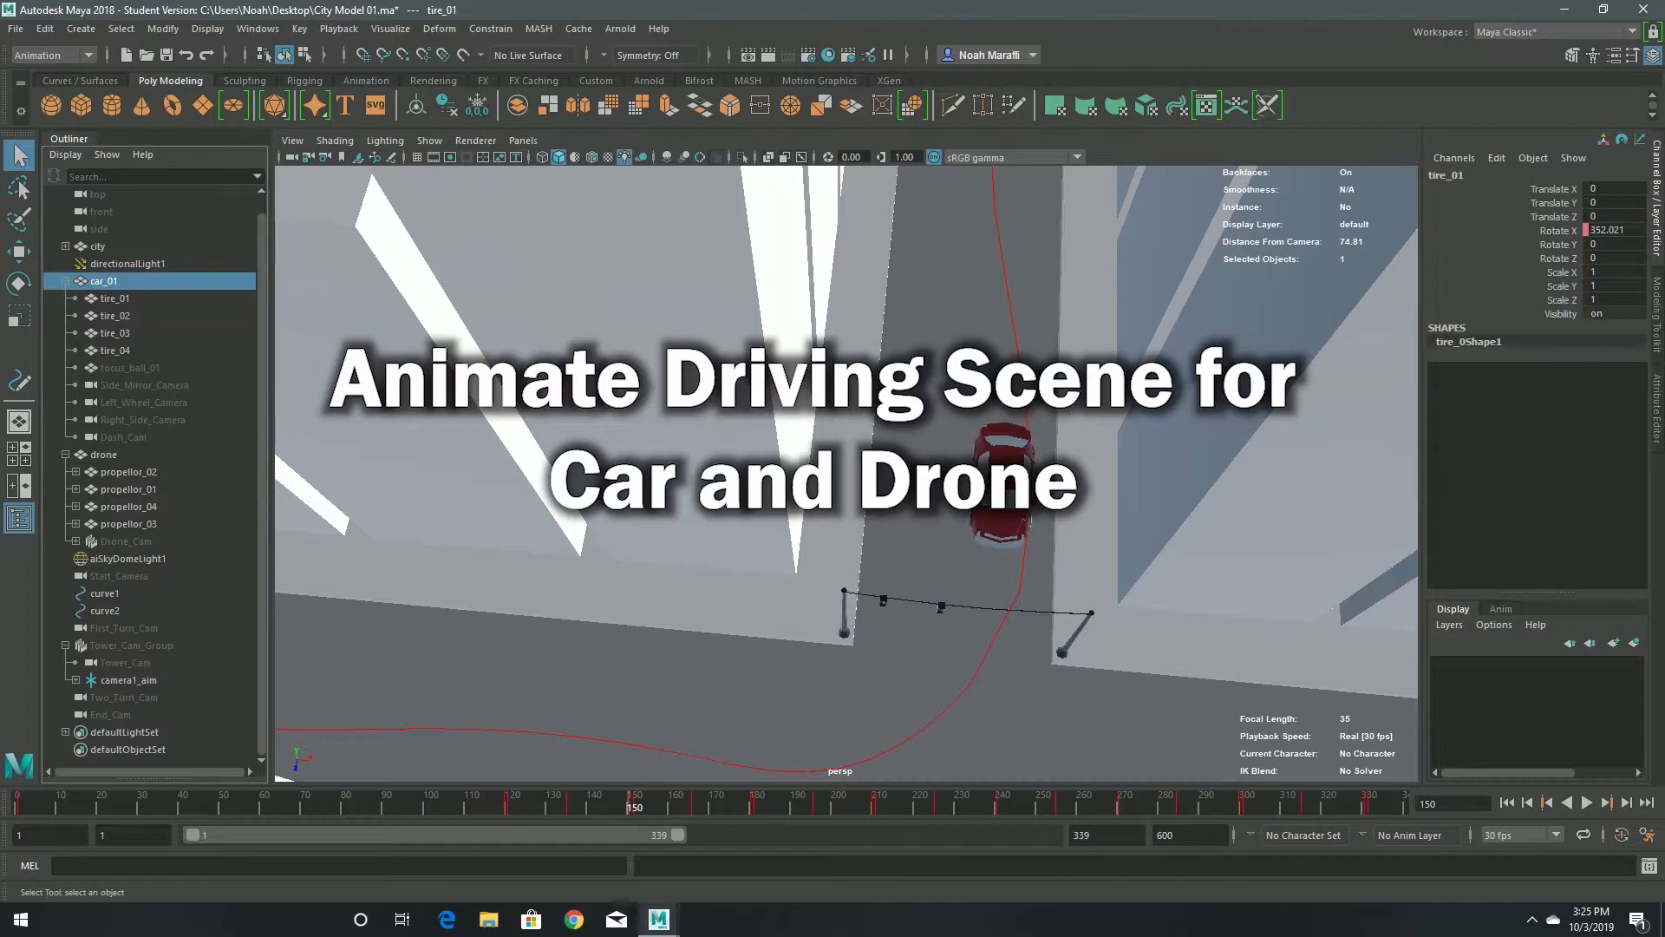
pyautogui.moveTo(997, 568); pyautogui.dragTo(996, 594)
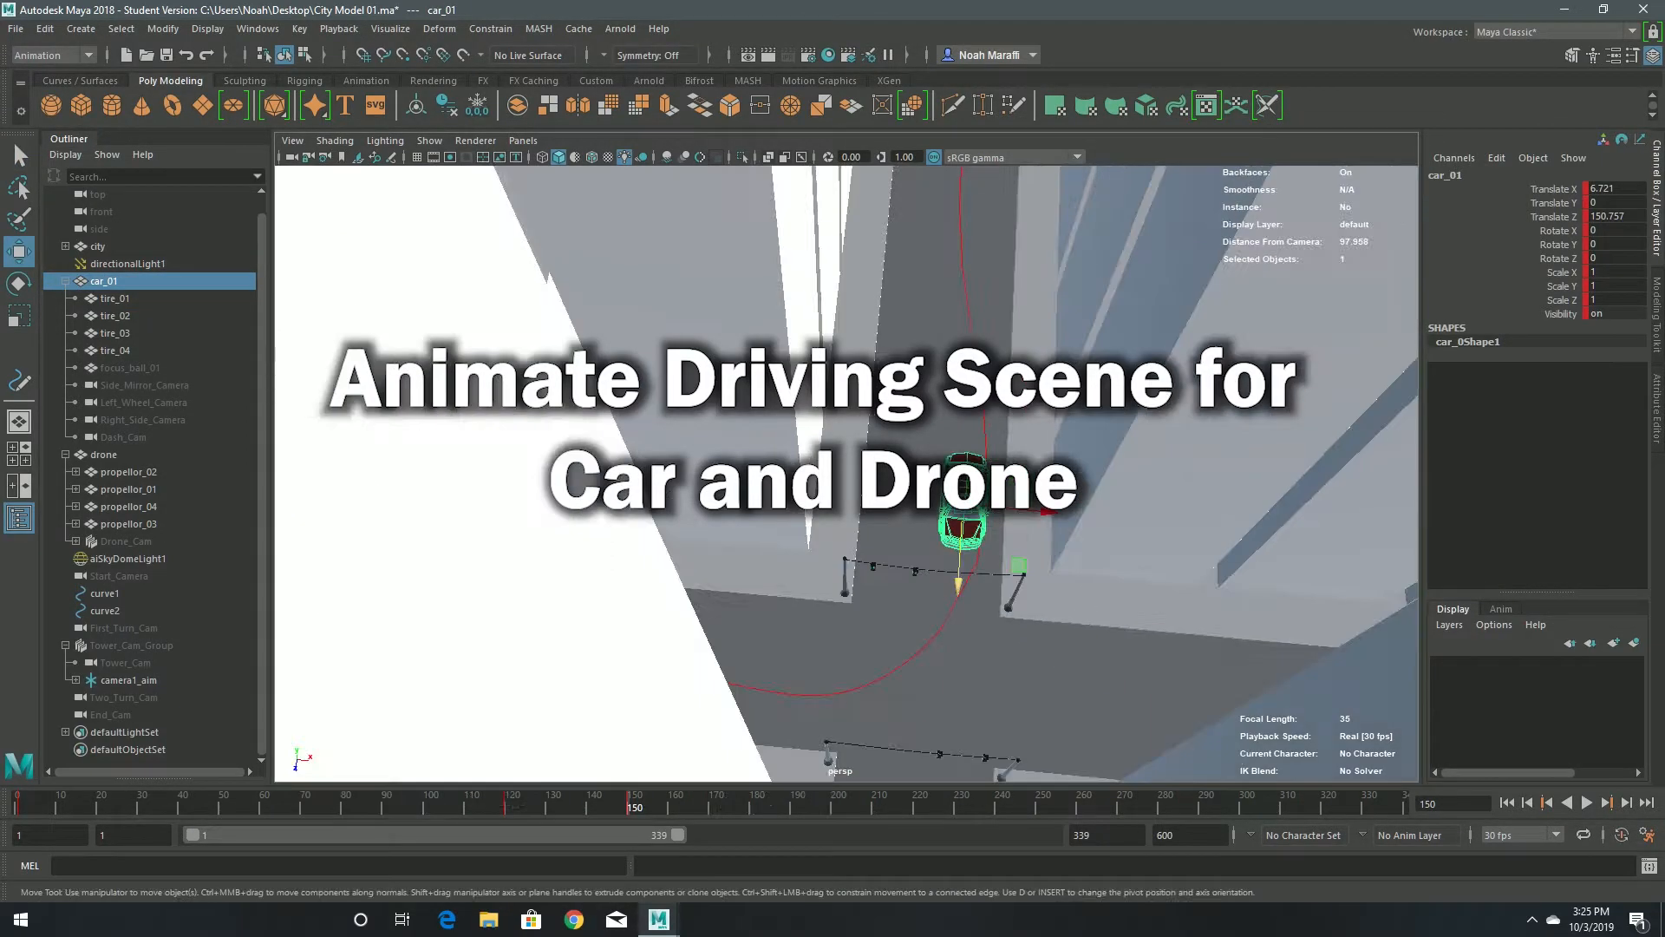
# - Try placing and keying car_01 inside the first turn at frame 150, rotated to -53.647 in Y
pyautogui.moveTo(954, 607); pyautogui.dragTo(949, 746)
pyautogui.moveTo(1043, 666); pyautogui.dragTo(1012, 668)
pyautogui.moveTo(918, 744); pyautogui.dragTo(902, 741)
pyautogui.press('e')
pyautogui.press('s')
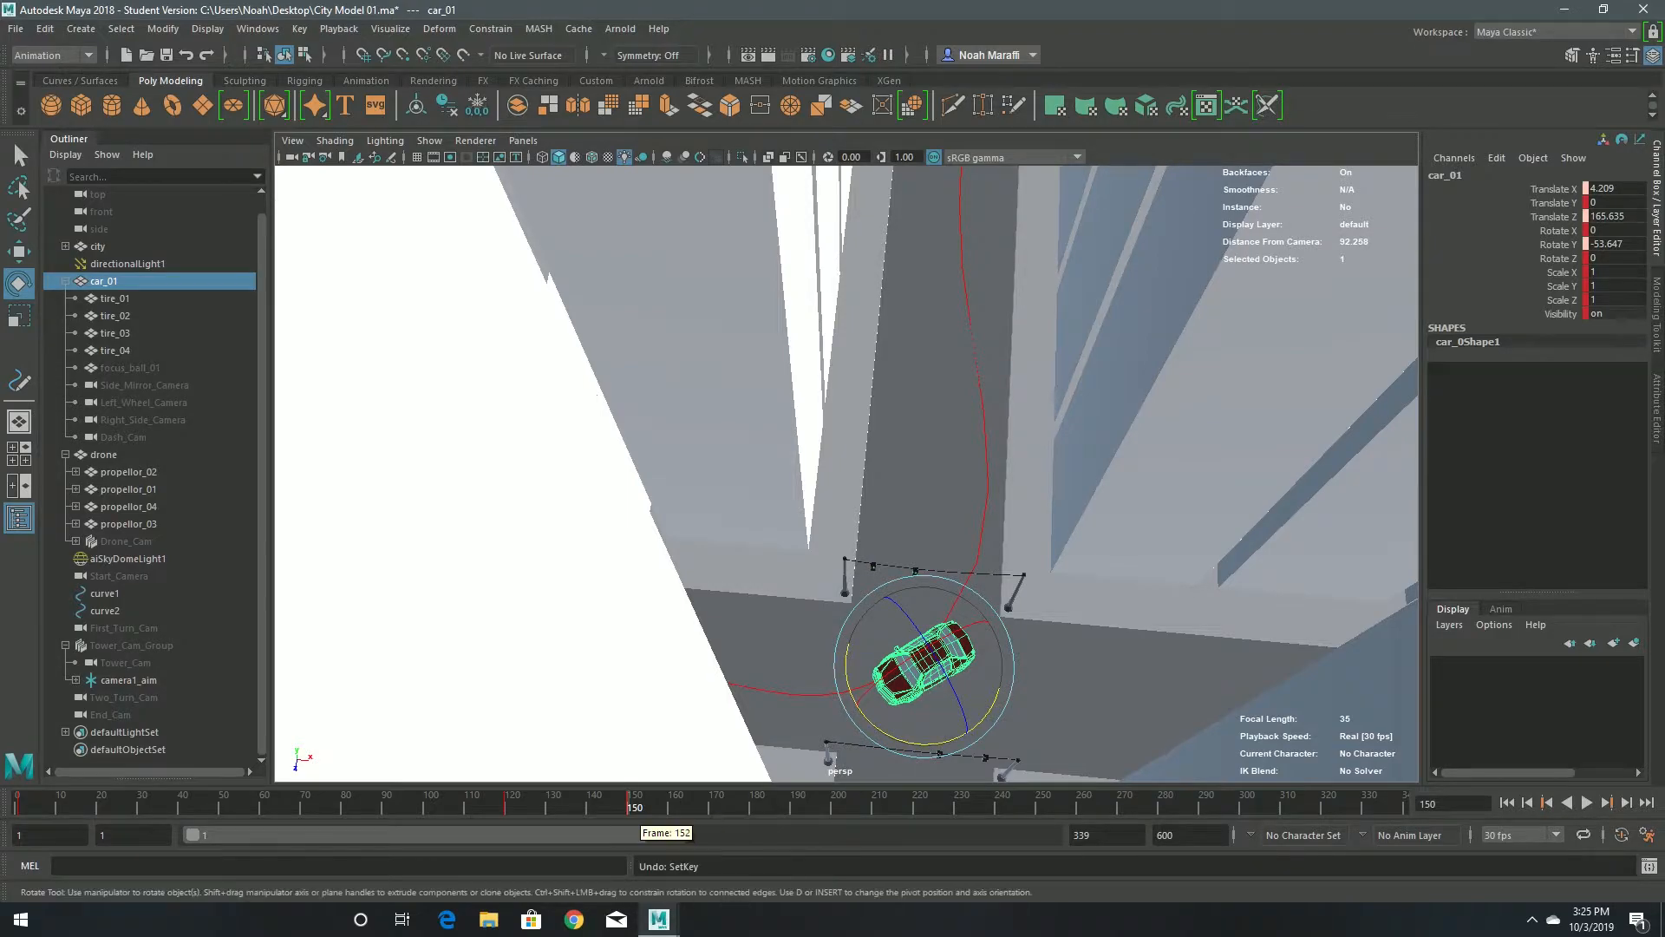
# - At frame 165, key car_01 inside the first turn at about Translate X 3.4, Translate Z 165 and Rotate Y -36.5
pyautogui.hotkey('alt', 'v')
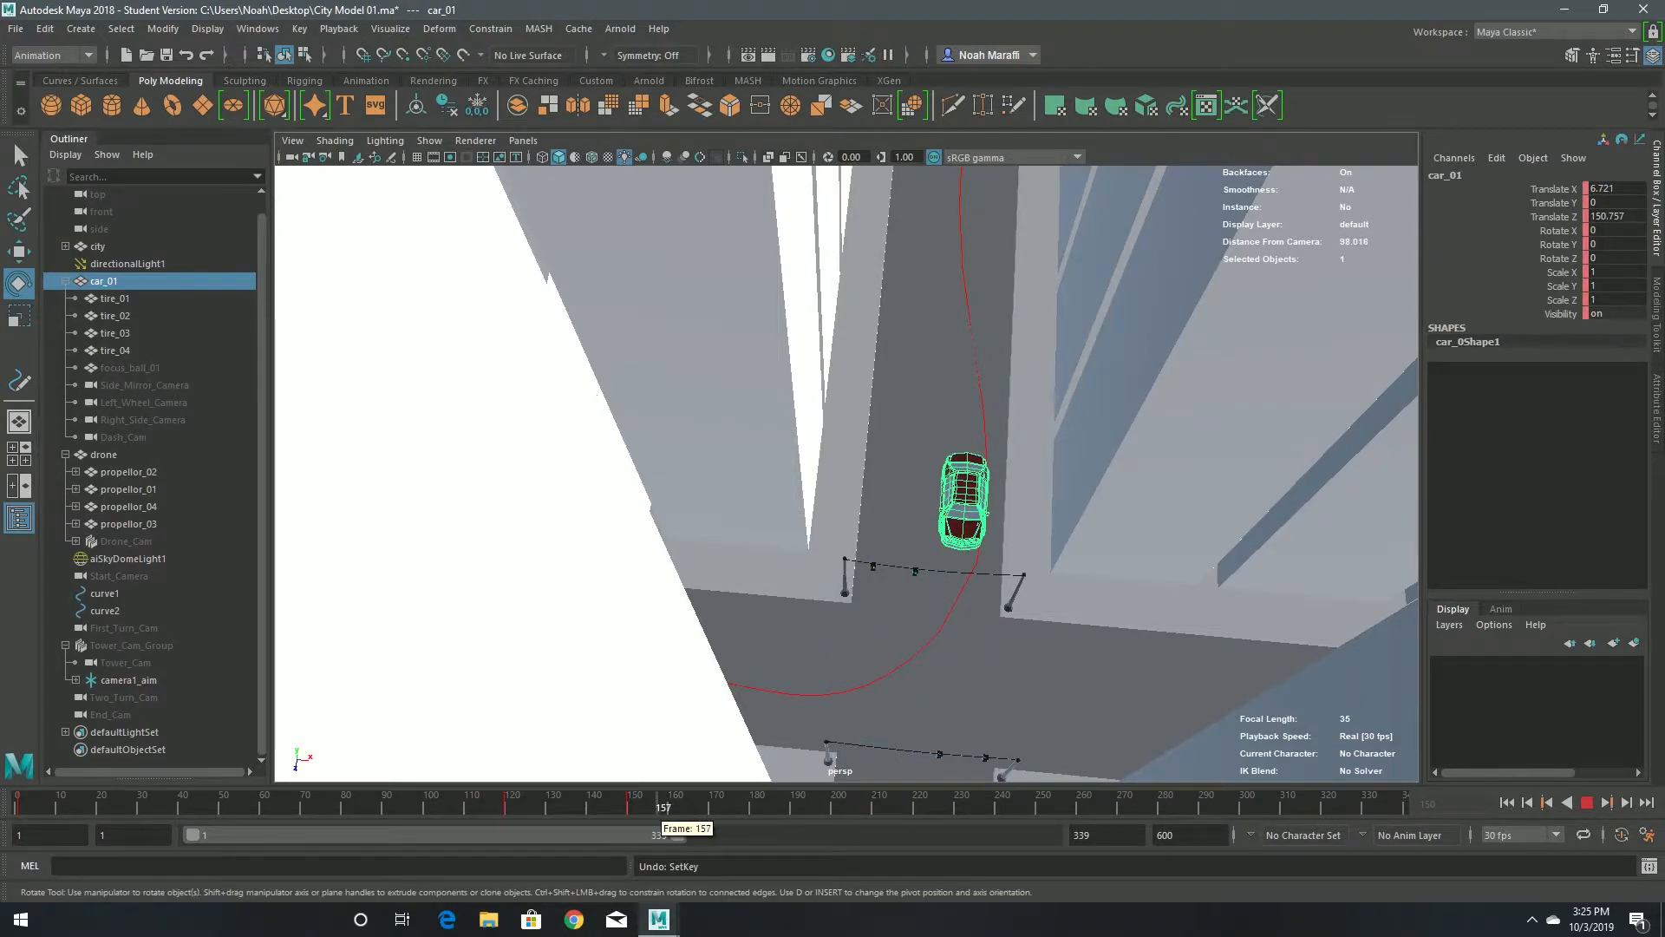
pyautogui.moveTo(691, 807); pyautogui.dragTo(691, 807)
pyautogui.press('w')
pyautogui.moveTo(959, 583); pyautogui.dragTo(951, 723)
pyautogui.moveTo(1042, 647); pyautogui.dragTo(1007, 645)
pyautogui.moveTo(917, 722); pyautogui.dragTo(921, 732)
pyautogui.press('e')
pyautogui.press('w')
pyautogui.moveTo(1007, 660); pyautogui.dragTo(1000, 659)
# - At frame 180, key car_01 past the first turn at Translate X -9.434, Translate Z 168.798 and Rotate Y -90
pyautogui.hotkey('alt', 'v')
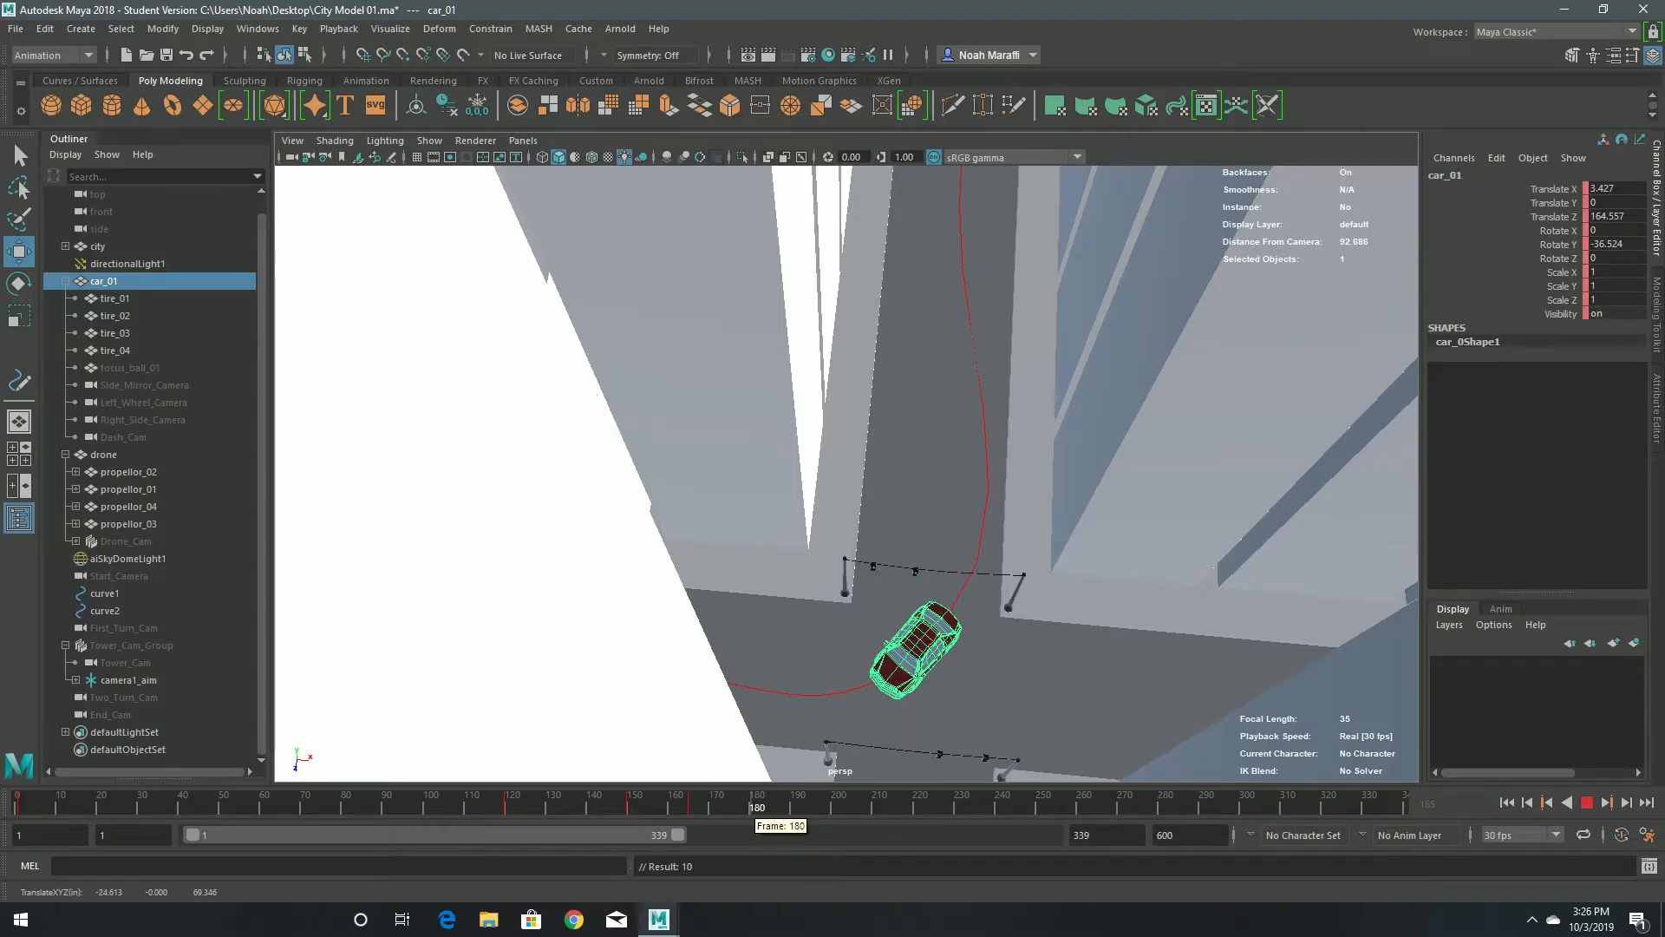
pyautogui.keyDown('alt'); pyautogui.moveTo(855, 555); pyautogui.dragTo(1015, 520); pyautogui.keyUp('alt')
pyautogui.moveTo(1219, 456); pyautogui.dragTo(1141, 548)
pyautogui.moveTo(1155, 654); pyautogui.dragTo(1204, 697)
pyautogui.moveTo(1188, 579); pyautogui.dragTo(1179, 587)
pyautogui.moveTo(1196, 705); pyautogui.dragTo(1194, 701)
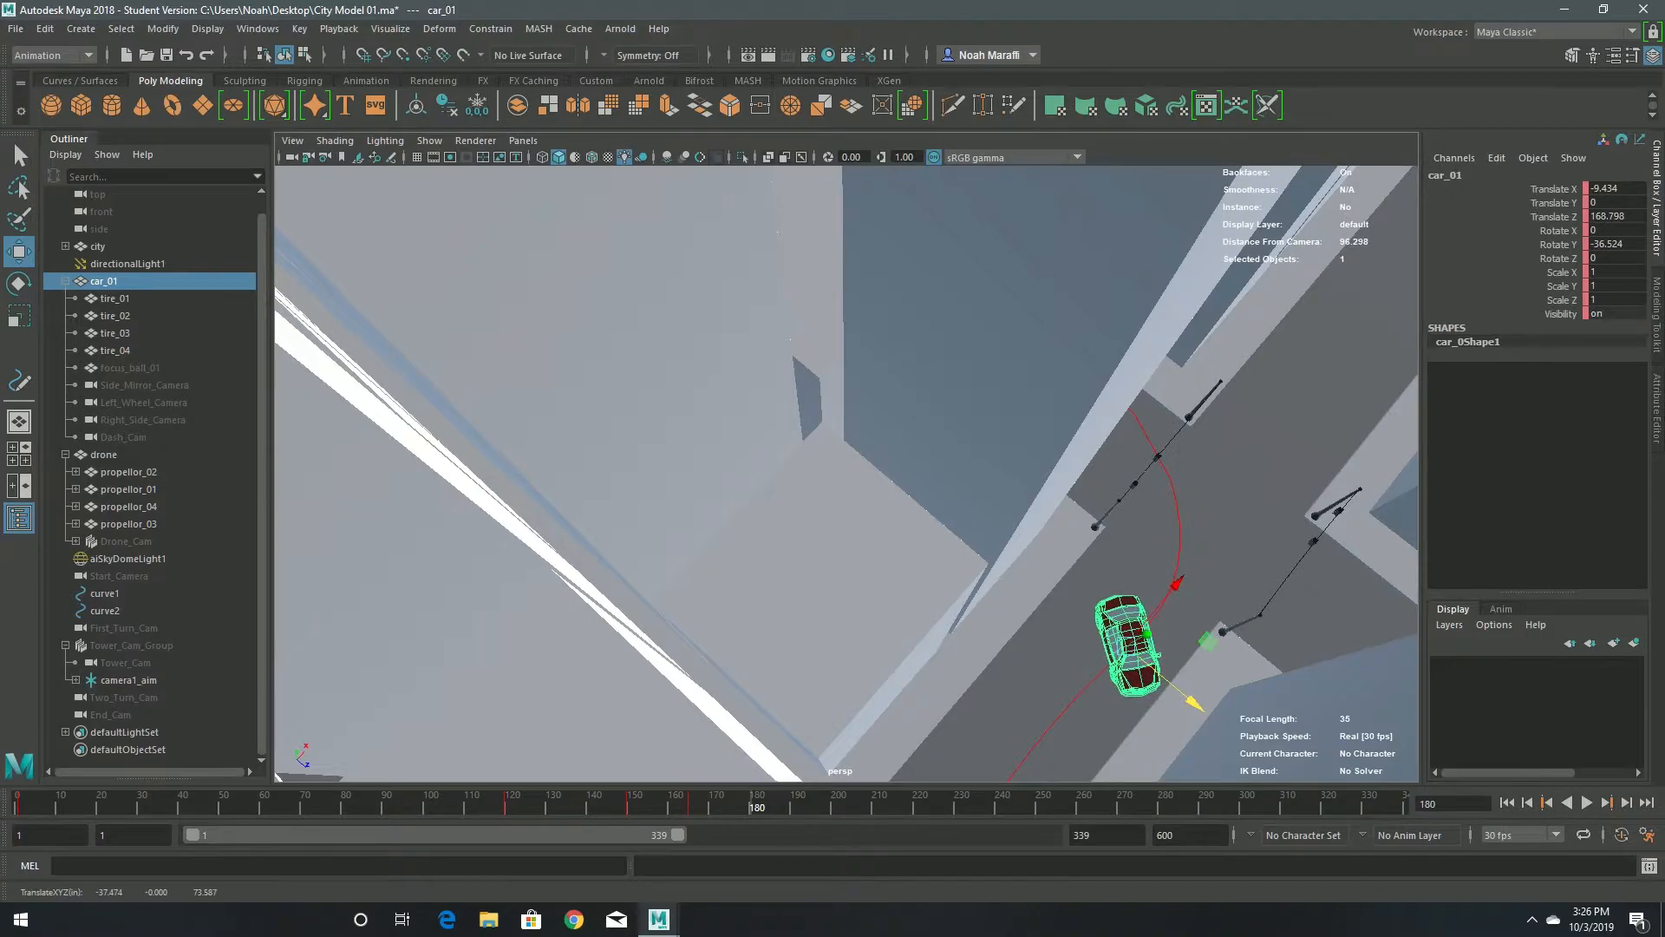
pyautogui.keyDown('alt'); pyautogui.moveTo(1190, 690); pyautogui.dragTo(1067, 621, button='middle'); pyautogui.keyUp('alt')
pyautogui.press('e')
pyautogui.moveTo(1065, 626); pyautogui.dragTo(941, 623)
pyautogui.hotkey('ctrl', 'z')
pyautogui.press('j')
pyautogui.press('w')
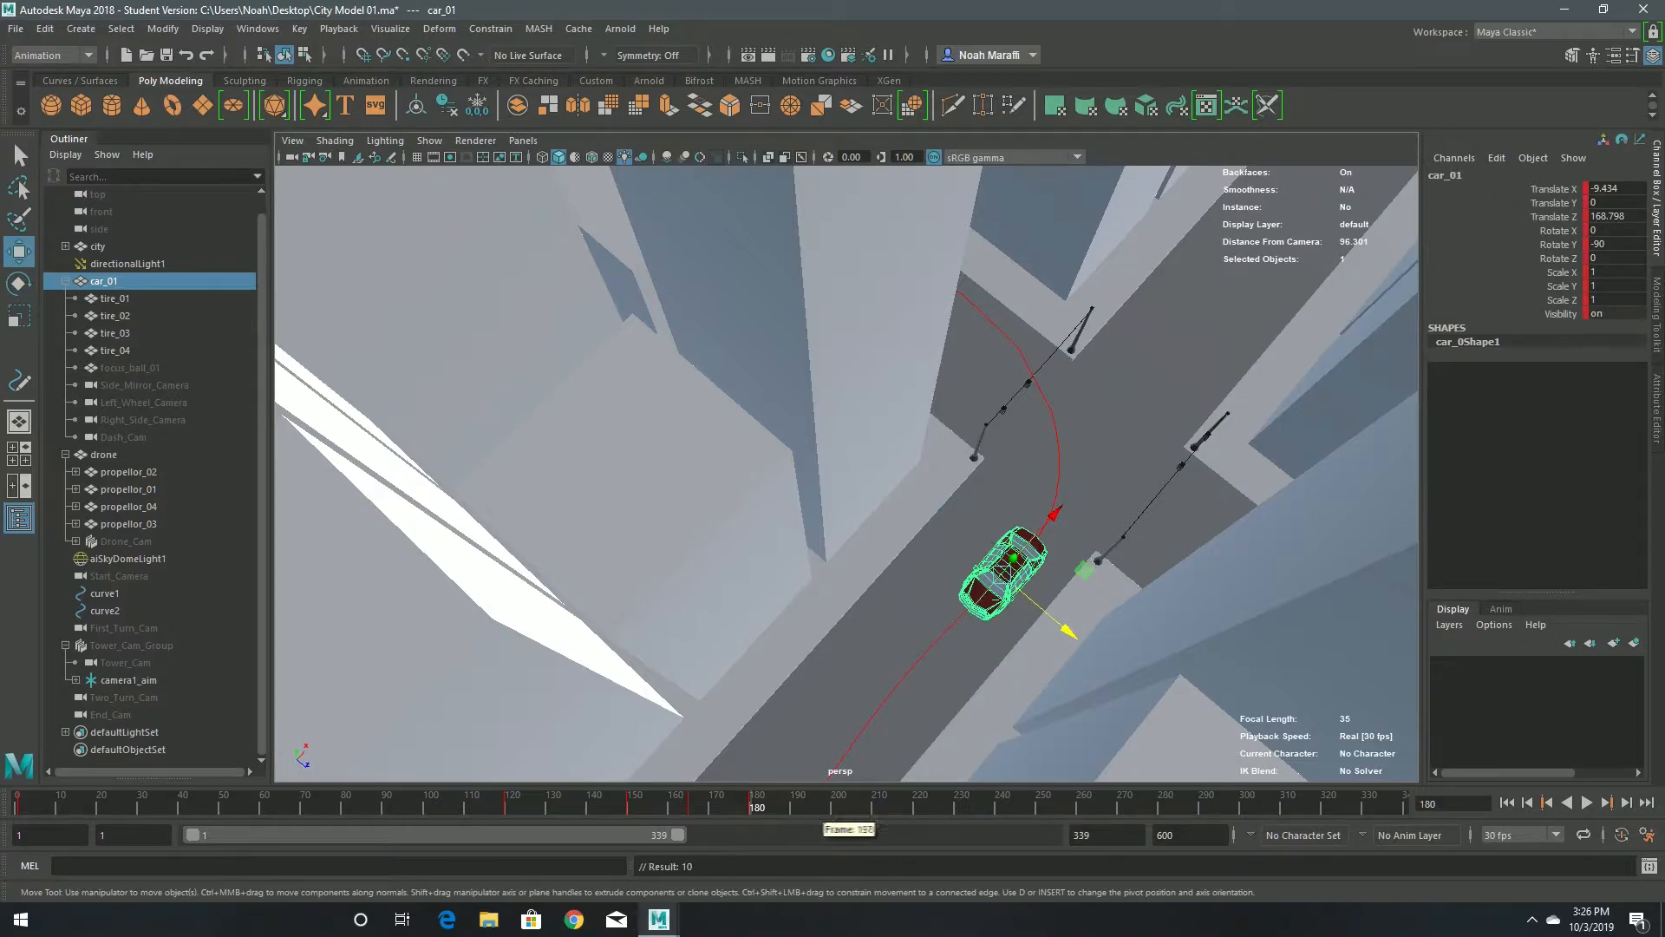
# - At frame 210, move car_01 along the street to Translate X -47.269 and key it before the second turn
pyautogui.scroll(-5, 846, 472)
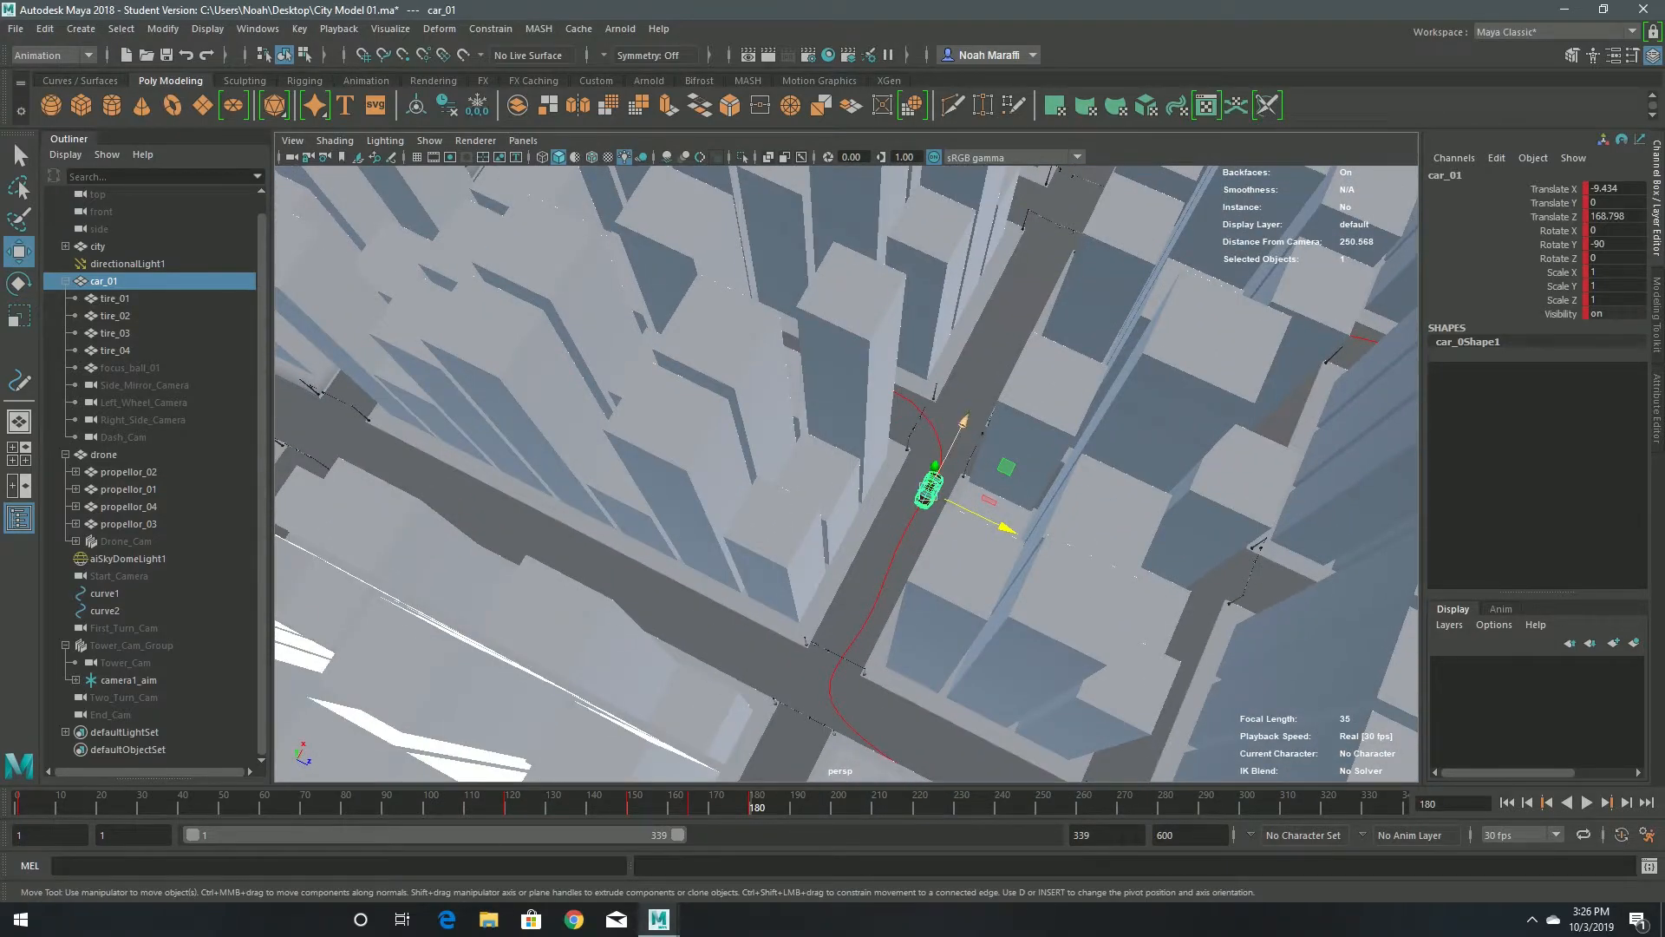
pyautogui.moveTo(961, 425); pyautogui.dragTo(888, 569)
pyautogui.keyDown('alt'); pyautogui.moveTo(887, 569); pyautogui.dragTo(876, 411, button='middle'); pyautogui.keyUp('alt')
pyautogui.scroll(3, 875, 411)
pyautogui.moveTo(843, 806); pyautogui.dragTo(874, 807)
pyautogui.scroll(-2, 845, 473)
pyautogui.moveTo(972, 248); pyautogui.dragTo(877, 415)
pyautogui.scroll(2, 846, 477)
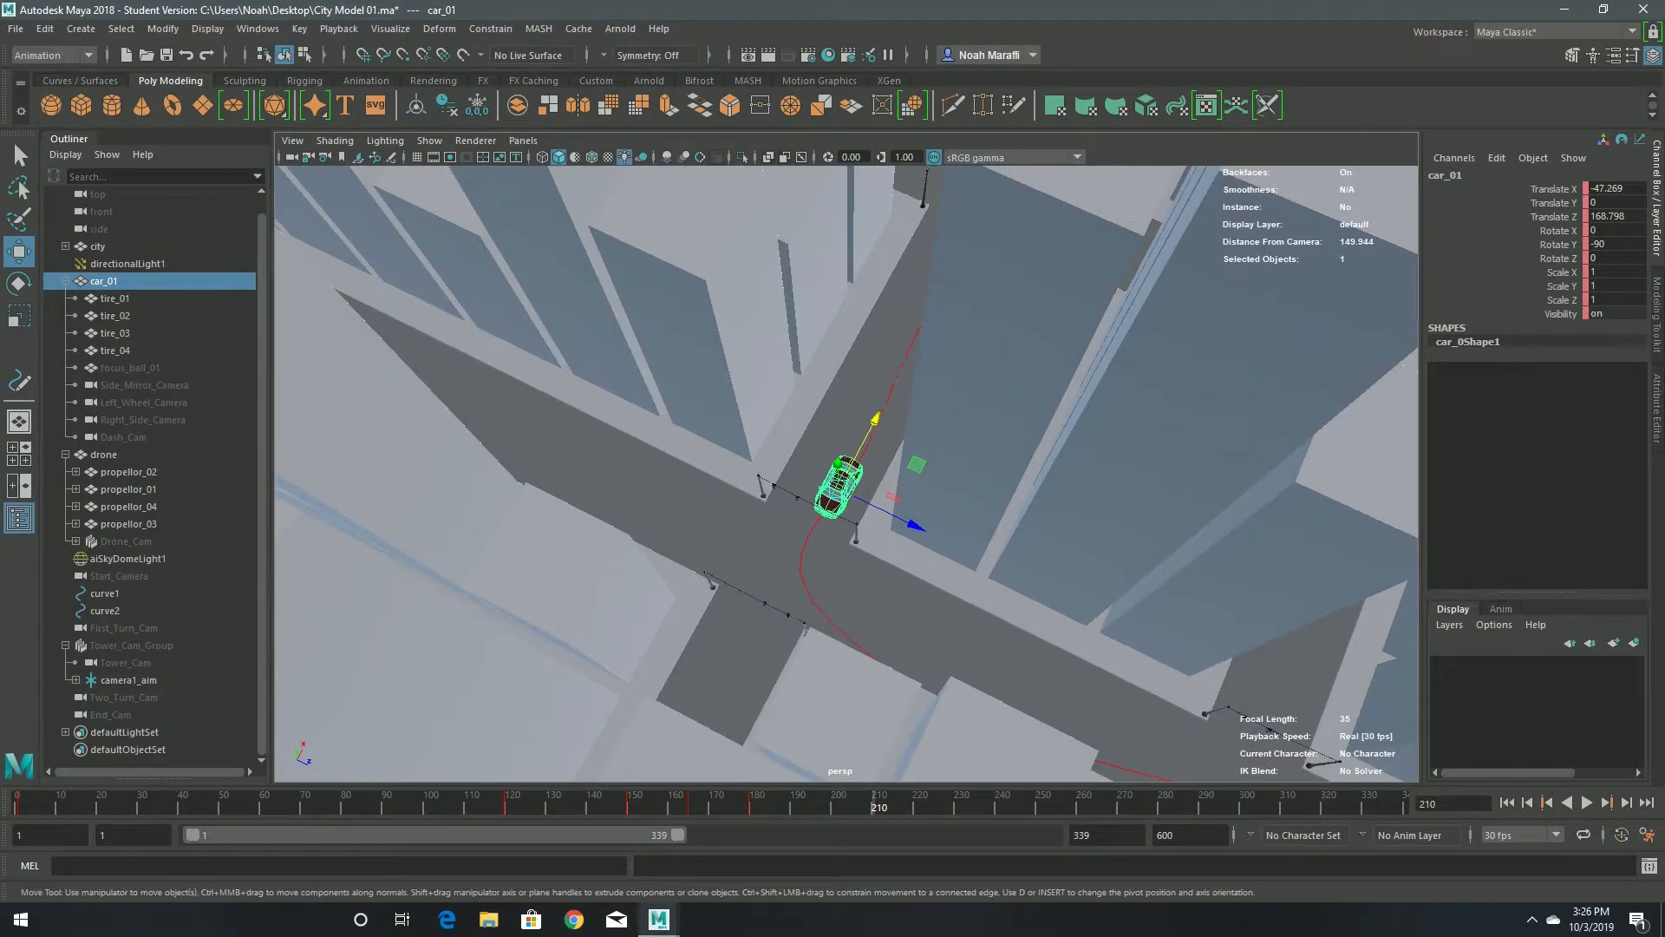
pyautogui.press('s')
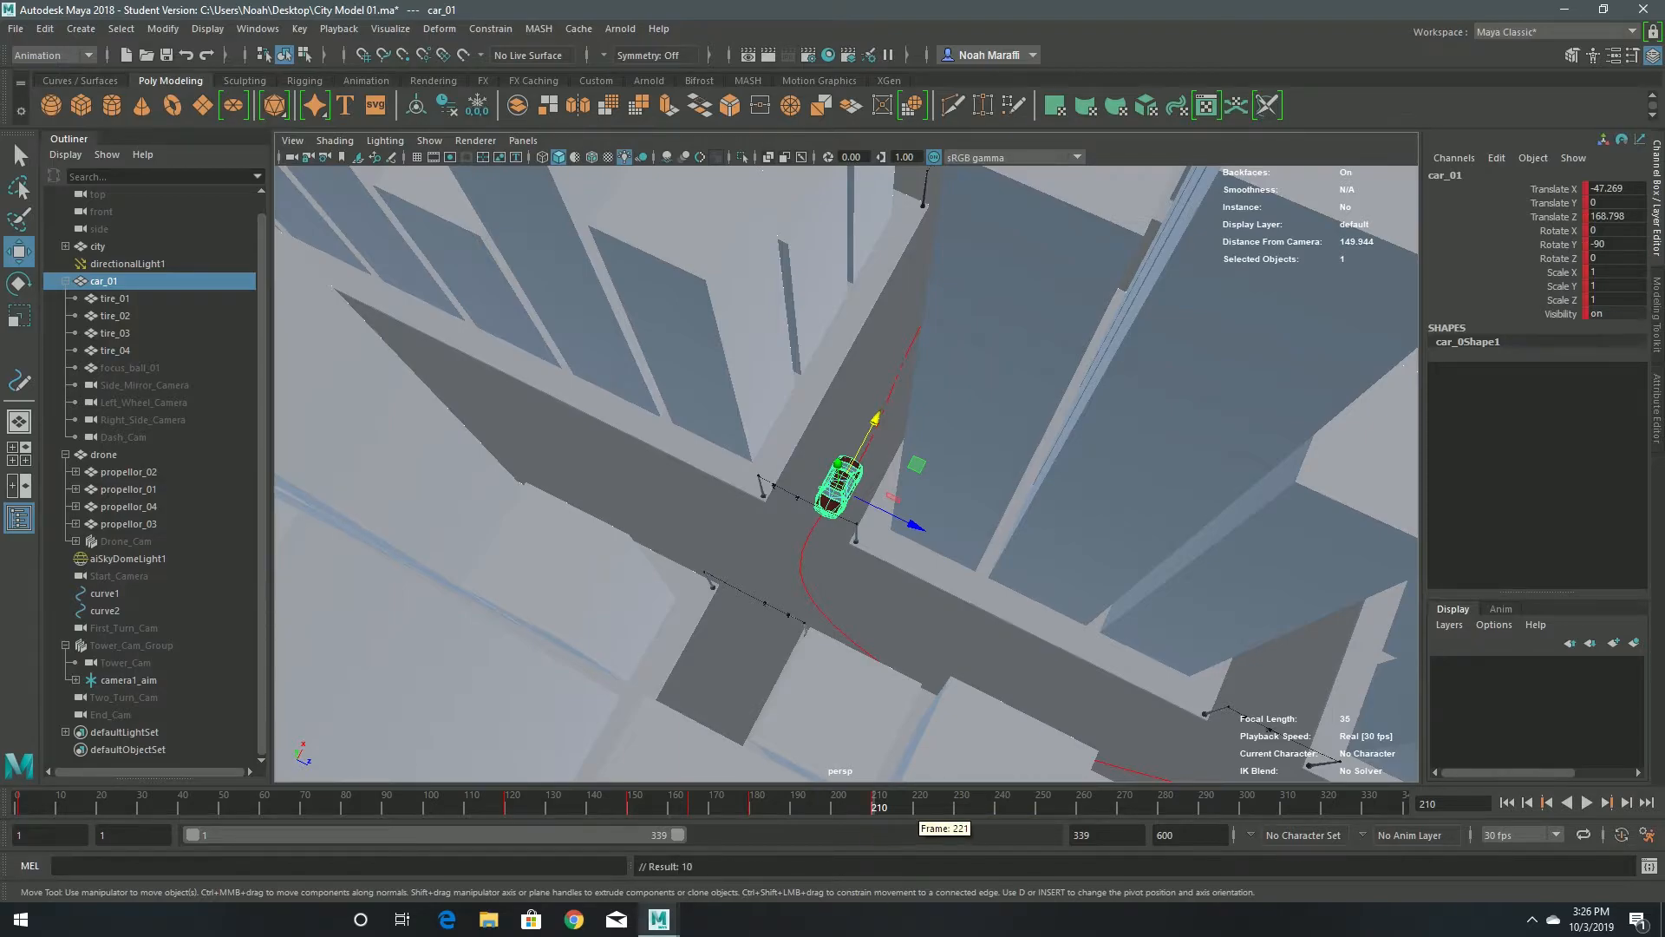
# - At frame 225, place car_01 in the second turn at Translate X -58.396, Translate Z 169.316 and Rotate Y -54.624
pyautogui.hotkey('alt', 'v')
pyautogui.moveTo(931, 806); pyautogui.dragTo(936, 806)
pyautogui.moveTo(875, 422); pyautogui.dragTo(840, 486)
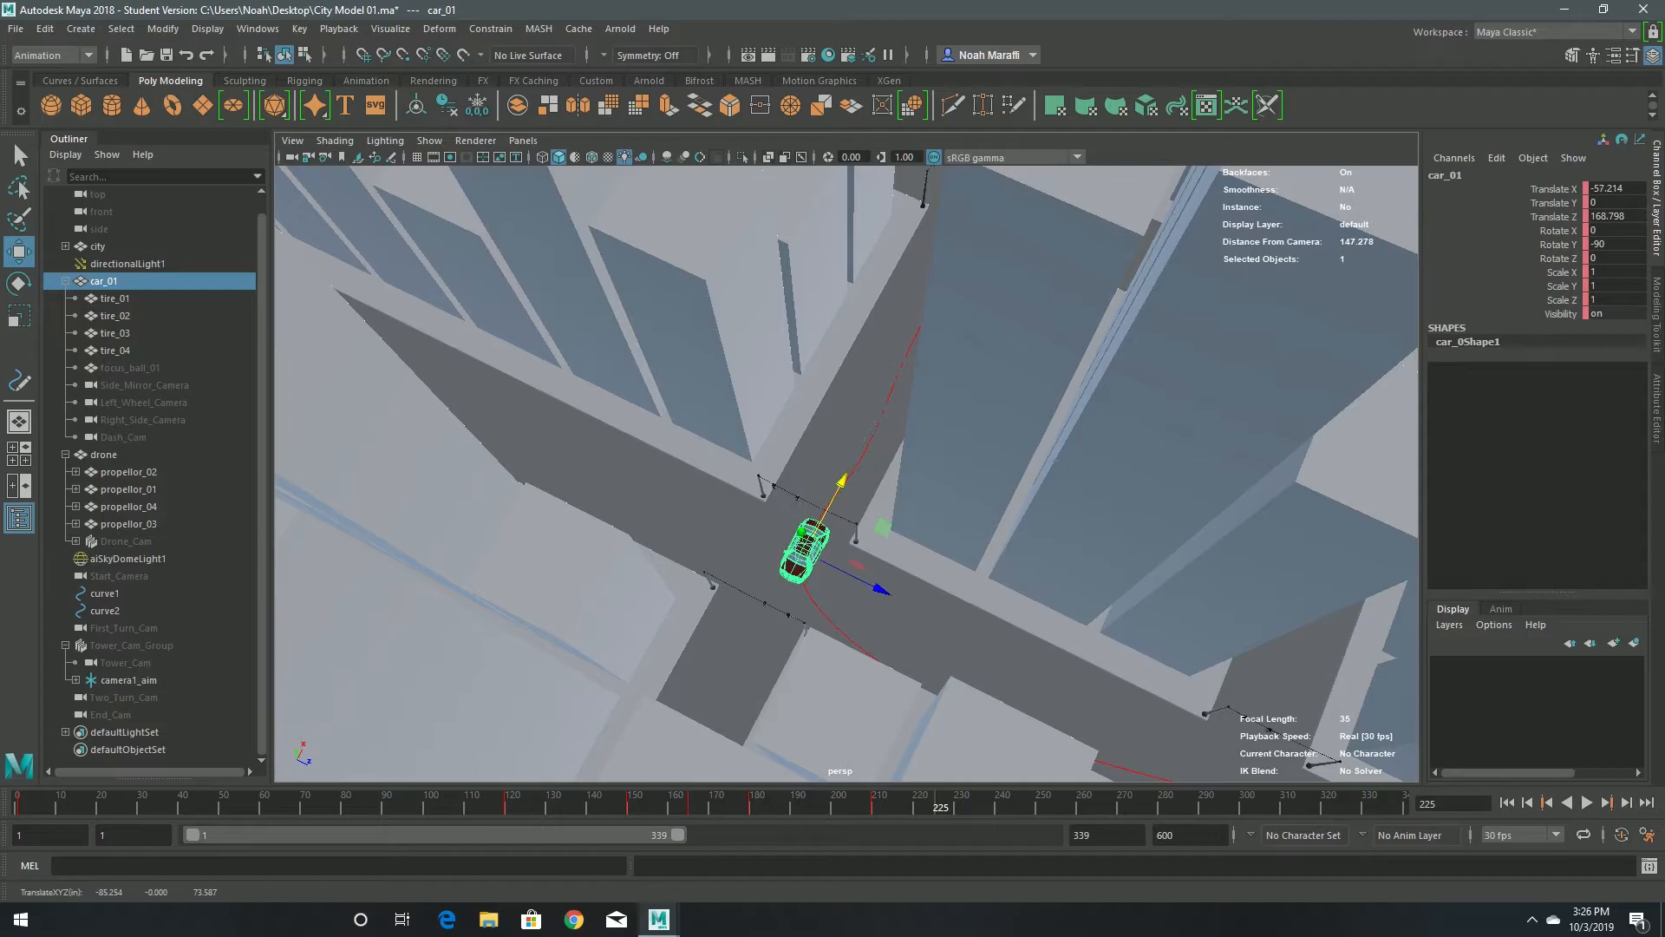
pyautogui.press('e')
pyautogui.moveTo(794, 628); pyautogui.dragTo(838, 622)
pyautogui.press('w')
pyautogui.moveTo(839, 482); pyautogui.dragTo(836, 493)
pyautogui.moveTo(875, 600); pyautogui.dragTo(877, 599)
pyautogui.moveTo(840, 493); pyautogui.dragTo(839, 496)
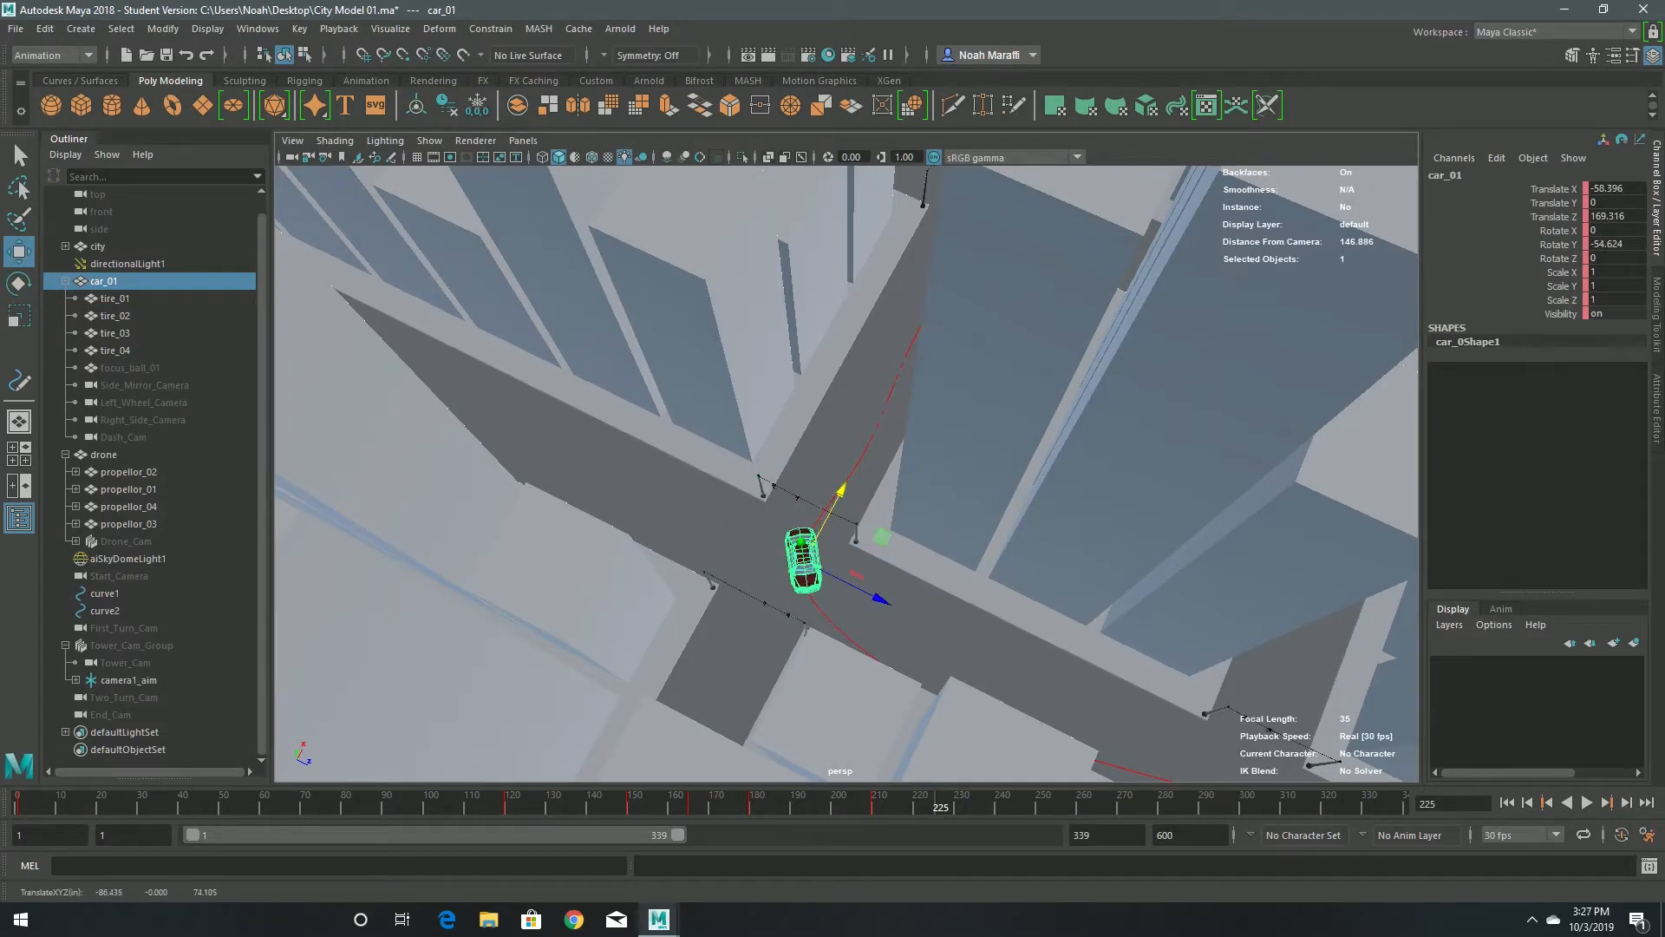
# - At frame 240, move car_01 out of the second turn along the path curve
pyautogui.click(998, 806)
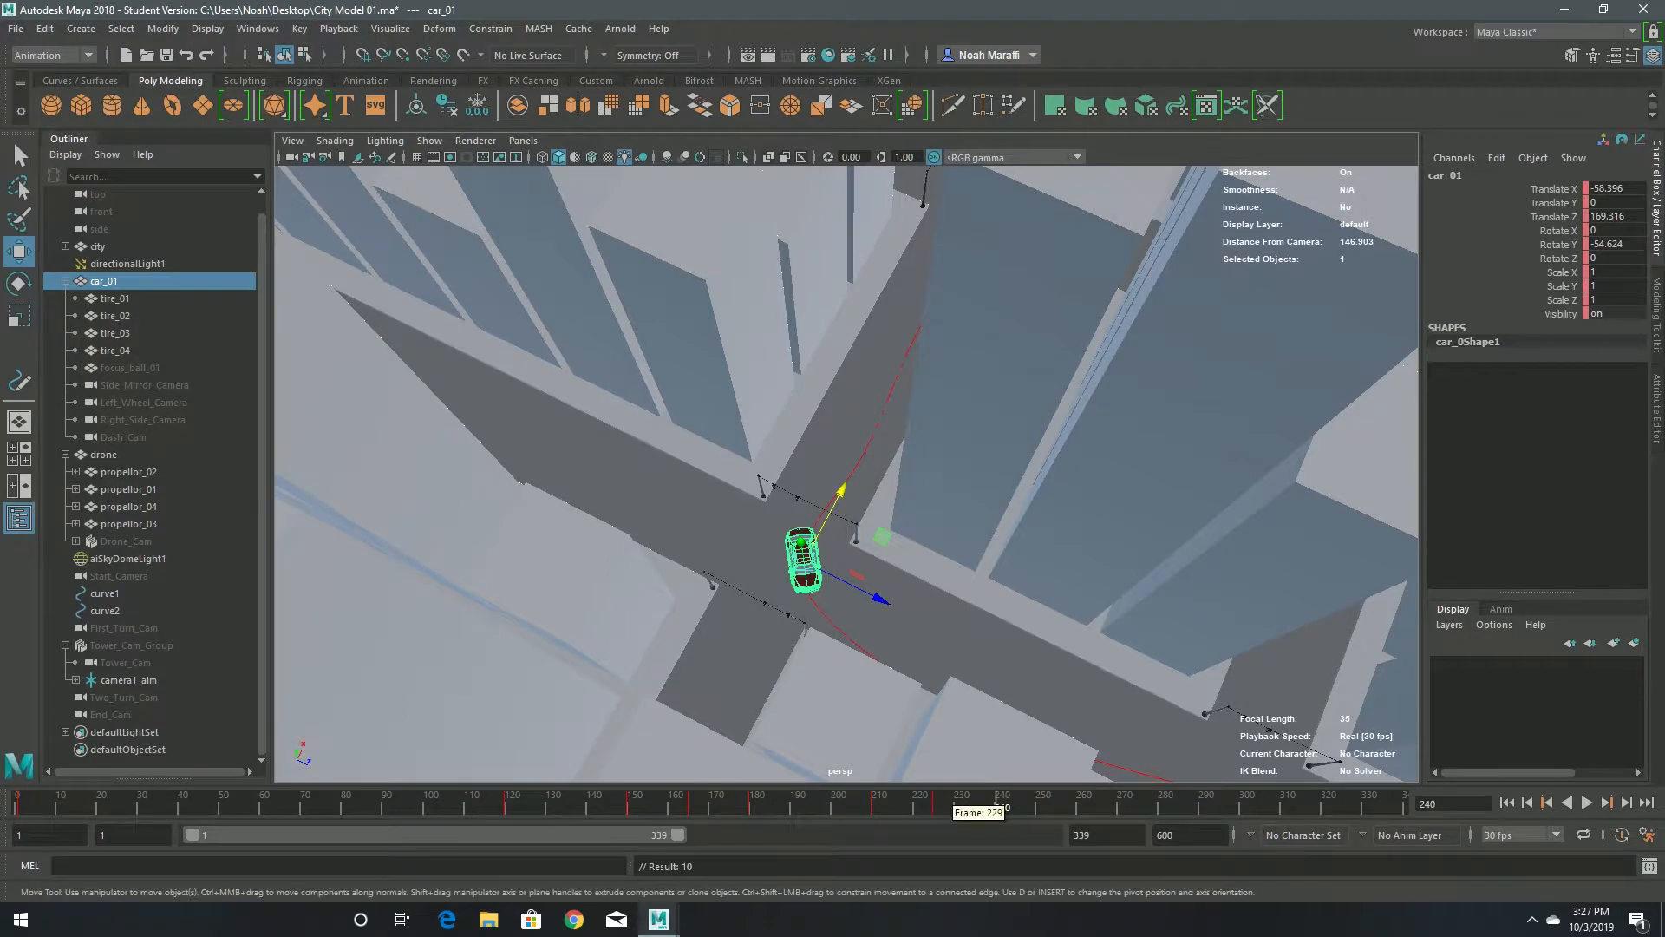
pyautogui.click(139, 402)
pyautogui.click(104, 281)
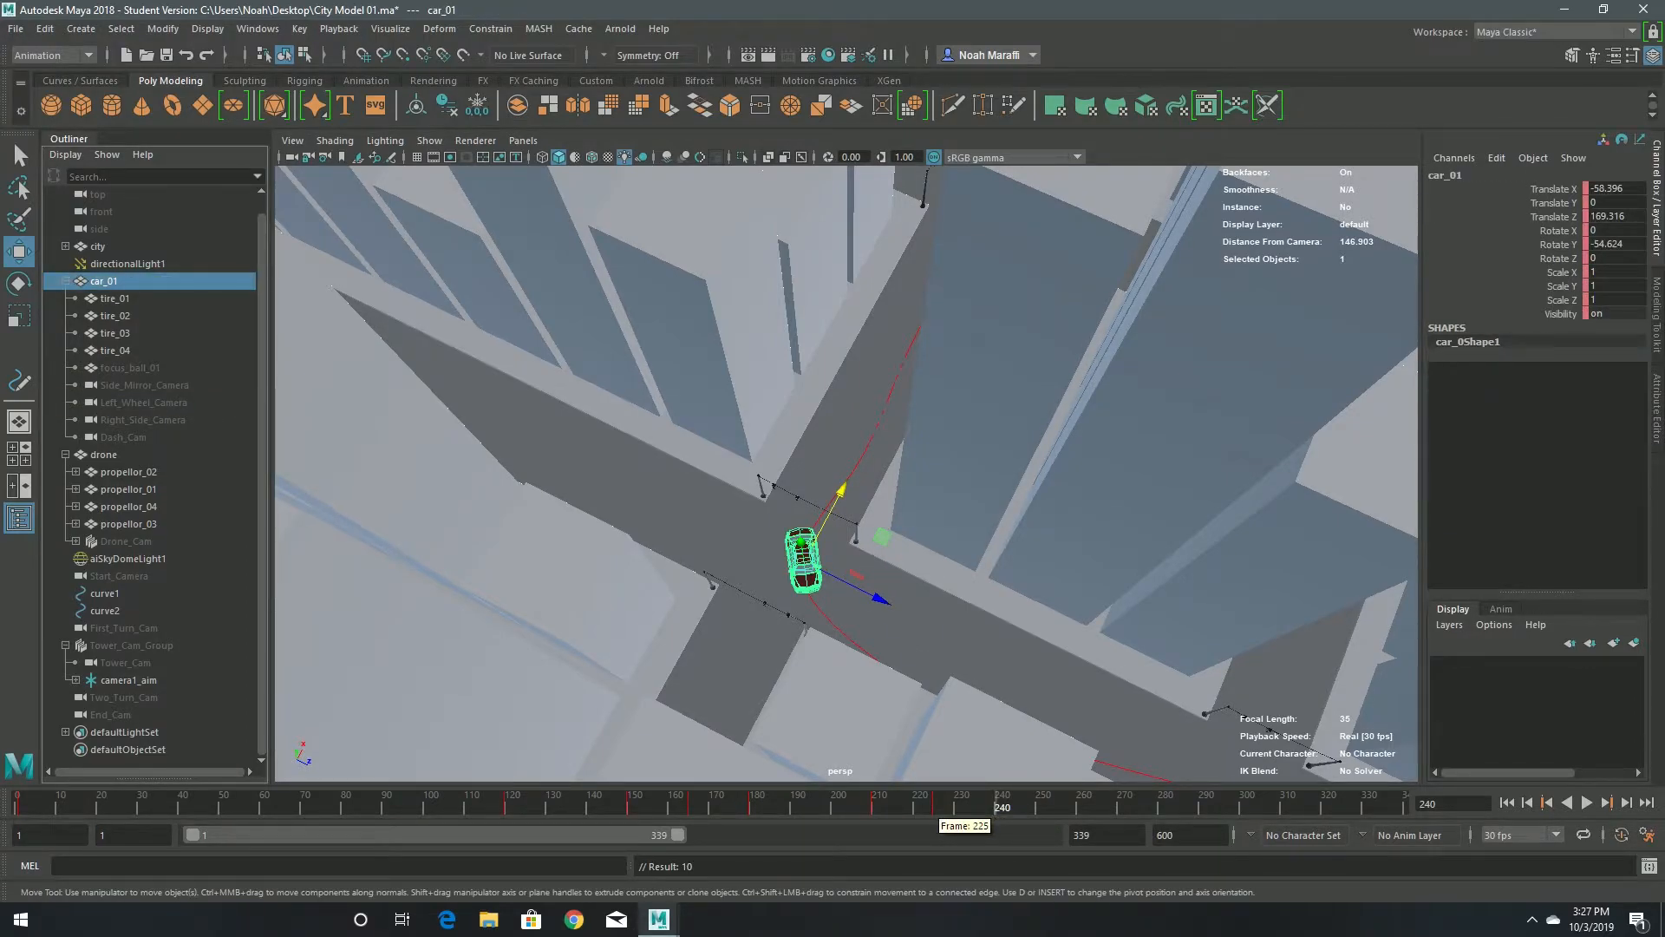
pyautogui.moveTo(880, 600); pyautogui.dragTo(910, 633)
pyautogui.keyDown('alt'); pyautogui.moveTo(910, 633); pyautogui.dragTo(1067, 486, button='middle'); pyautogui.keyUp('alt')
pyautogui.keyDown('alt'); pyautogui.moveTo(1067, 485); pyautogui.dragTo(997, 455); pyautogui.keyUp('alt')
pyautogui.moveTo(1005, 441); pyautogui.dragTo(985, 445)
pyautogui.press('e')
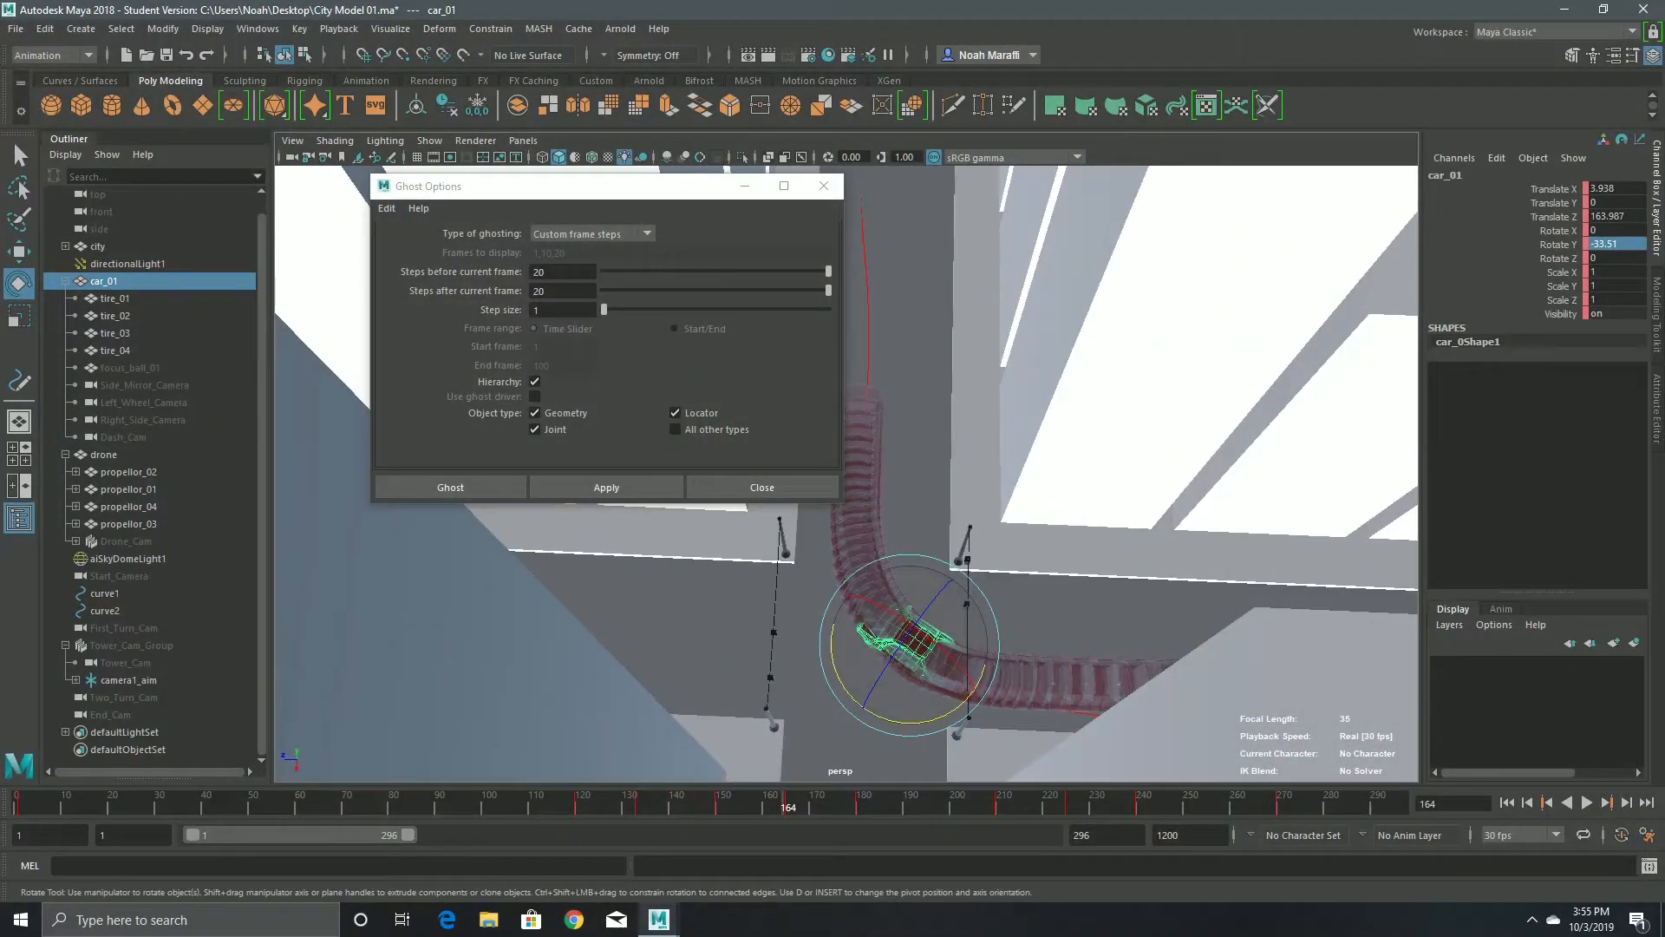
# - With ghosting on, adjust car_01 at frame 165 to Translate Z 168.199 and Rotate Y -64.511 and key it
pyautogui.hotkey('alt', 'v')
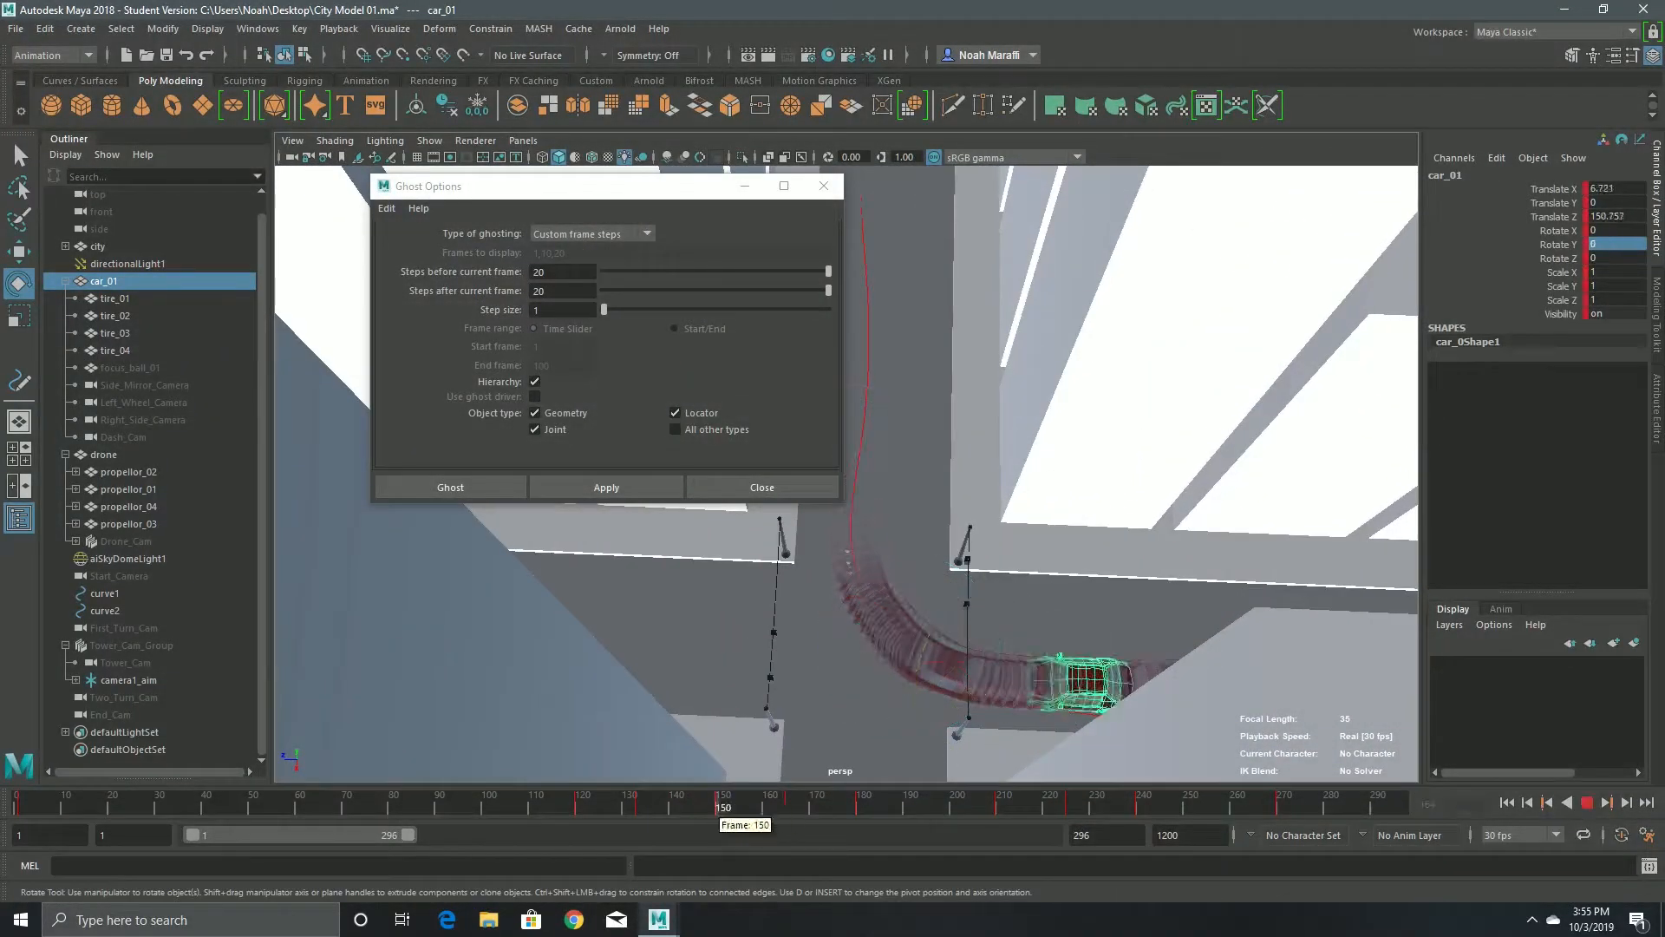
pyautogui.hotkey('alt', 'v')
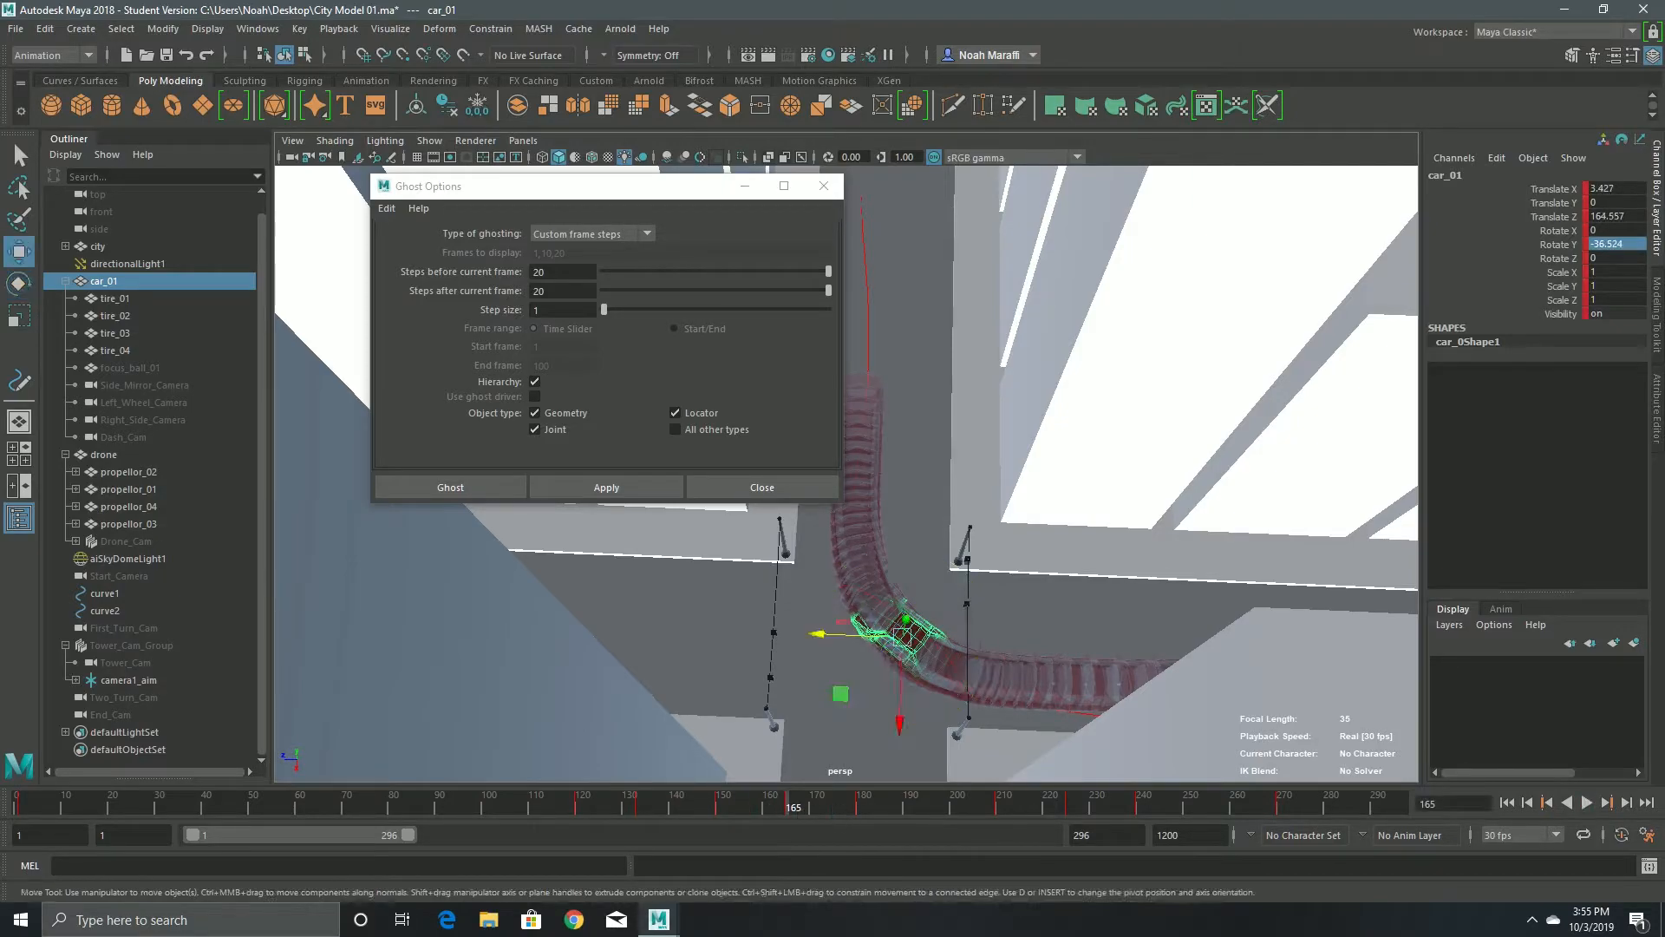
pyautogui.moveTo(859, 715); pyautogui.dragTo(821, 706)
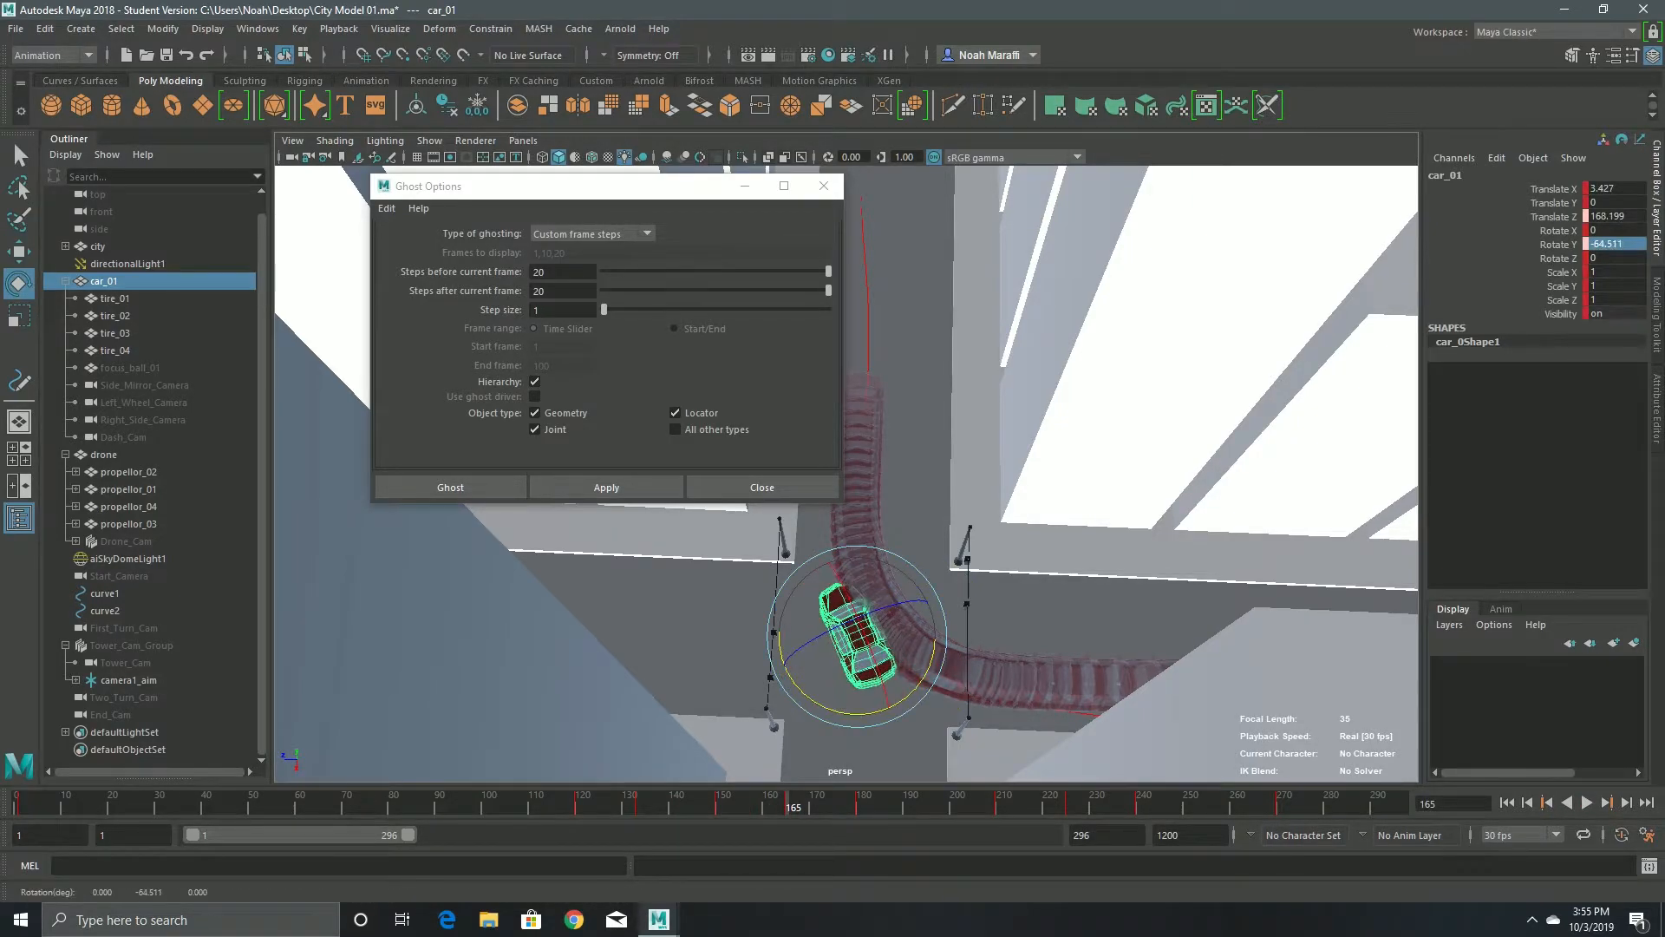
pyautogui.press('s')
pyautogui.moveTo(681, 804); pyautogui.dragTo(793, 804)
# - Refine car_01 in the first turn at frame 165 to Translate X 2.369 and Rotate Y -74.732
pyautogui.press('w')
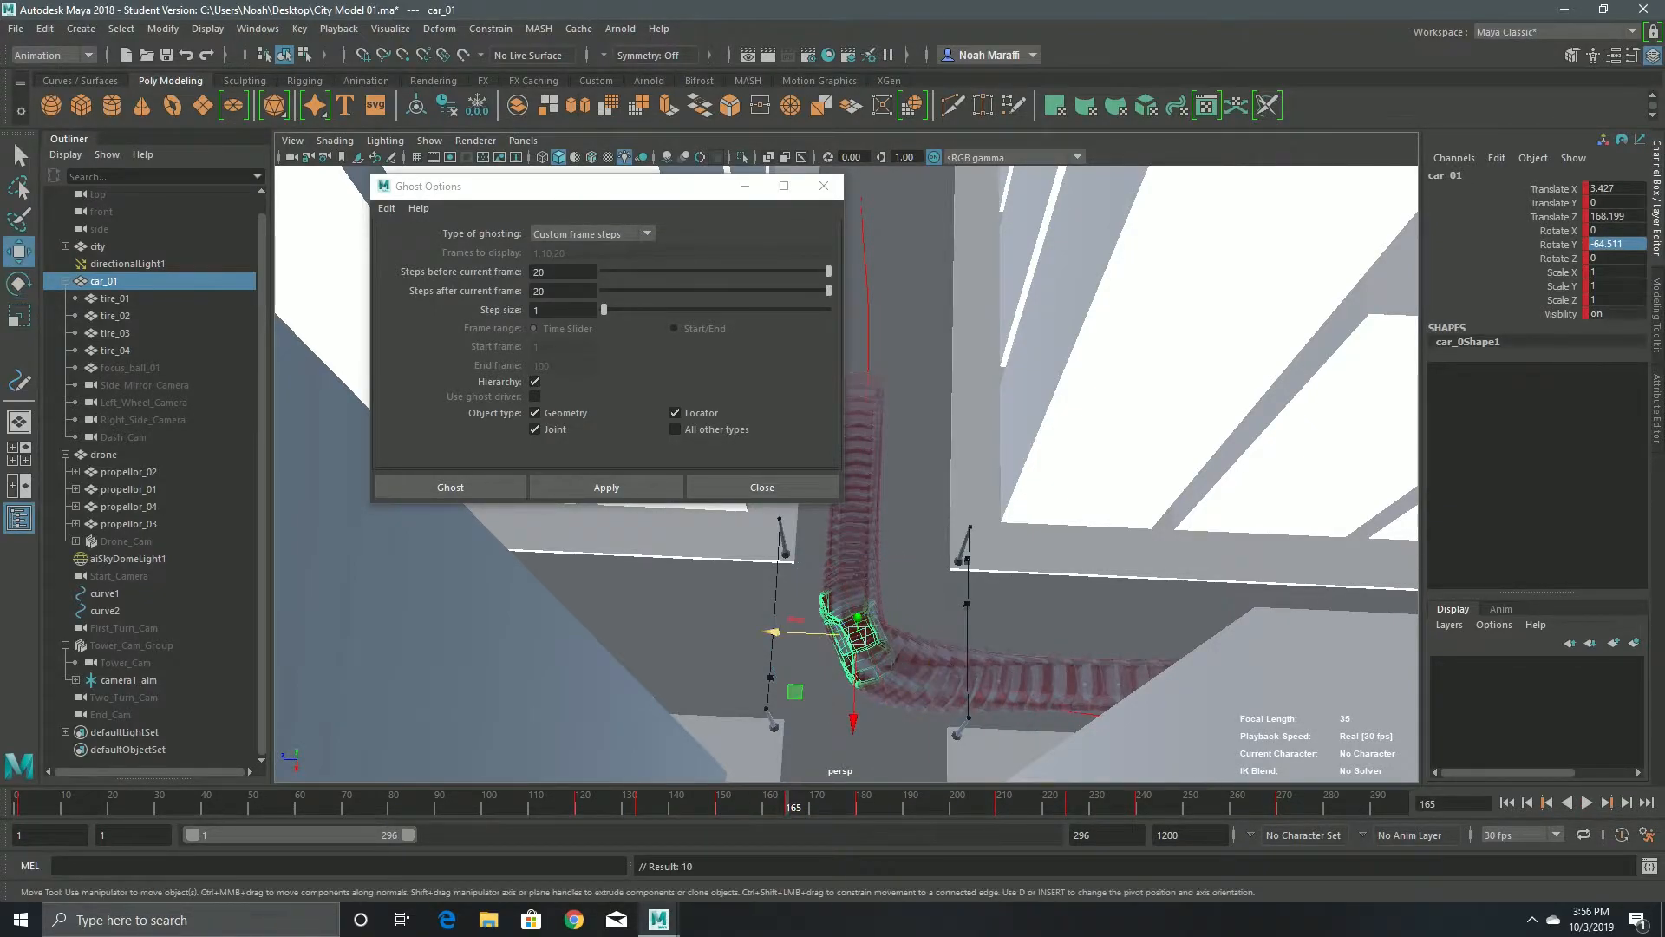
pyautogui.moveTo(853, 720); pyautogui.dragTo(842, 700)
pyautogui.press('e')
pyautogui.press('w')
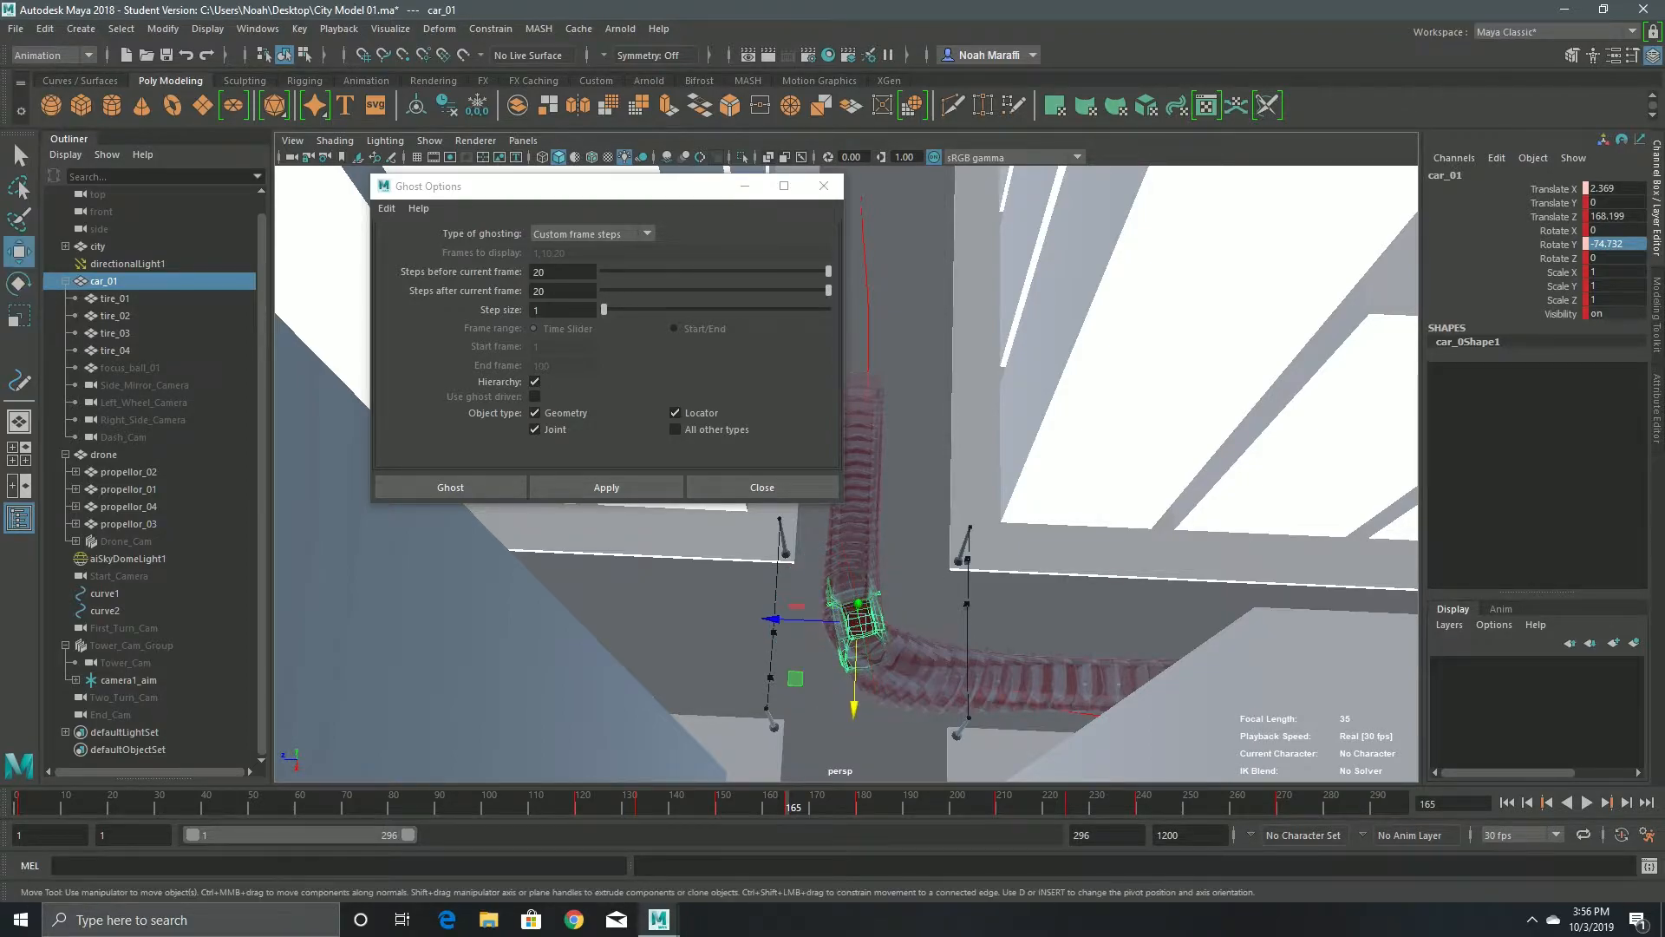
# - Scrub and play the ghosted car animation through frame 225 to check its path around the second turn
pyautogui.moveTo(763, 804); pyautogui.dragTo(863, 807)
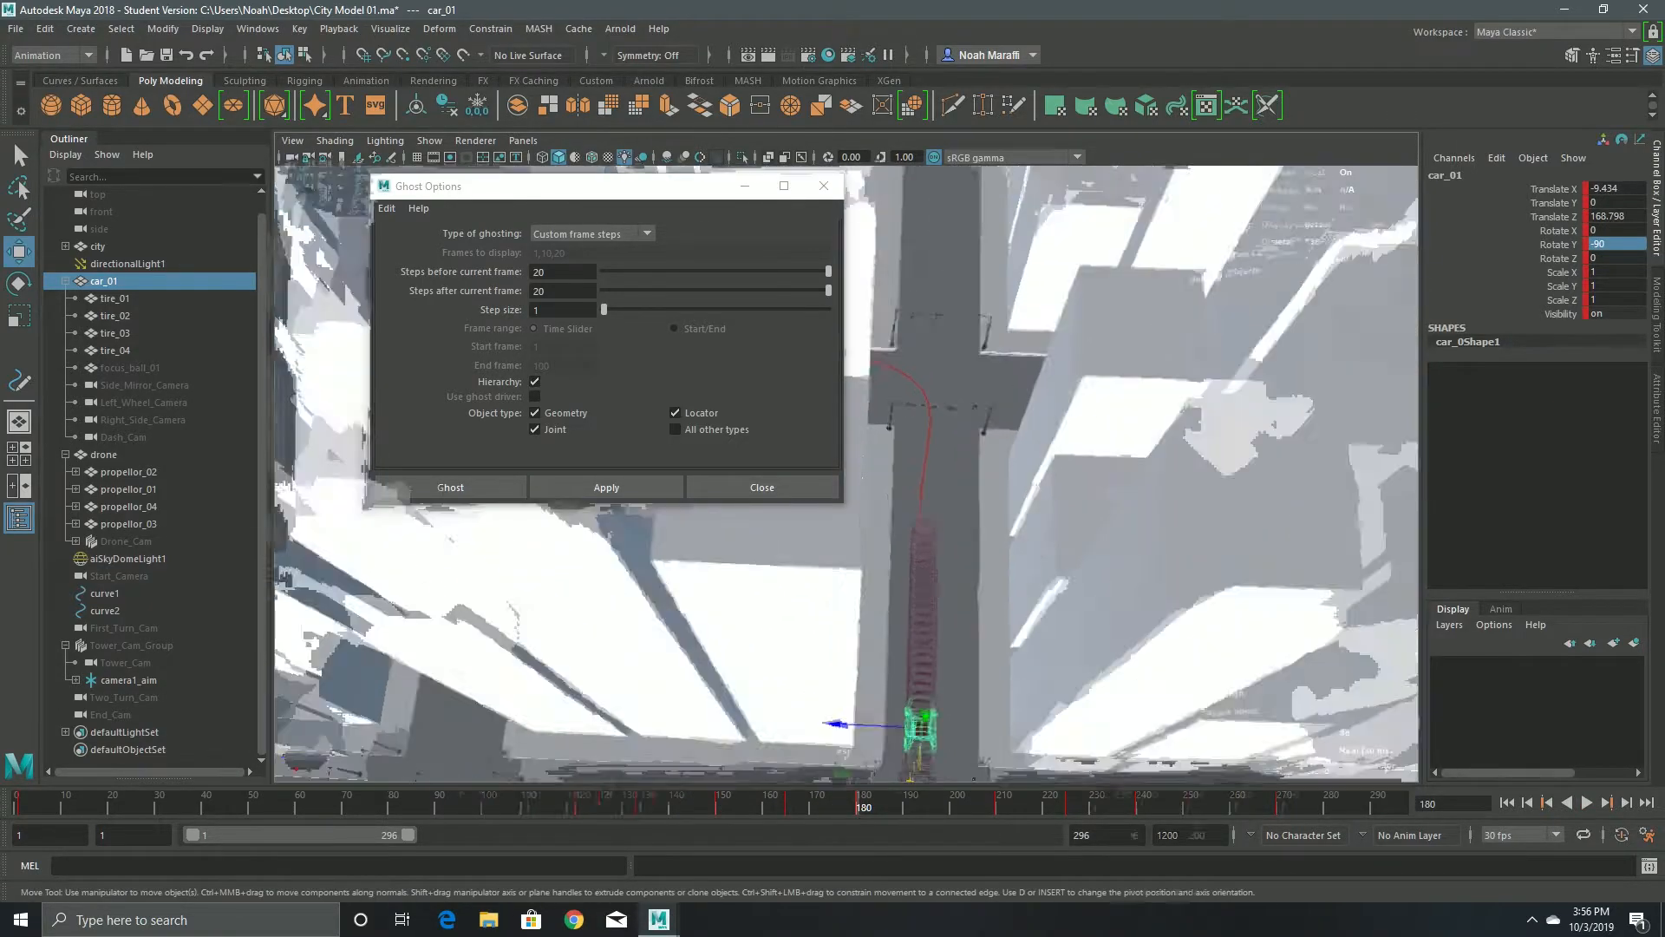
pyautogui.hotkey('alt', 'v')
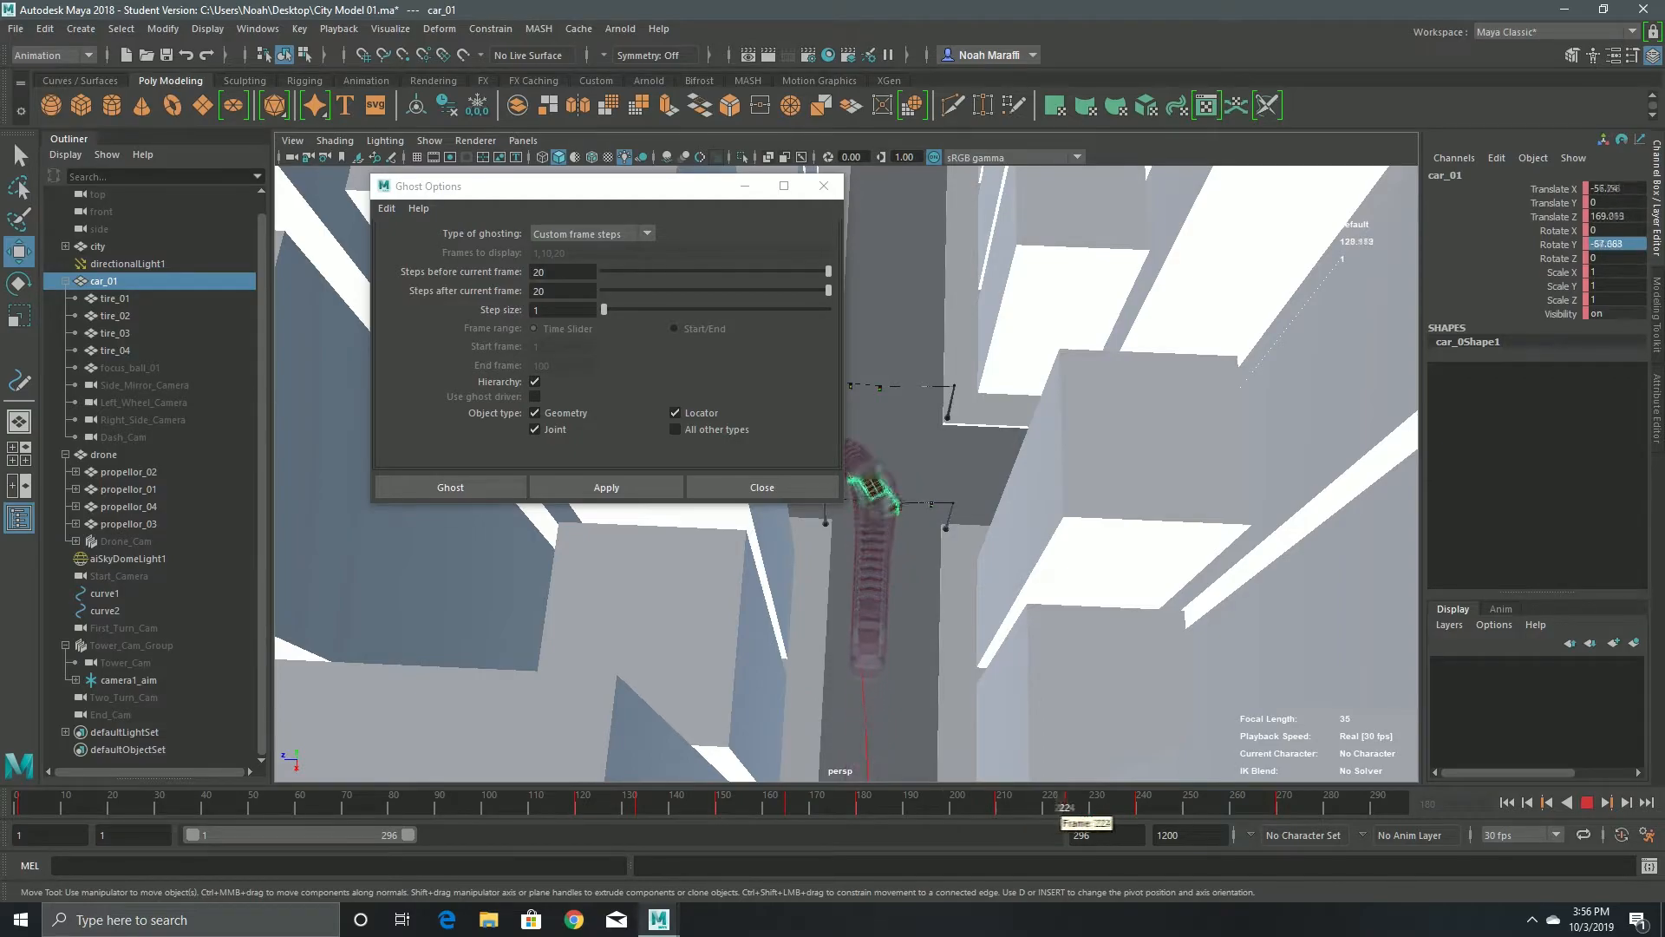
pyautogui.moveTo(1078, 805); pyautogui.dragTo(1069, 805)
pyautogui.keyDown('alt'); pyautogui.moveTo(1058, 642); pyautogui.dragTo(858, 616); pyautogui.keyUp('alt')
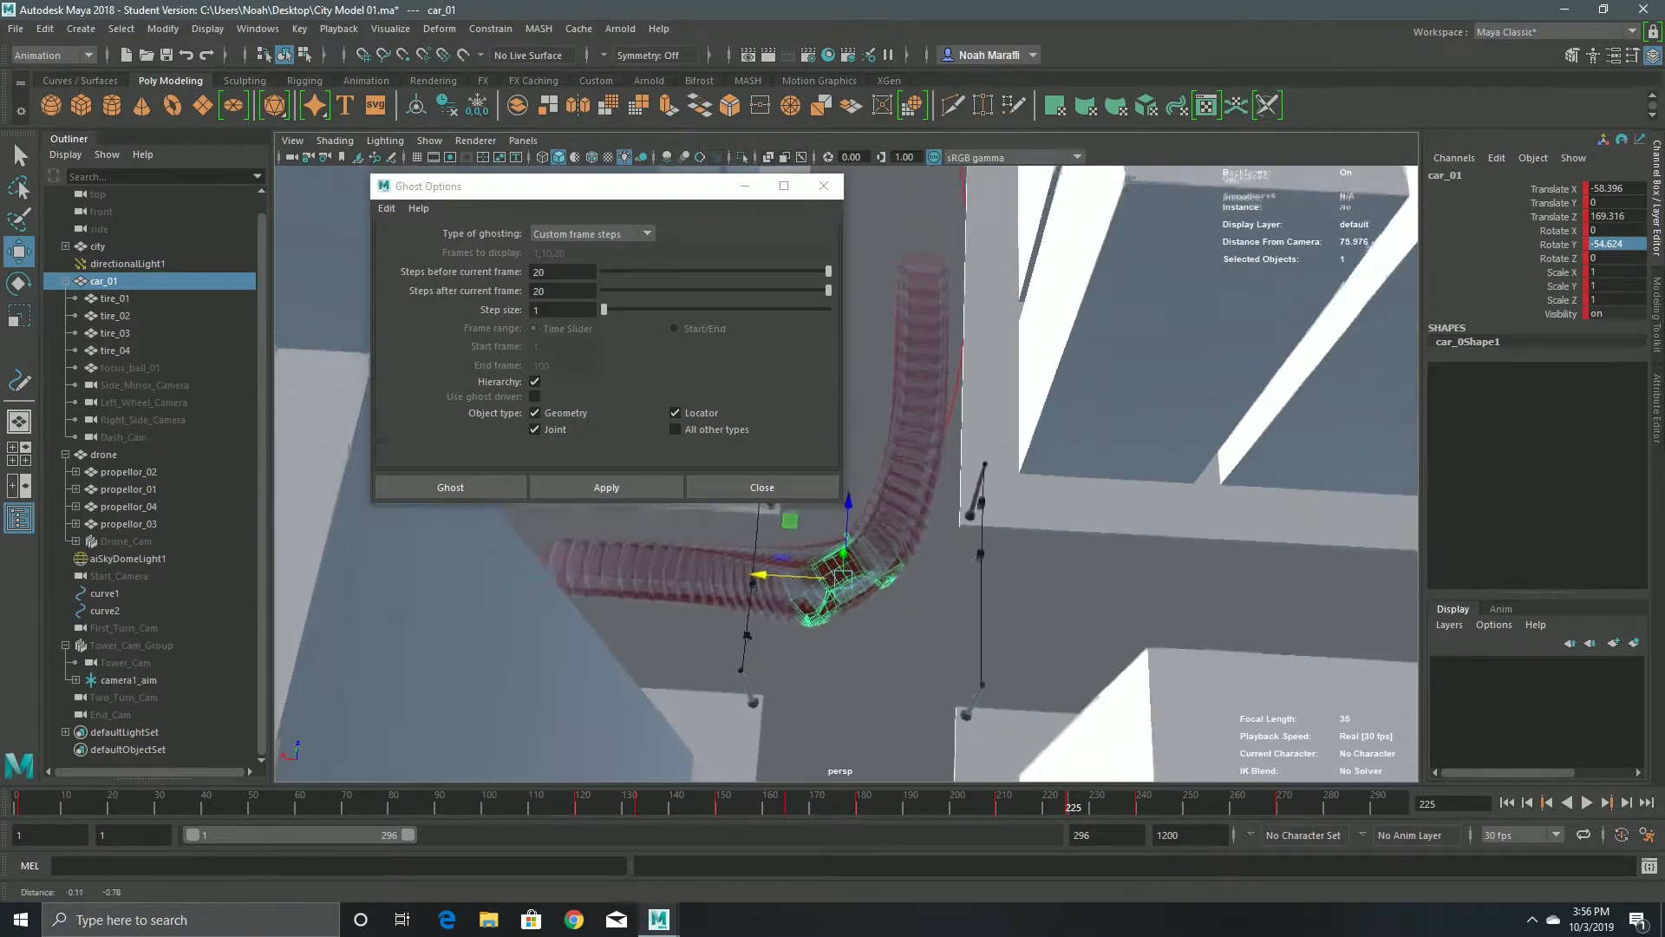
pyautogui.scroll(5, 846, 555)
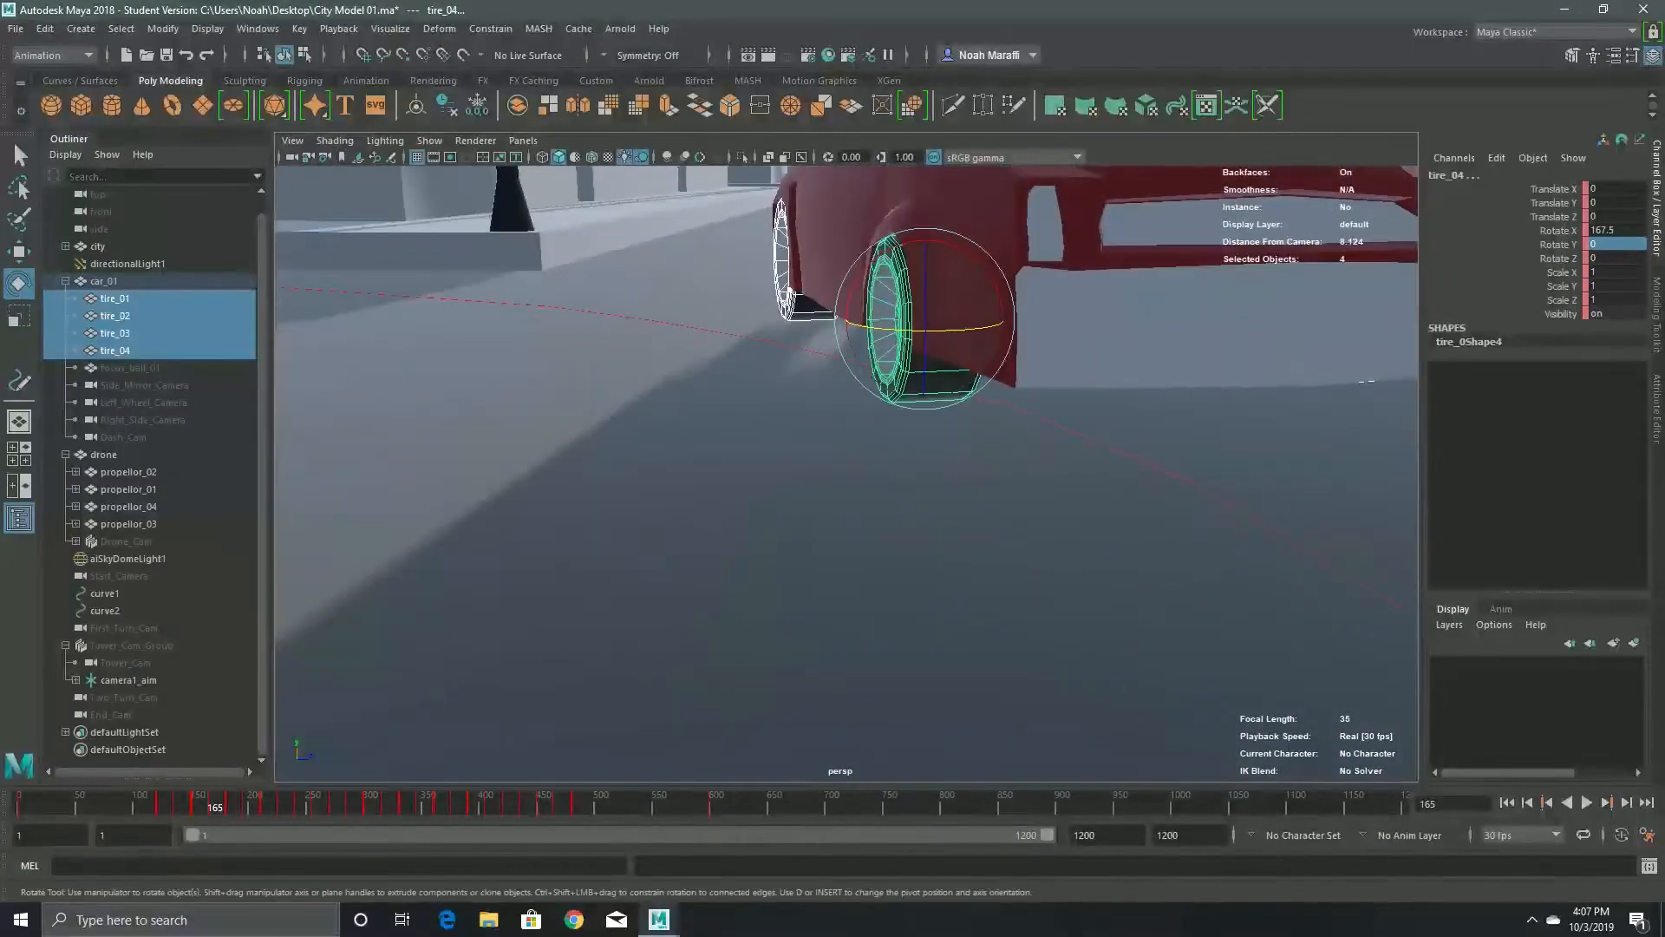
# - Turn the selected tires to a Rotate Y of -21.326 at frame 165
pyautogui.moveTo(963, 327); pyautogui.dragTo(928, 325)
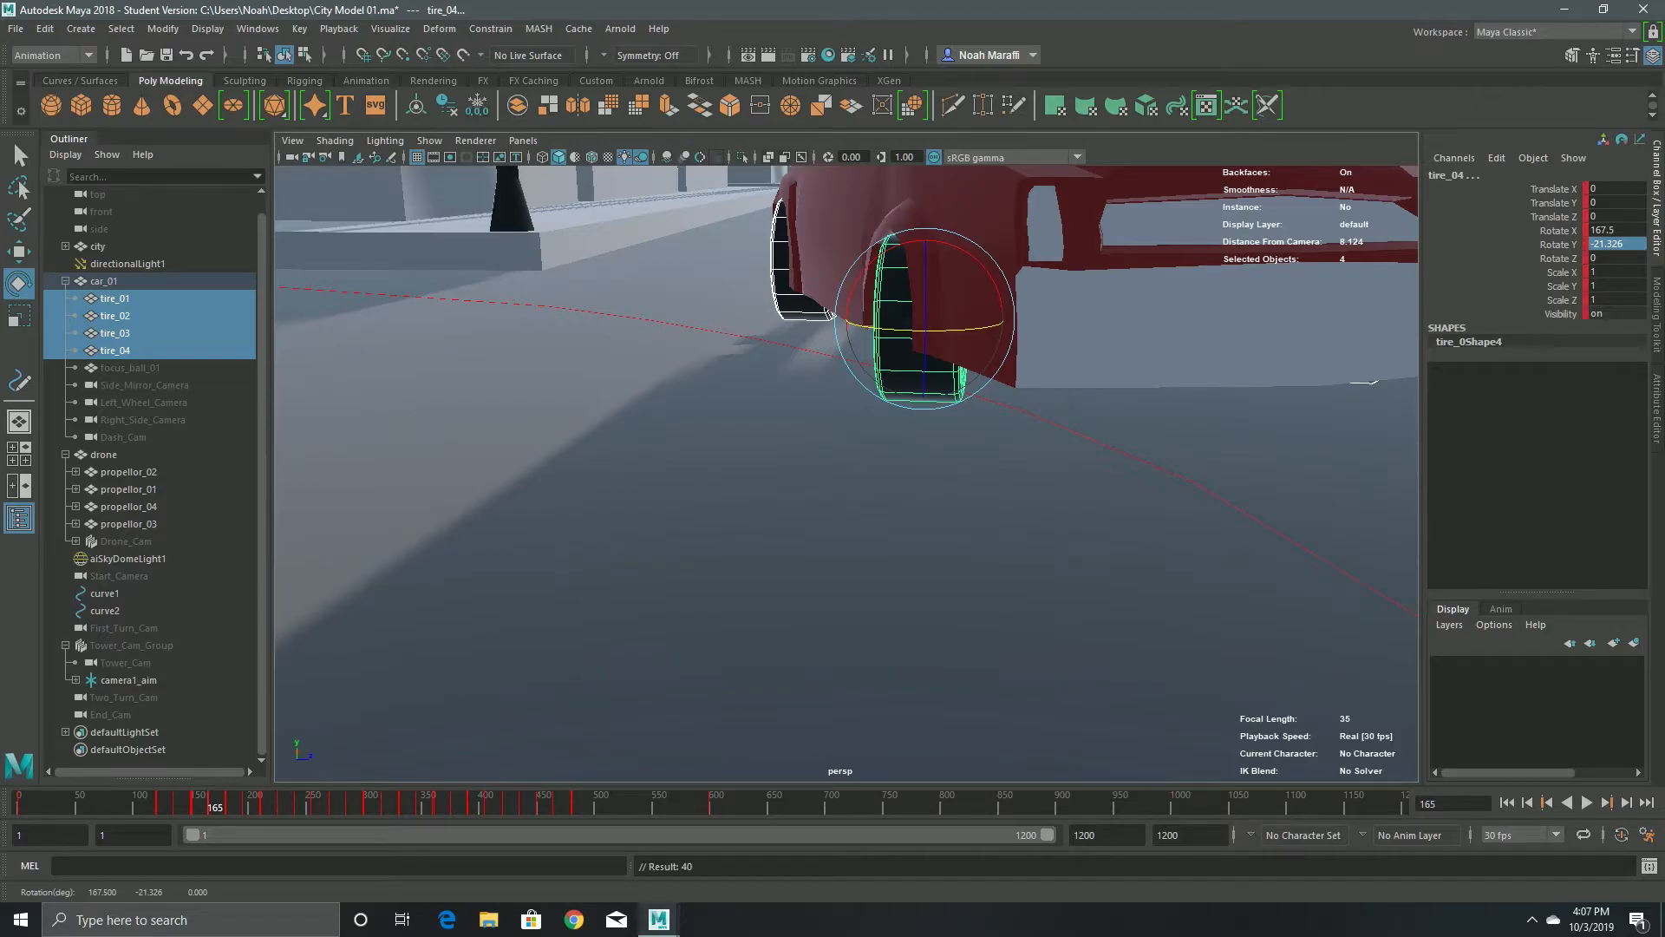
# - Shorten the playback range to end at frame 428 and straighten the selected tires to Rotate Y 0 at frame 180
pyautogui.moveTo(1048, 835); pyautogui.dragTo(502, 834)
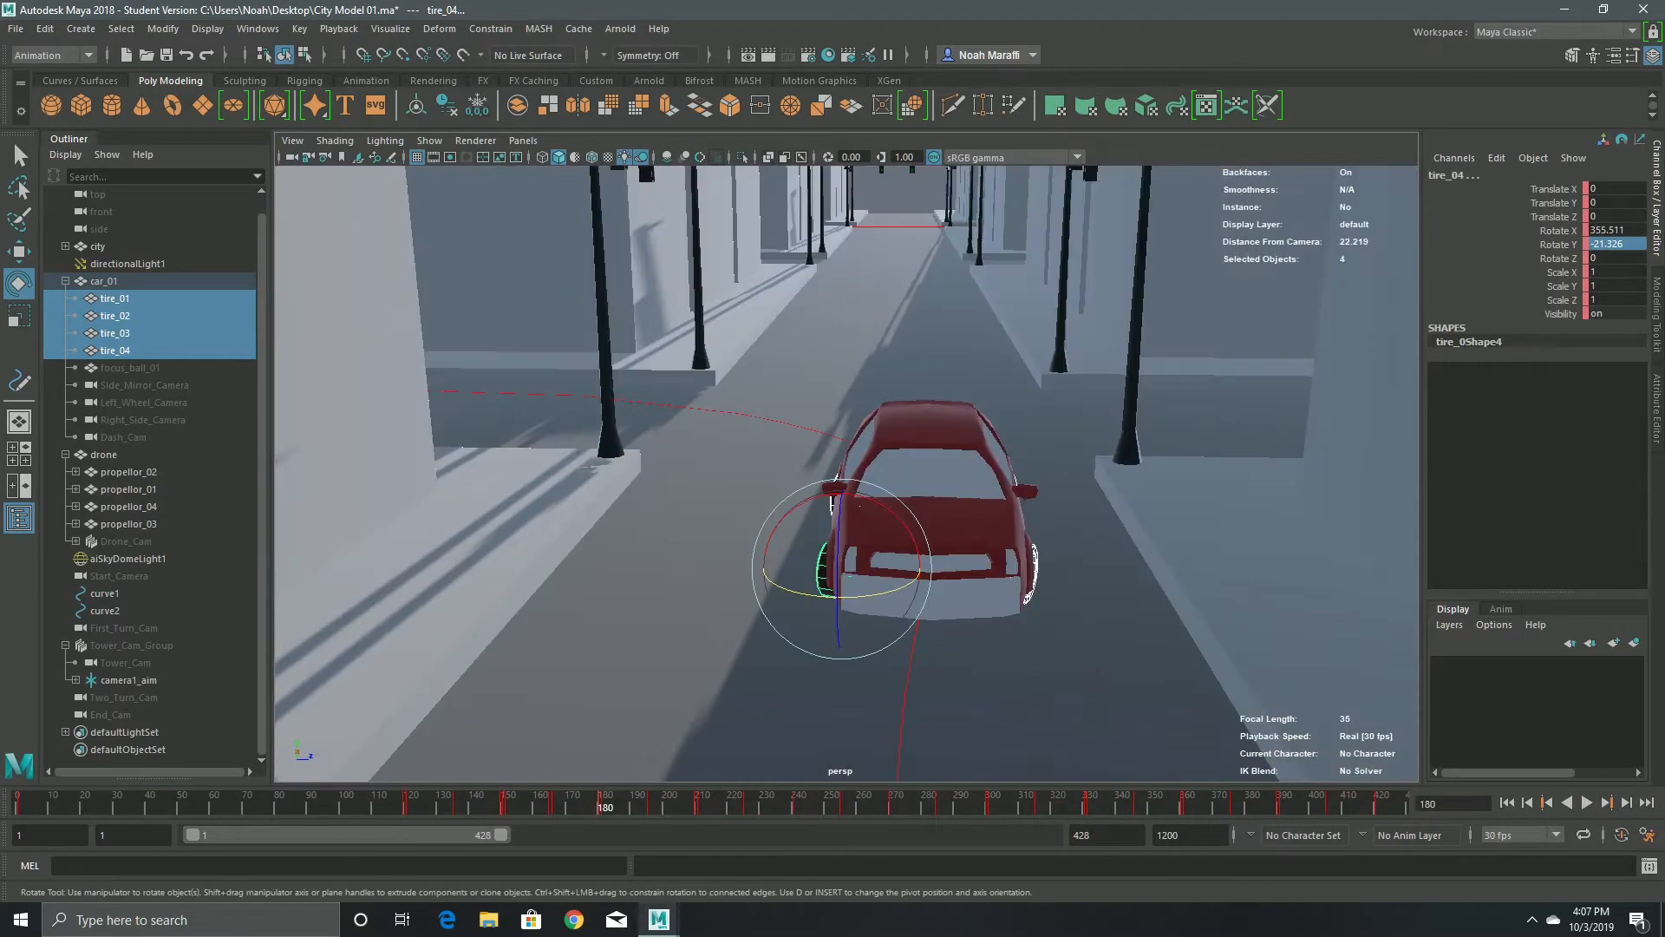
pyautogui.moveTo(846, 486)
pyautogui.keyDown('alt'); pyautogui.mouseDown()
pyautogui.moveTo(854, 446)
pyautogui.moveTo(858, 489)
pyautogui.mouseUp(); pyautogui.keyUp('alt')
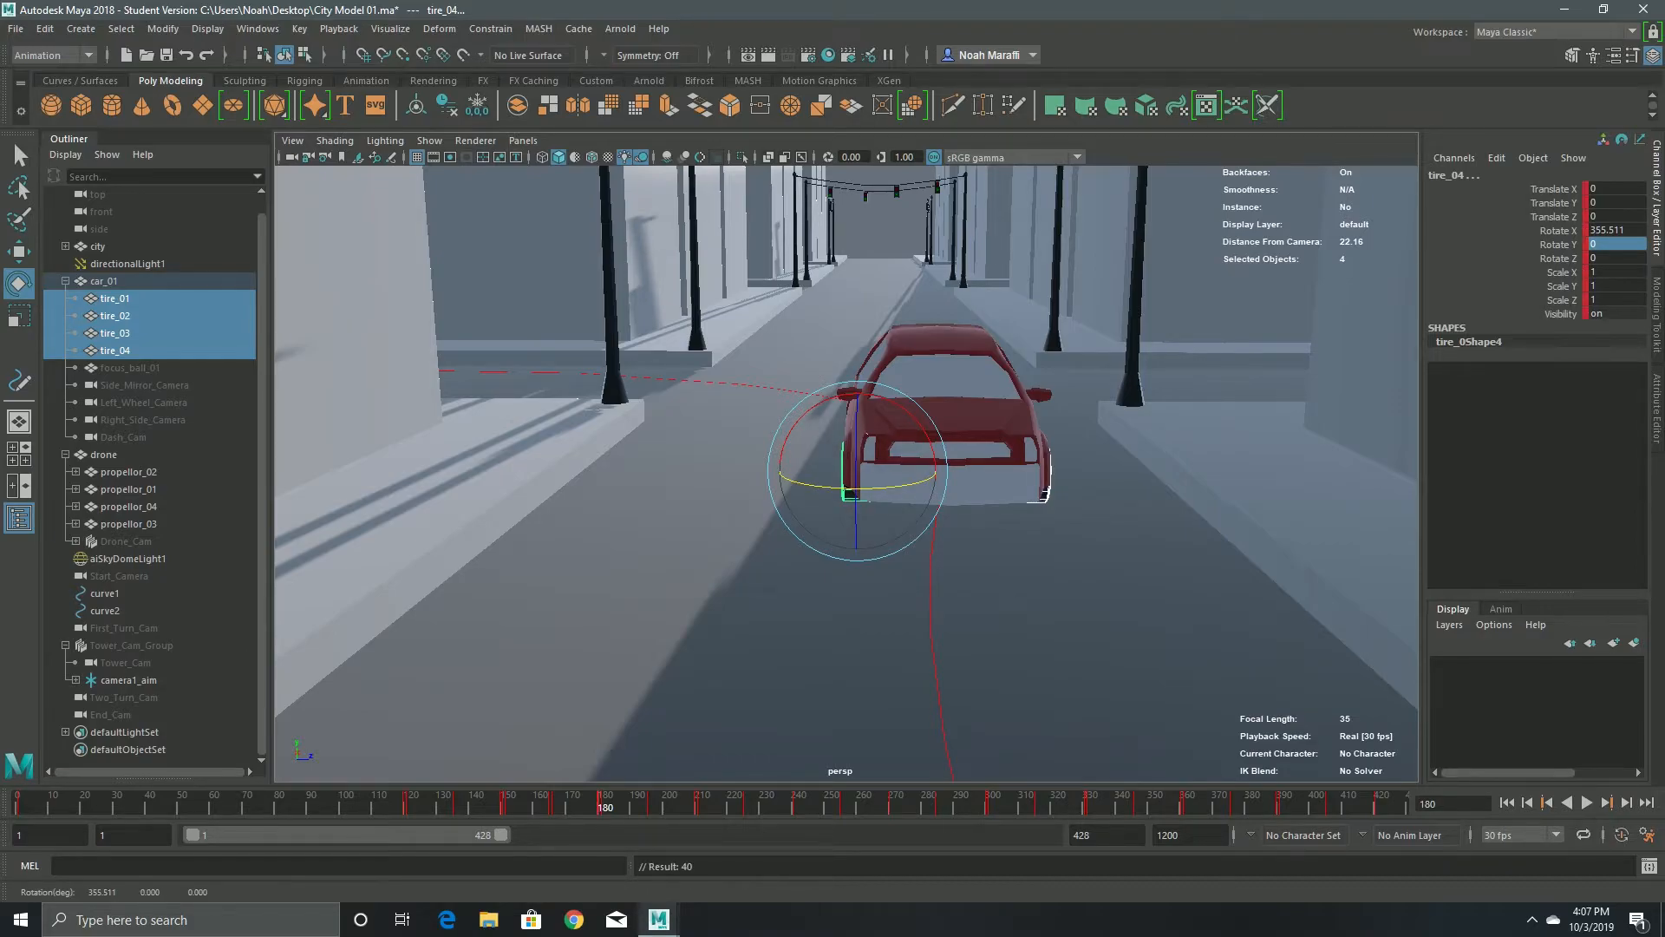
# - Scrub and play the animation from frame 180 to about frame 210 to check the tires and car_01 along the straight
pyautogui.moveTo(600, 802); pyautogui.dragTo(649, 802)
pyautogui.scroll(-5, 846, 520)
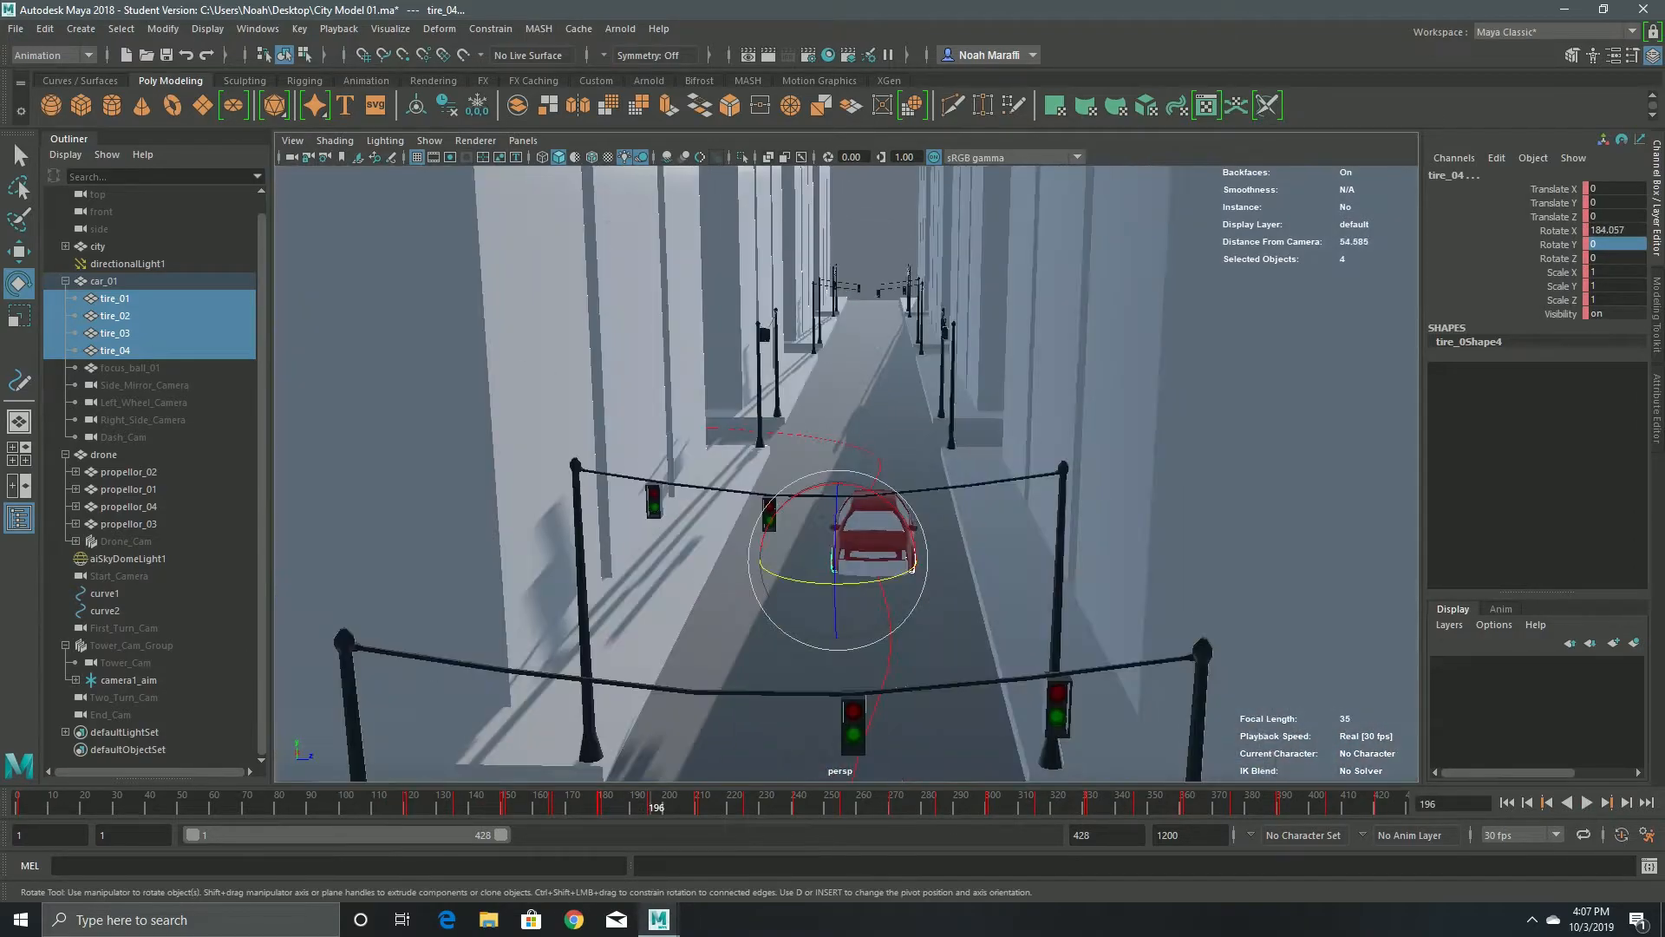
pyautogui.keyDown('alt'); pyautogui.moveTo(844, 535); pyautogui.dragTo(831, 468, button='middle'); pyautogui.keyUp('alt')
pyautogui.hotkey('alt', 'v')
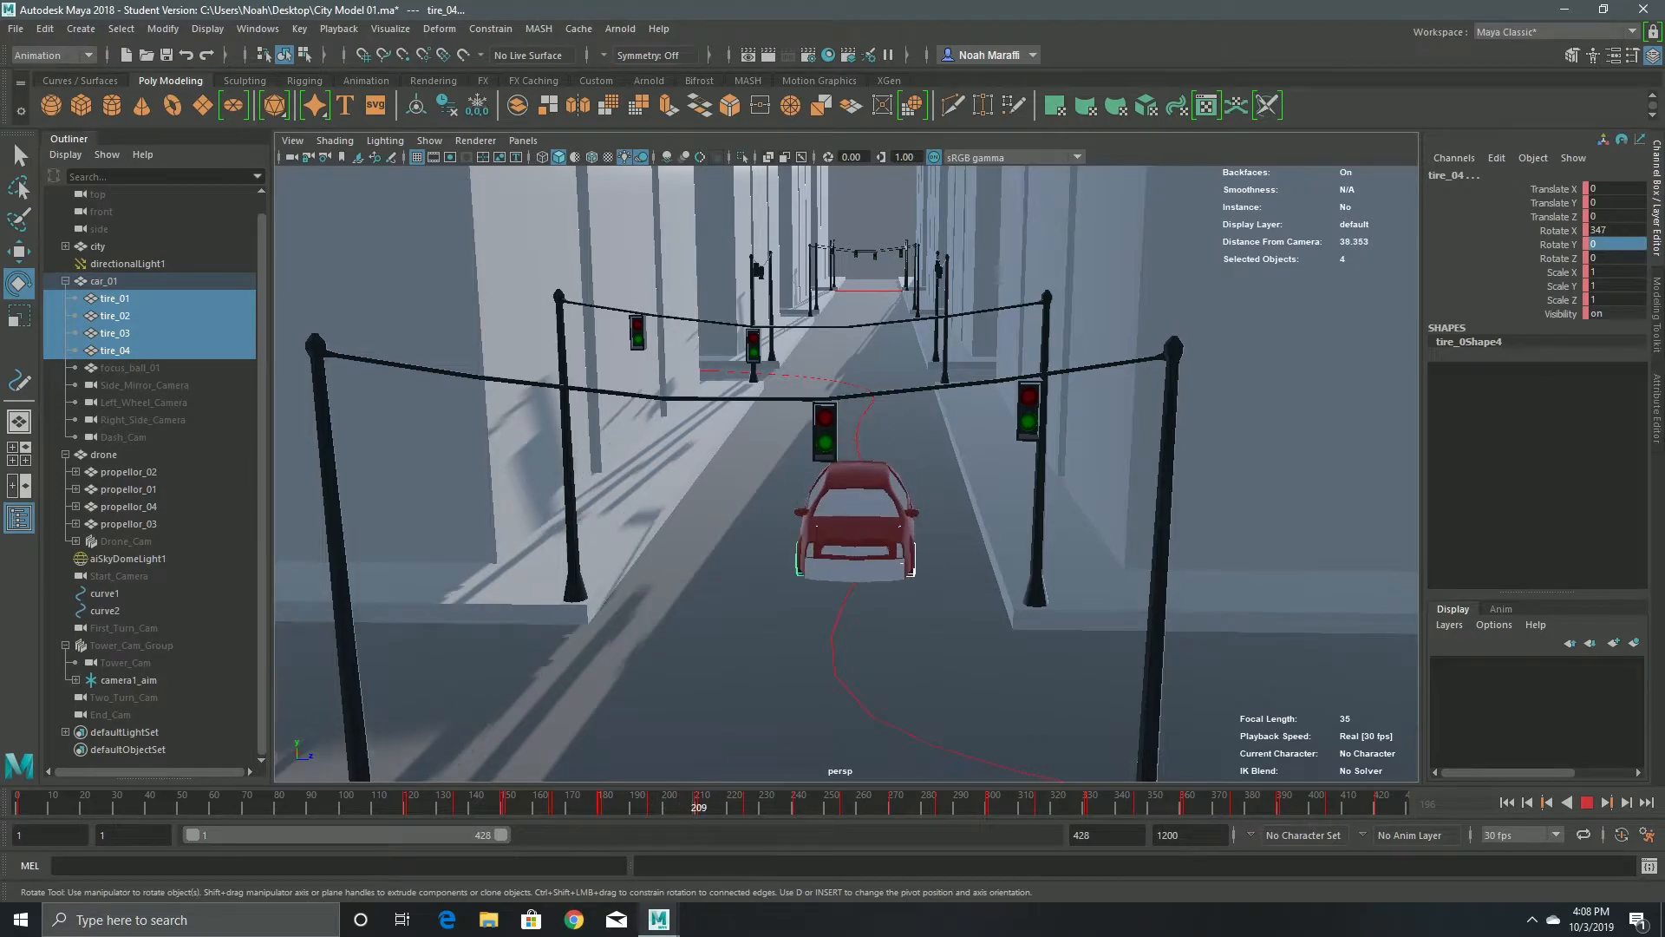
pyautogui.hotkey('alt', 'v')
pyautogui.press('Up')
pyautogui.moveTo(704, 802); pyautogui.dragTo(697, 803)
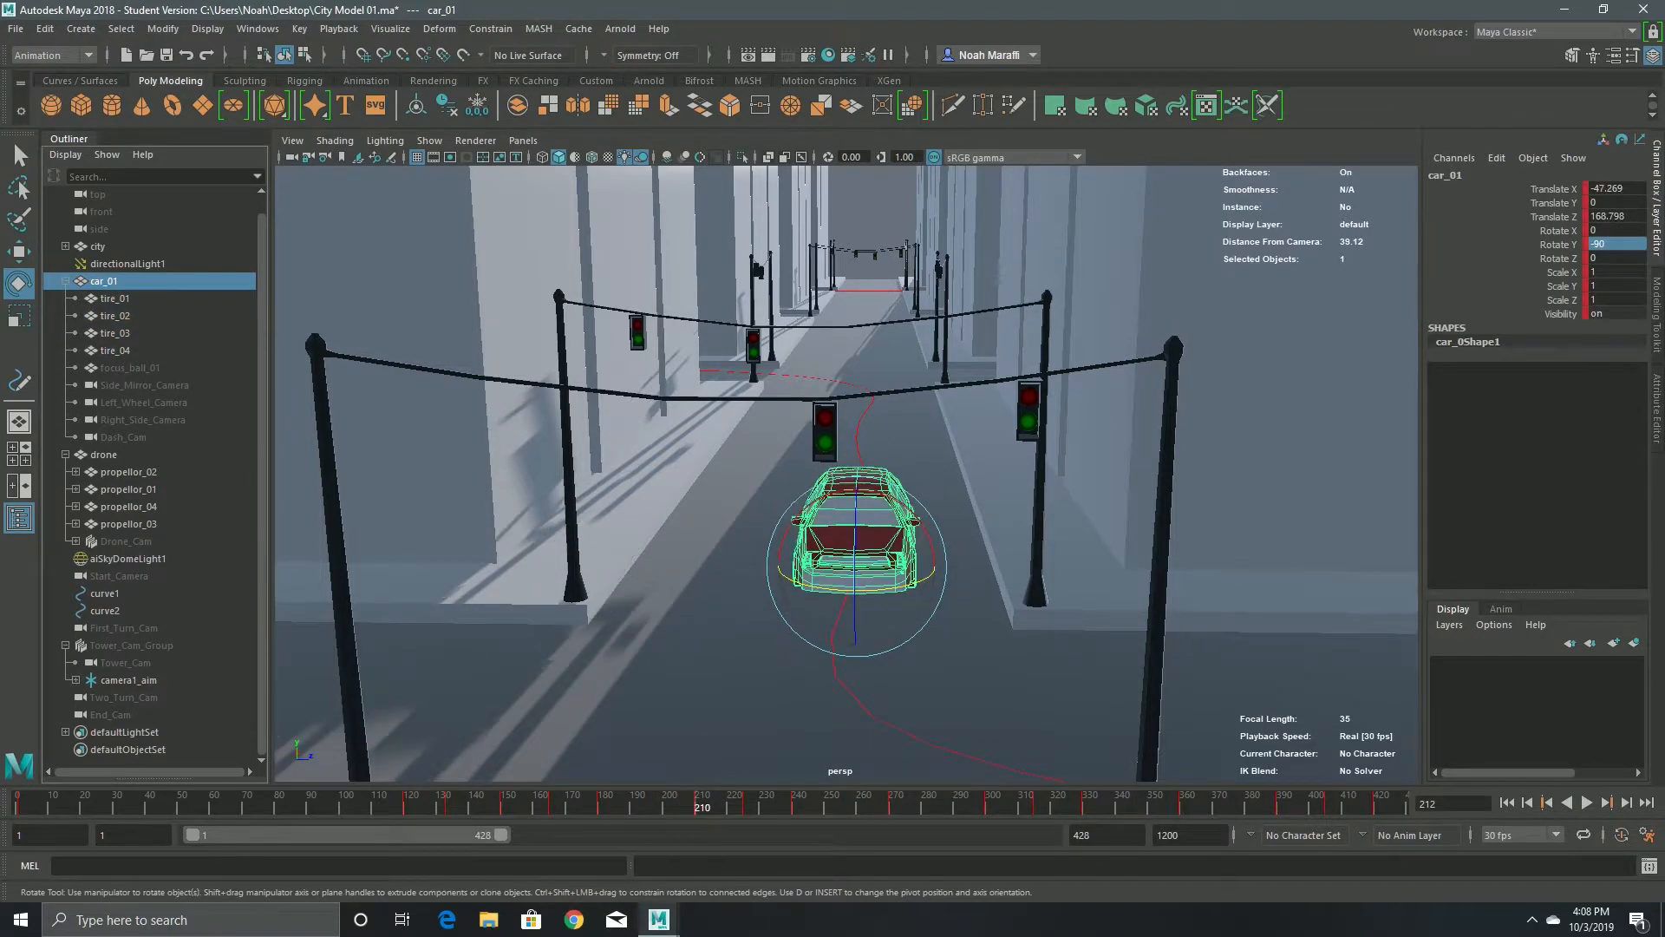
pyautogui.press('Down')
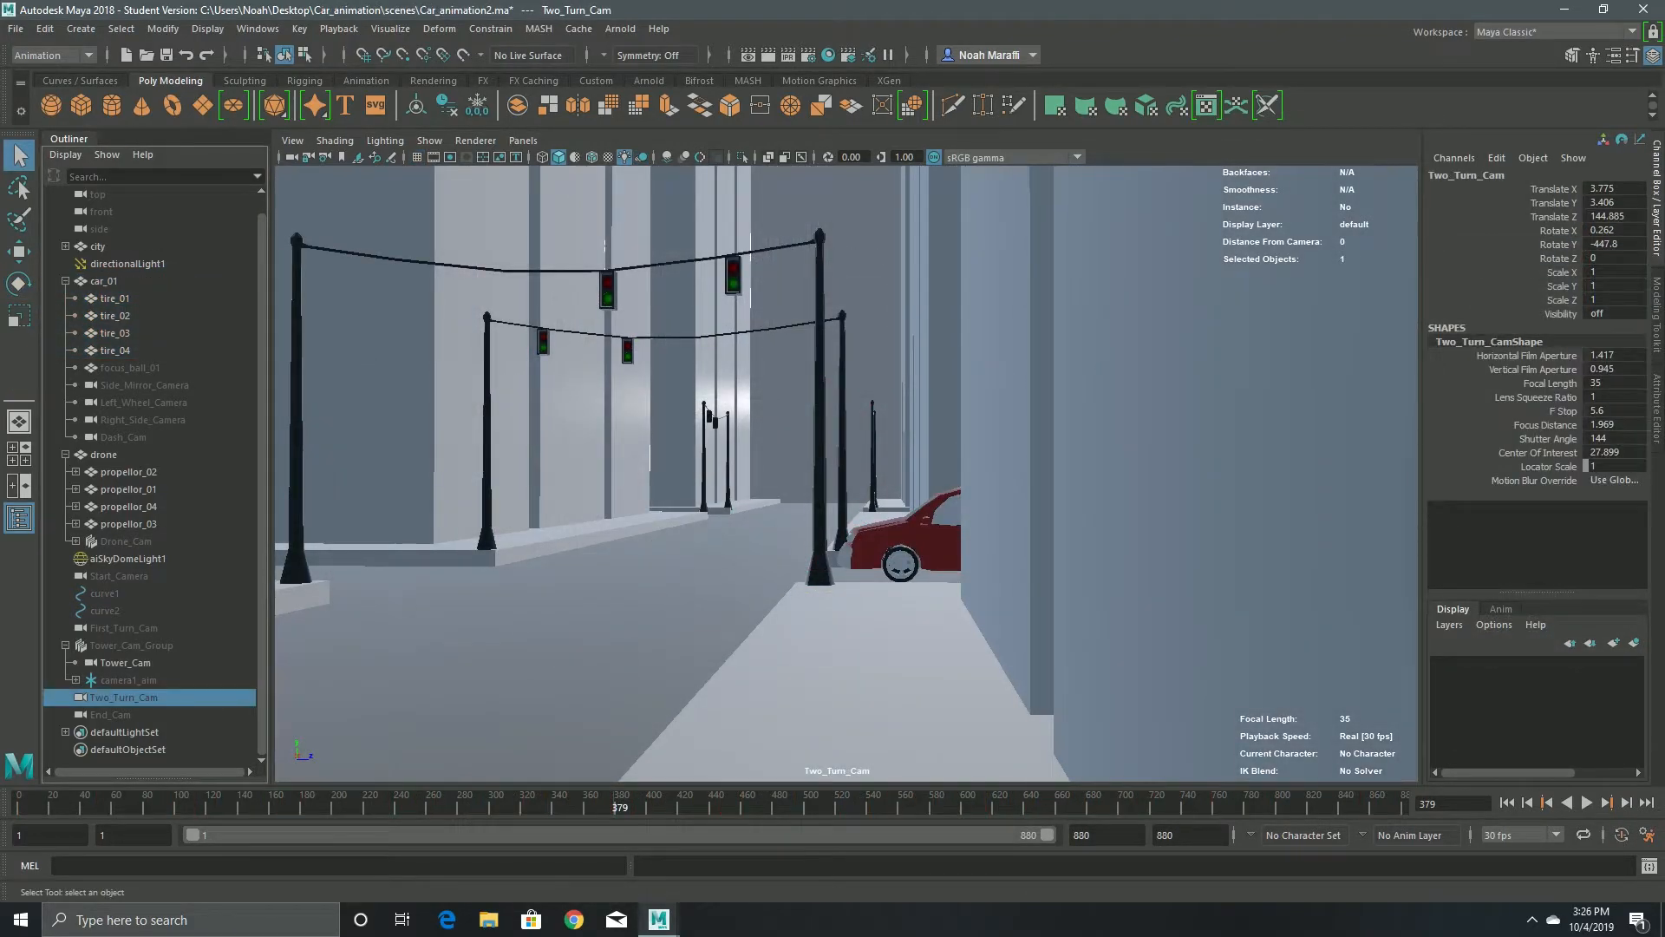
# - Enable depth of field on Two_Turn_Cam and set its focus distance to 38, checking it against the car's distance from the camera
pyautogui.hotkey('ctrl', 'a')
pyautogui.click(1399, 526)
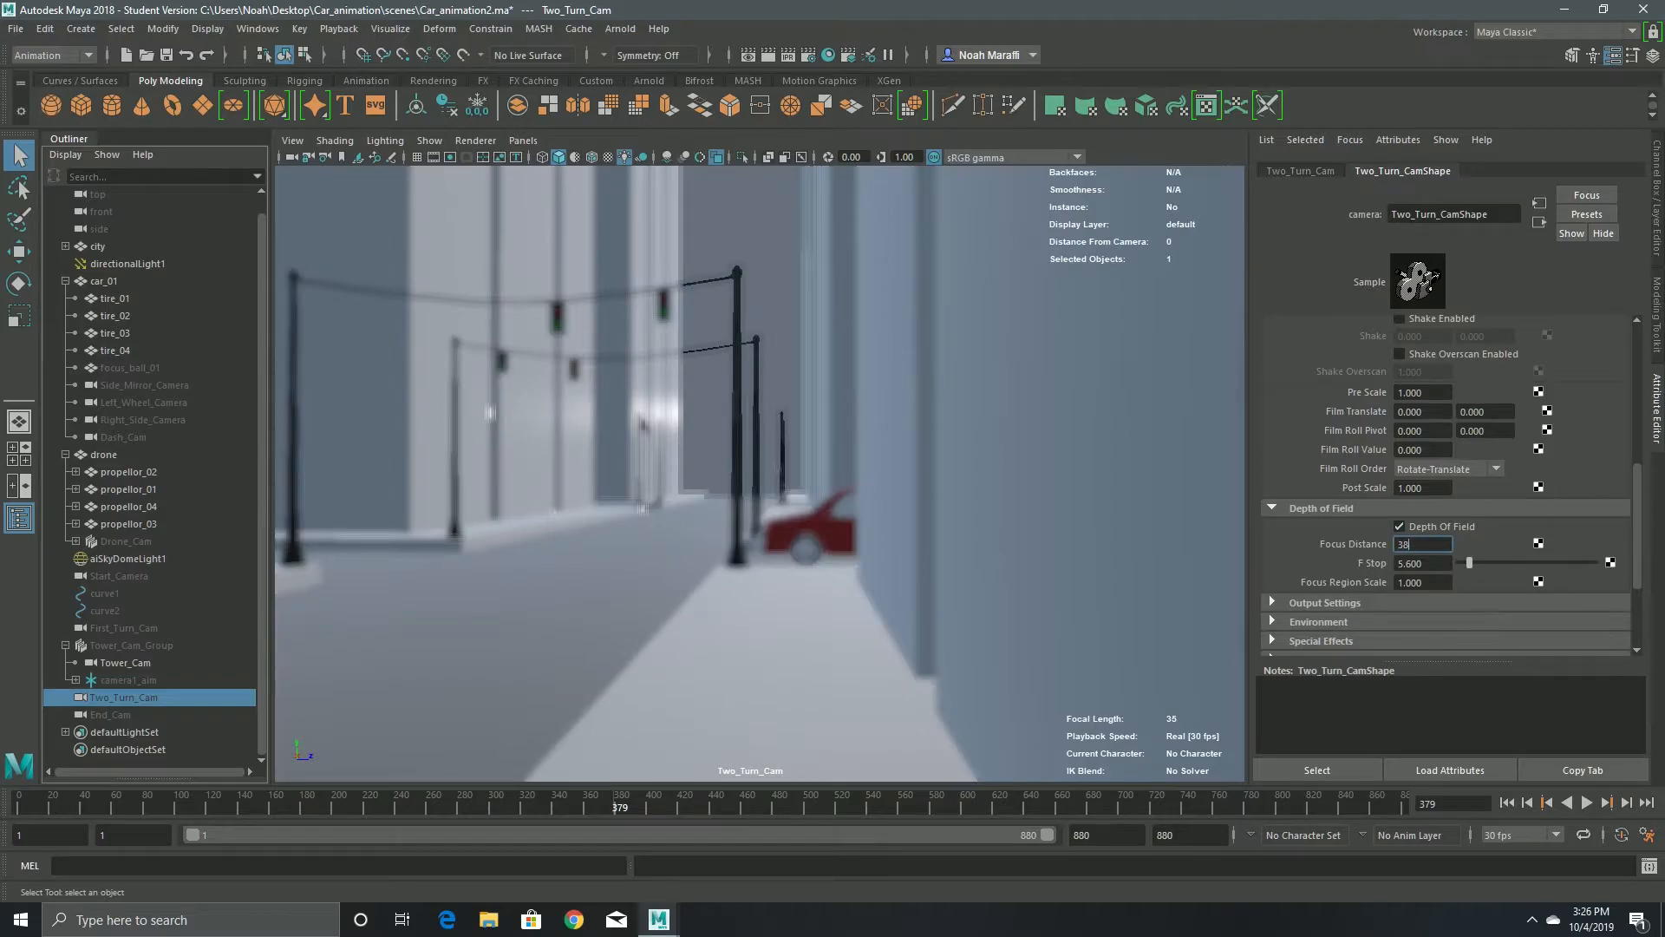
pyautogui.press('Return')
pyautogui.click(805, 550)
pyautogui.press('Up')
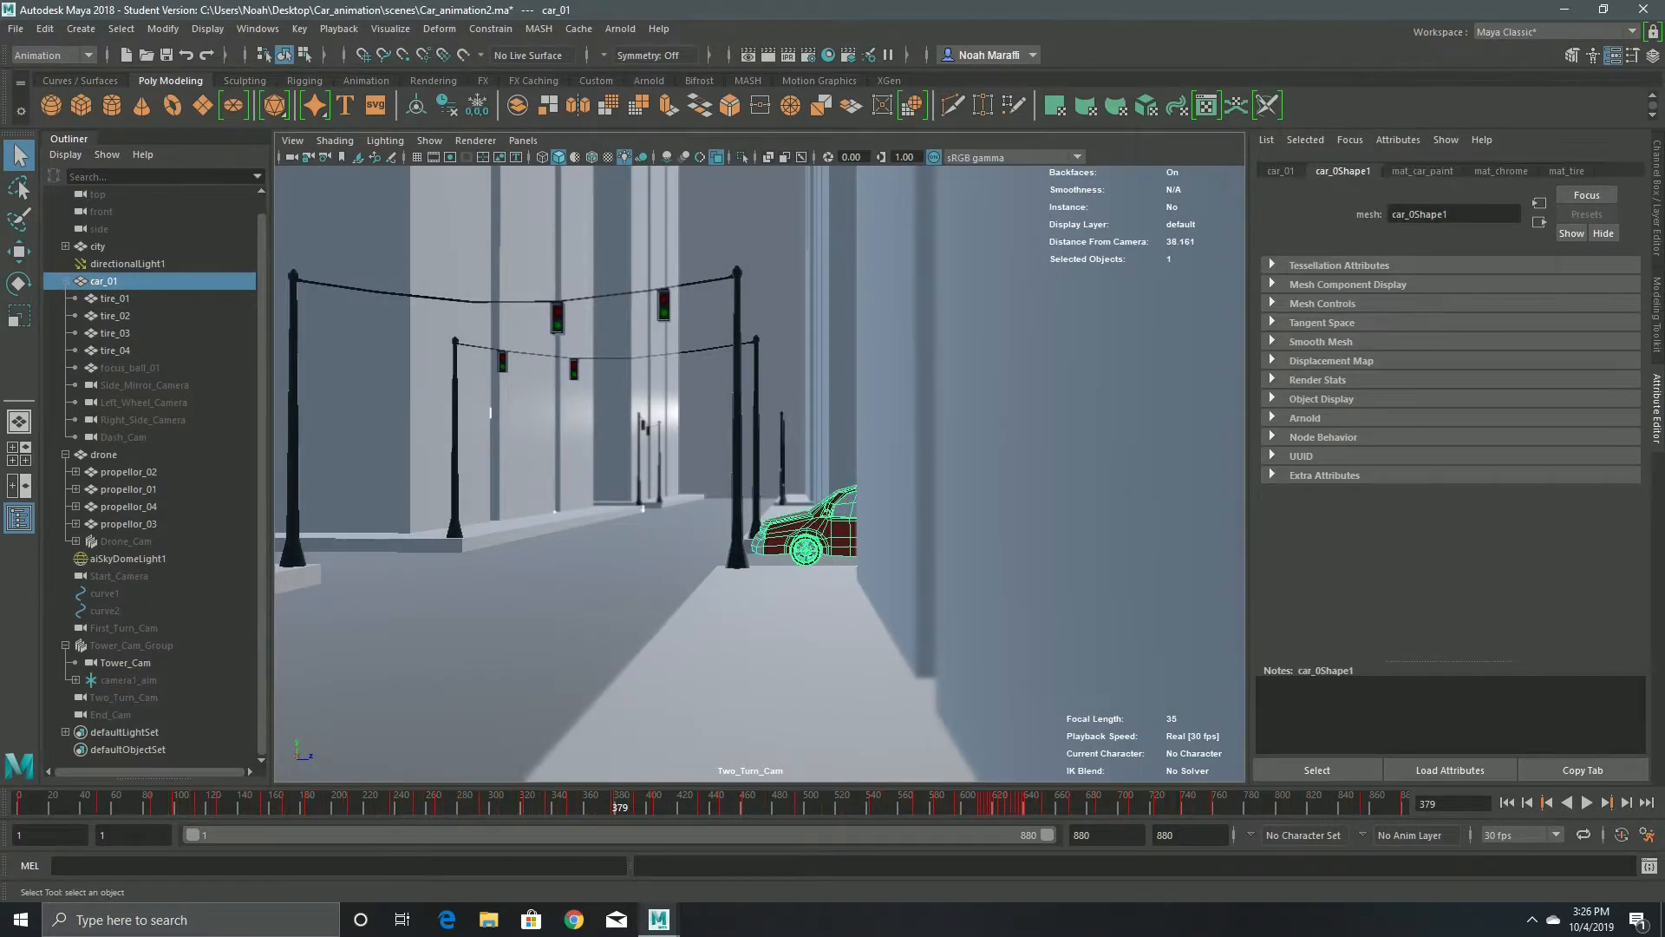
pyautogui.click(123, 697)
pyautogui.doubleClick(1413, 564)
pyautogui.write('38')
pyautogui.press('Return')
# - Try different F Stop values on Two_Turn_Cam, settle on 5.5 and set a key on the attribute
pyautogui.write('12.455')
pyautogui.press('Return')
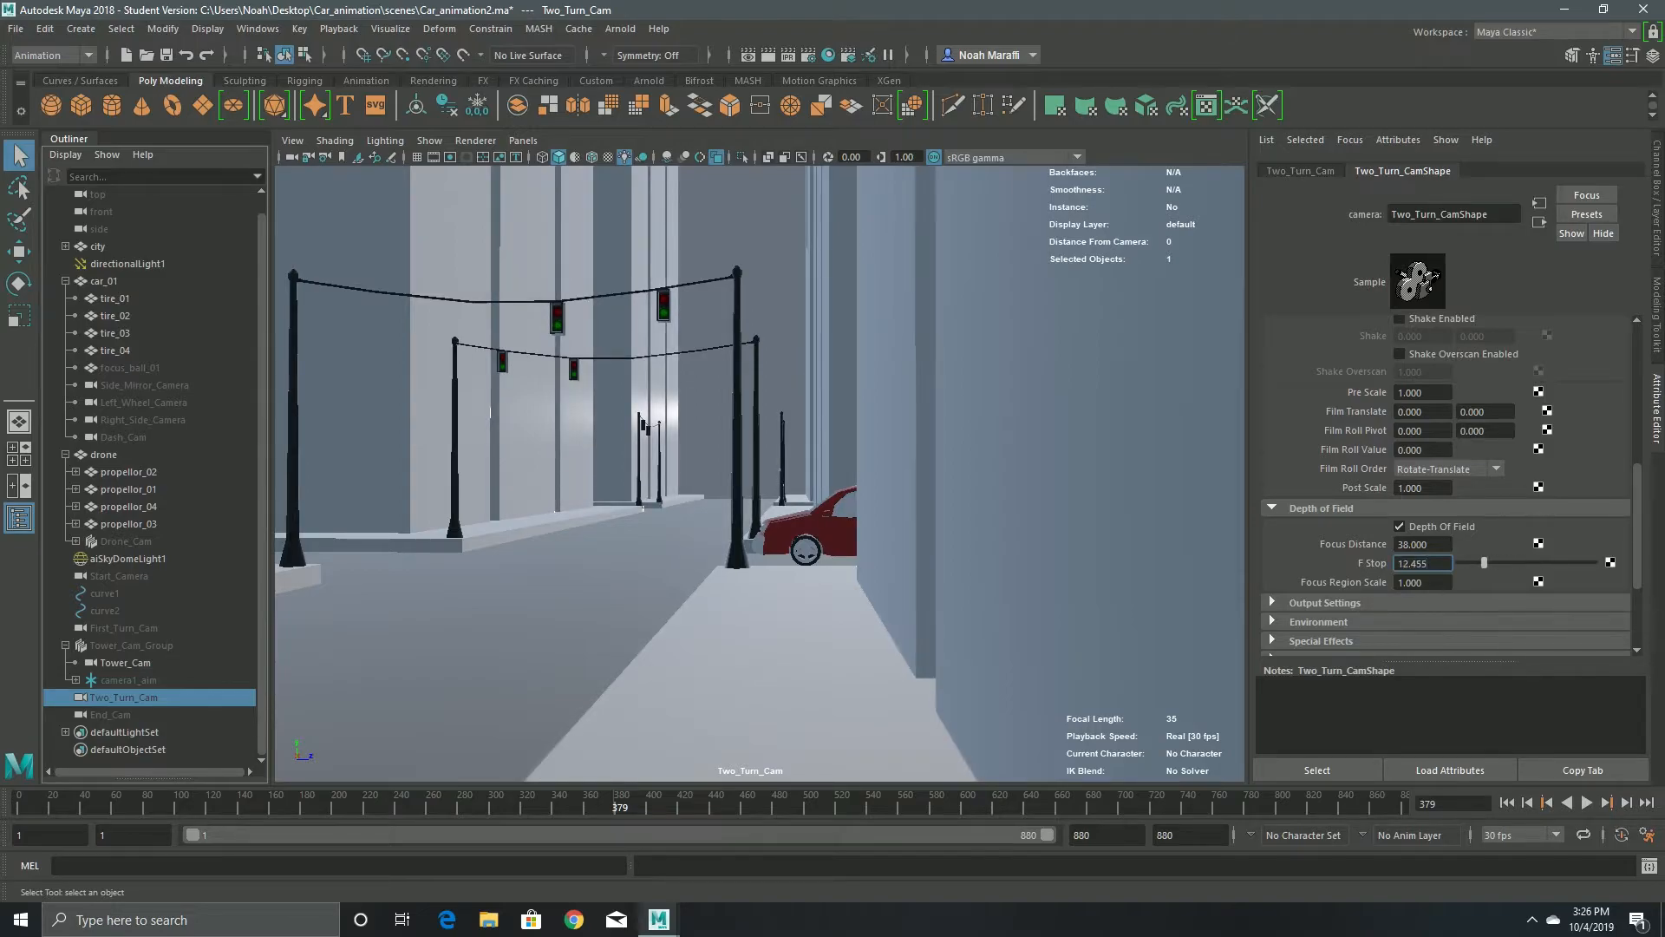
pyautogui.write('5.091')
pyautogui.press('Return')
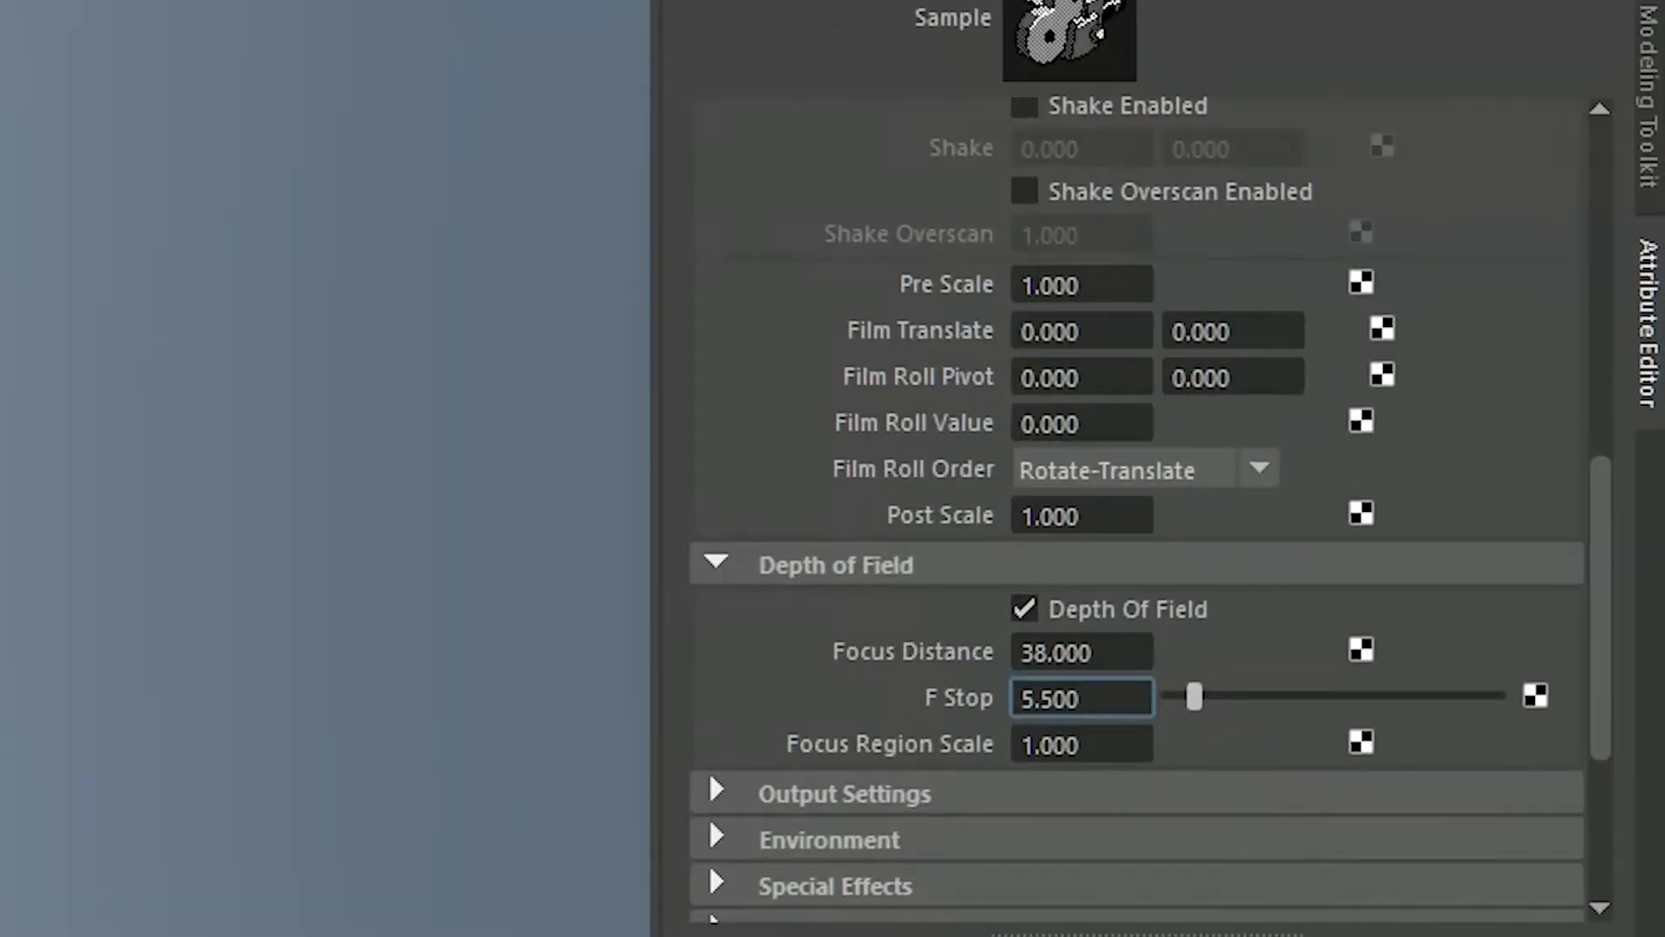
pyautogui.rightClick(1396, 565)
pyautogui.click(1063, 764)
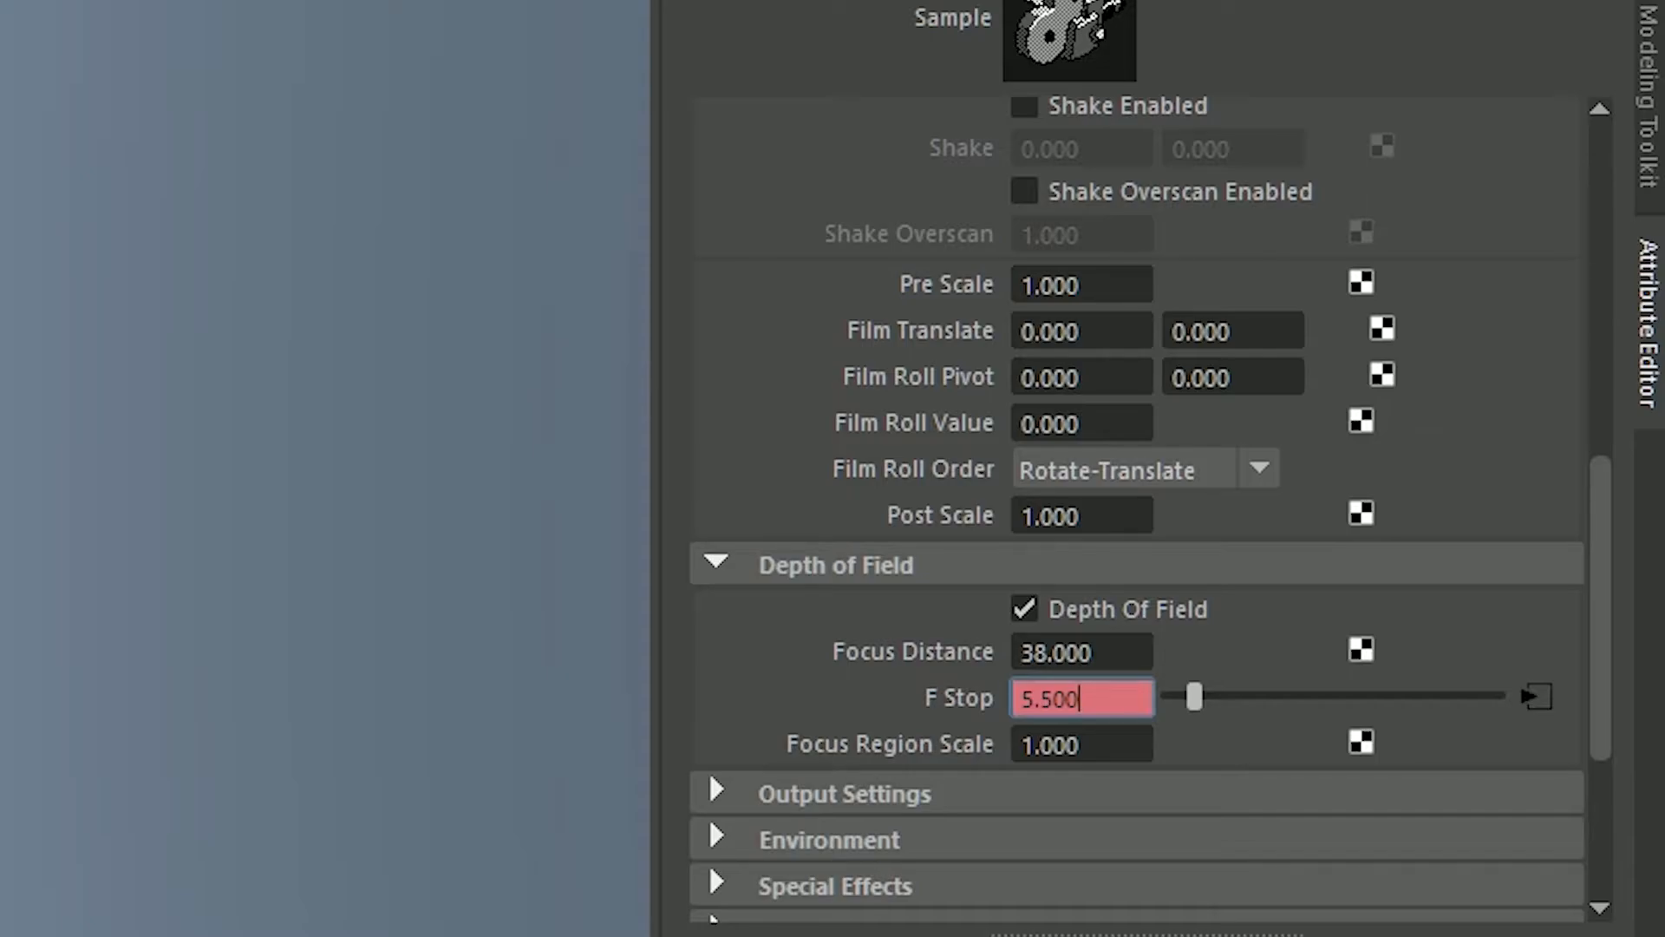
# - Raise Two_Turn_Cam's F Stop to 7.955, key it, and play back the focus change
pyautogui.moveTo(1194, 696); pyautogui.dragTo(1207, 696)
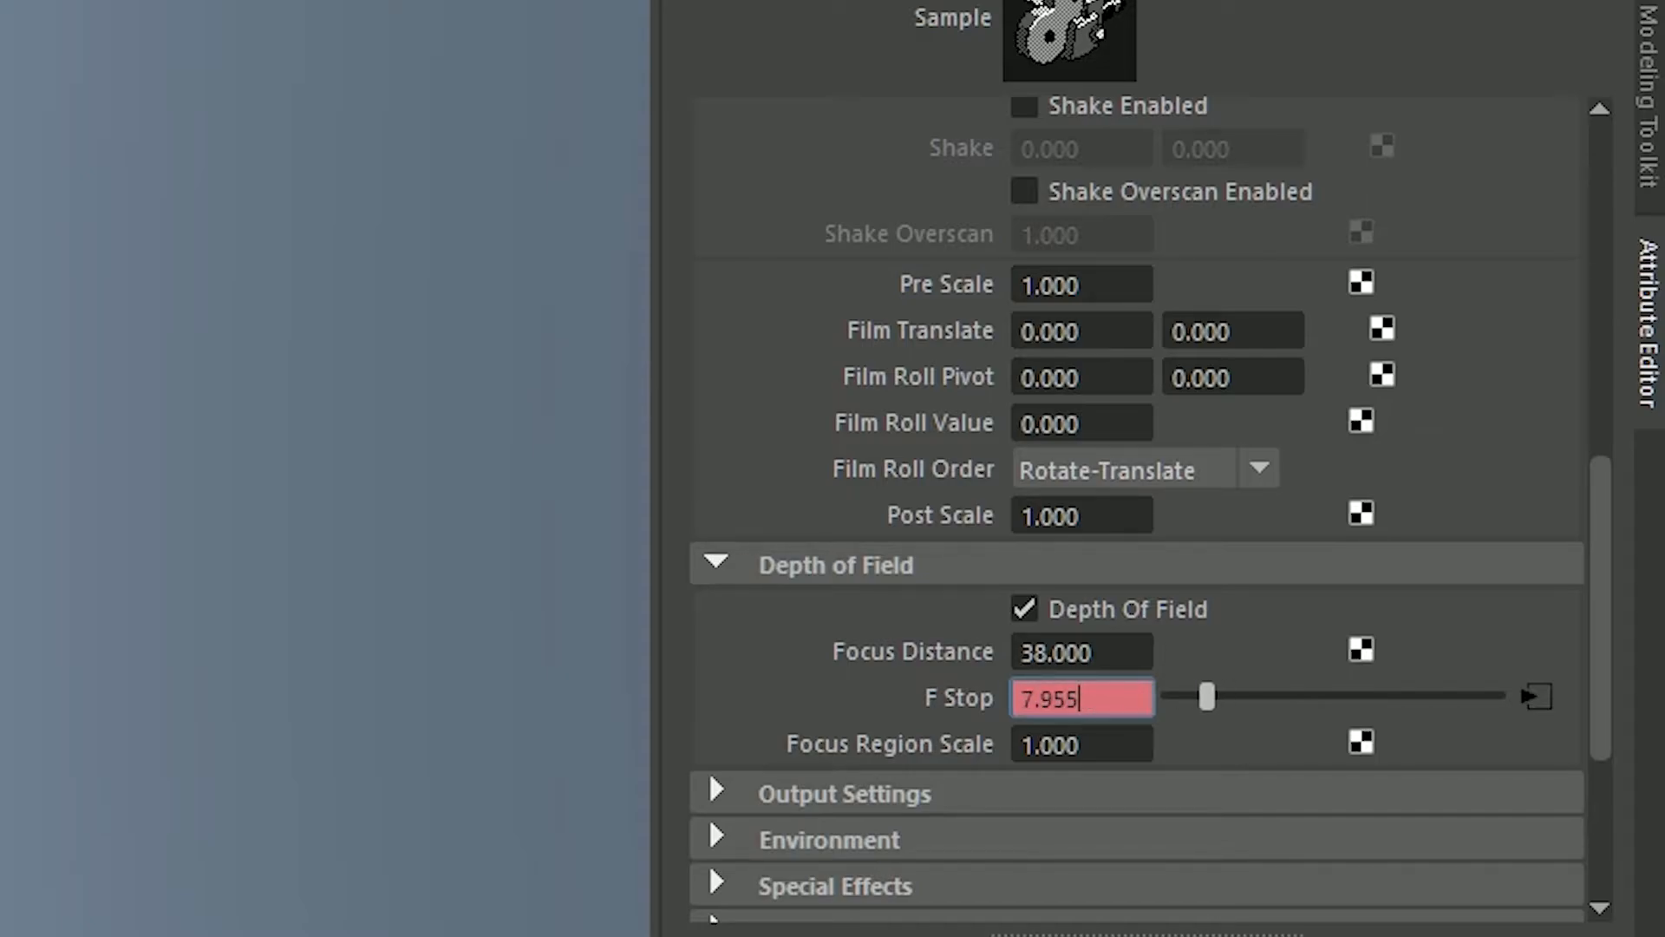
pyautogui.rightClick(1012, 701)
pyautogui.click(1058, 766)
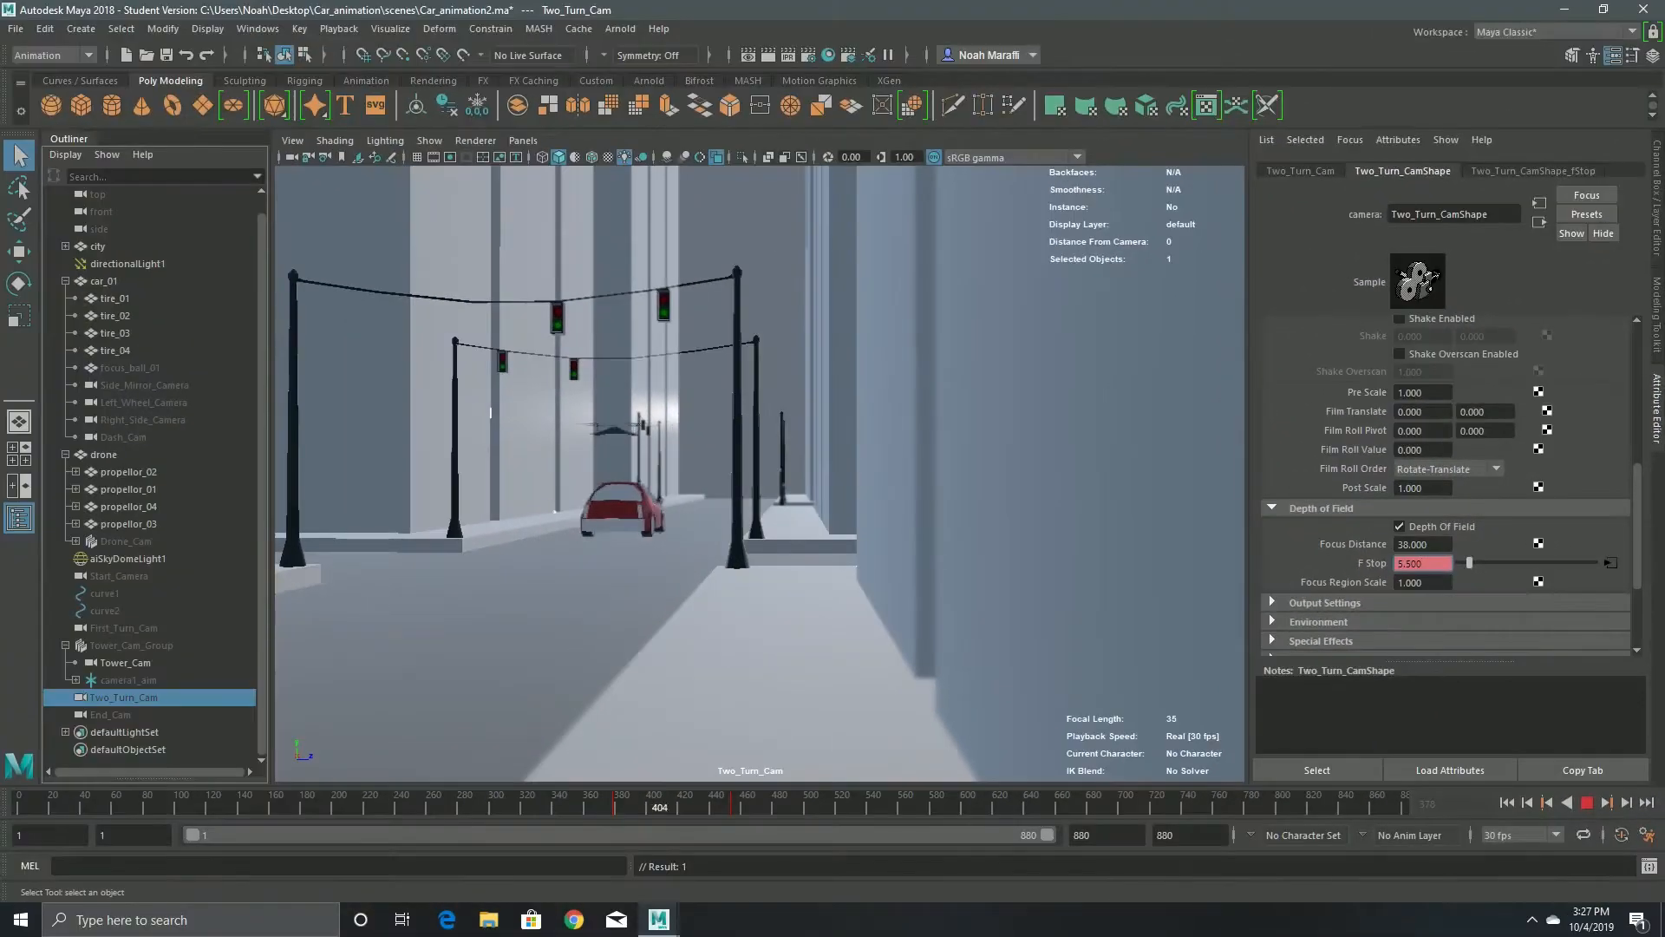
pyautogui.hotkey('alt', 'v')
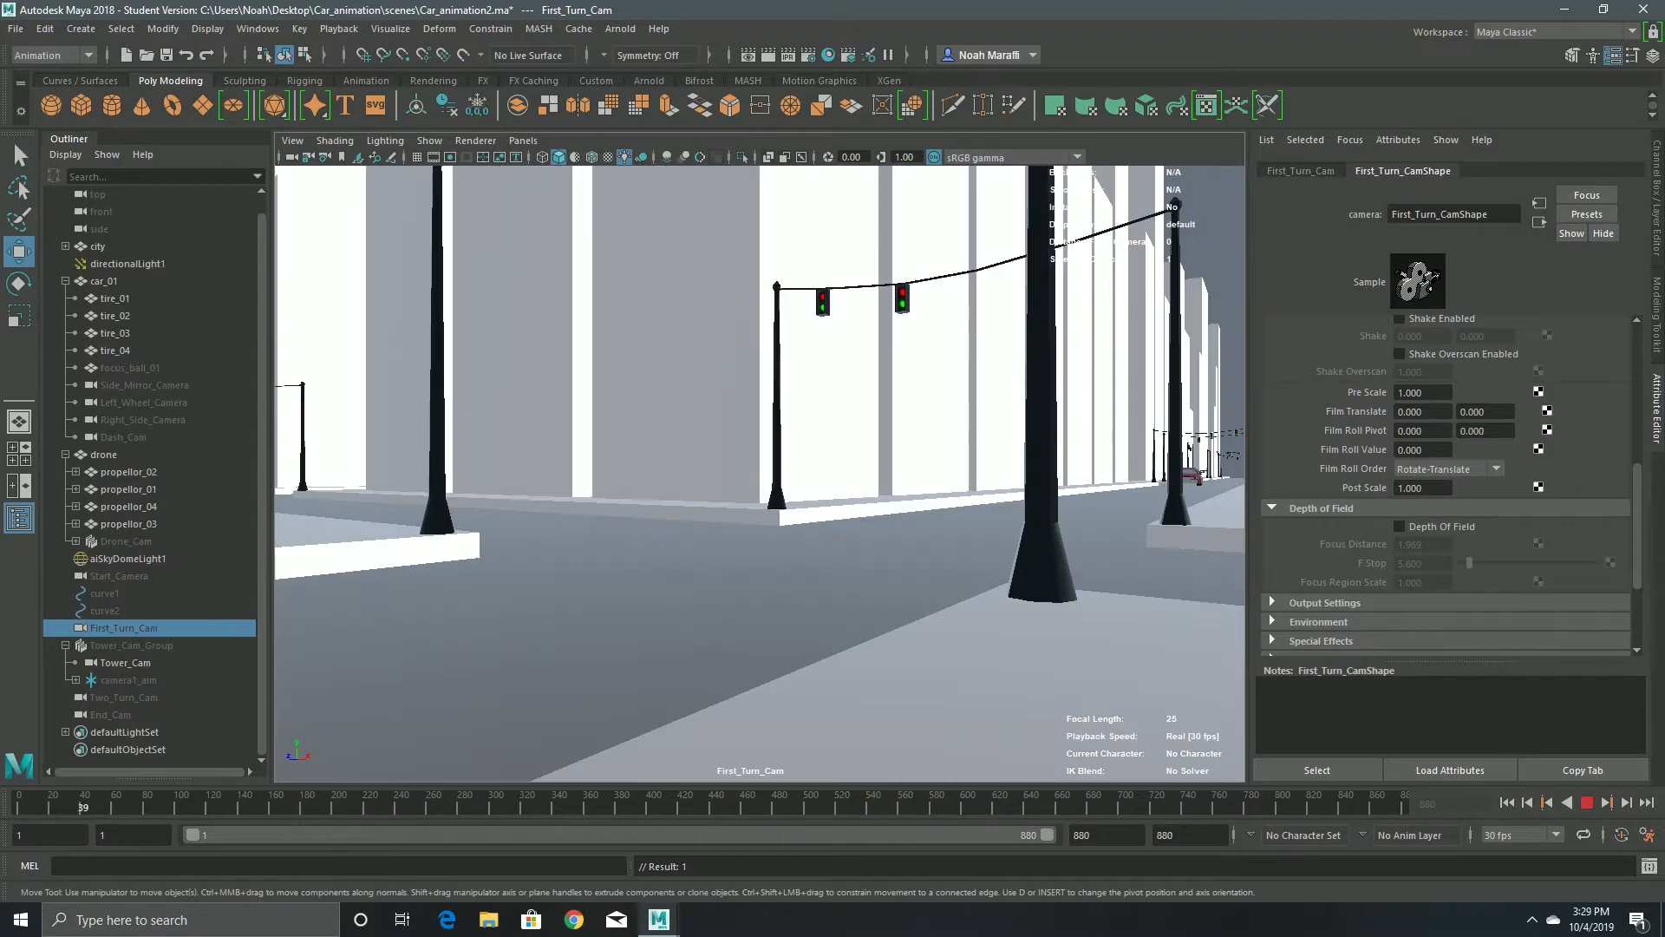
# - Stop at frame 111 and enable depth of field on First_Turn_Cam with a focus distance of 18 and an F Stop of 9.182
pyautogui.hotkey('alt', 'v')
pyautogui.click(815, 511)
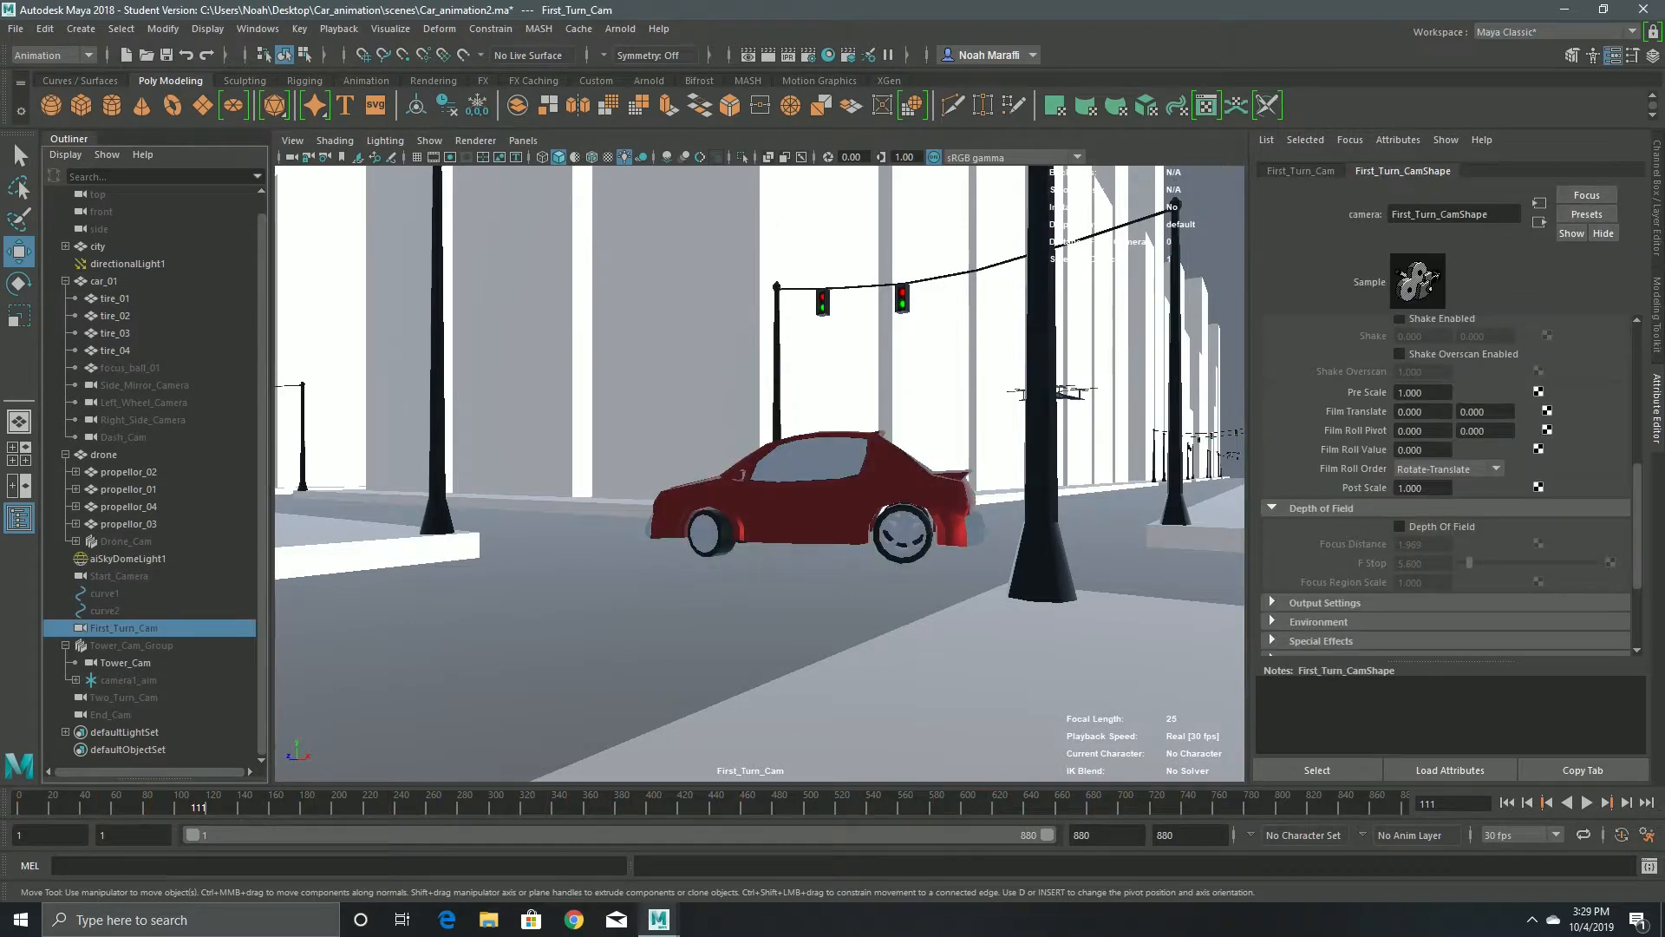
pyautogui.write('18')
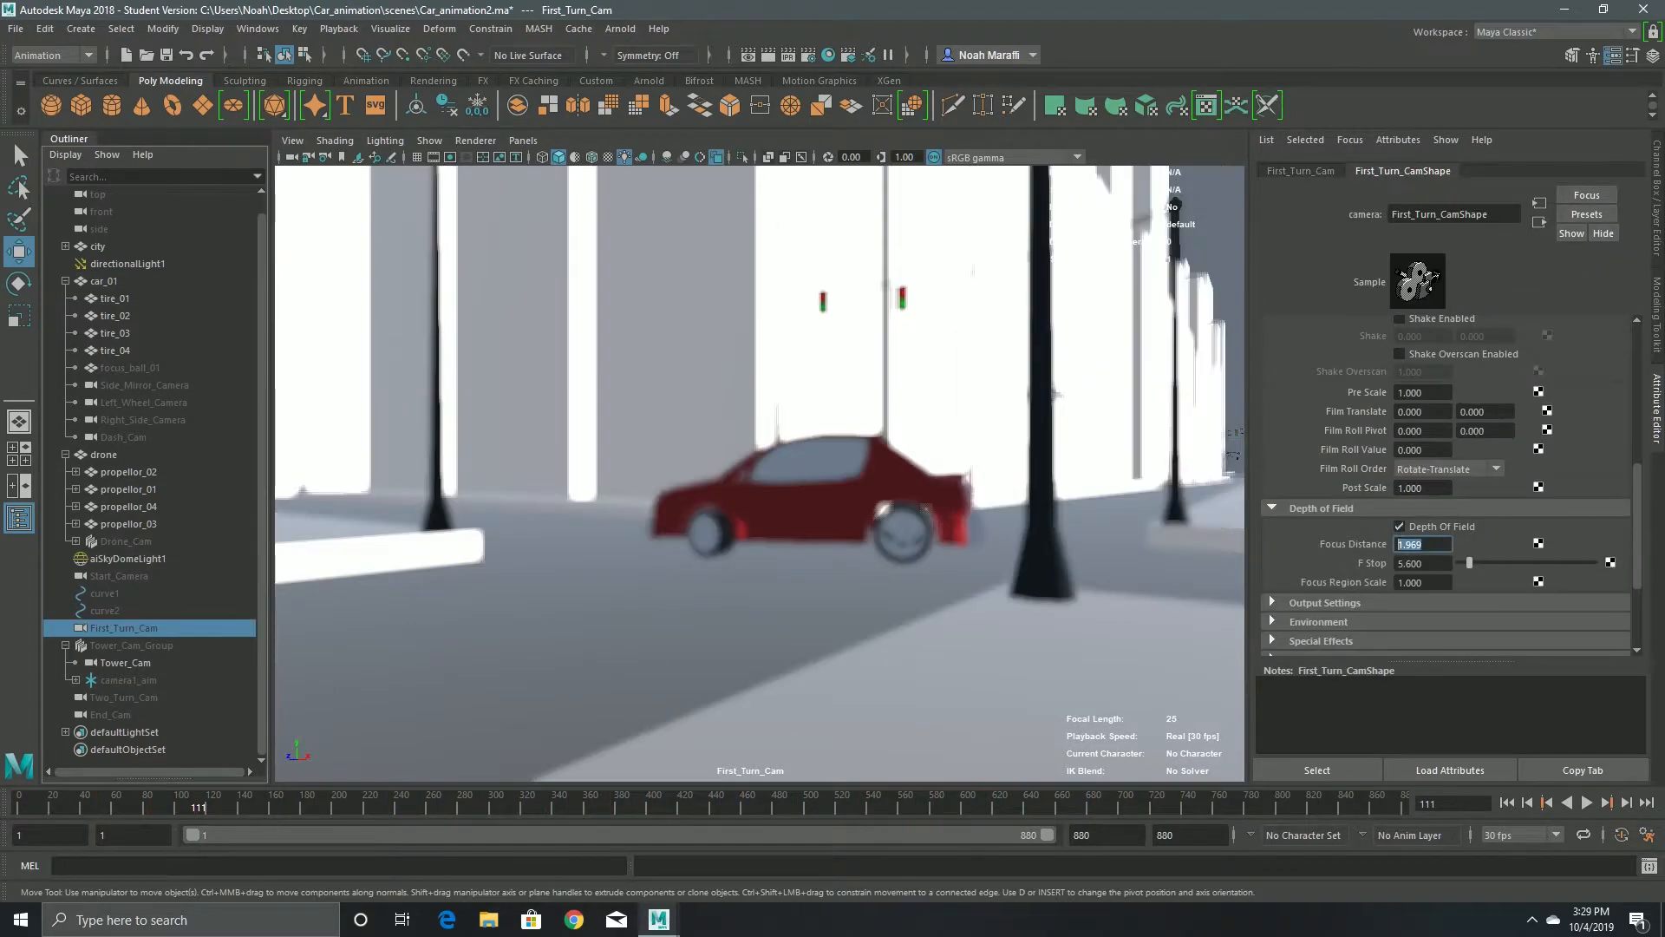
pyautogui.press('Return')
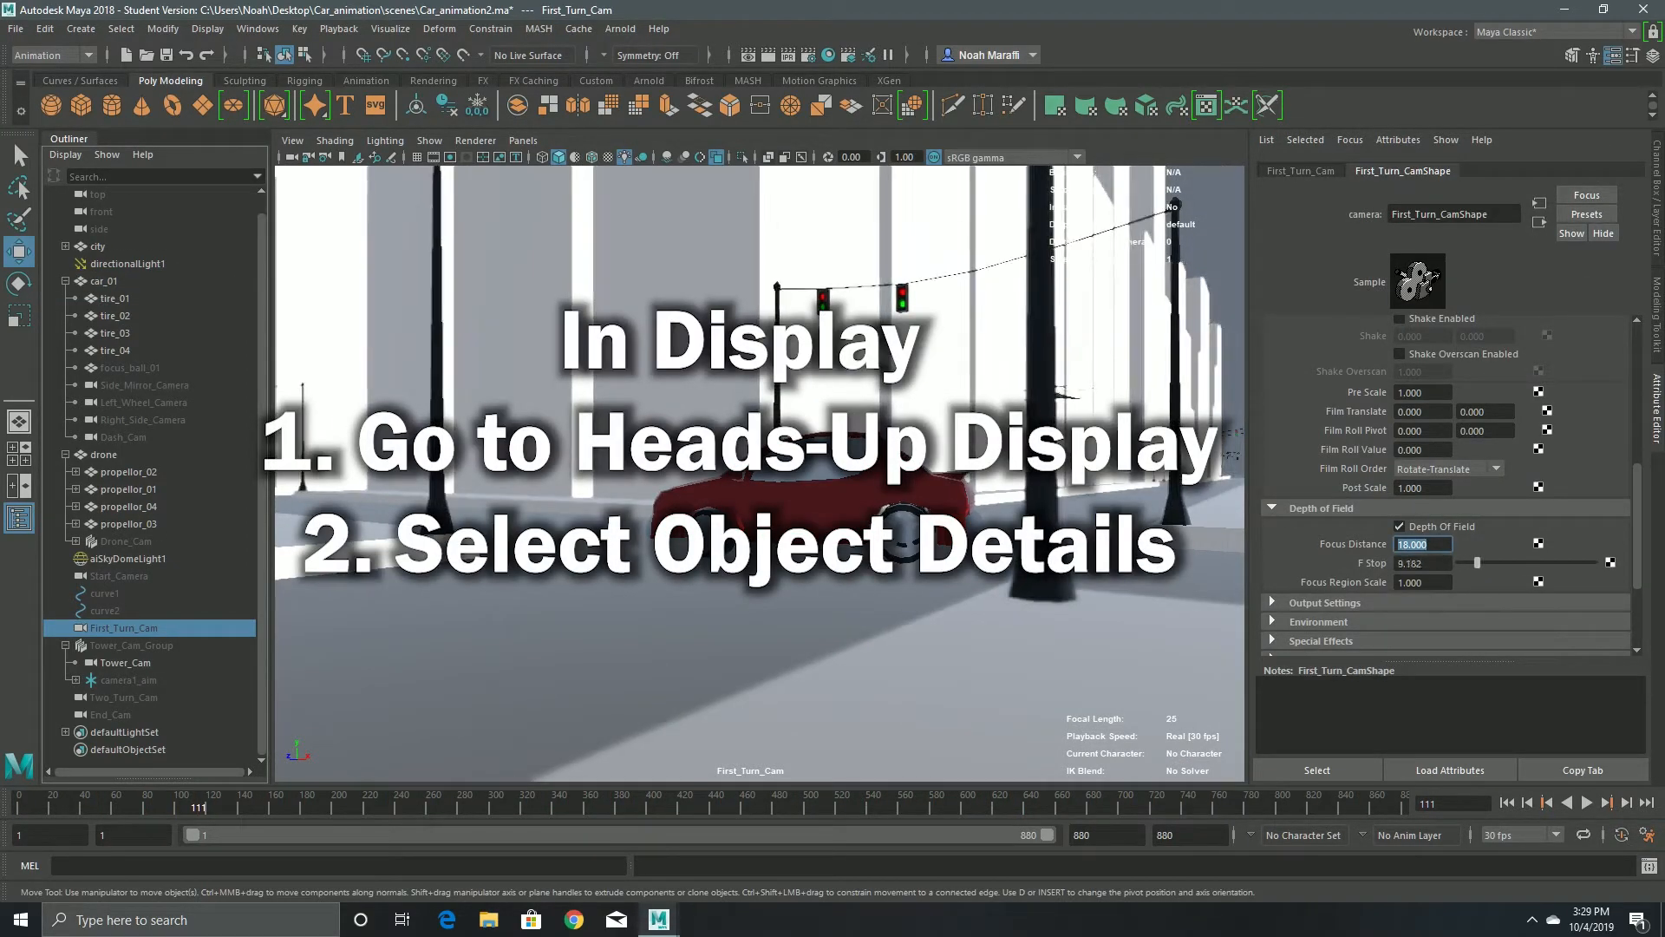
pyautogui.rightClick(1371, 543)
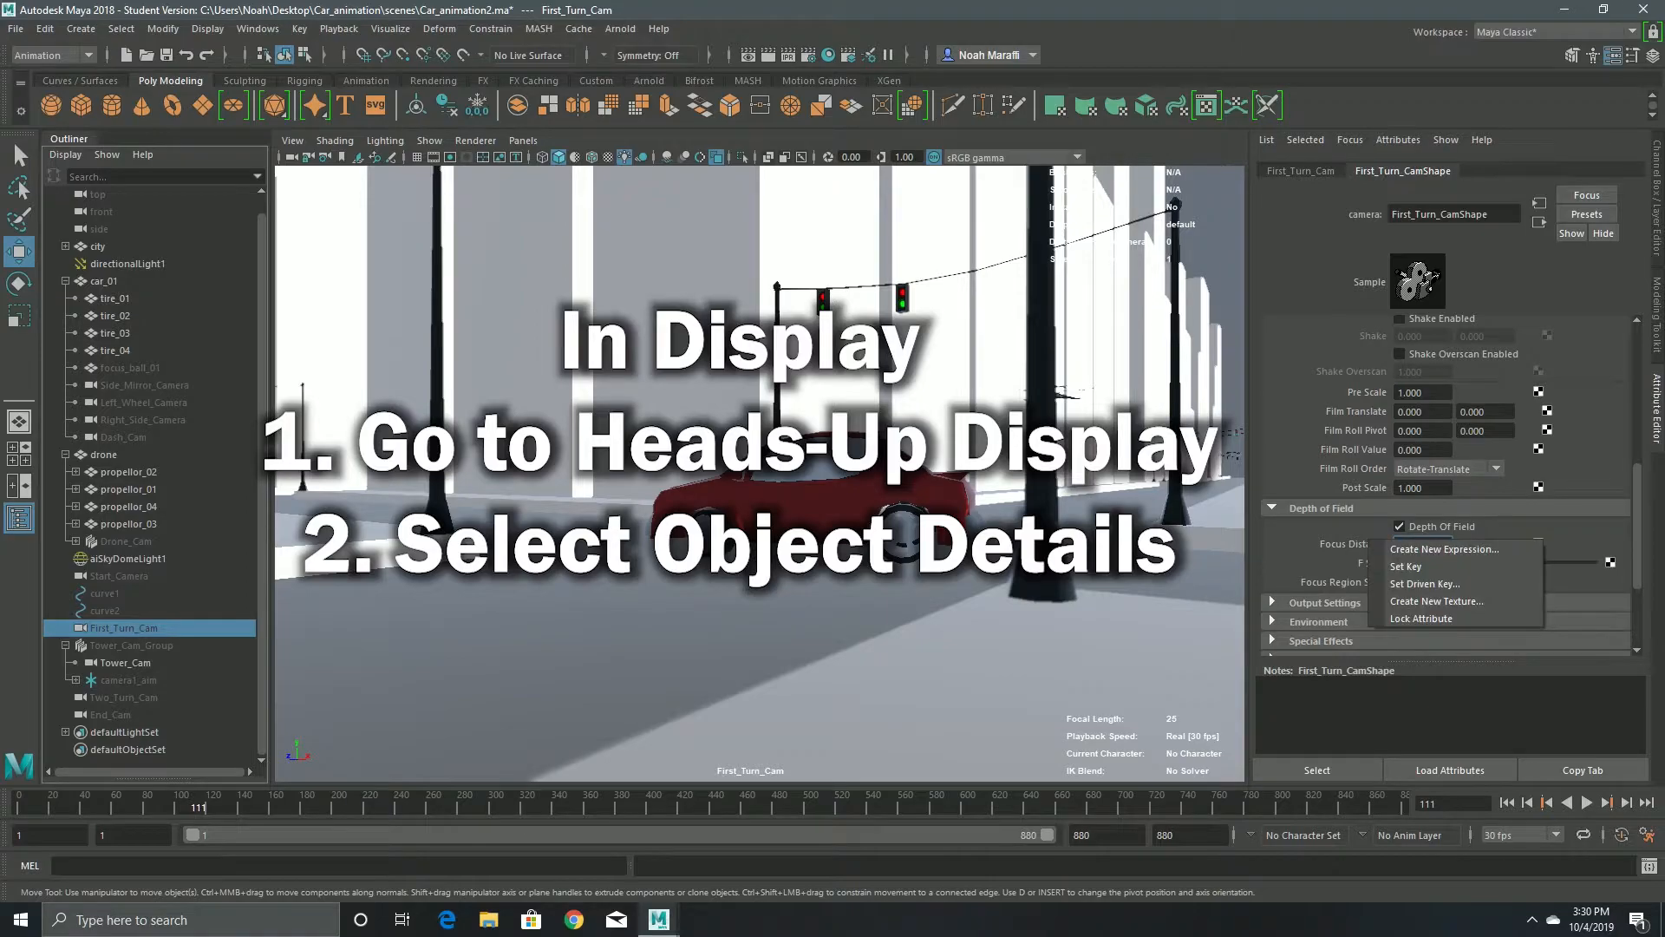
# - Look through Start_Camera and play the opening frames to check its depth of field
pyautogui.click(119, 576)
pyautogui.click(523, 140)
pyautogui.moveTo(552, 157)
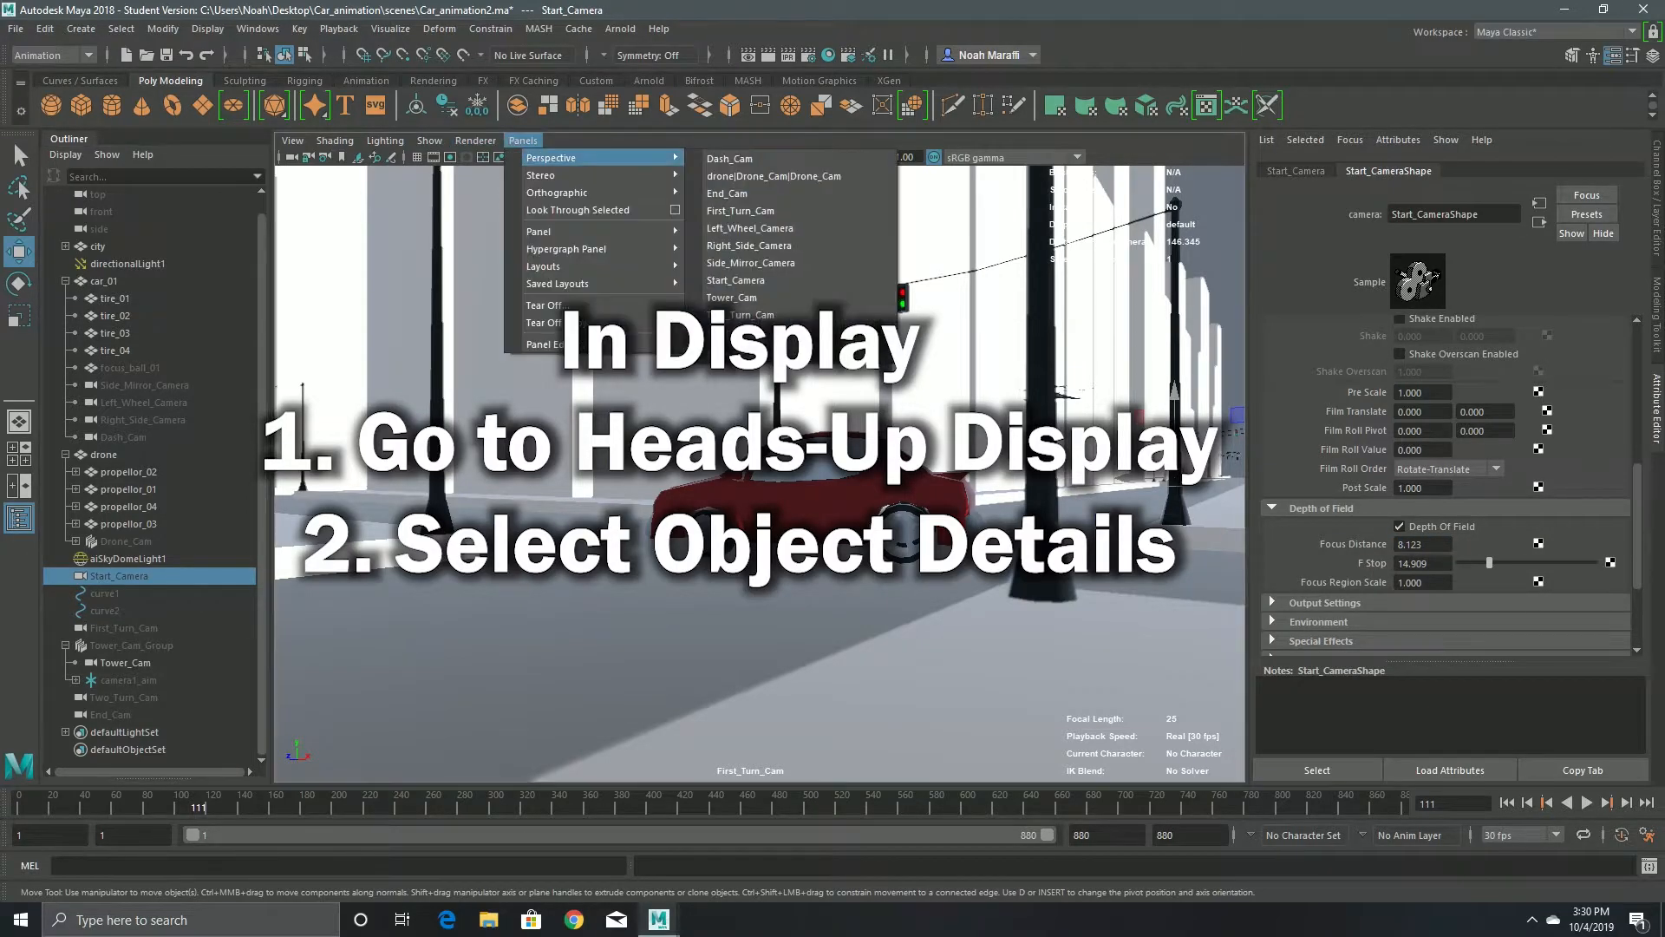
pyautogui.click(746, 279)
pyautogui.hotkey('alt', 'v')
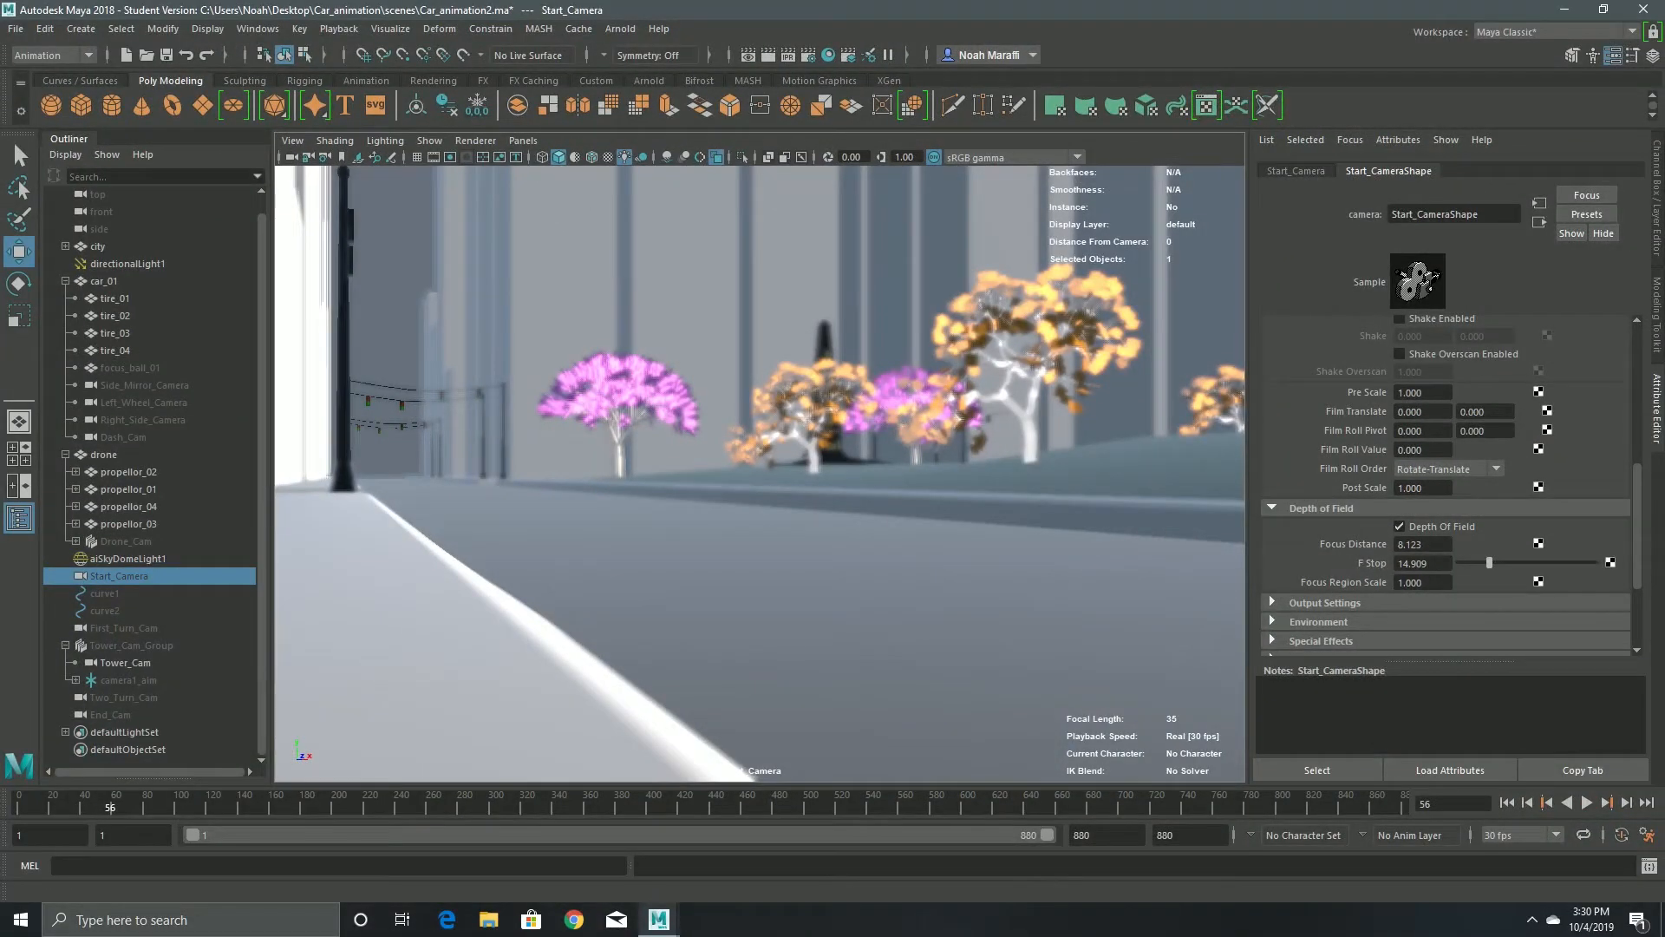
pyautogui.hotkey('alt', 'v')
pyautogui.hotkey('alt', 'shift', 'v')
pyautogui.hotkey('alt', 'v')
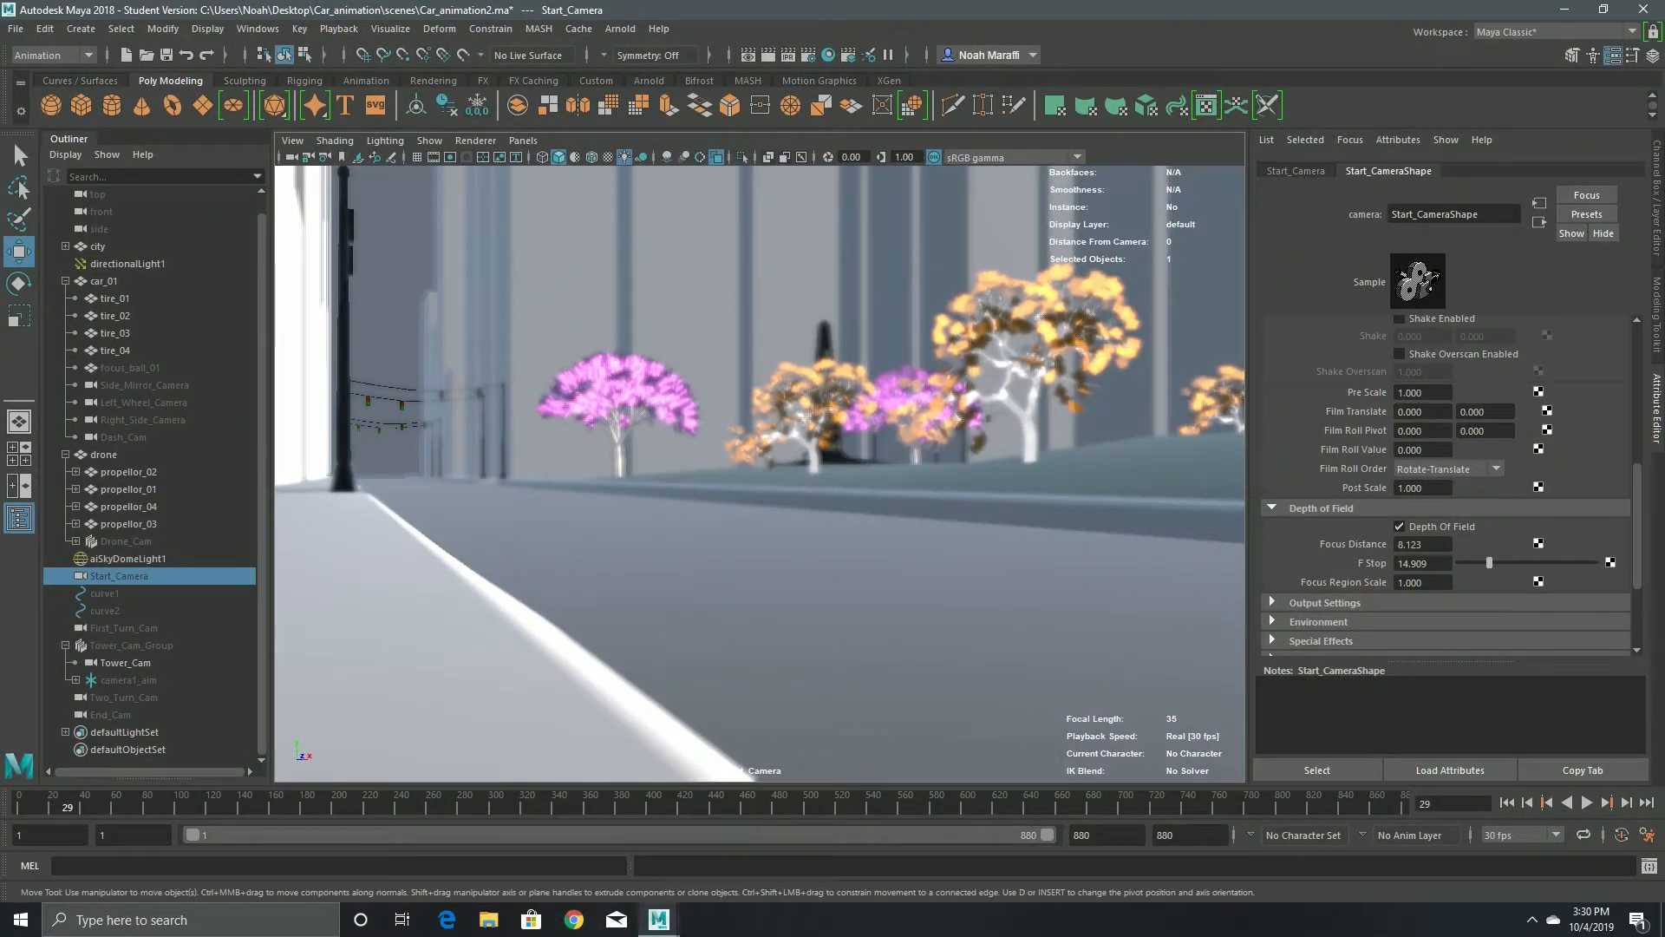
# - Look through Side_Mirror_Camera and select the drone to check its distance from the camera
pyautogui.click(144, 385)
pyautogui.click(523, 139)
pyautogui.moveTo(590, 156)
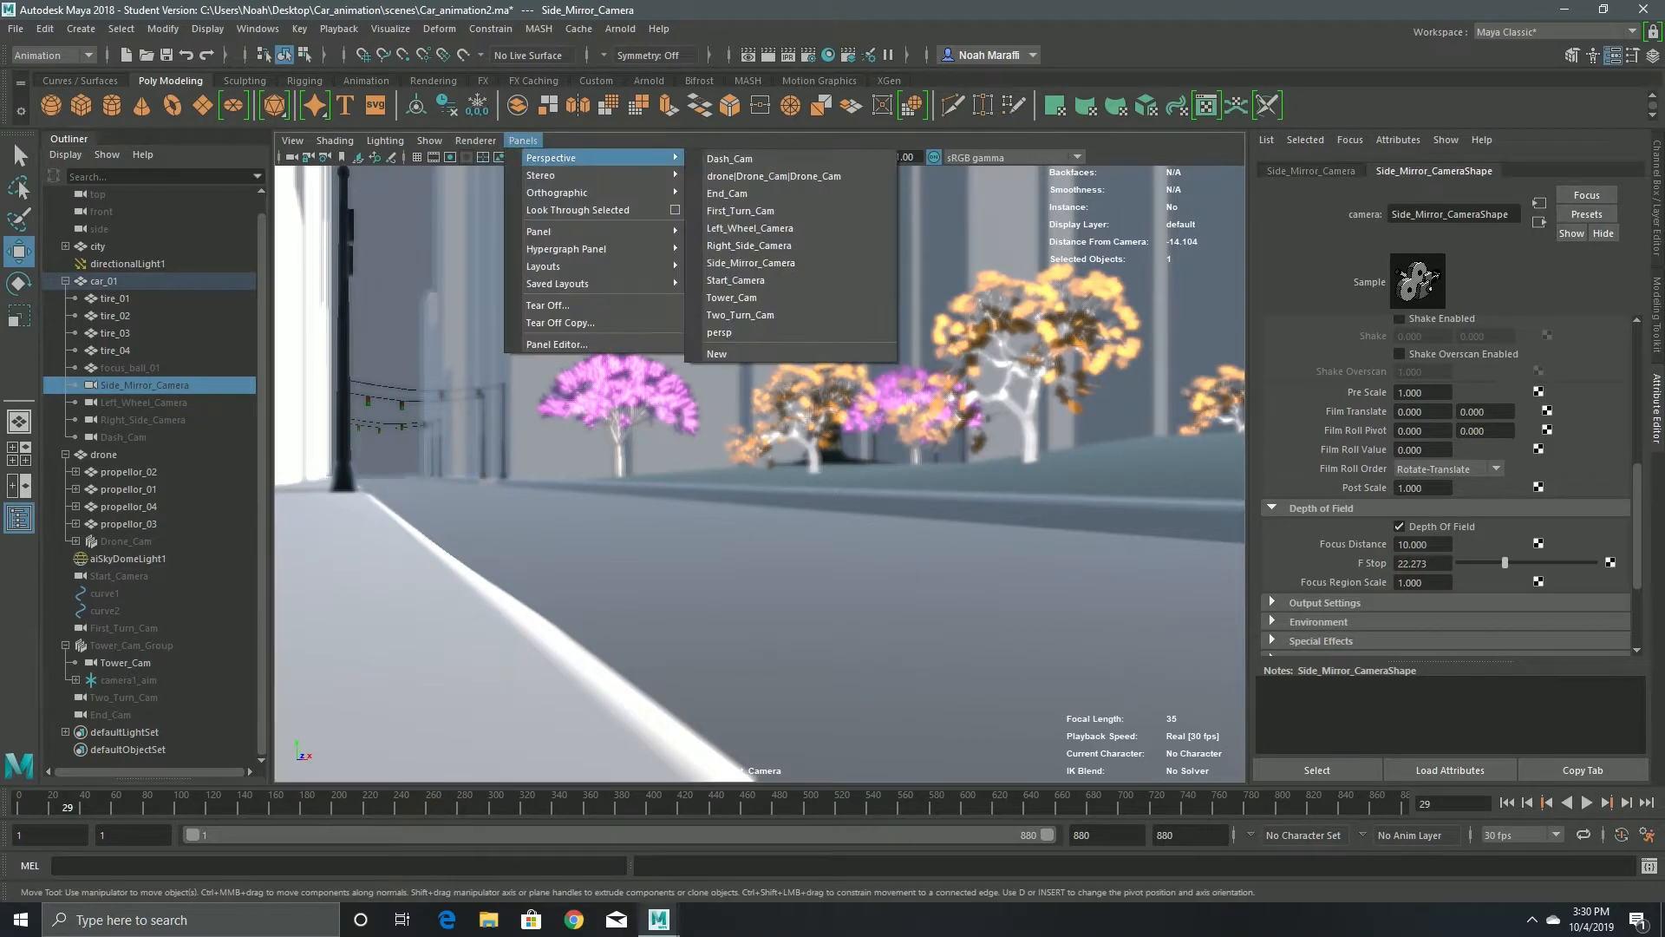
pyautogui.click(780, 261)
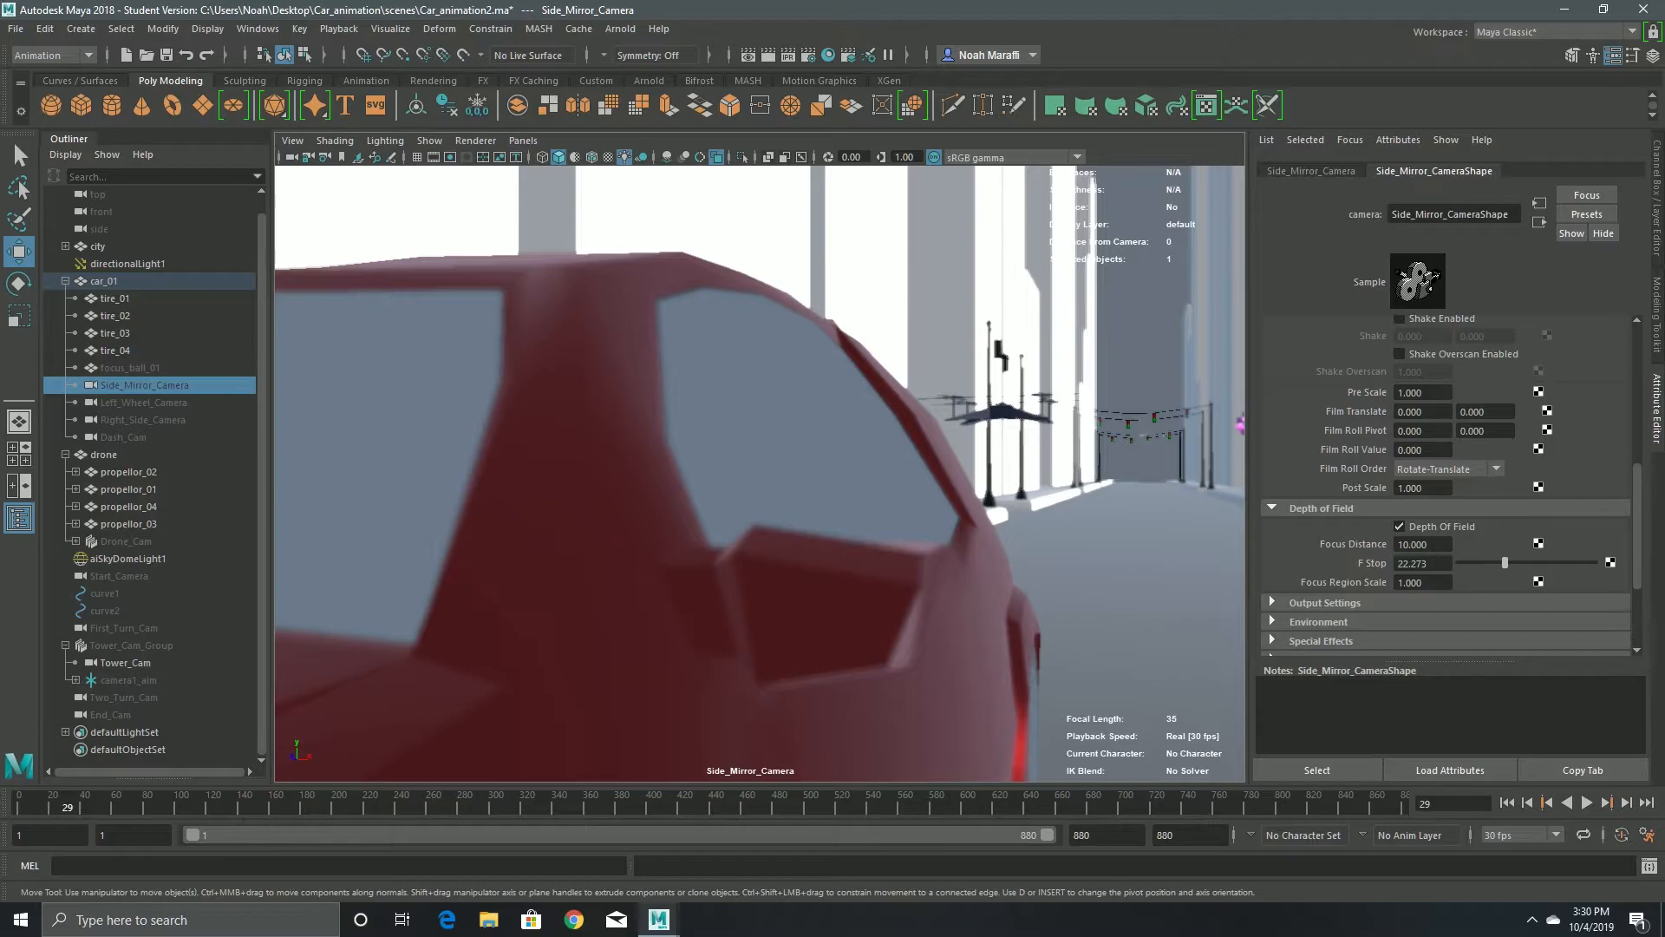
pyautogui.click(1003, 413)
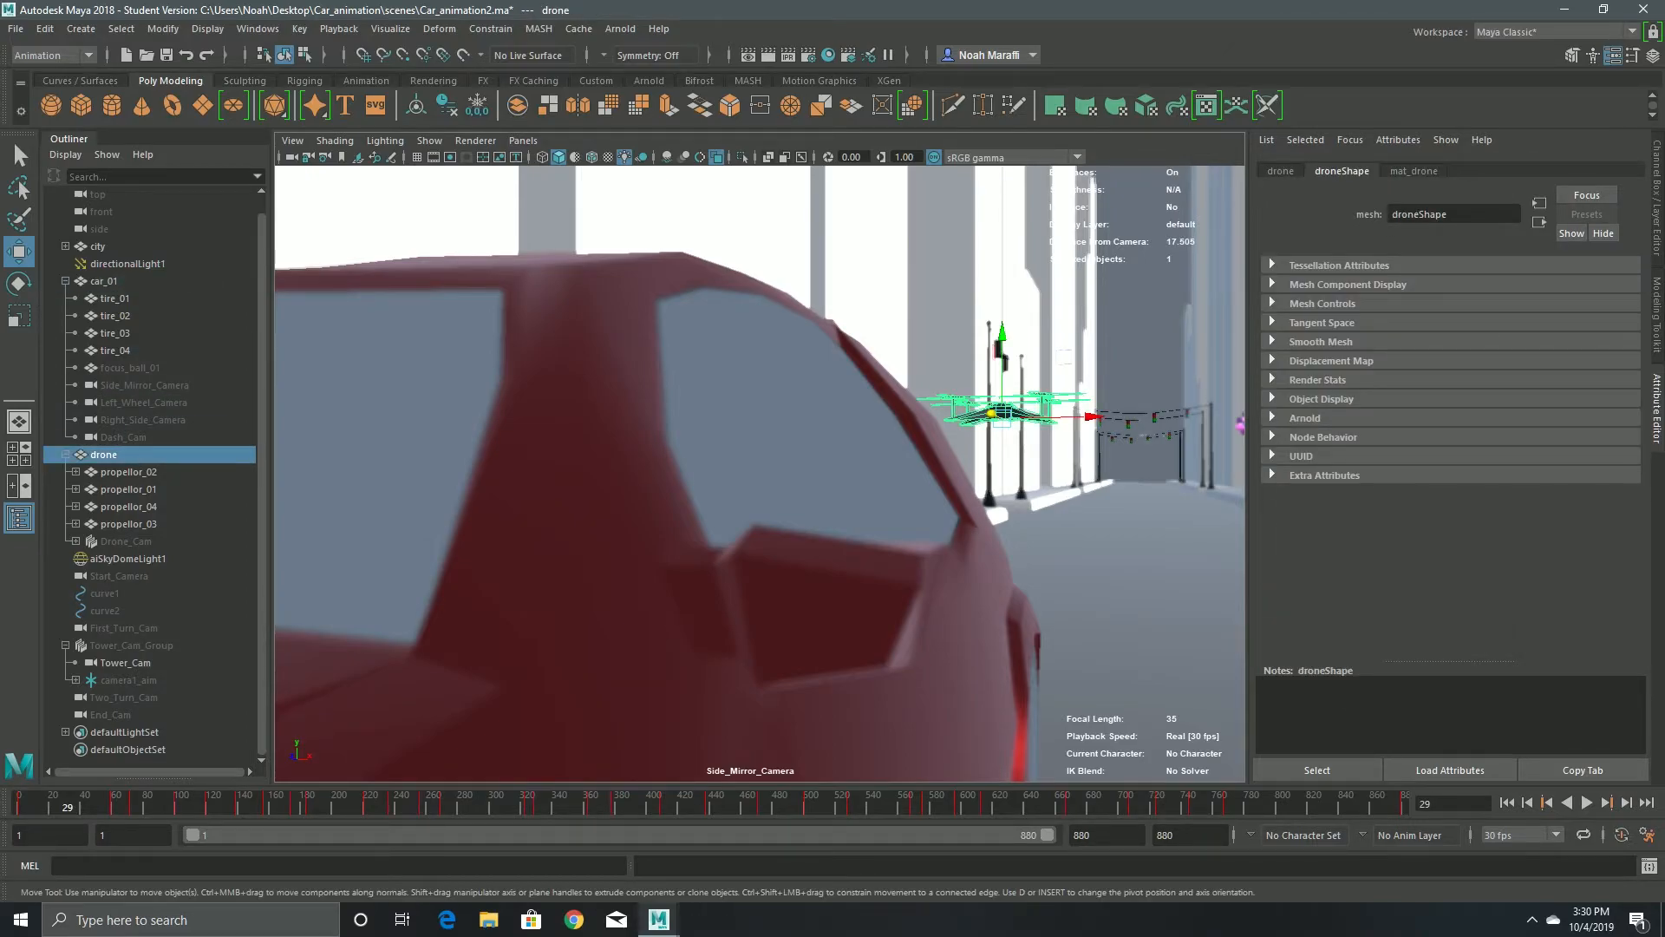
# - Set Side_Mirror_Camera's focus distance to 17 and its F Stop to 31.682, and select Left_Wheel_Camera
pyautogui.click(144, 385)
pyautogui.doubleClick(1417, 544)
pyautogui.write('17')
pyautogui.press('Return')
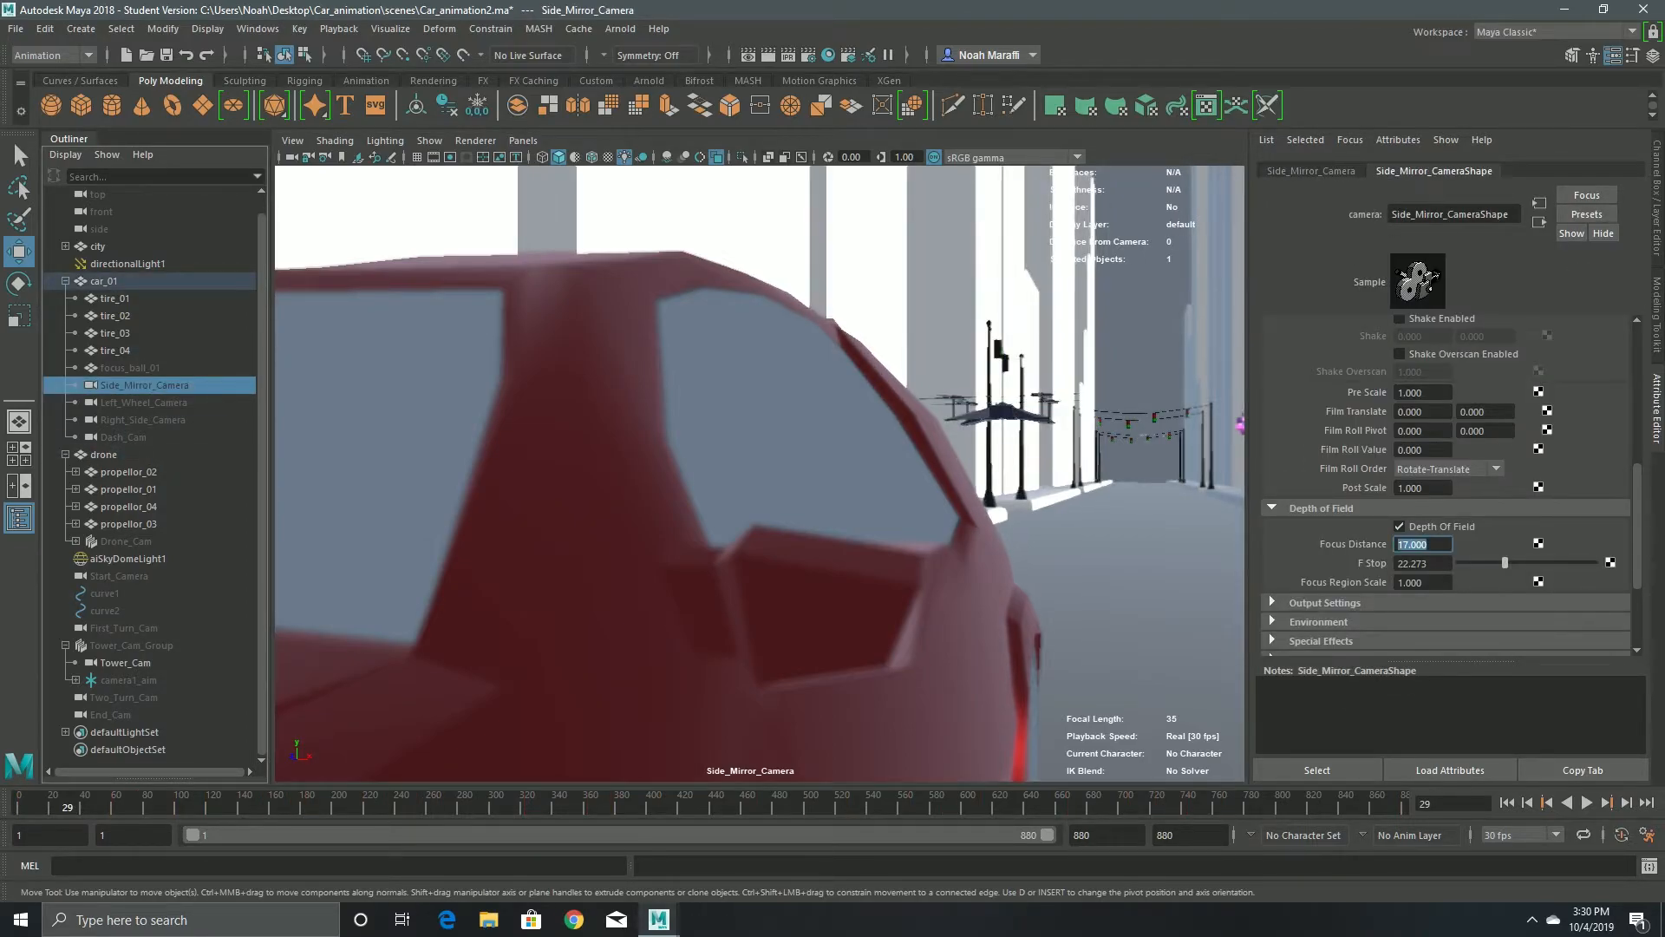
pyautogui.moveTo(1505, 563); pyautogui.dragTo(1524, 563)
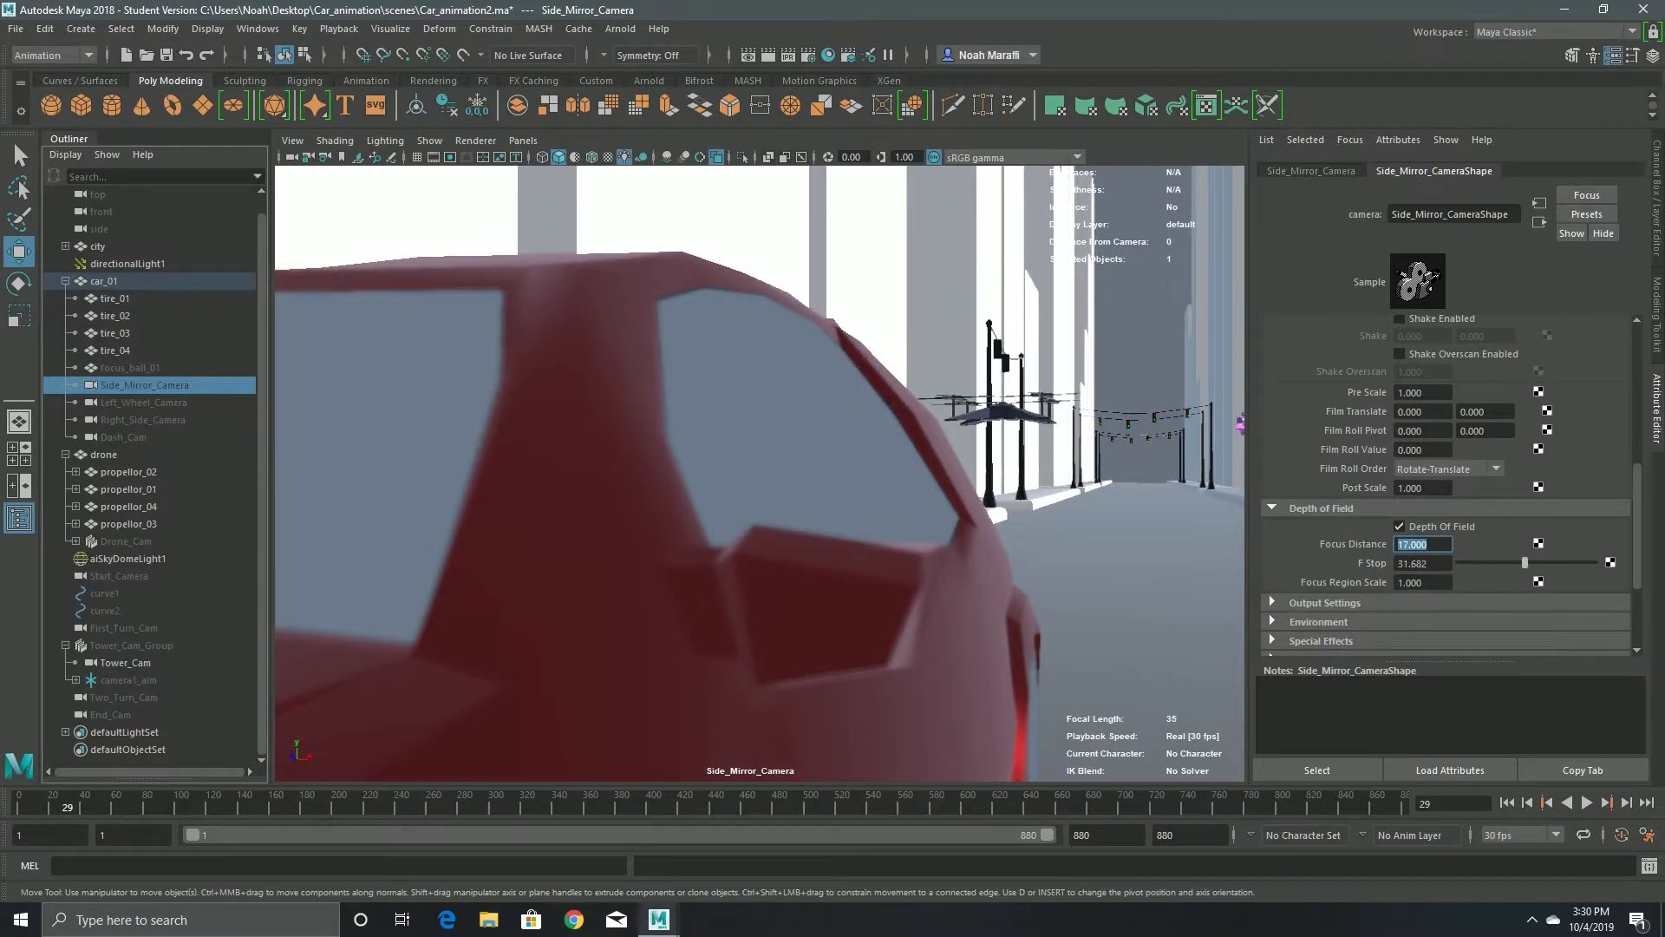
pyautogui.click(144, 403)
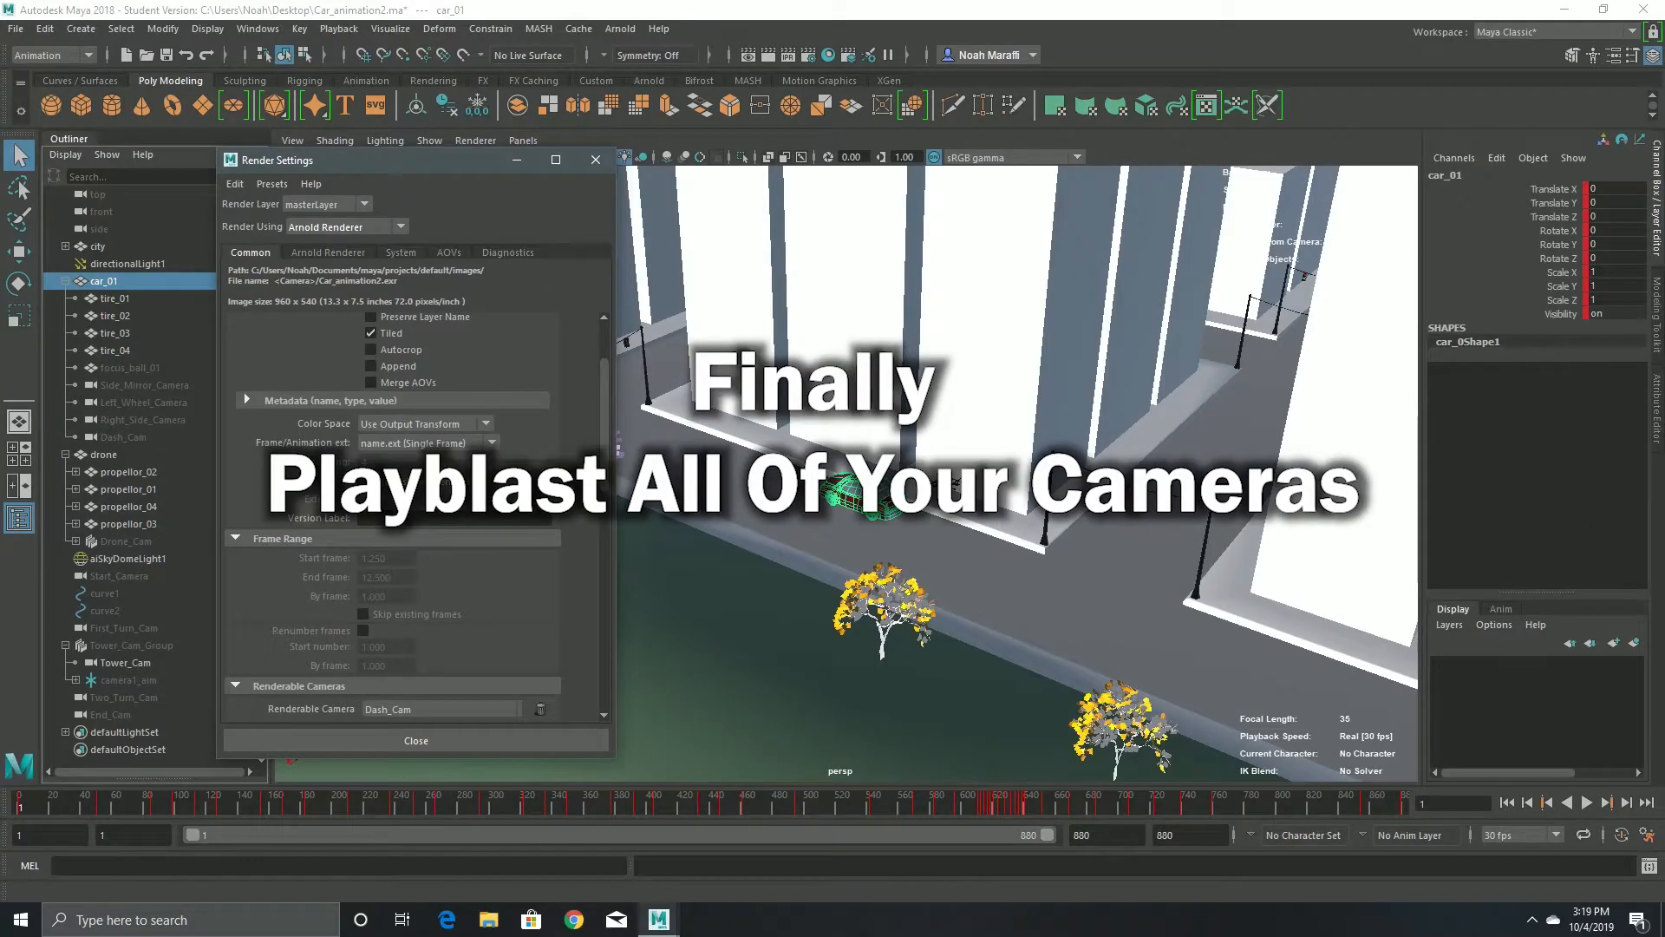
# - Review the list of renderable cameras in the render settings
pyautogui.scroll(-5, 415, 512)
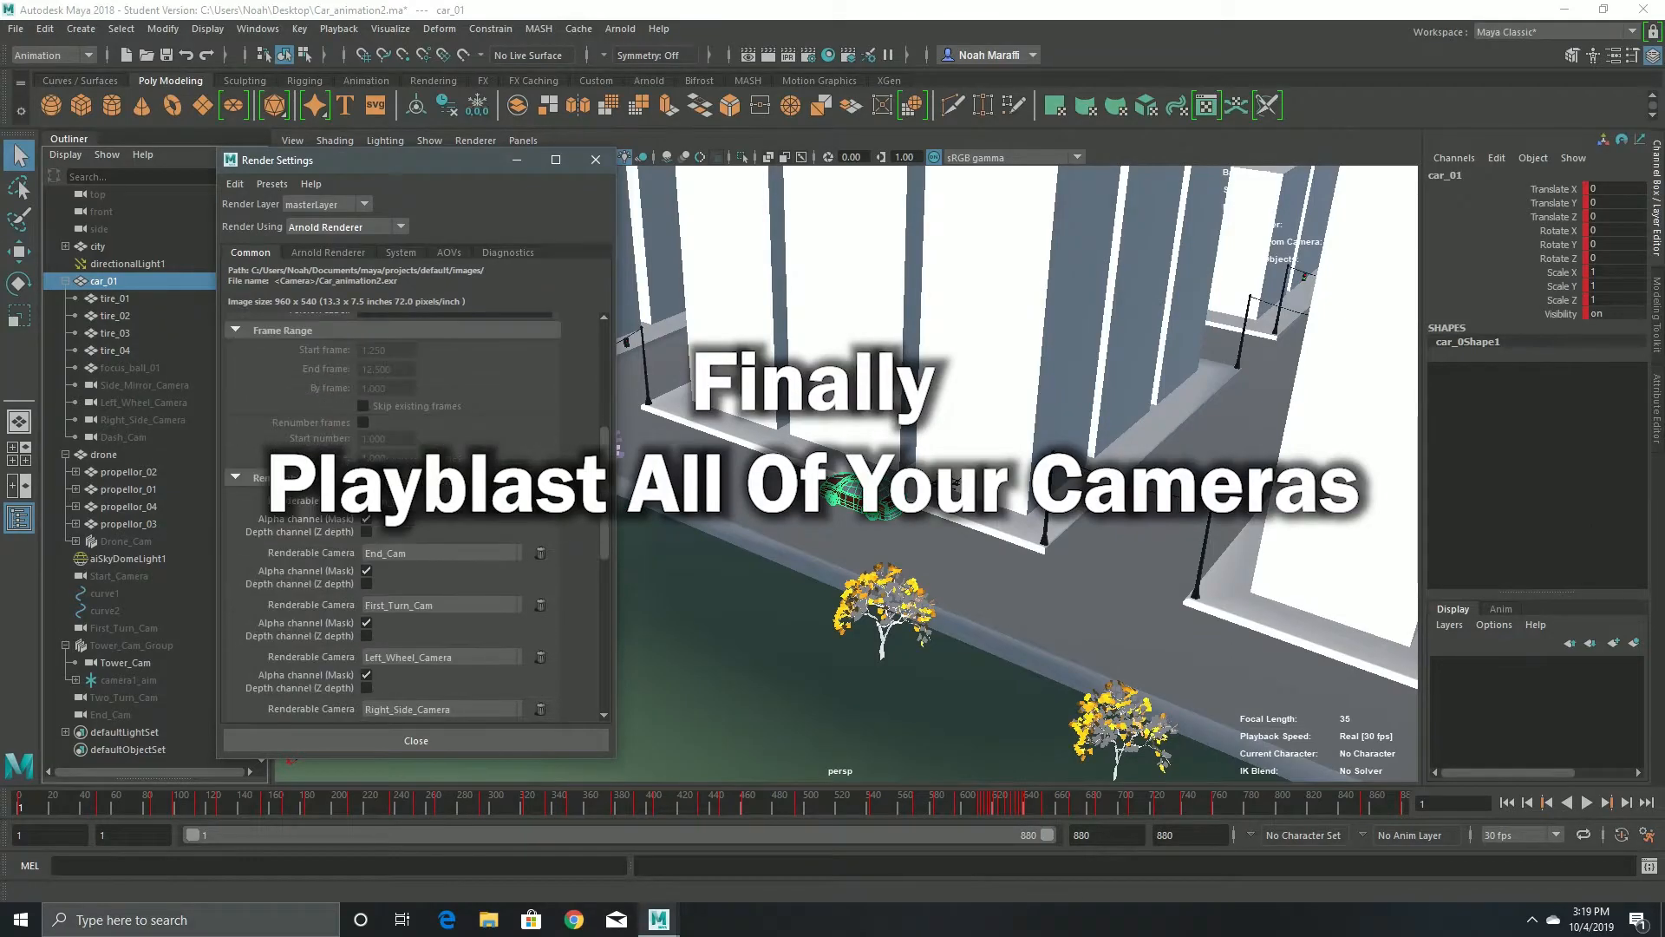
pyautogui.scroll(-4, 415, 512)
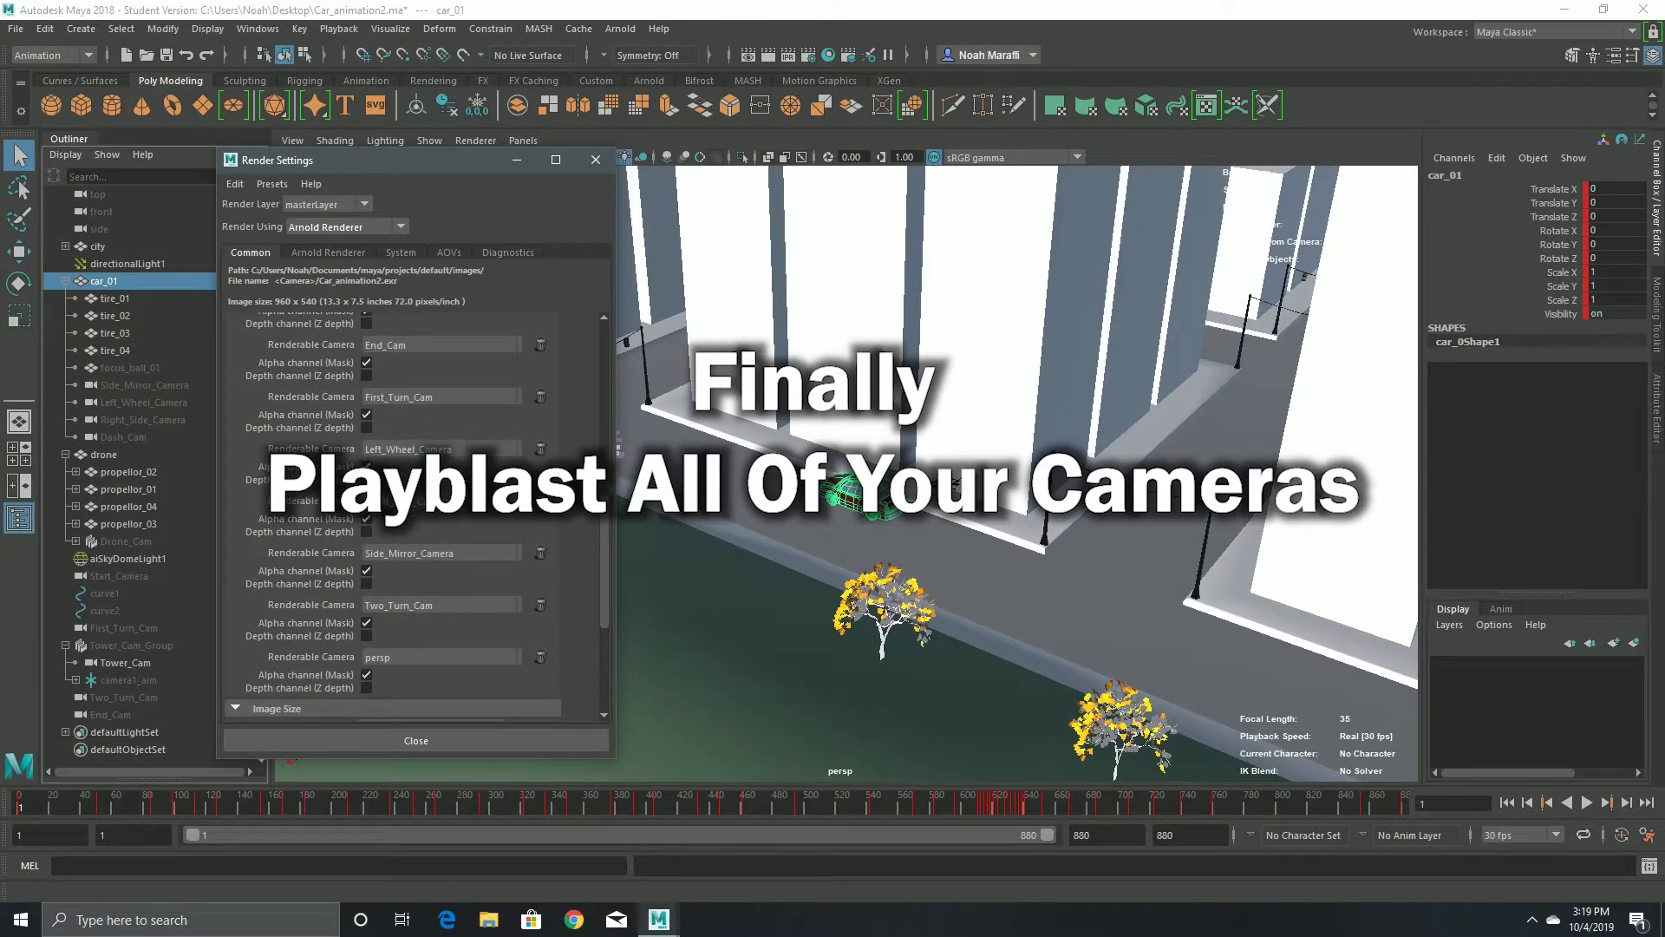
pyautogui.scroll(1, 414, 512)
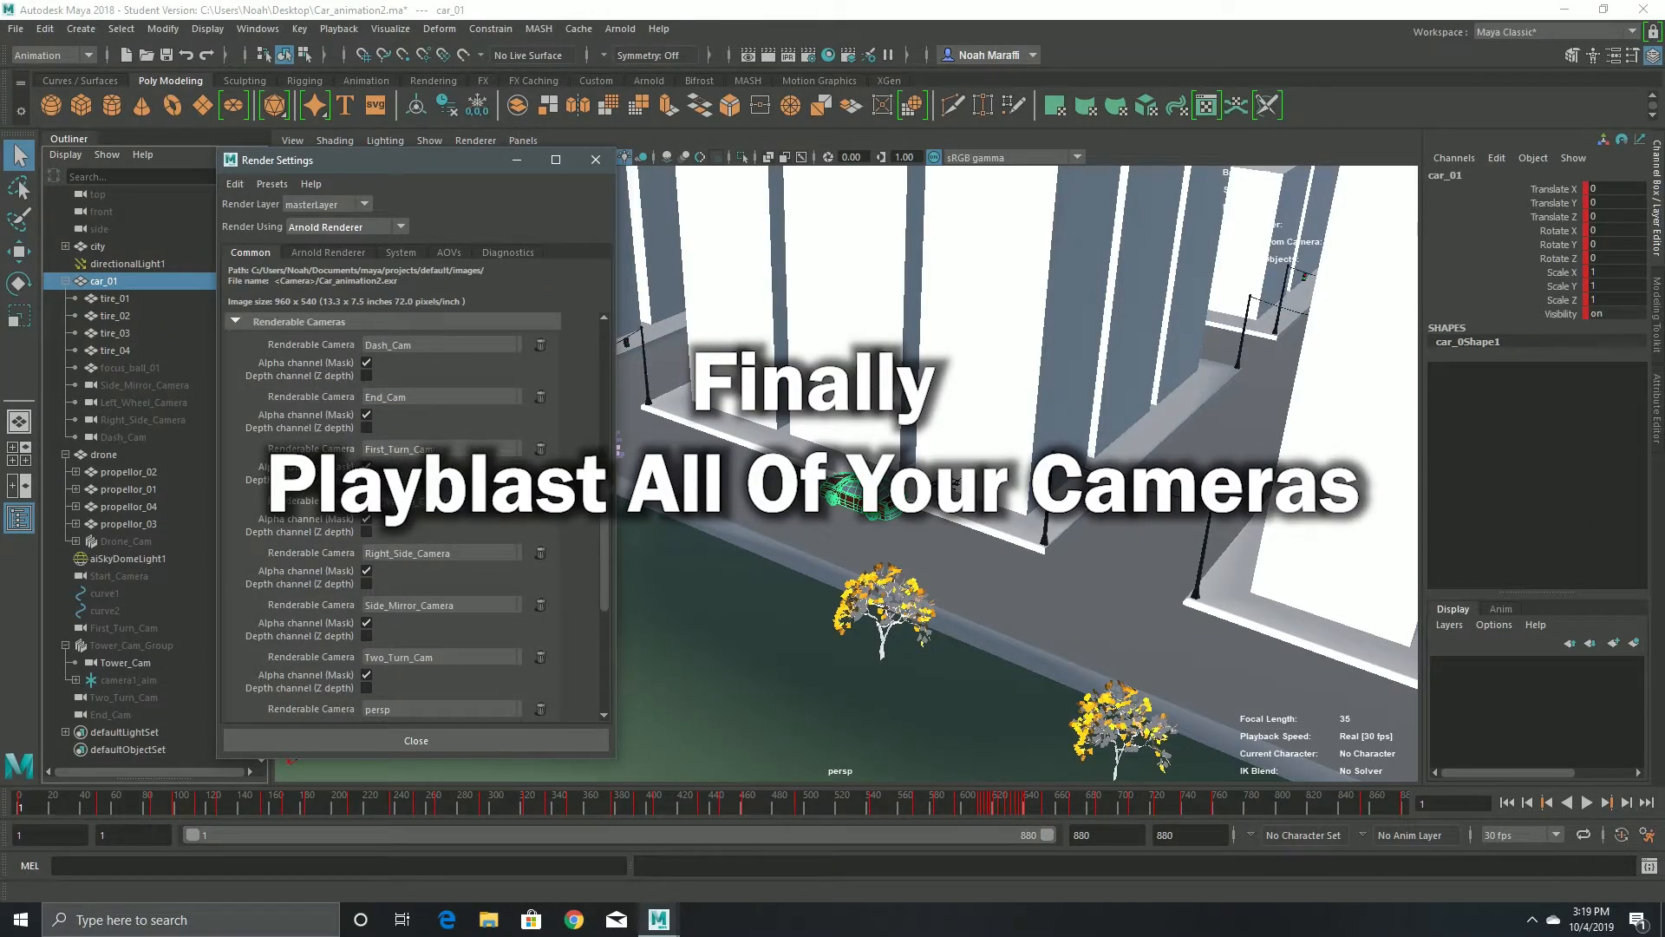
pyautogui.scroll(-2, 415, 512)
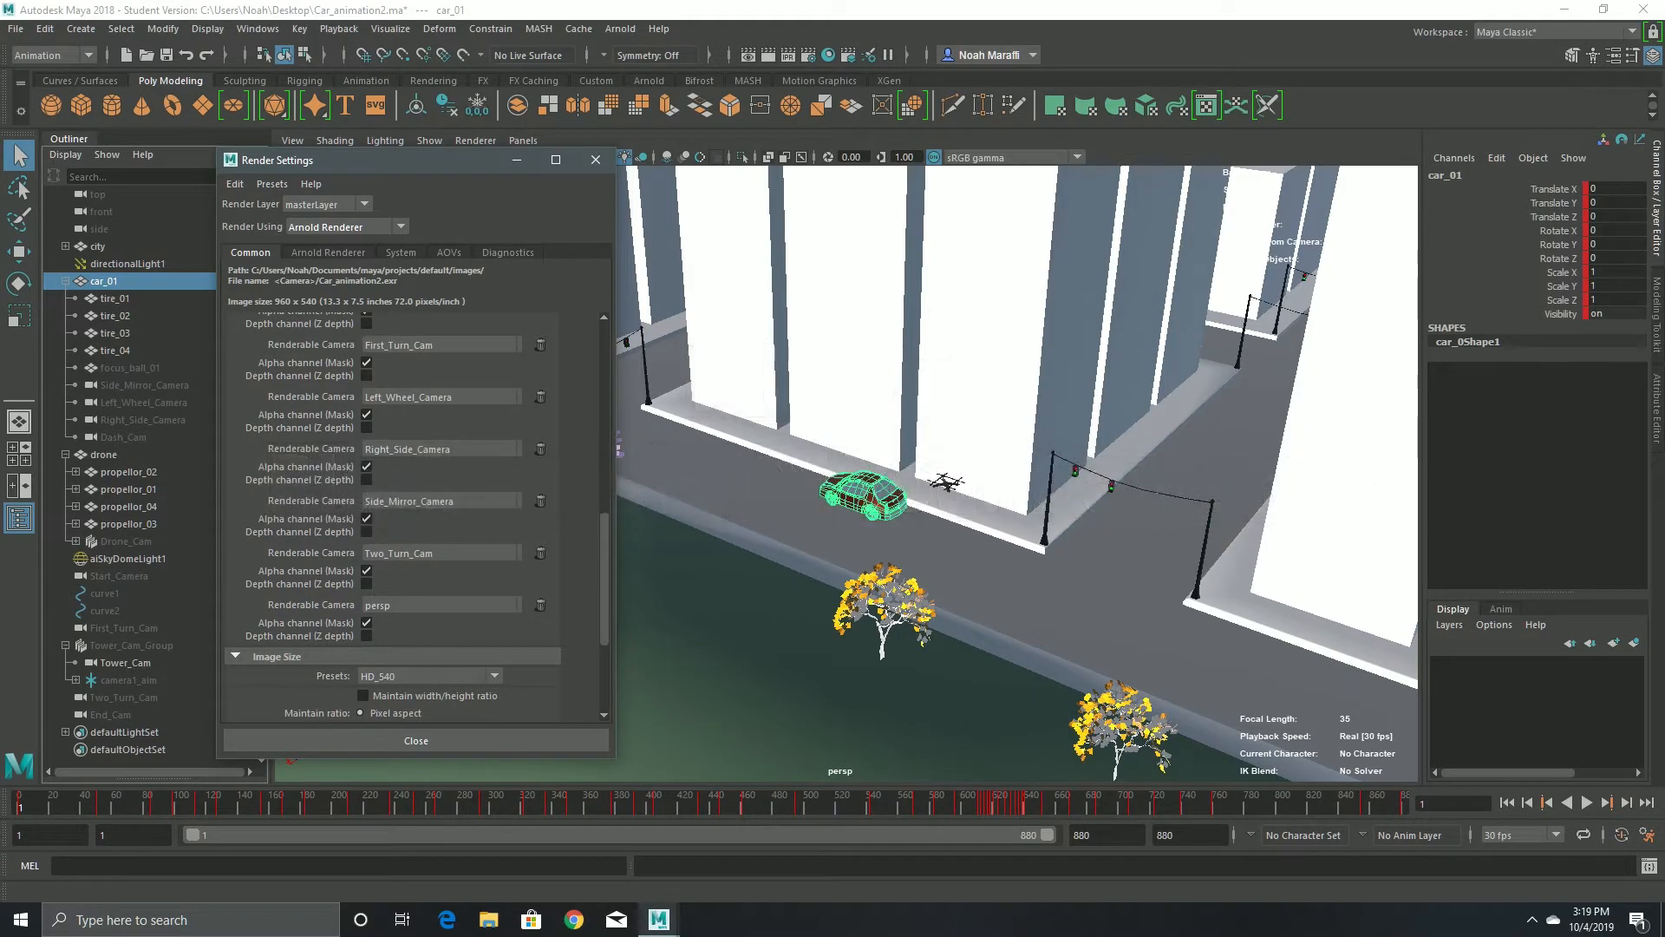
pyautogui.scroll(2, 414, 512)
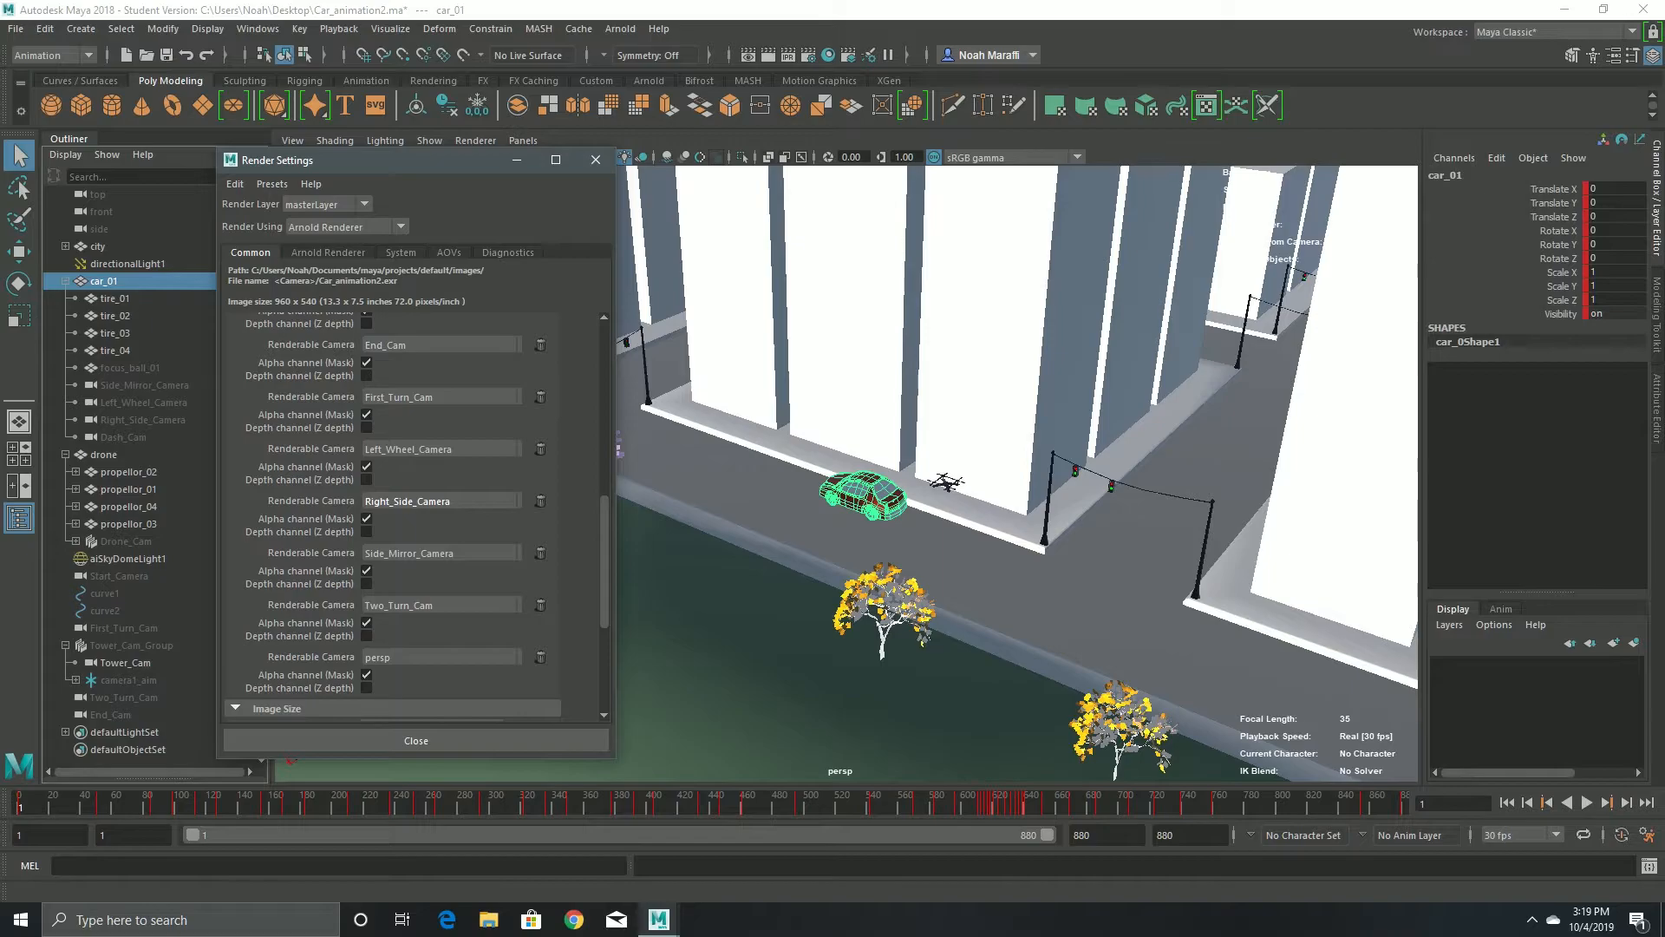
# - Replace persp with Start_Camera among the renderable cameras and check the resulting camera list
pyautogui.click(235, 321)
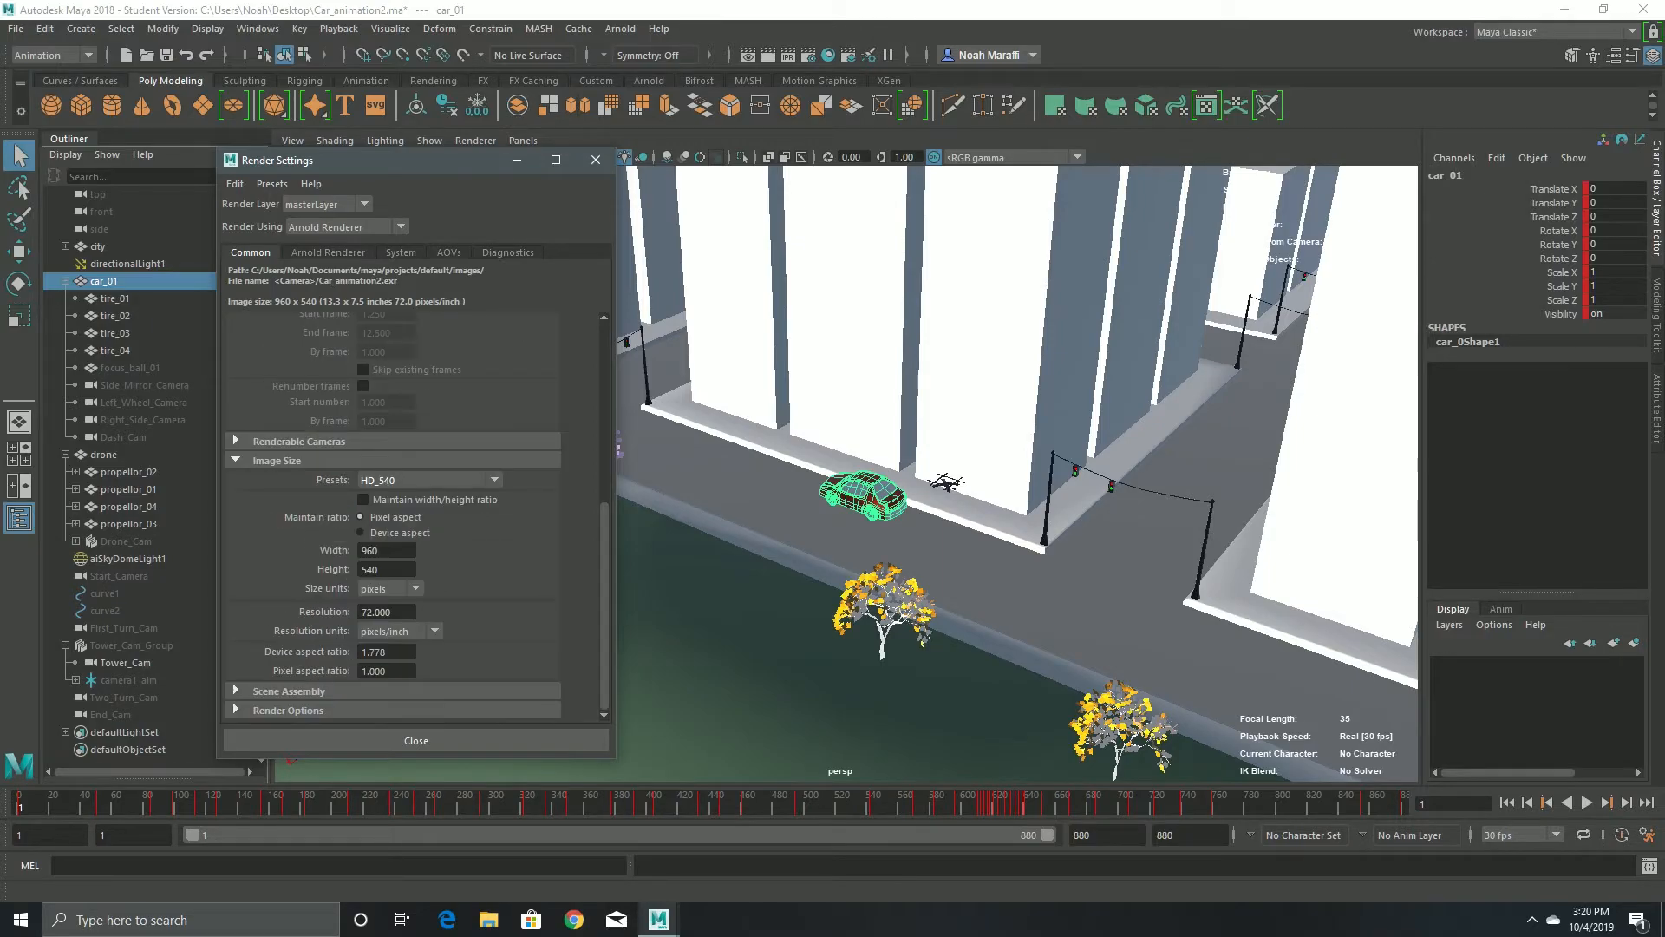
pyautogui.click(236, 440)
pyautogui.scroll(-9, 416, 521)
pyautogui.click(494, 479)
pyautogui.scroll(-2, 416, 586)
pyautogui.click(417, 586)
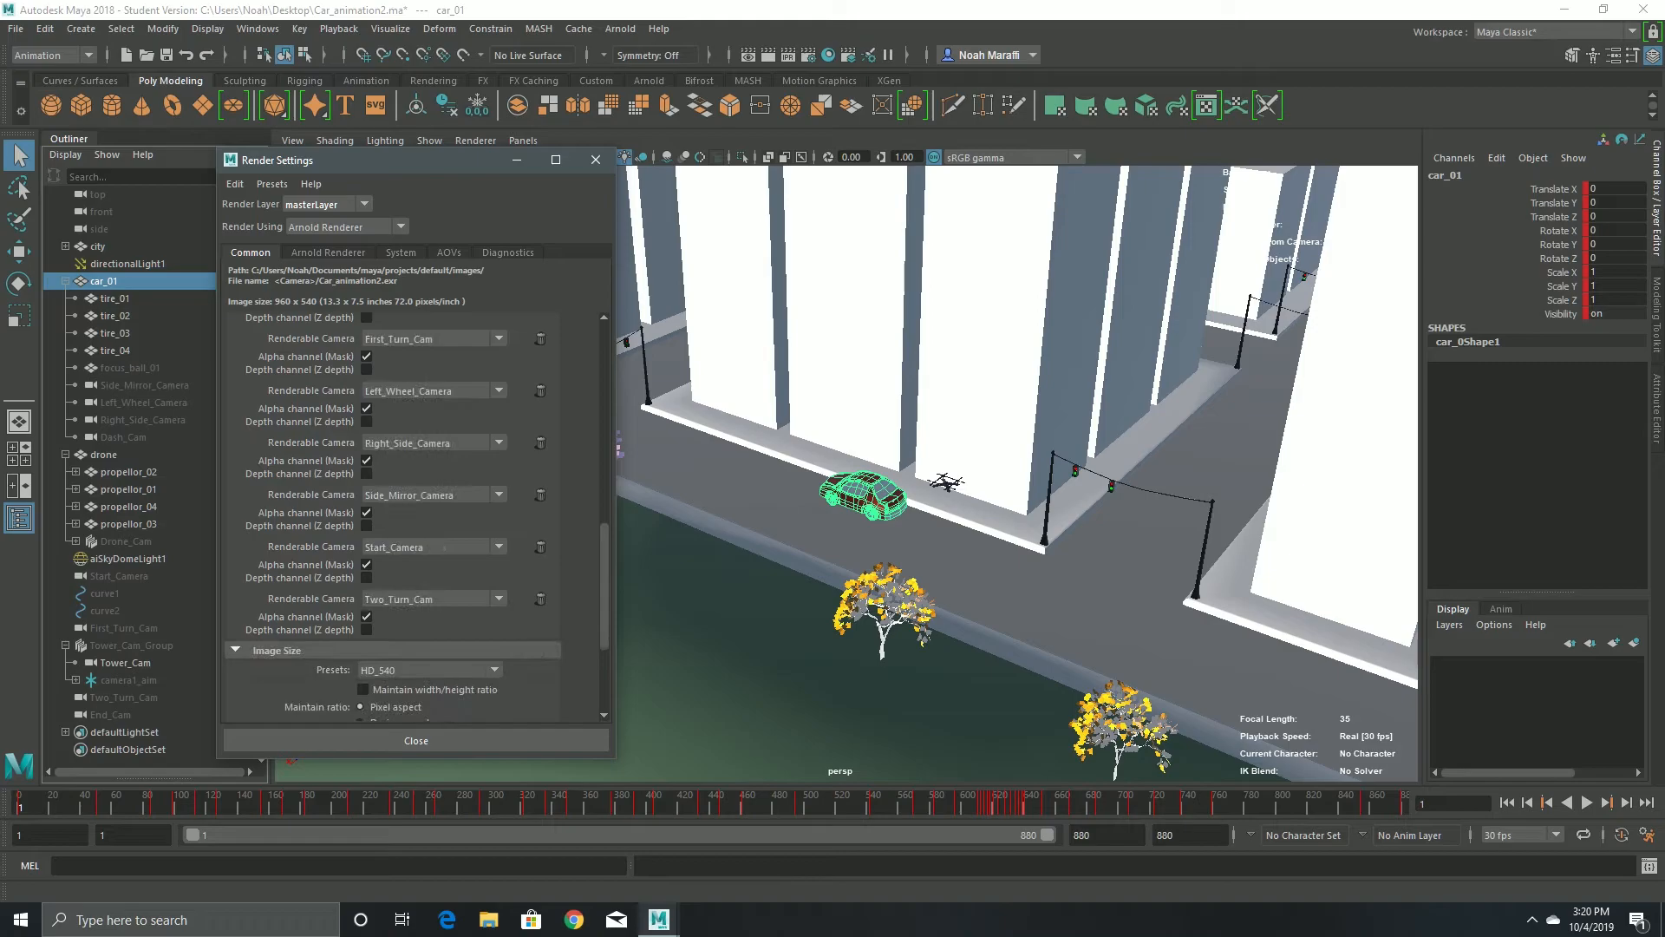
pyautogui.scroll(3, 416, 520)
pyautogui.scroll(-2, 417, 520)
pyautogui.scroll(1, 416, 521)
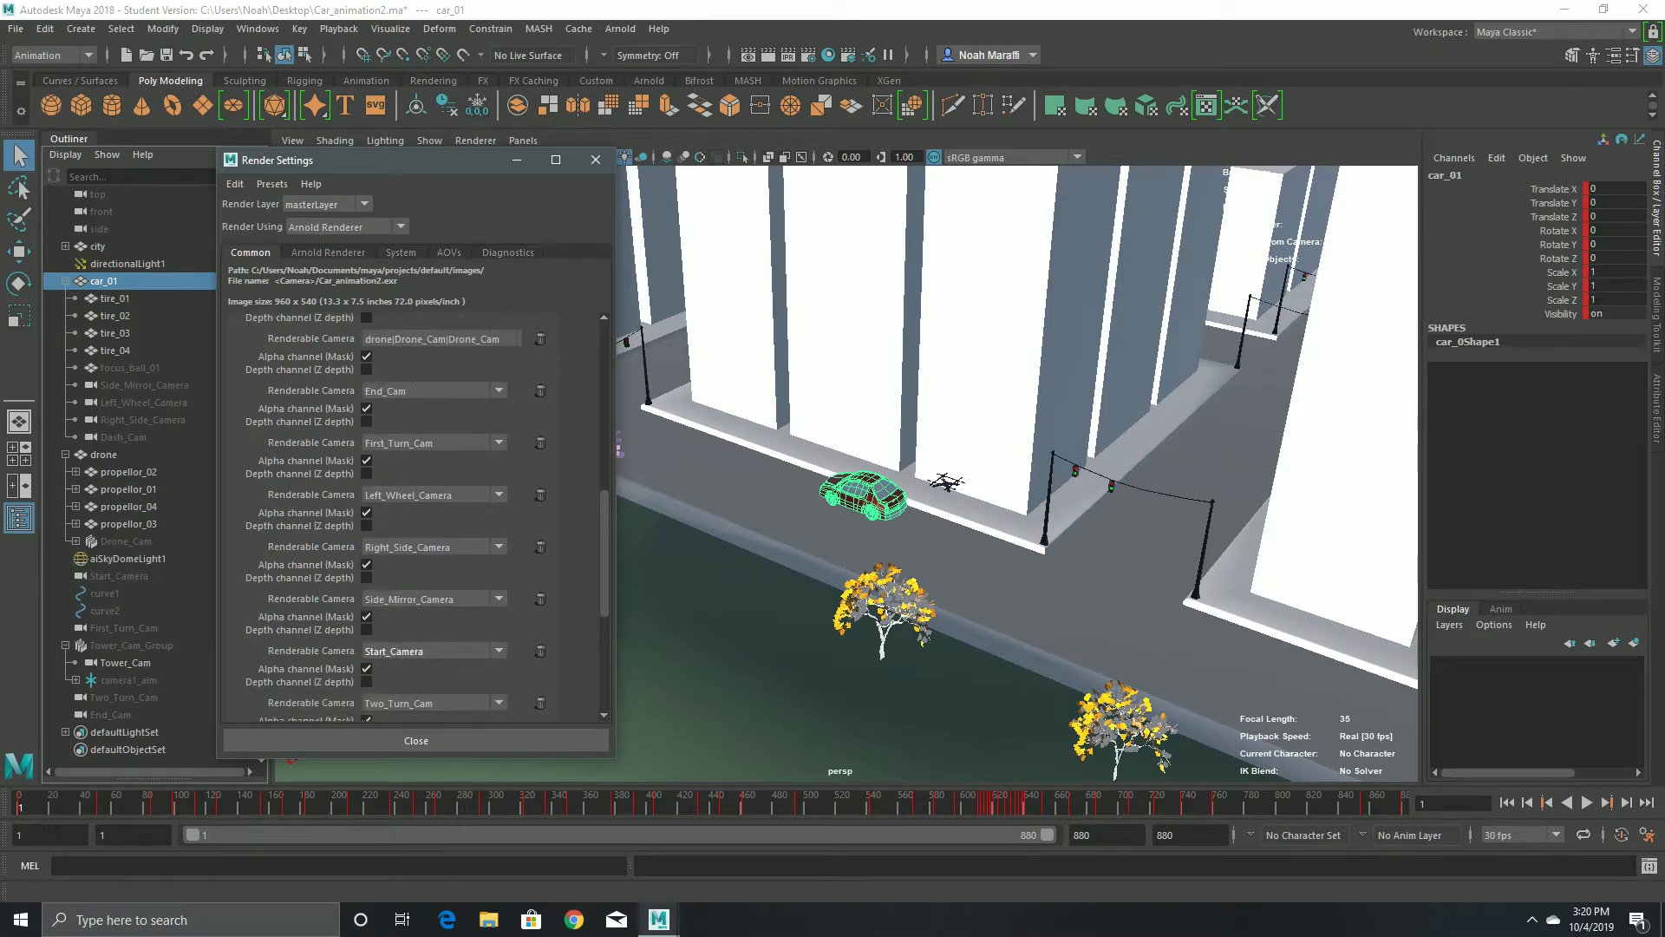
# - Add Tower_Cam to the renderable cameras and check the camera list
pyautogui.scroll(2, 417, 650)
pyautogui.click(433, 393)
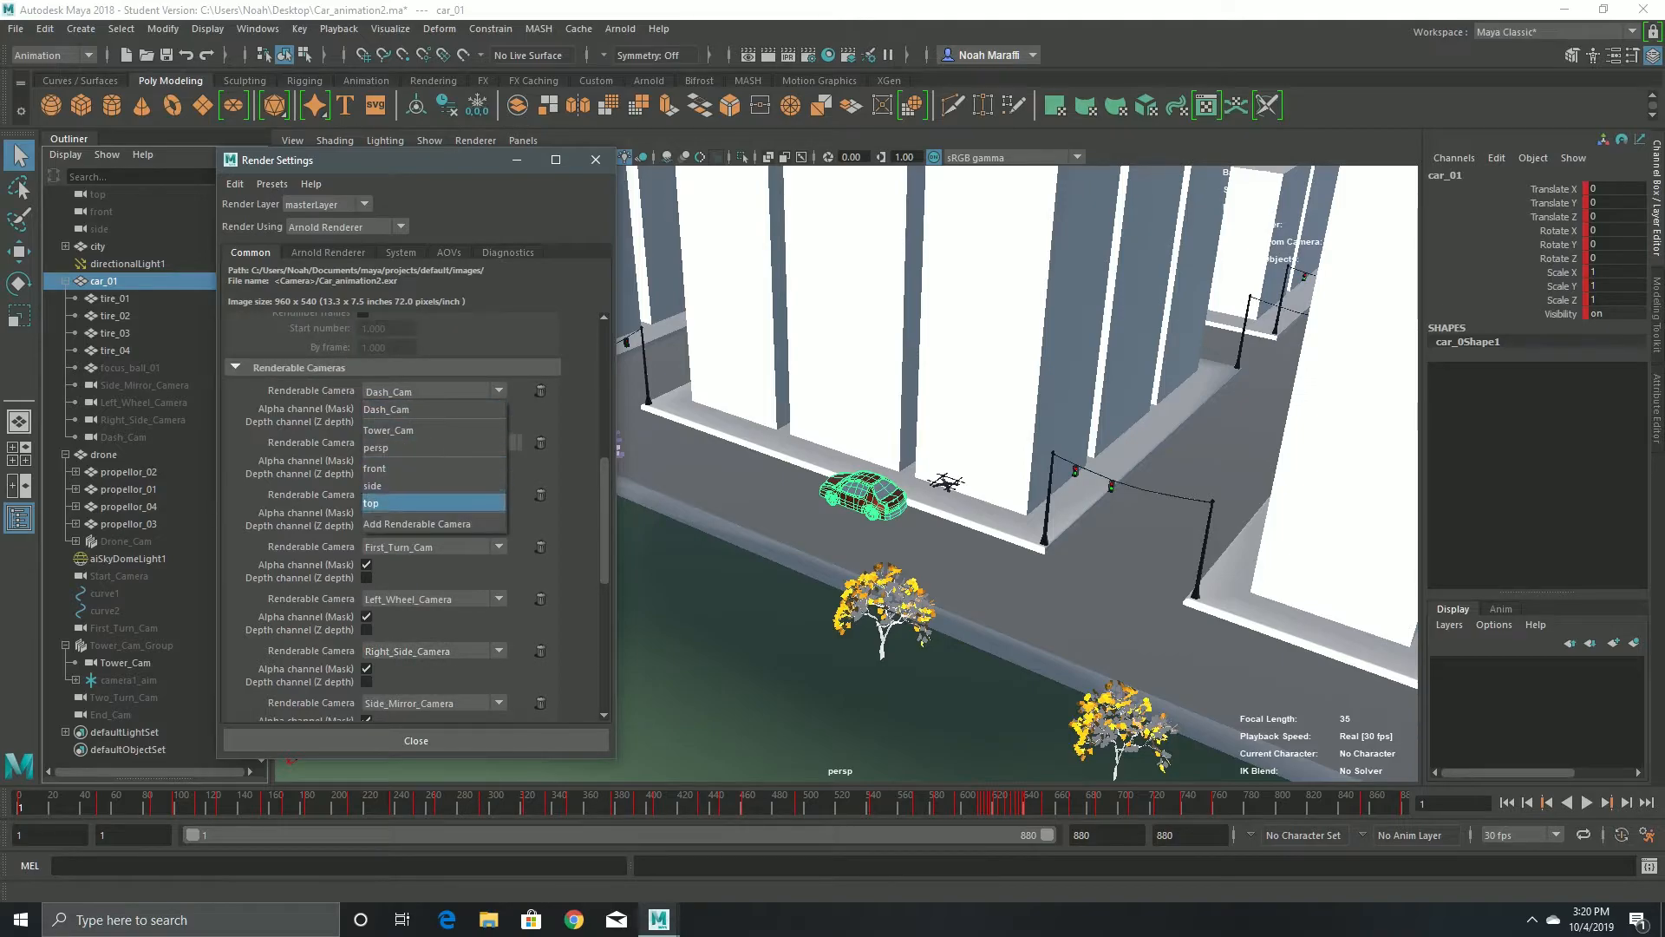
pyautogui.click(417, 524)
pyautogui.scroll(-9, 418, 524)
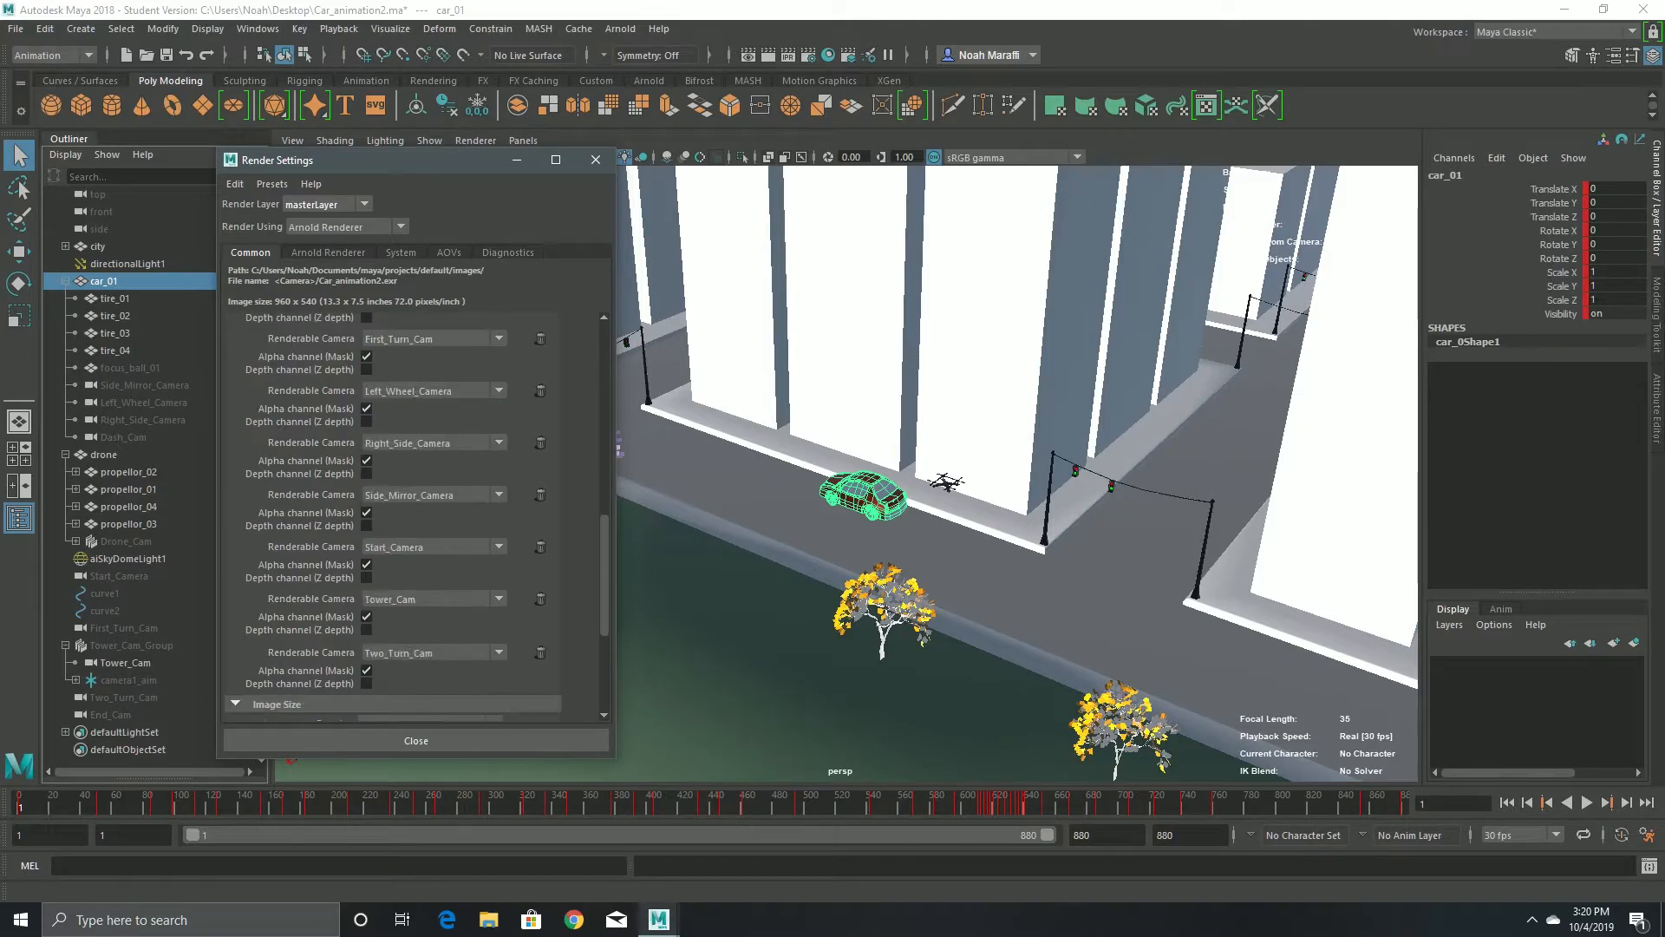
pyautogui.scroll(6, 416, 521)
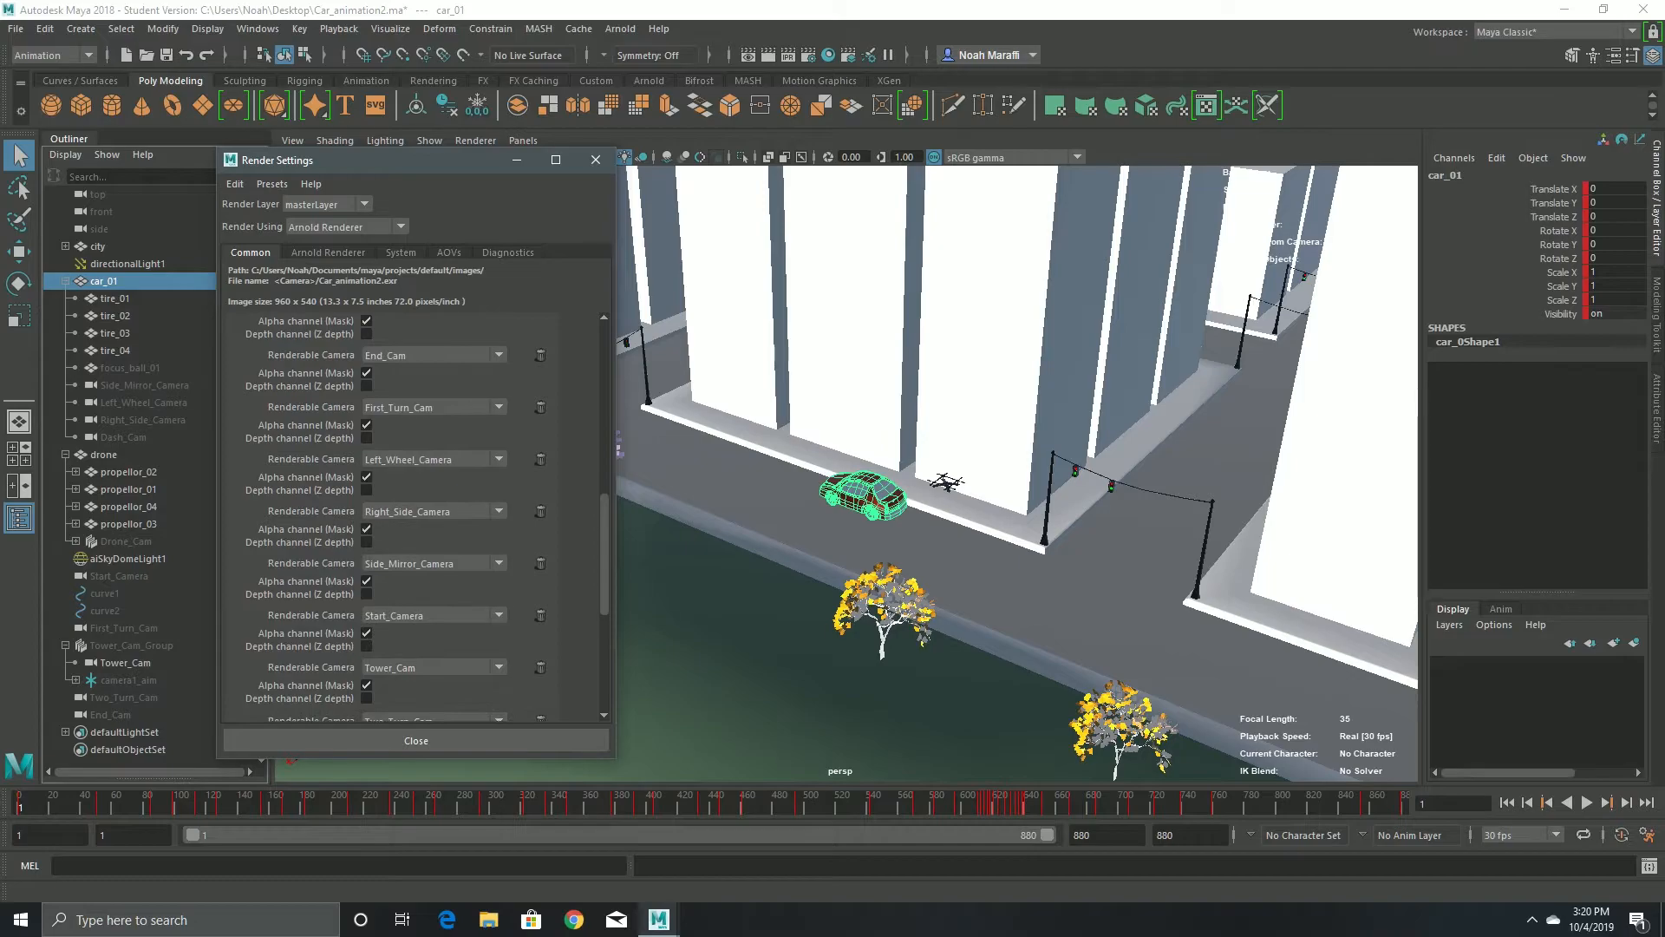
pyautogui.scroll(-1, 416, 521)
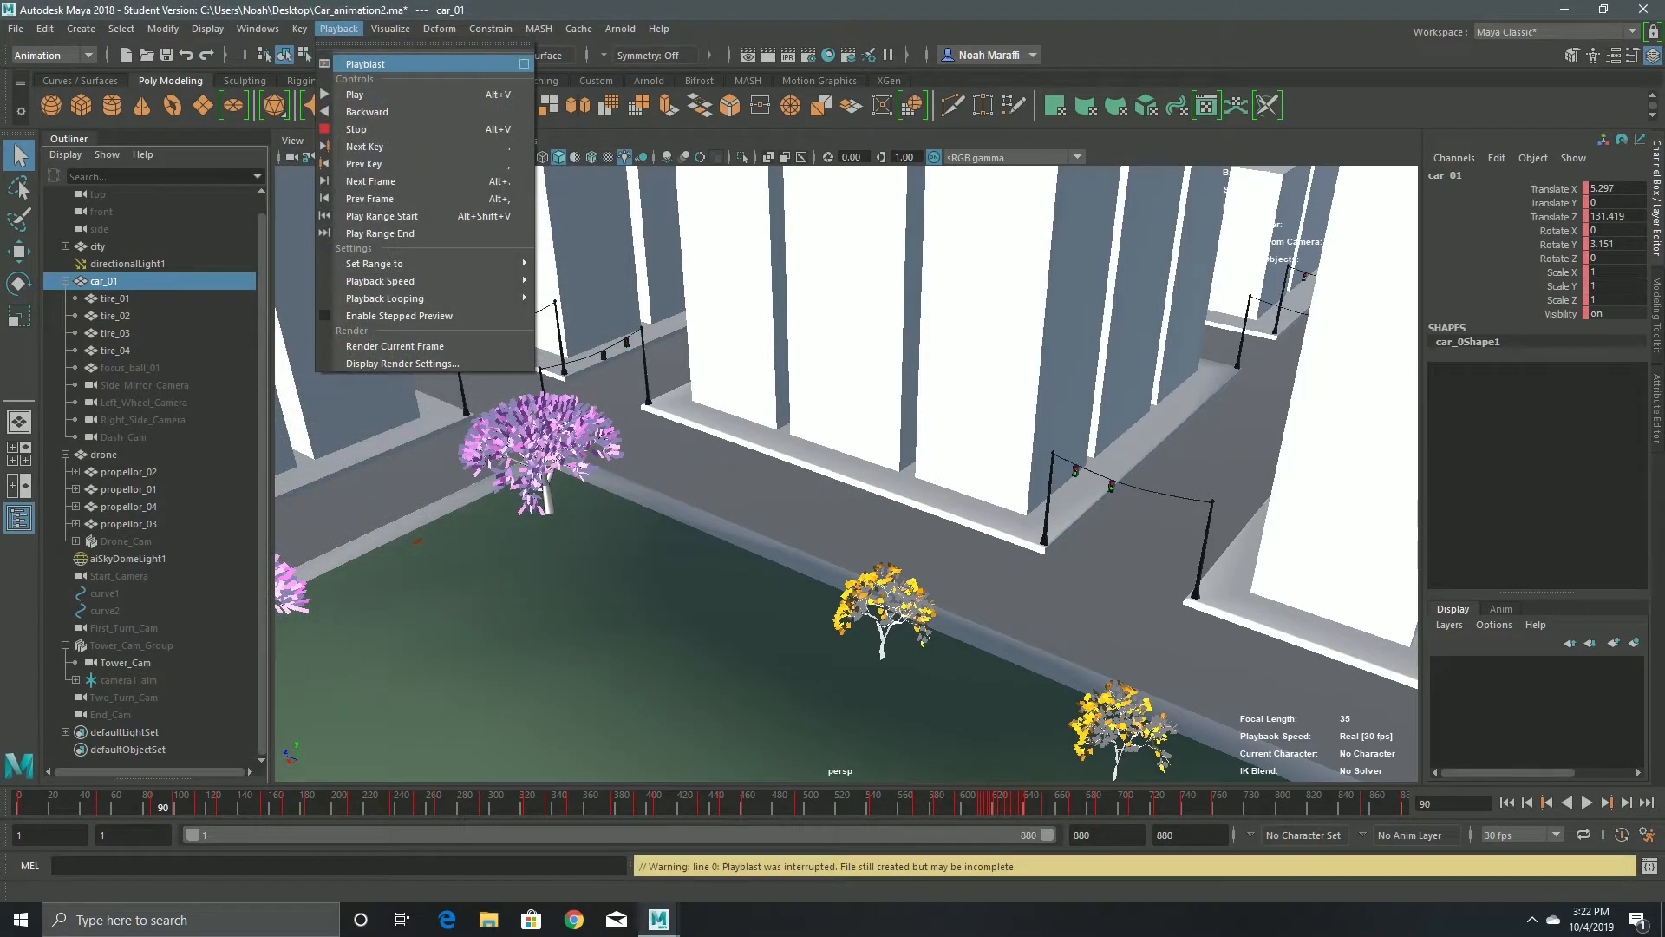
# - Configure the AVI playblast with MS-CRAM encoding and a scale of 1.00
pyautogui.click(525, 64)
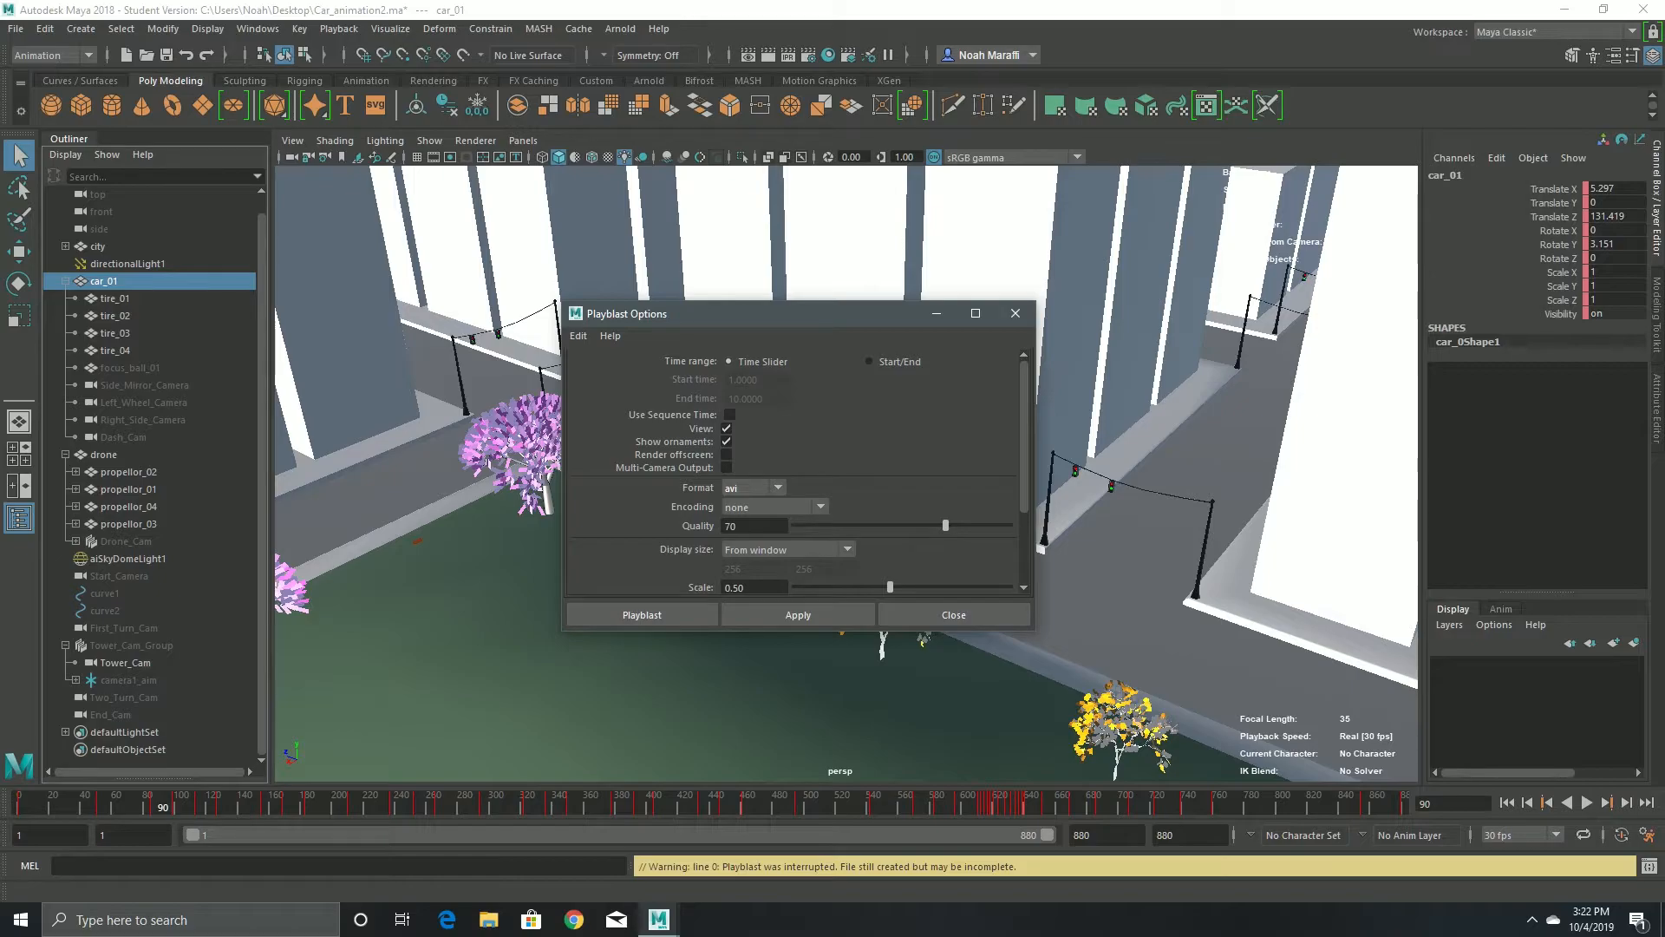
pyautogui.scroll(-2, 793, 473)
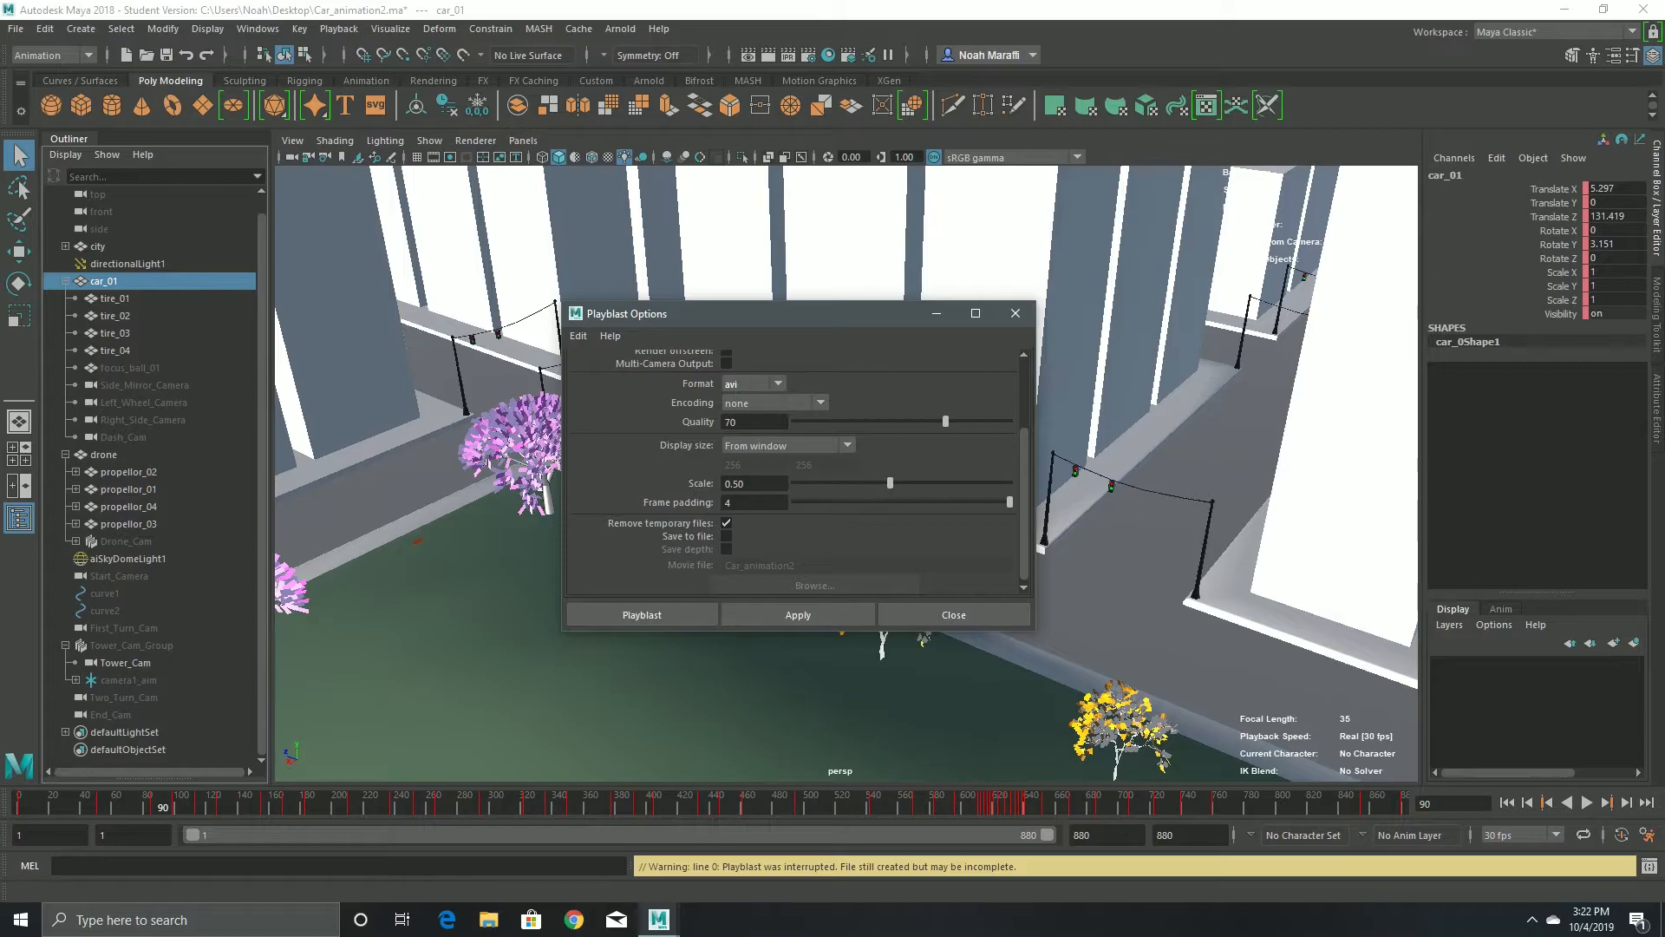
pyautogui.click(775, 403)
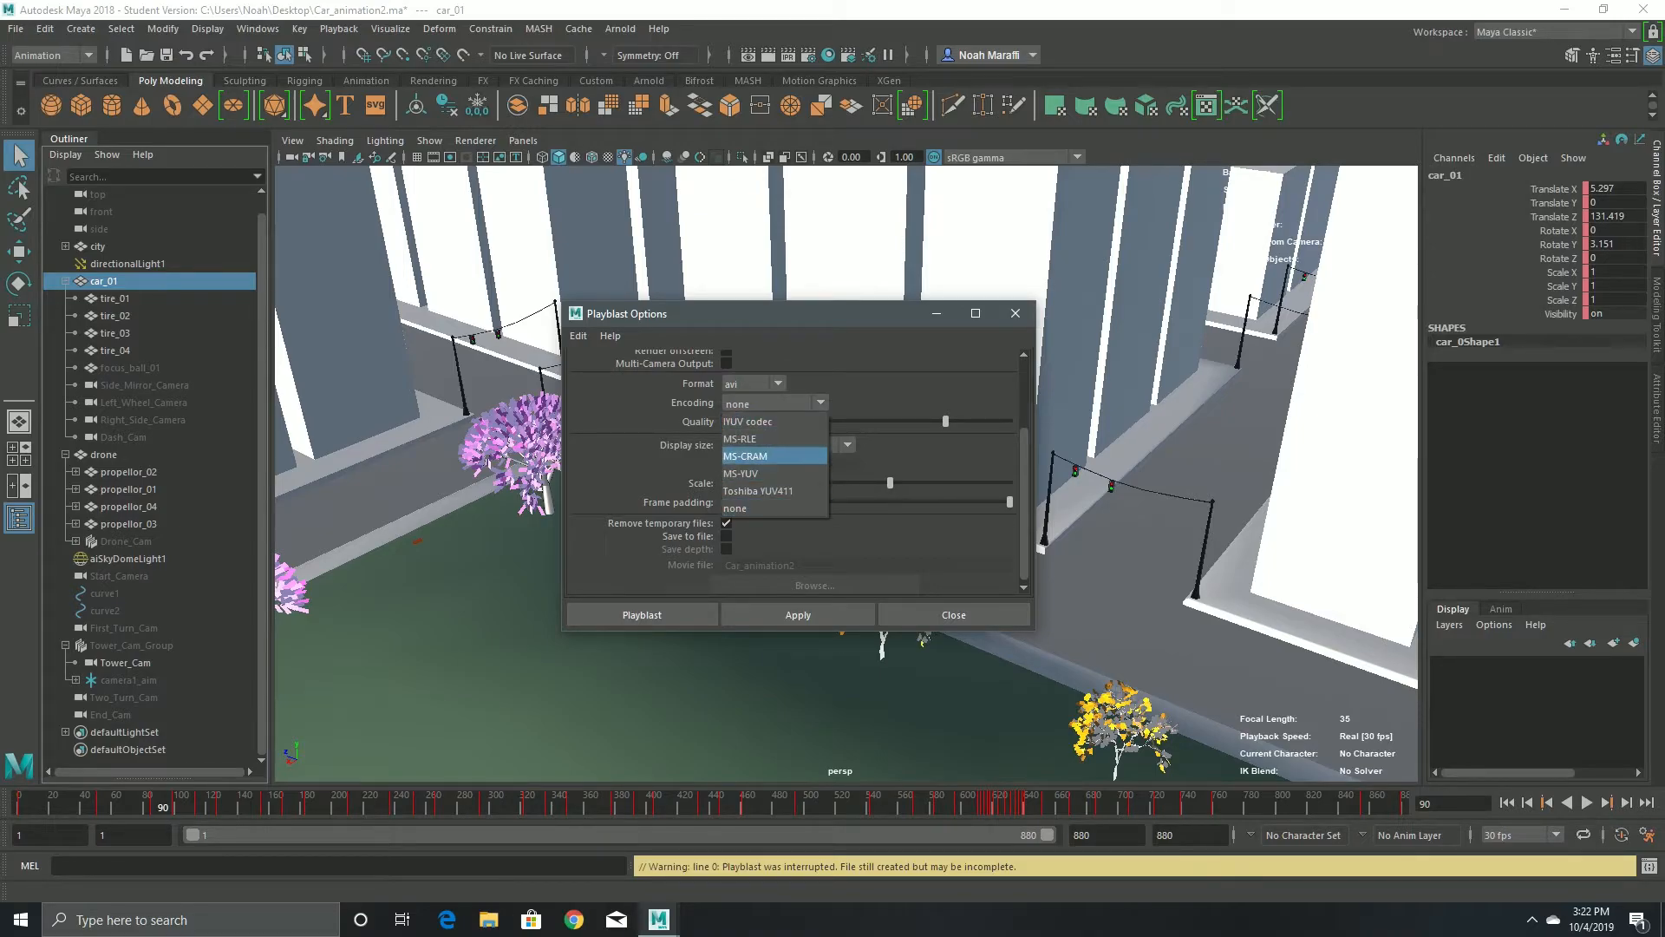
pyautogui.click(746, 455)
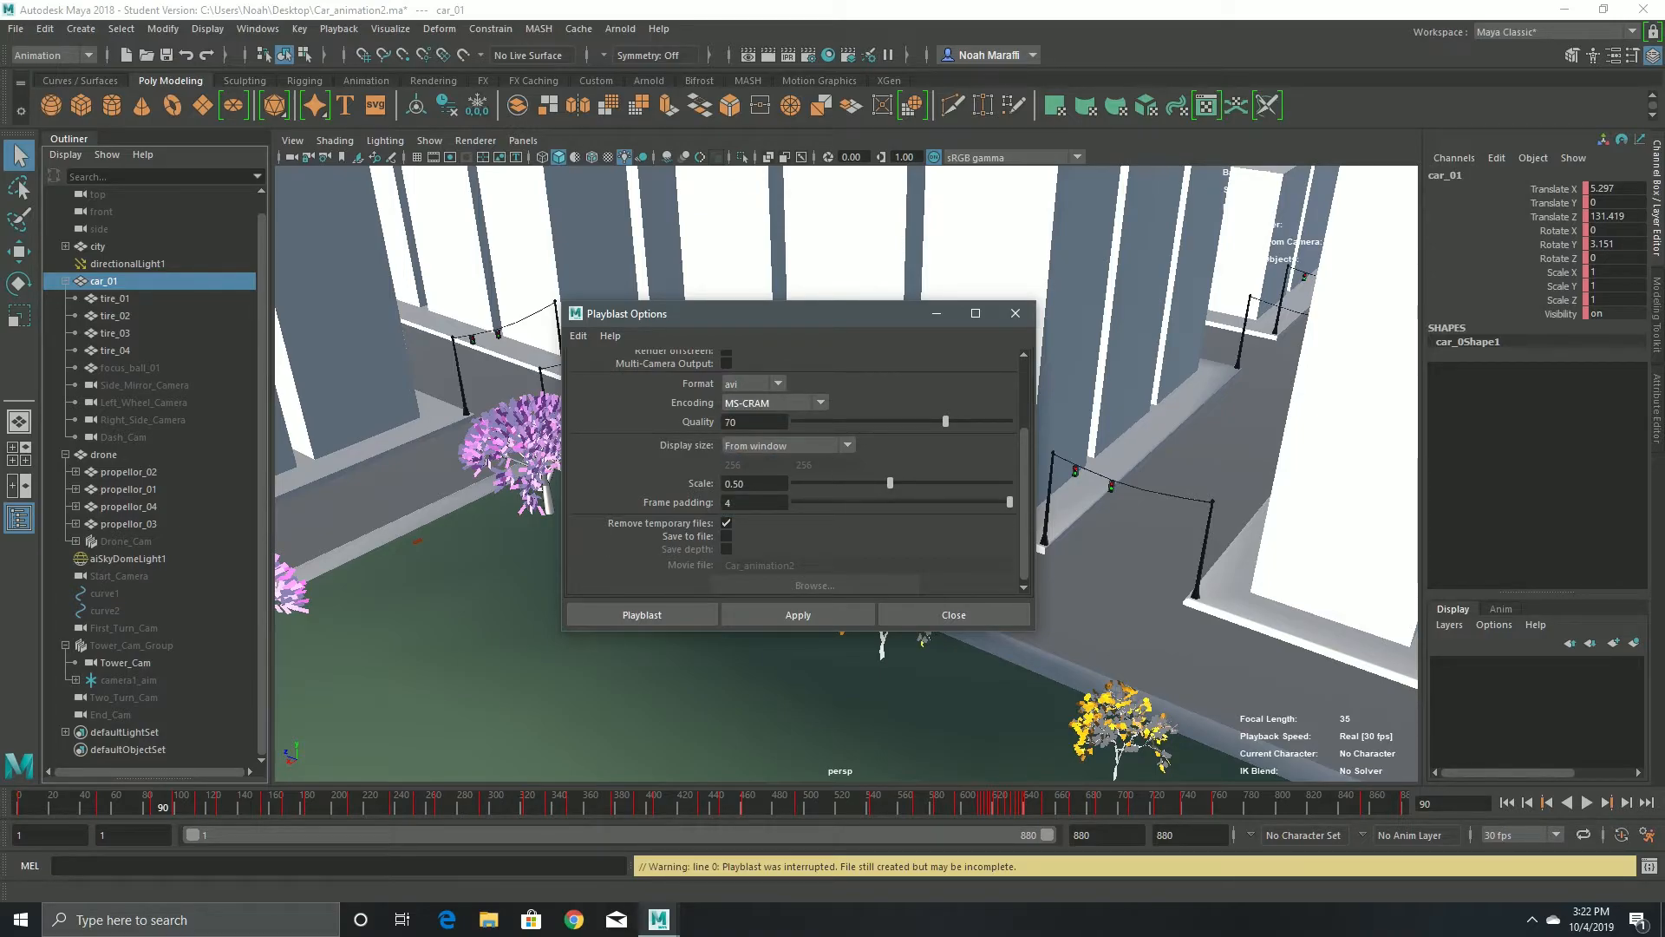
pyautogui.click(774, 403)
pyautogui.click(775, 402)
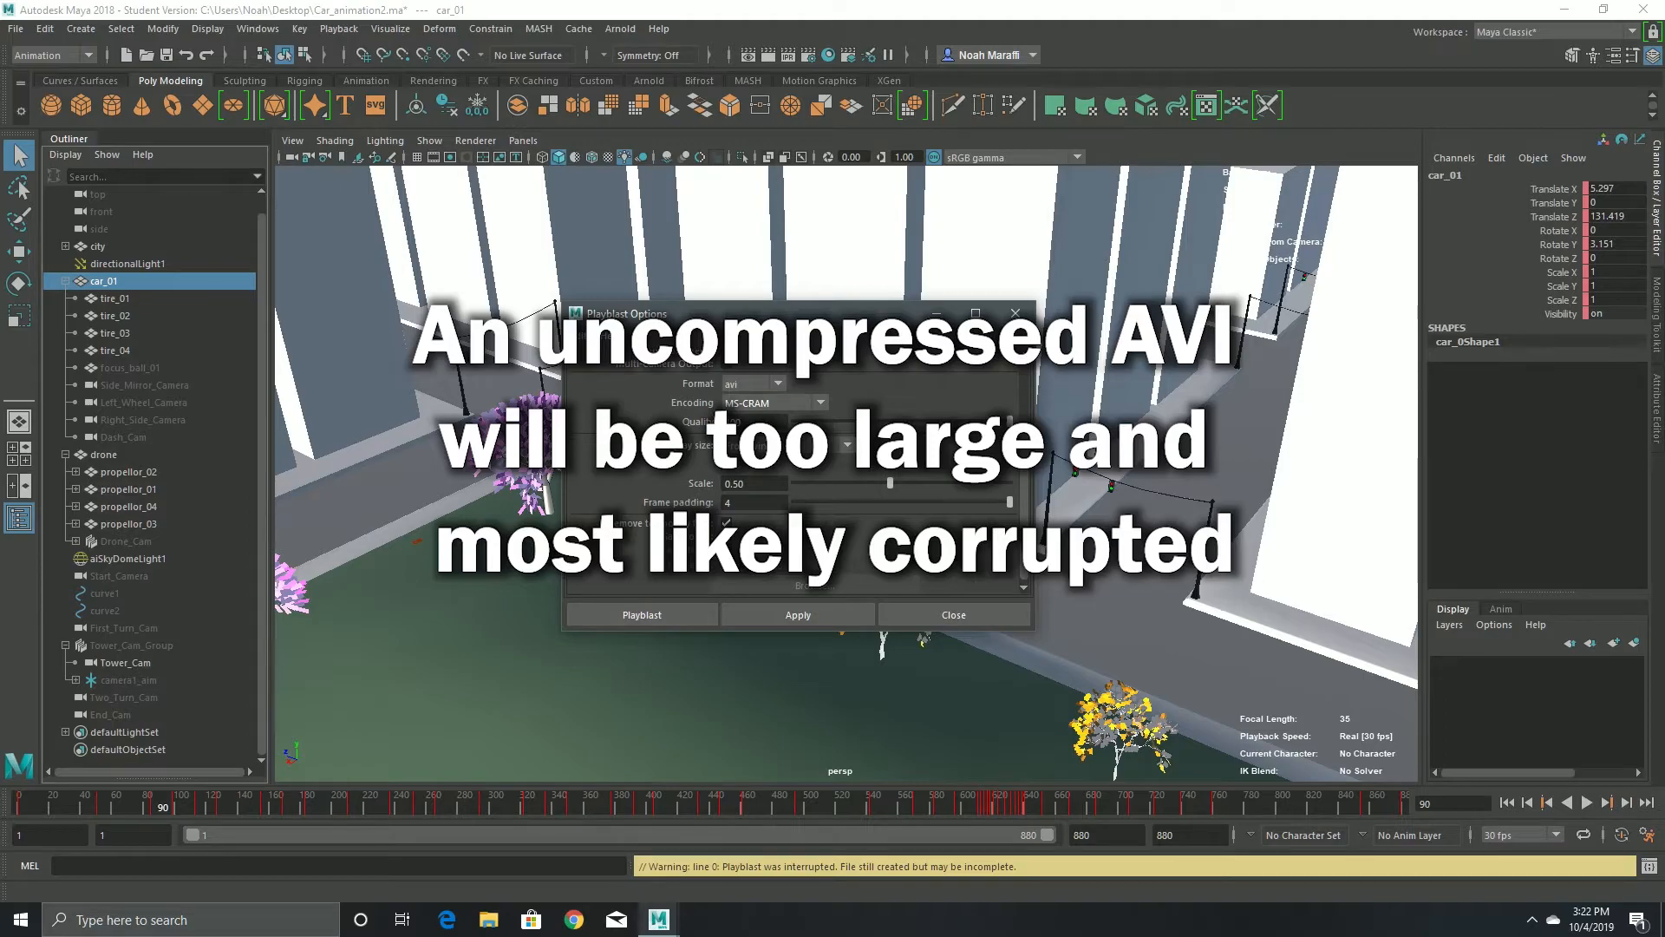
pyautogui.moveTo(890, 483); pyautogui.dragTo(1011, 484)
pyautogui.scroll(-1, 954, 483)
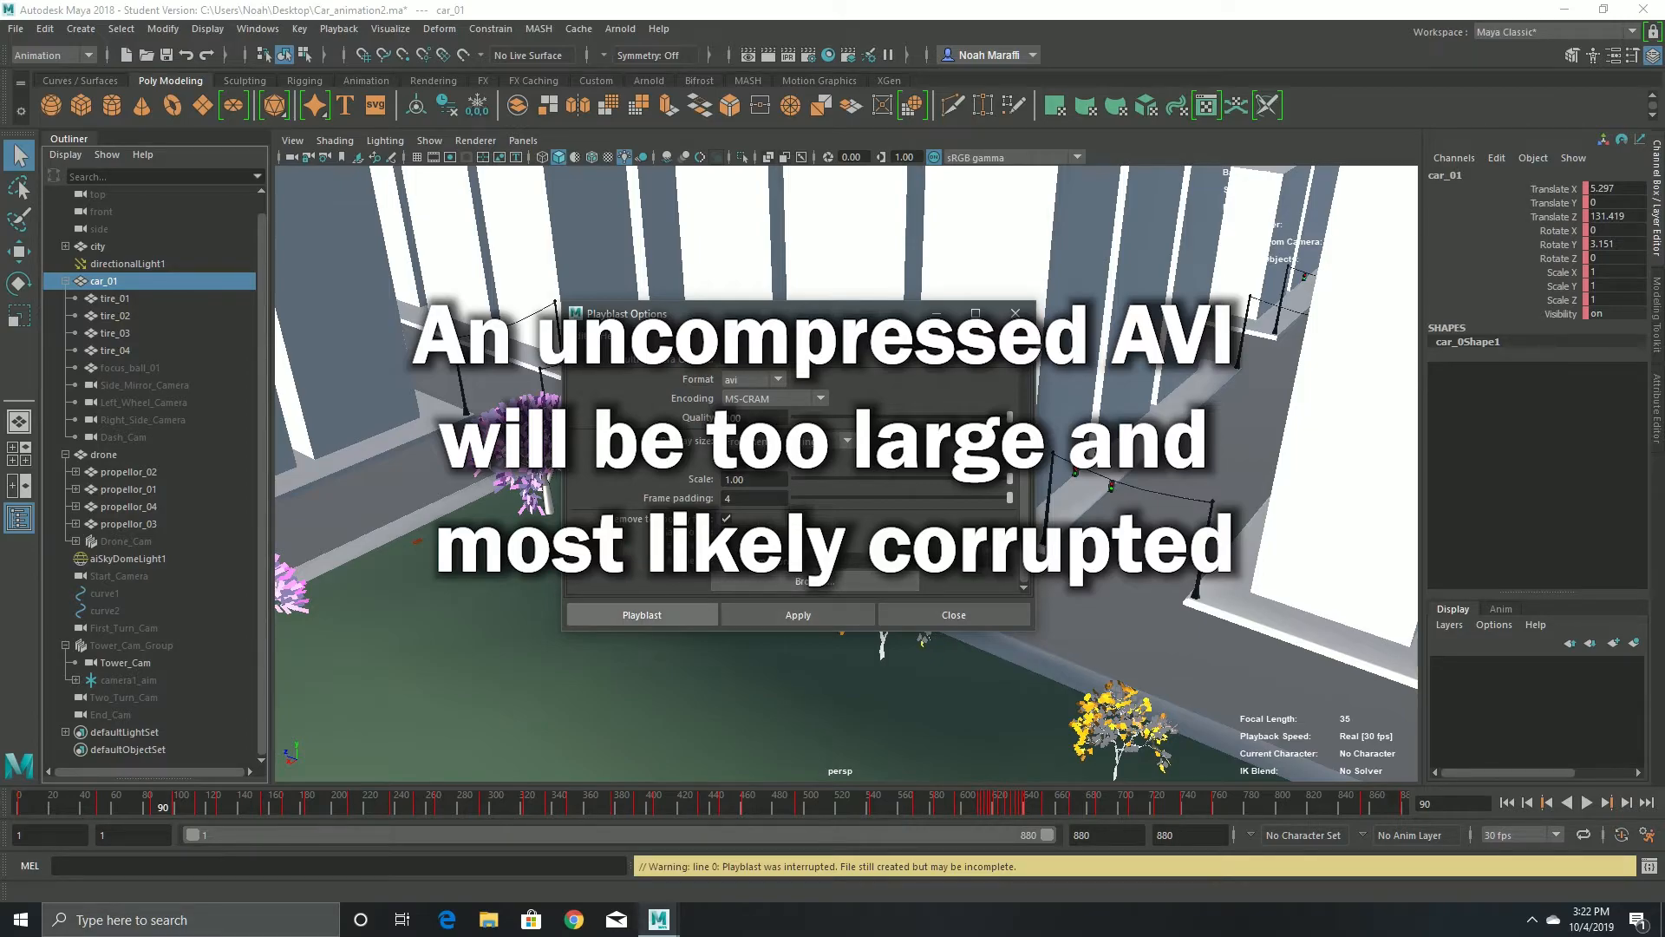
pyautogui.click(893, 614)
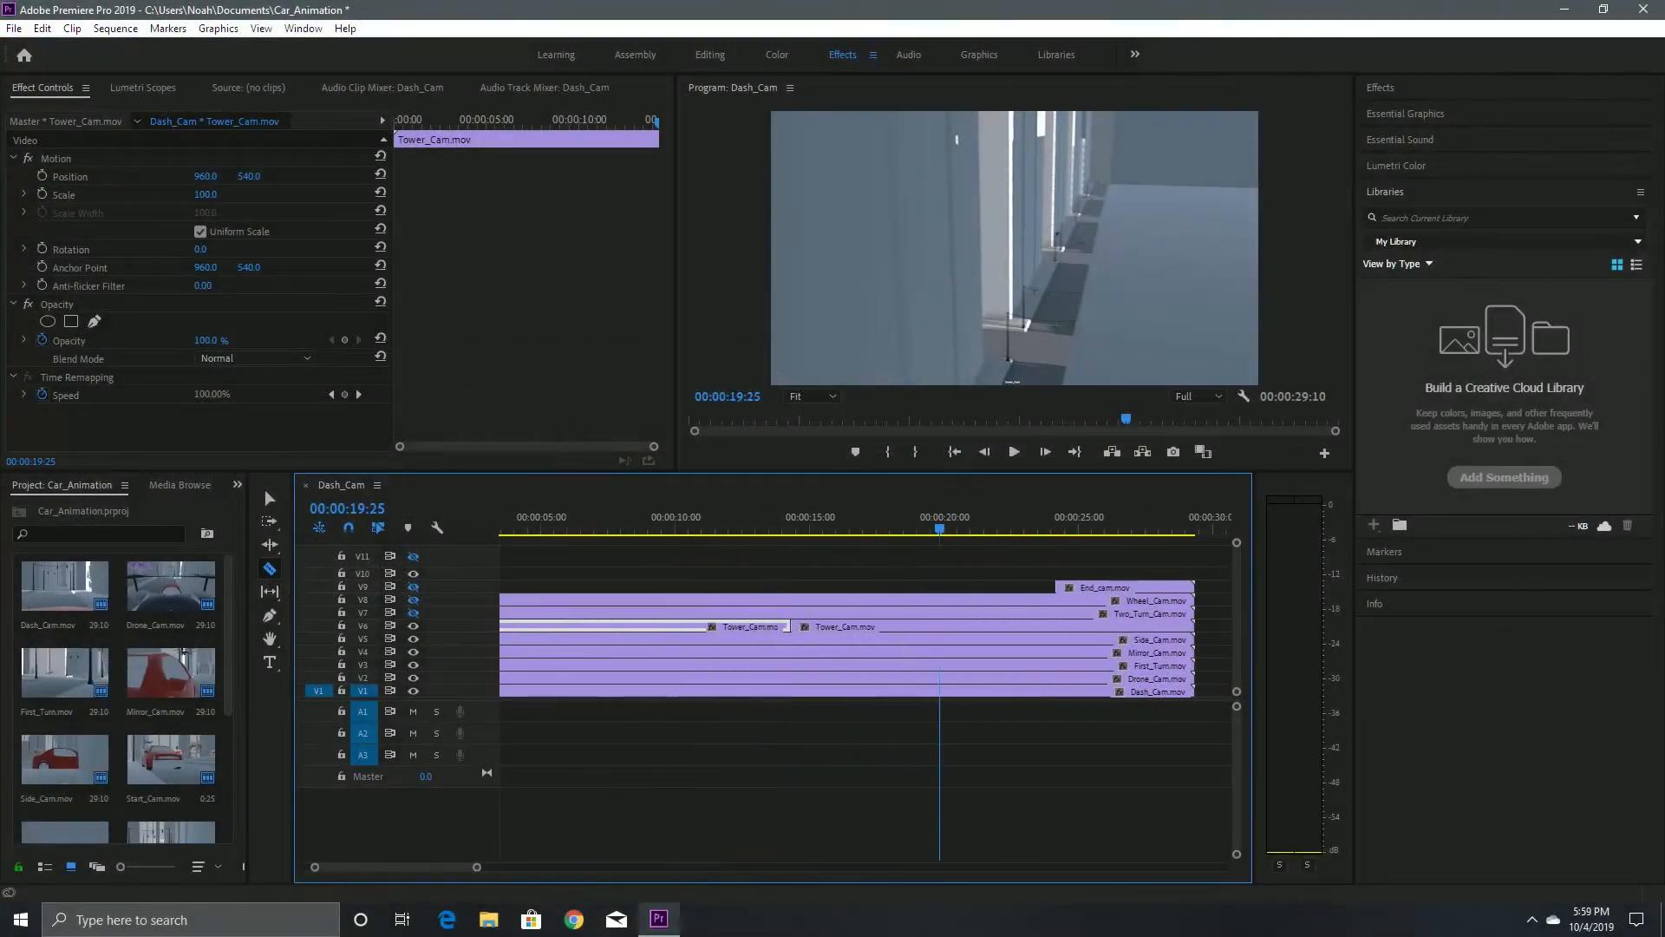
# - In Premiere Pro, trim Tower_Cam.mov to end at 00:00:19:25, deleting the unwanted sections before and after the kept part
pyautogui.click(270, 498)
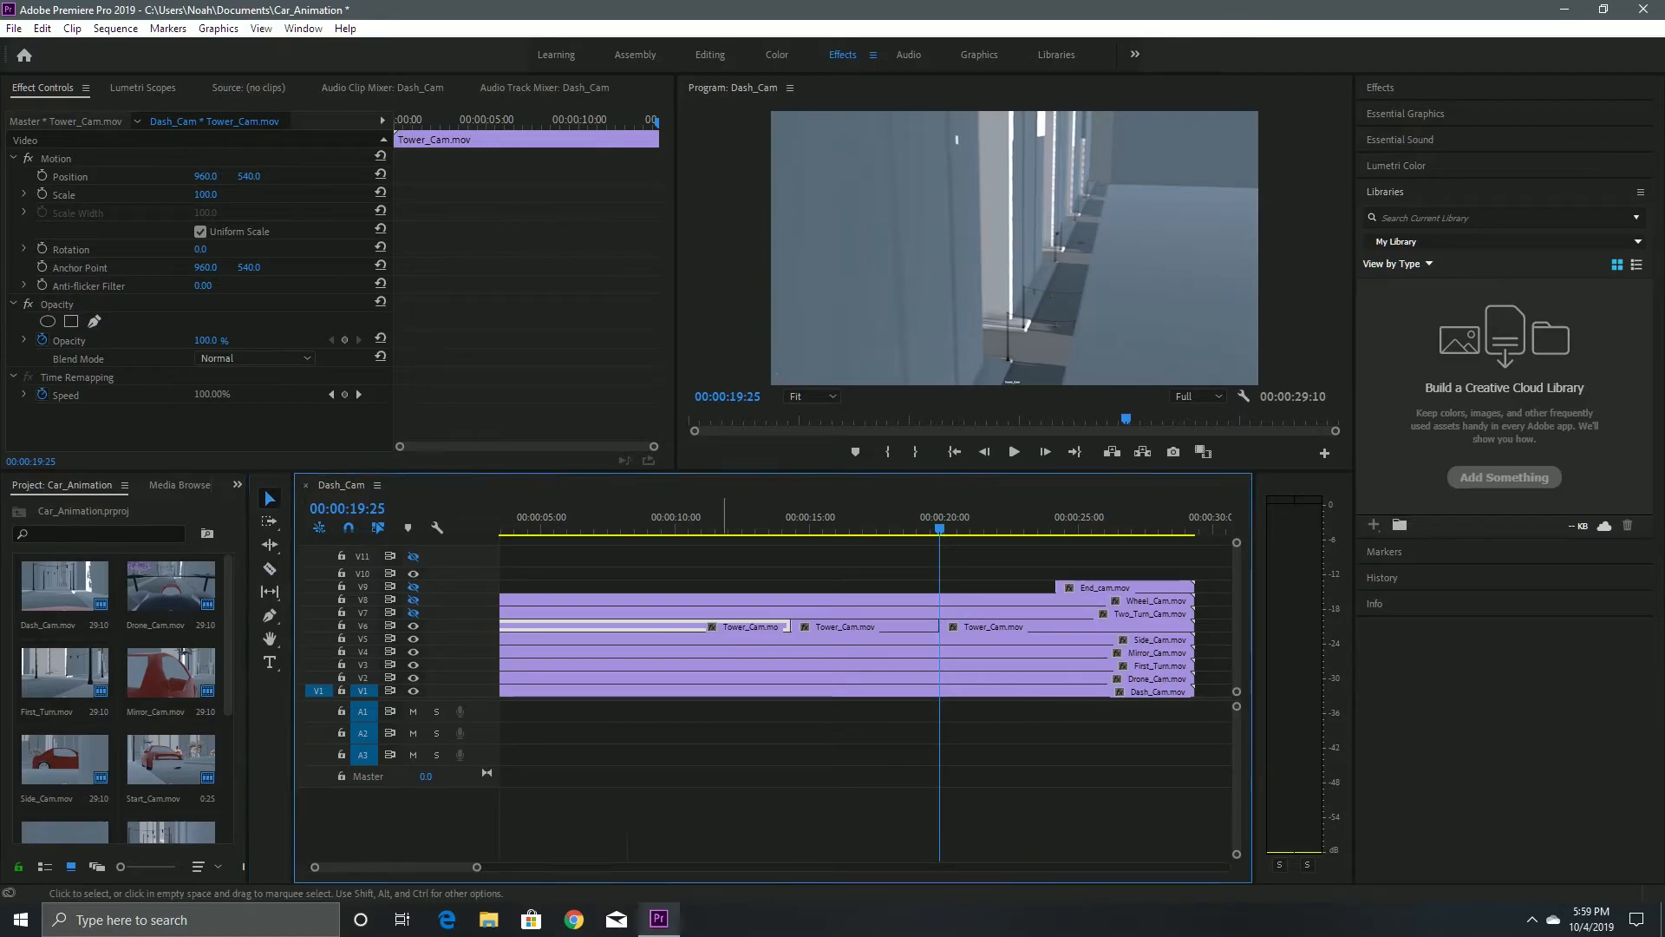
pyautogui.press('Delete')
pyautogui.press('Home')
pyautogui.press('space')
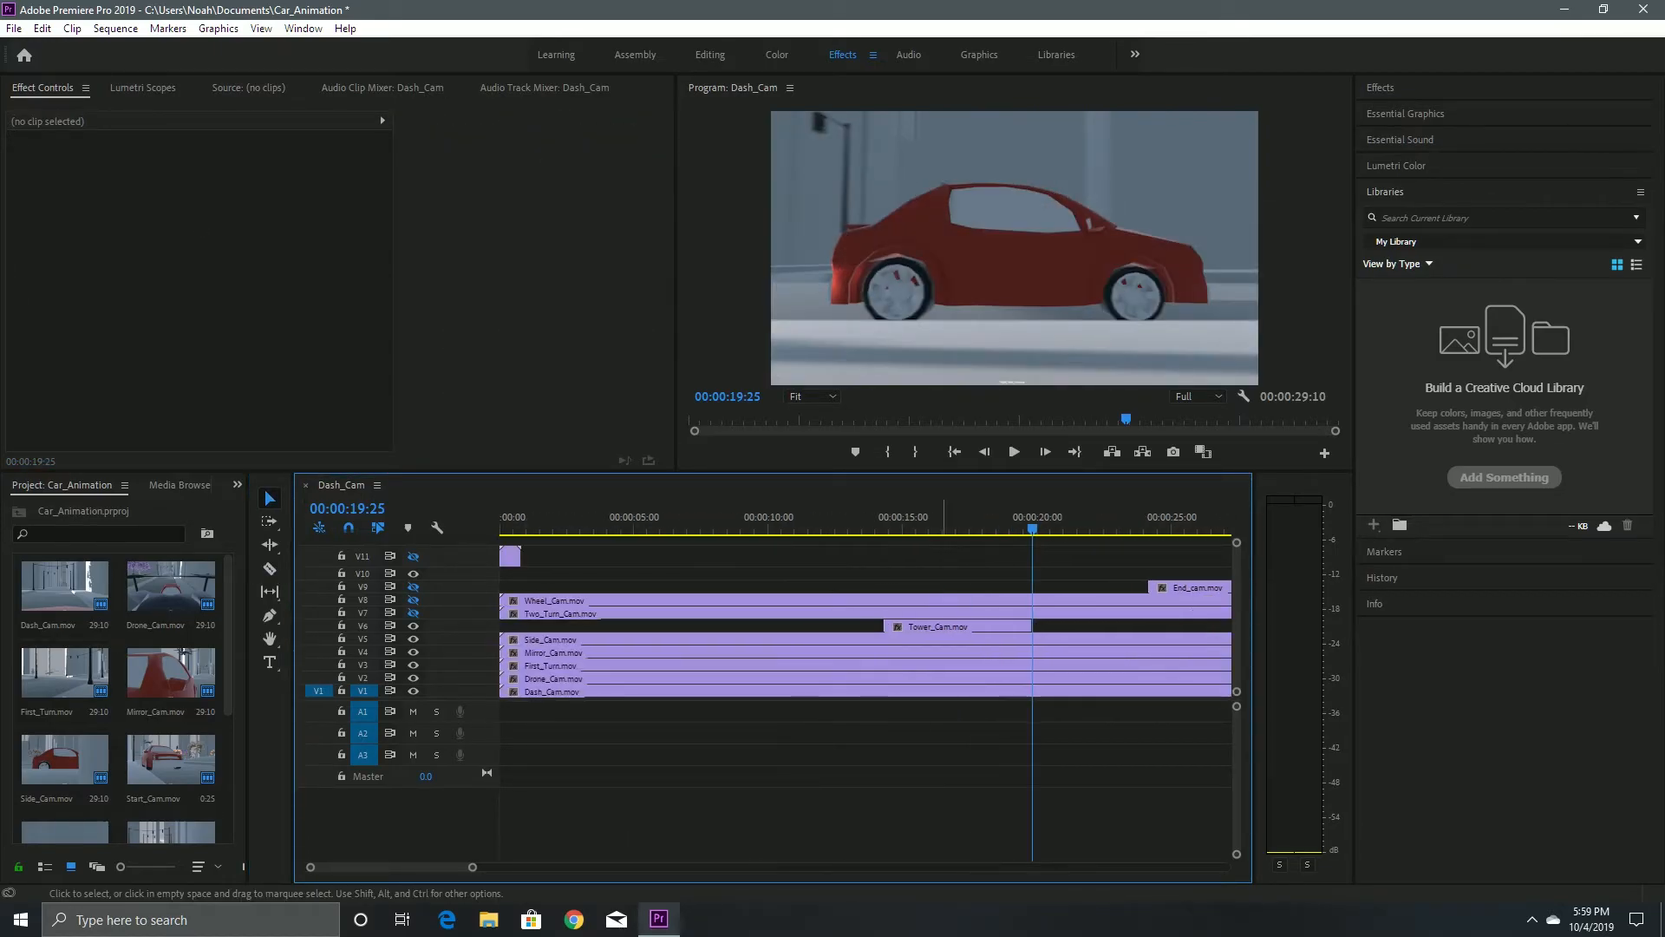
# - Preview from the start, cut Two_Turn_Cam.mov at about 00:00:12:08 and at 00:00:15:20, and delete its first section
pyautogui.press('Home')
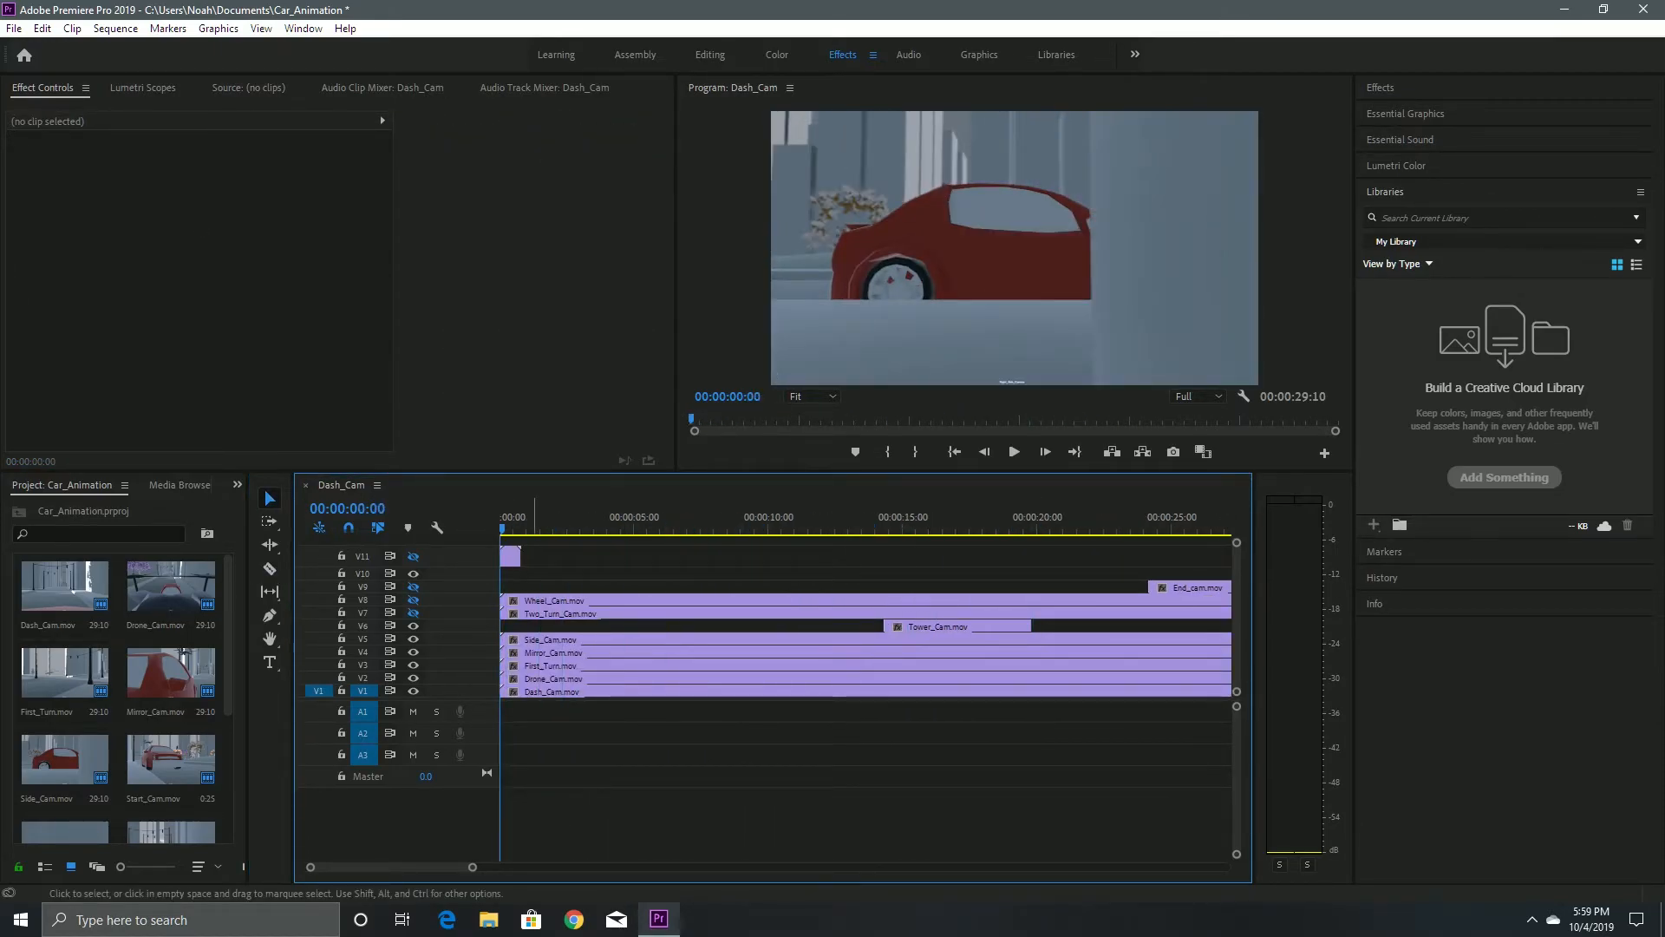
pyautogui.click(413, 599)
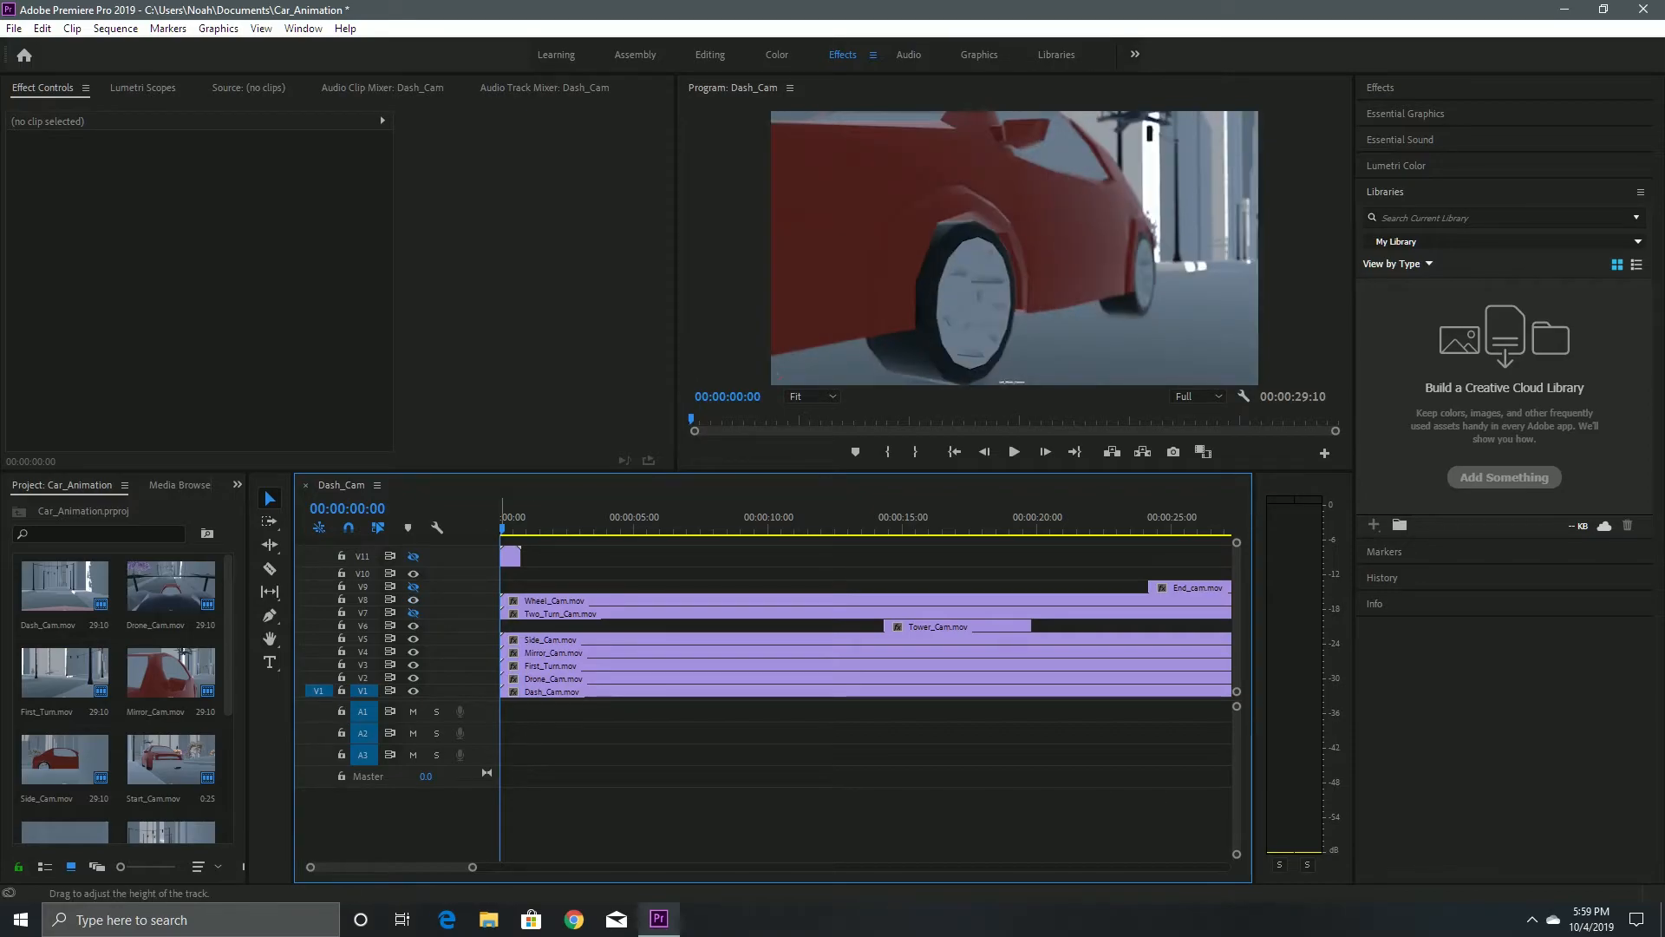
pyautogui.press('space')
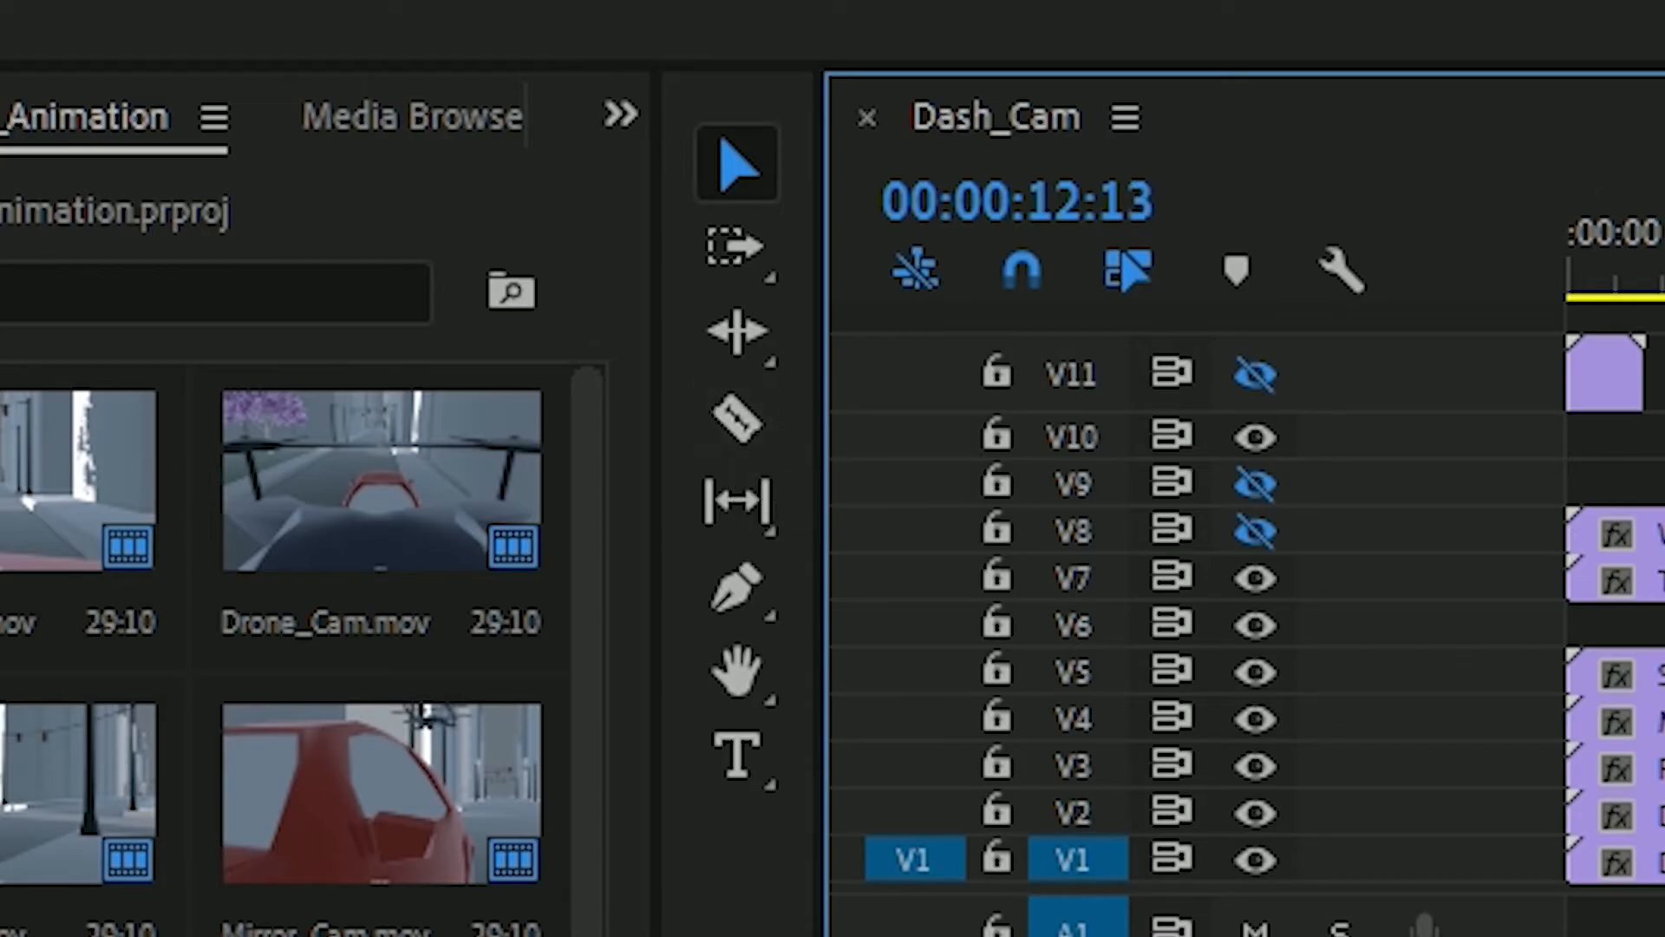
pyautogui.press('c')
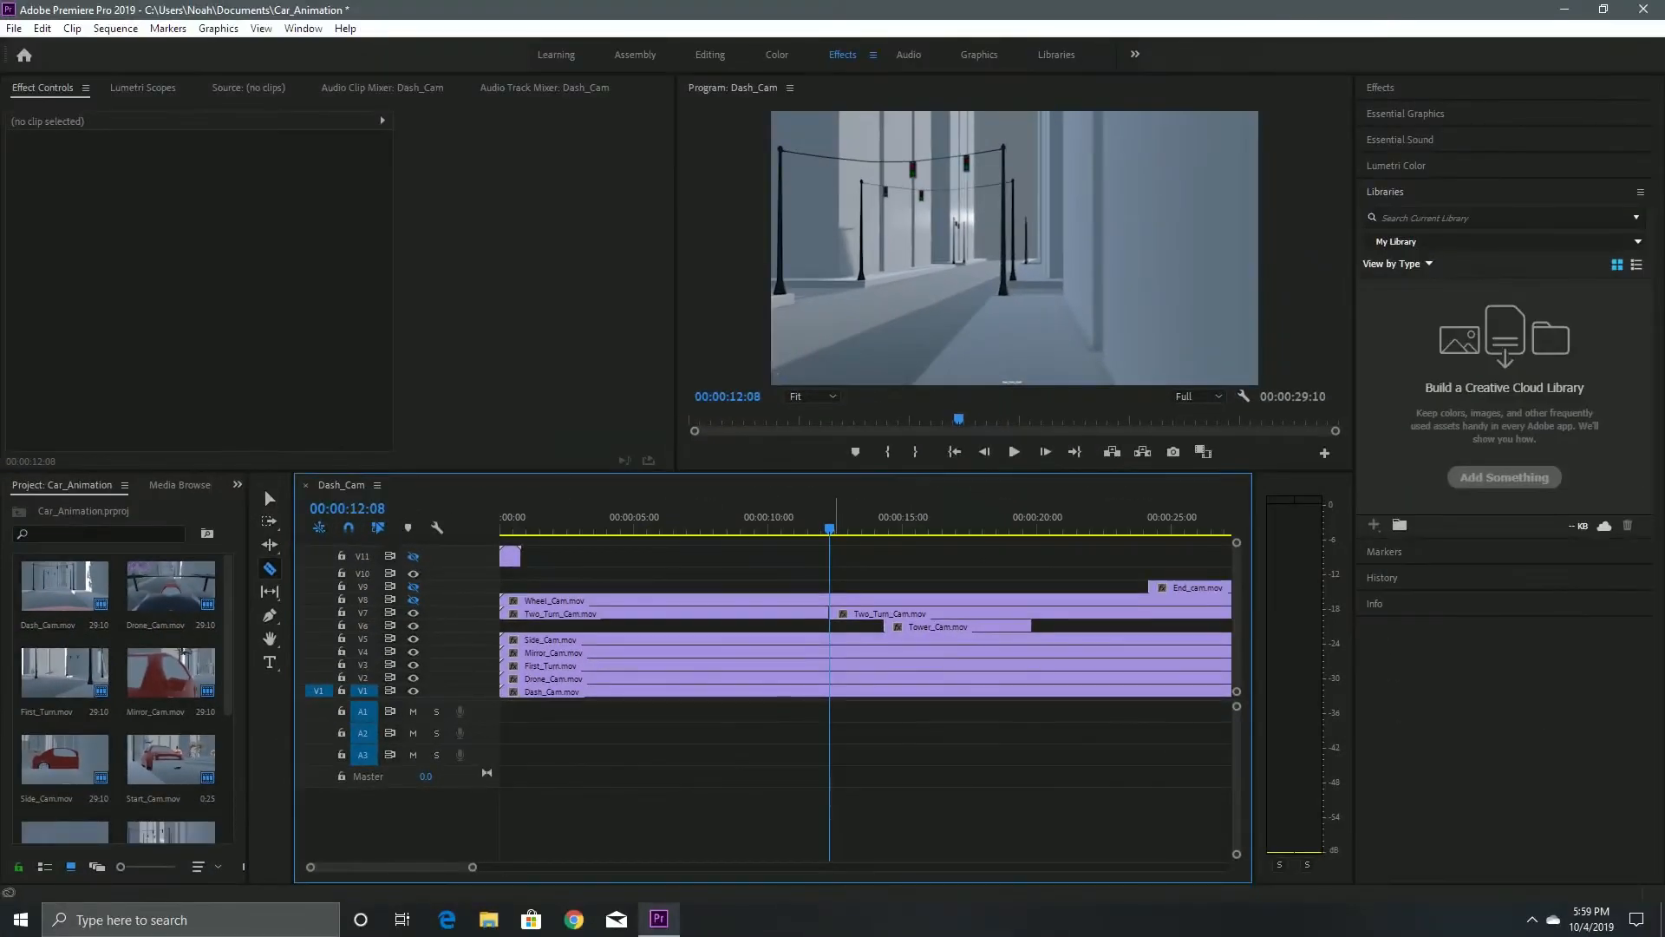
pyautogui.moveTo(944, 529)
pyautogui.mouseDown()
pyautogui.moveTo(892, 528)
pyautogui.moveTo(920, 528)
pyautogui.mouseUp()
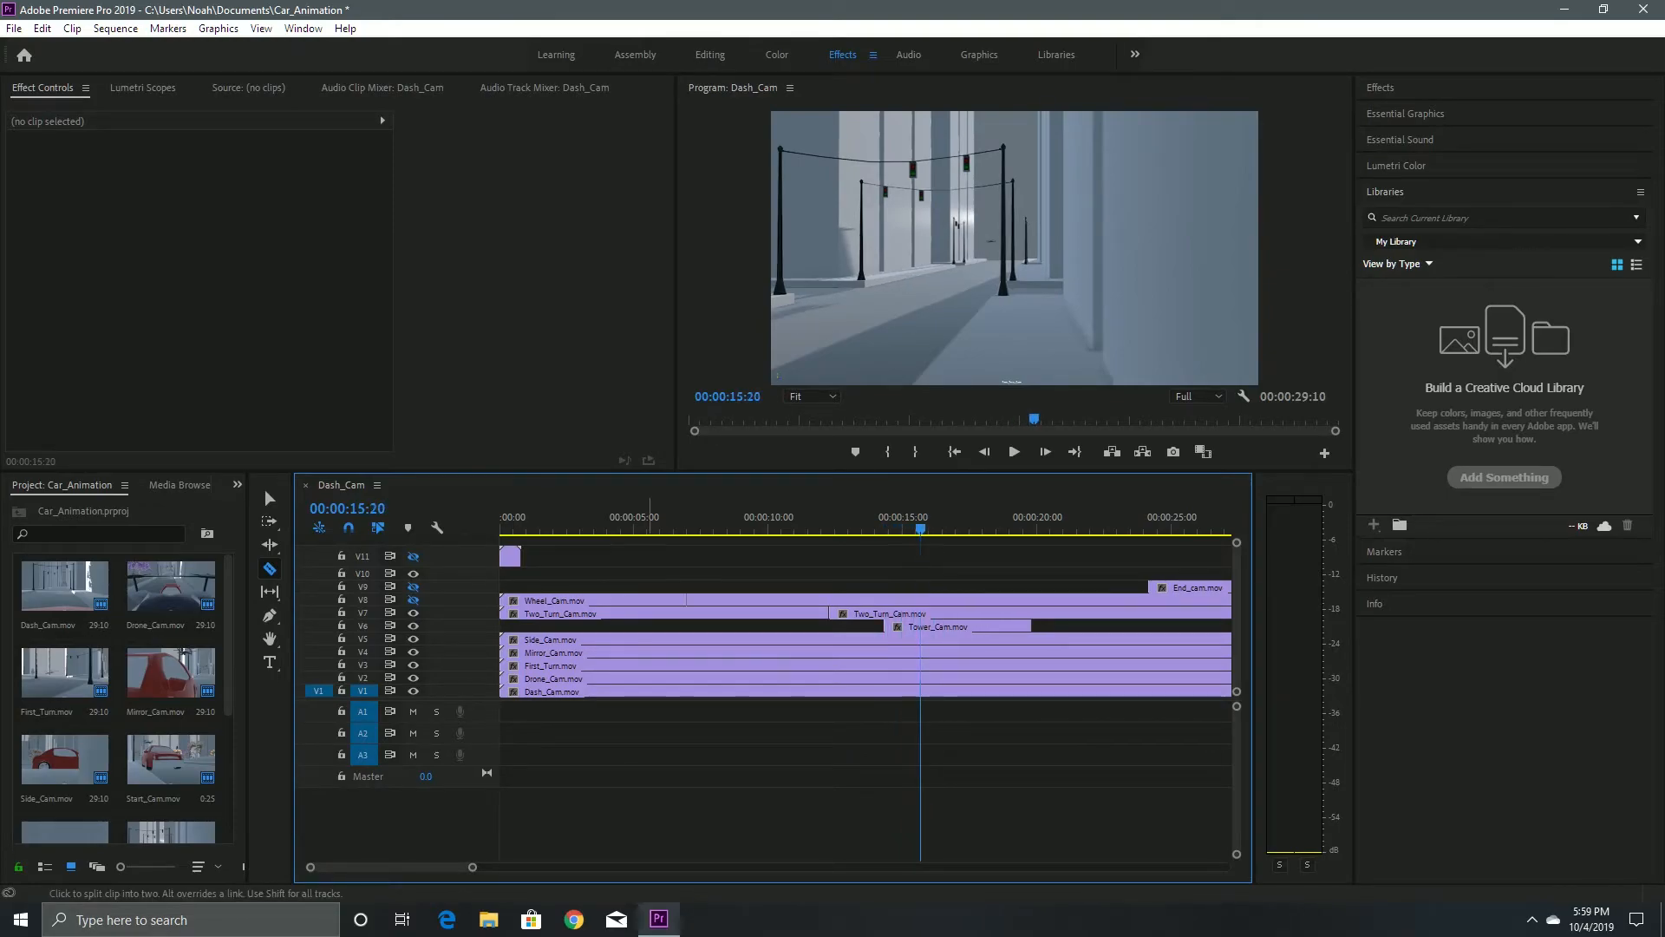
pyautogui.click(269, 499)
pyautogui.click(634, 613)
pyautogui.press('Delete')
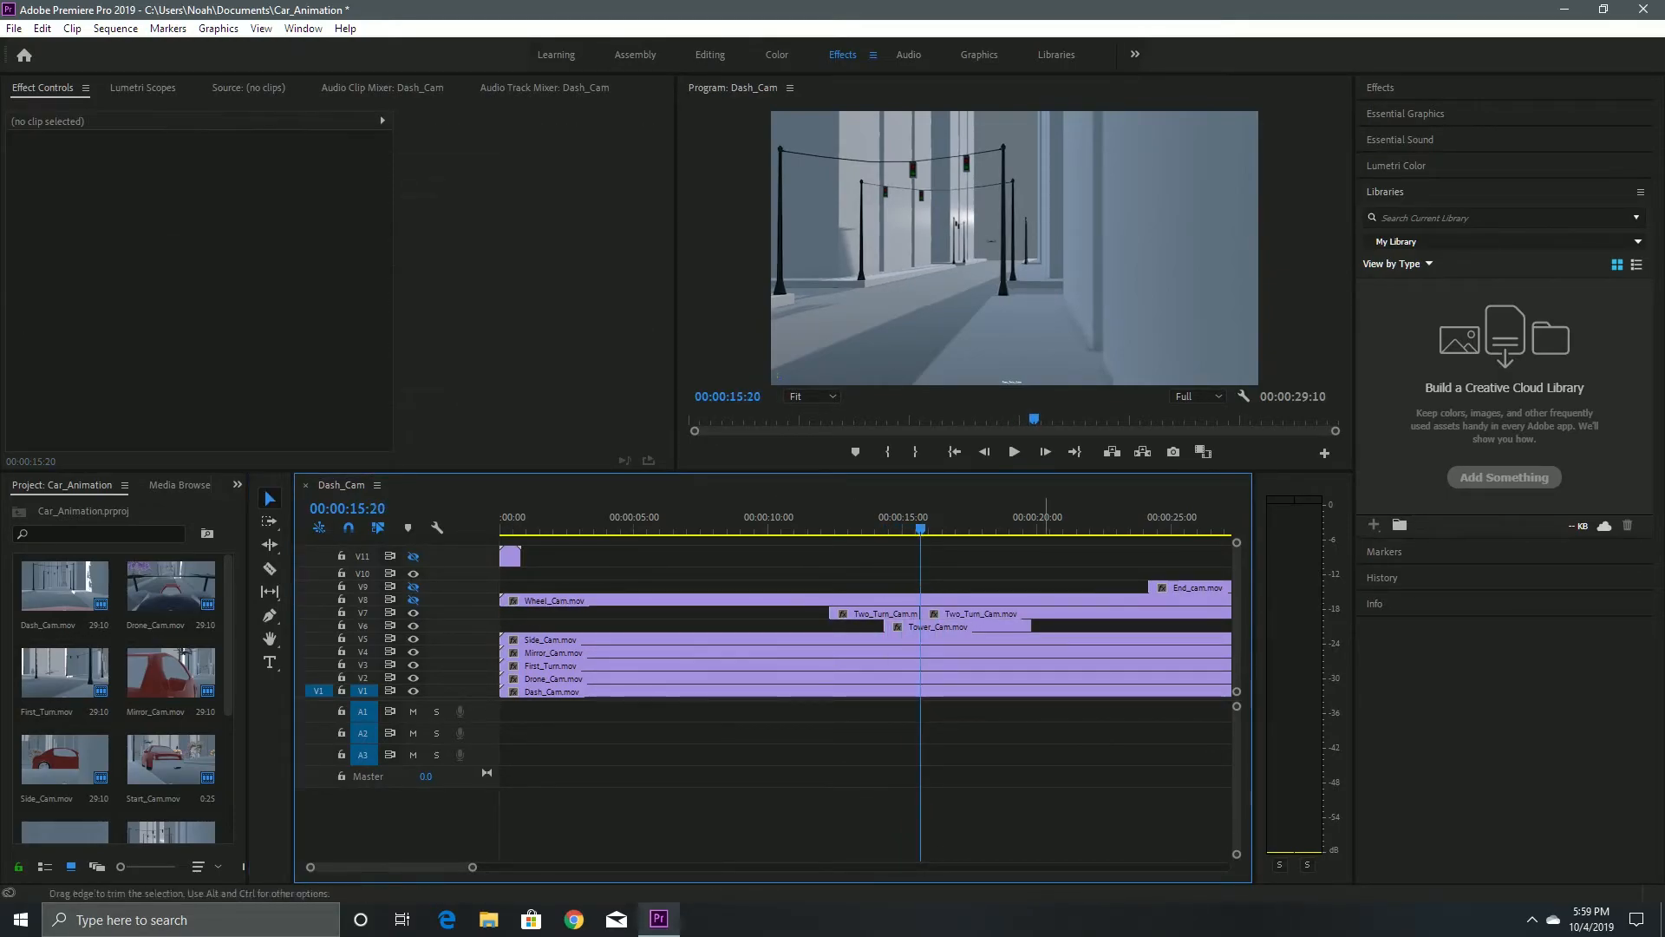
# - Delete the section of Two_Turn_Cam.mov after 00:00:15:20 and check the overlap with Tower_Cam.mov
pyautogui.click(989, 613)
pyautogui.press('Delete')
pyautogui.moveTo(921, 528); pyautogui.dragTo(918, 528)
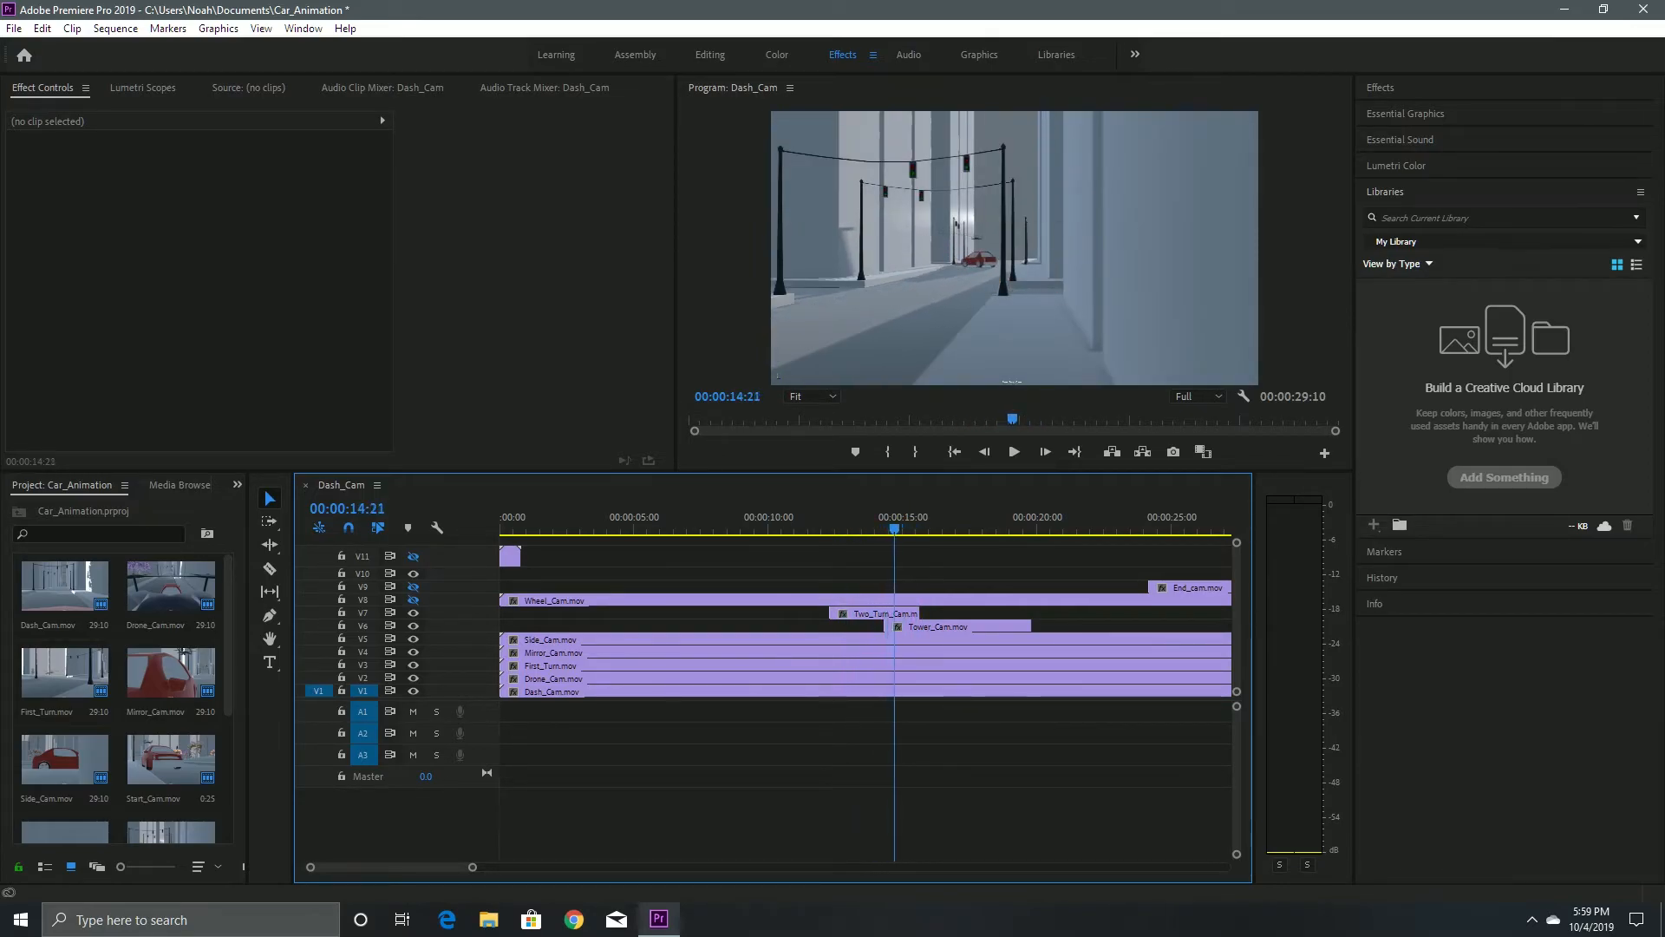
pyautogui.moveTo(908, 528)
pyautogui.mouseDown()
pyautogui.moveTo(968, 529)
pyautogui.moveTo(918, 528)
pyautogui.mouseUp()
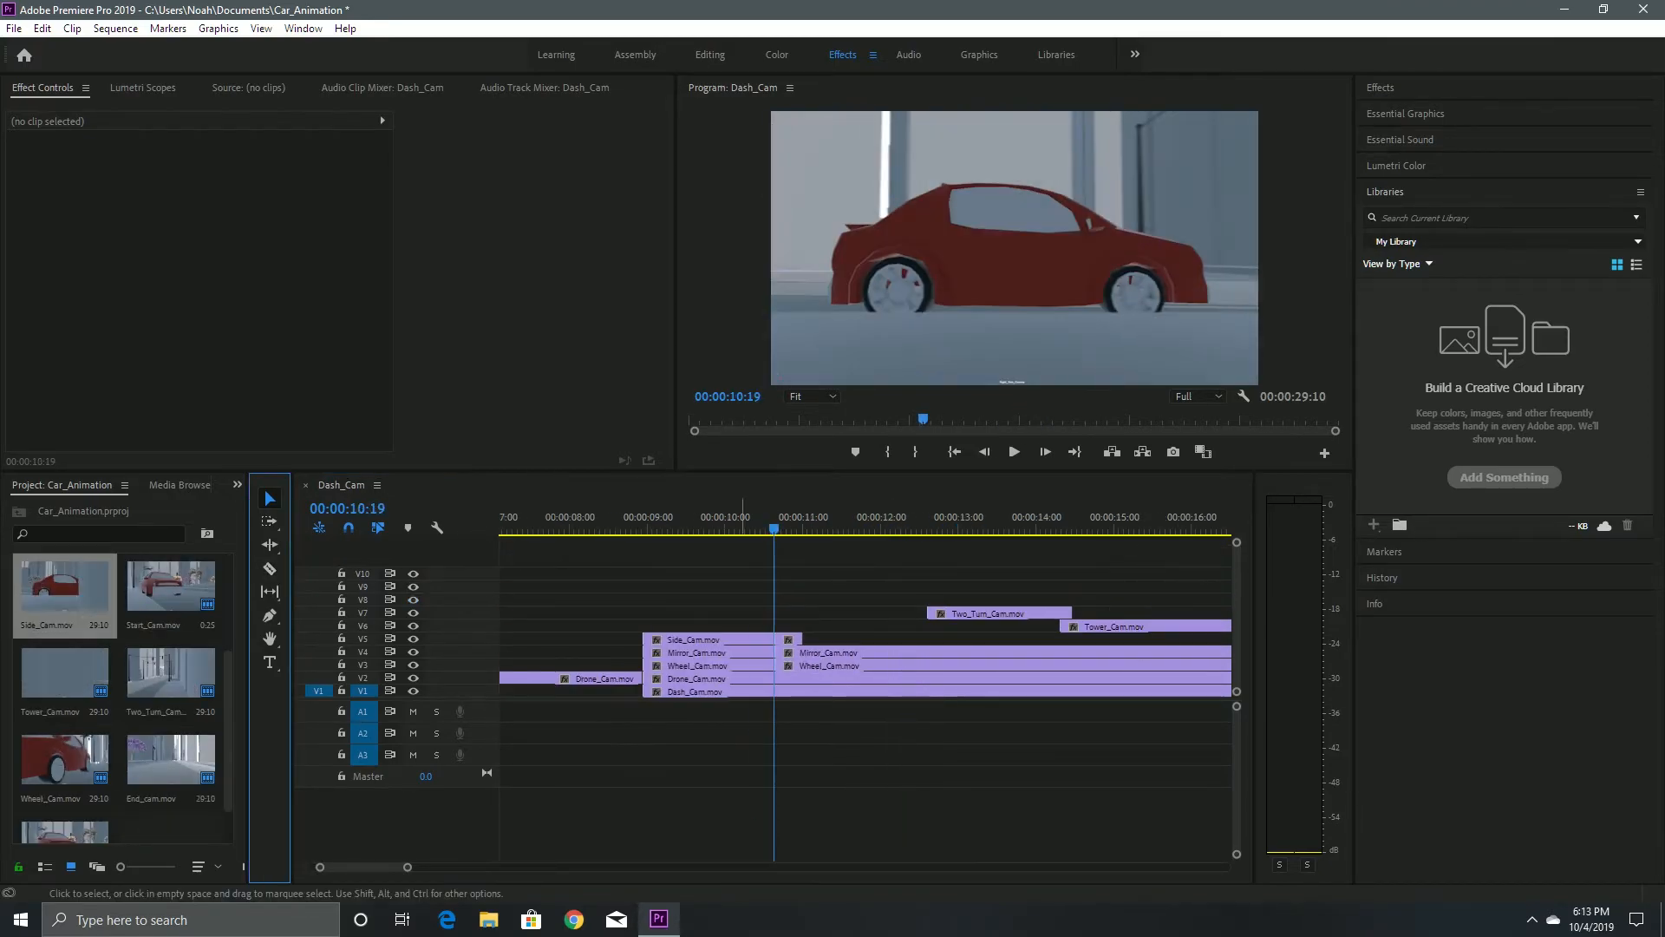
# - Cut Mirror_Cam.mov at the start of Two_Turn_Cam.mov and delete the section before the cut
pyautogui.moveTo(773, 528); pyautogui.dragTo(1150, 528)
pyautogui.click(270, 568)
pyautogui.click(928, 652)
pyautogui.click(270, 498)
pyautogui.click(887, 652)
pyautogui.press('Delete')
# - Play and scrub through the sequence around Tower_Cam.mov to review where the next camera cut belongs
pyautogui.scroll(-8, 866, 660)
pyautogui.moveTo(572, 529); pyautogui.dragTo(783, 528)
pyautogui.scroll(5, 866, 659)
pyautogui.click(1014, 452)
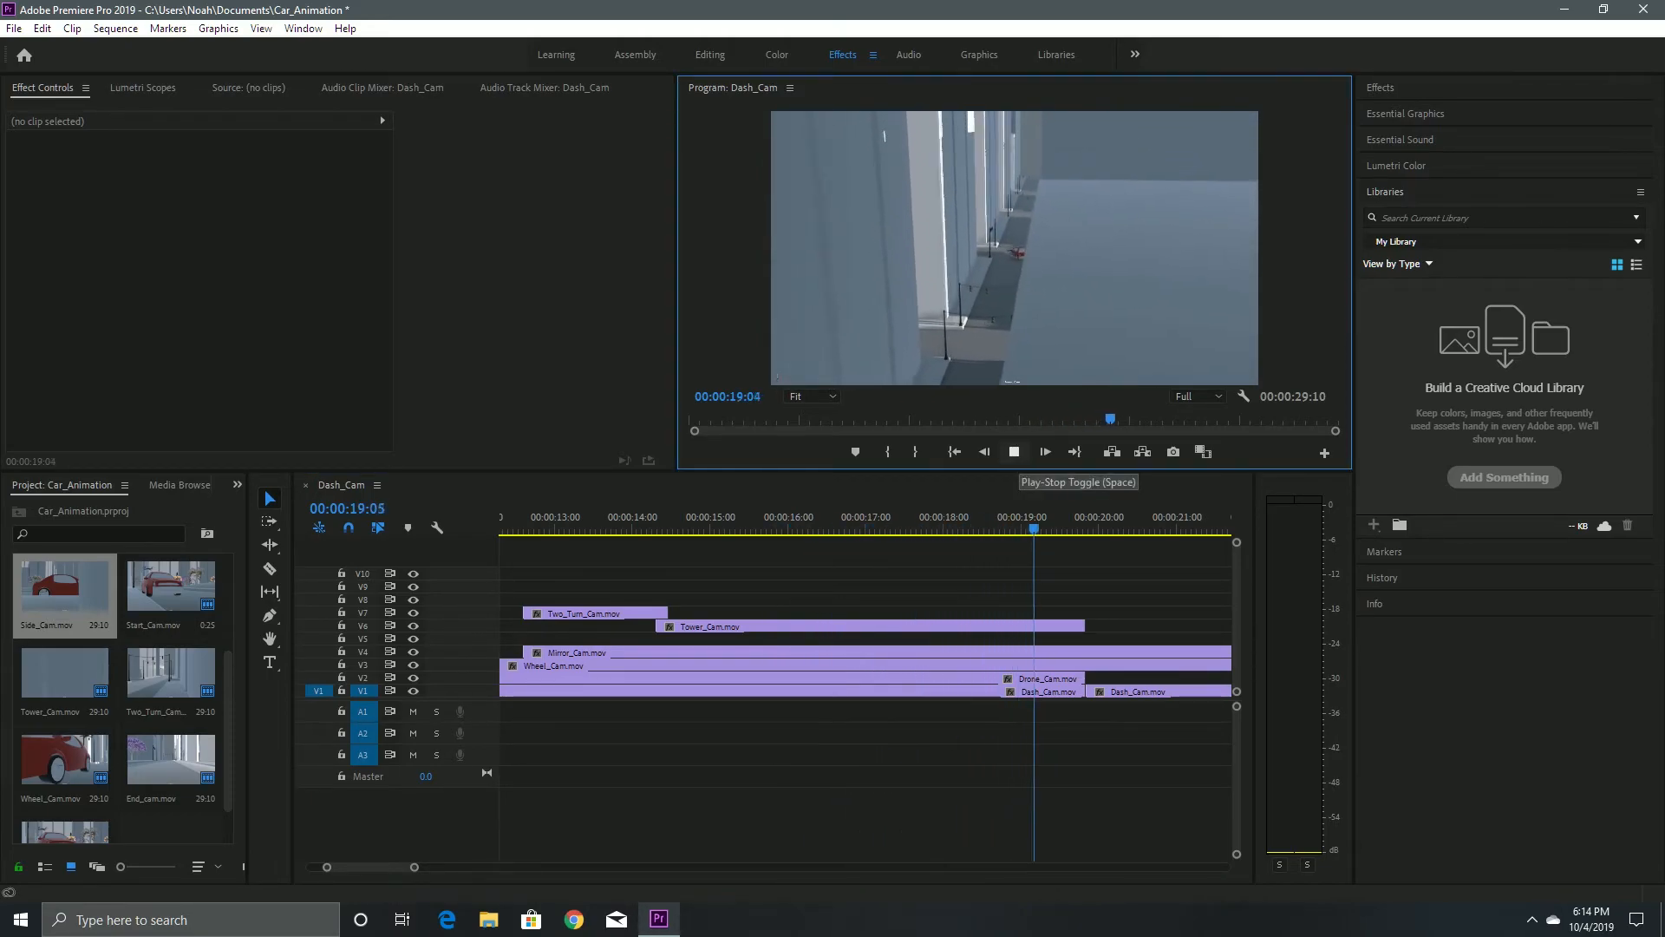
pyautogui.moveTo(371, 867); pyautogui.dragTo(377, 867)
pyautogui.moveTo(657, 528); pyautogui.dragTo(711, 528)
pyautogui.click(269, 569)
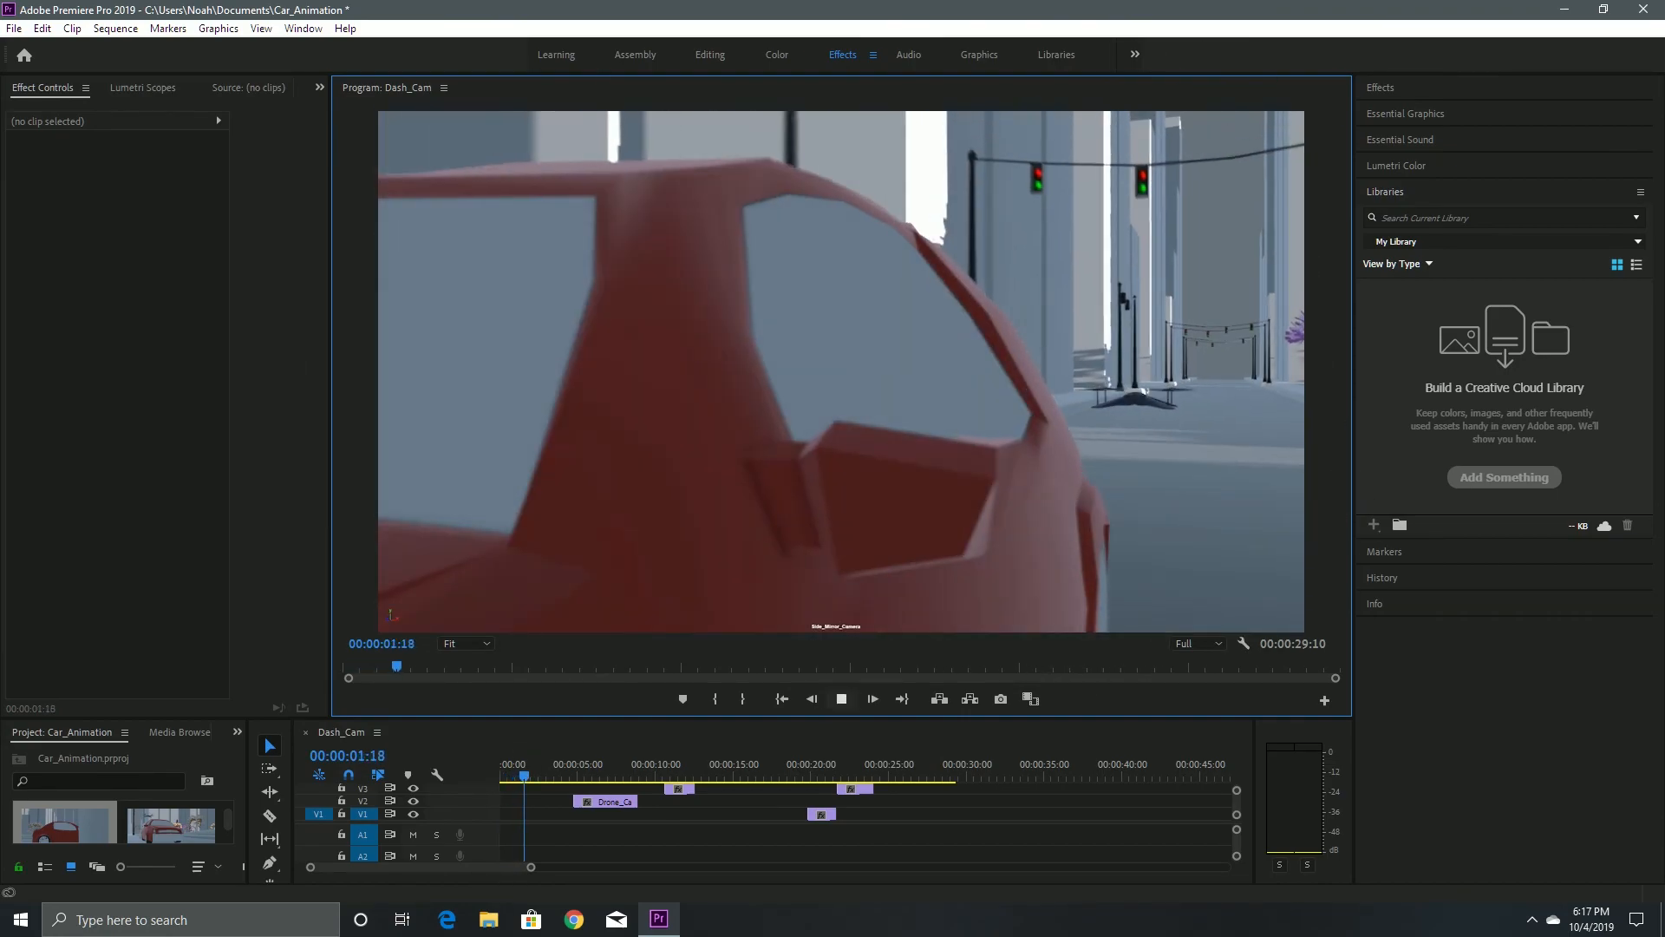
# - Return to the start of the edited sequence and save the project
pyautogui.press('Home')
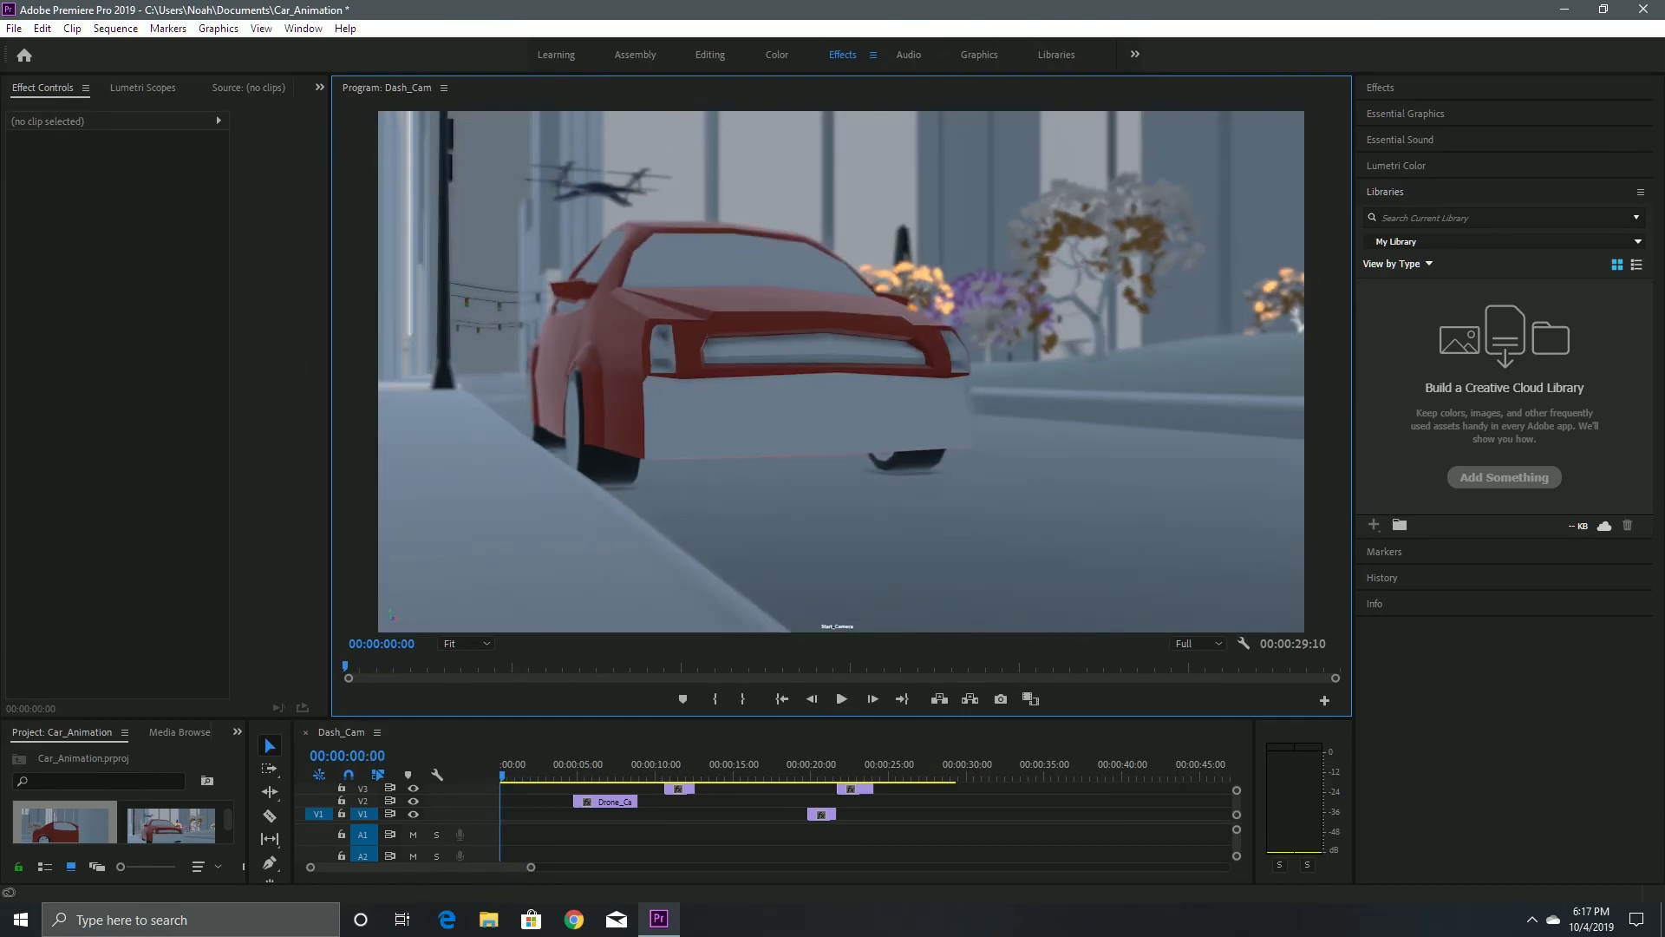
pyautogui.click(14, 29)
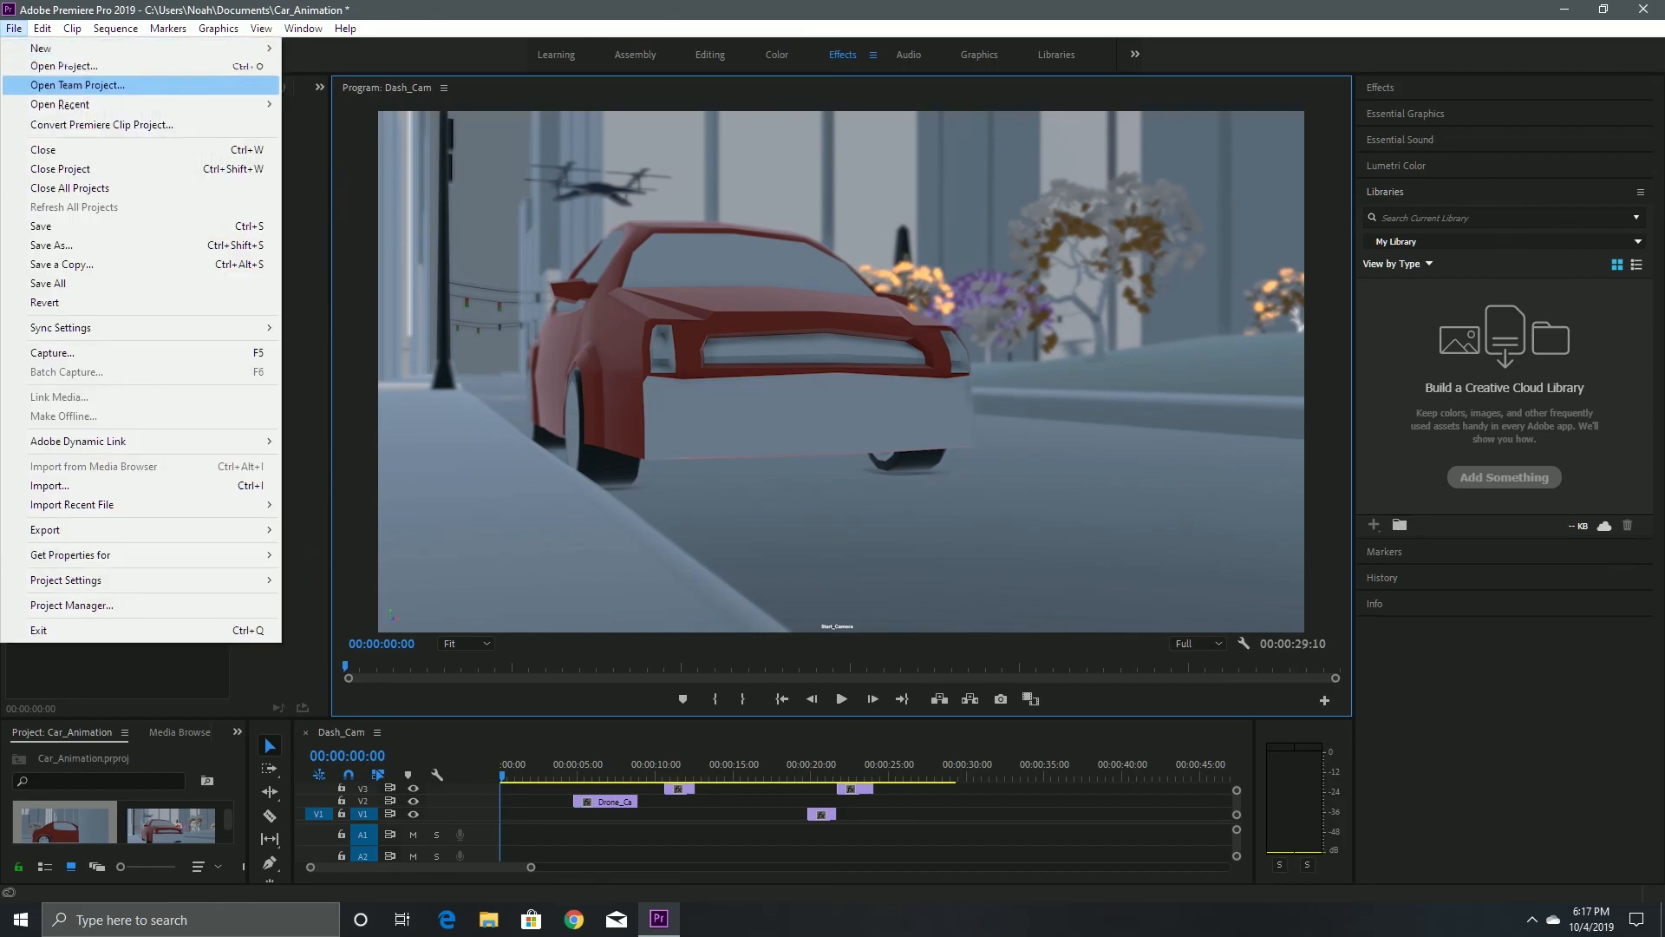
pyautogui.press('Return')
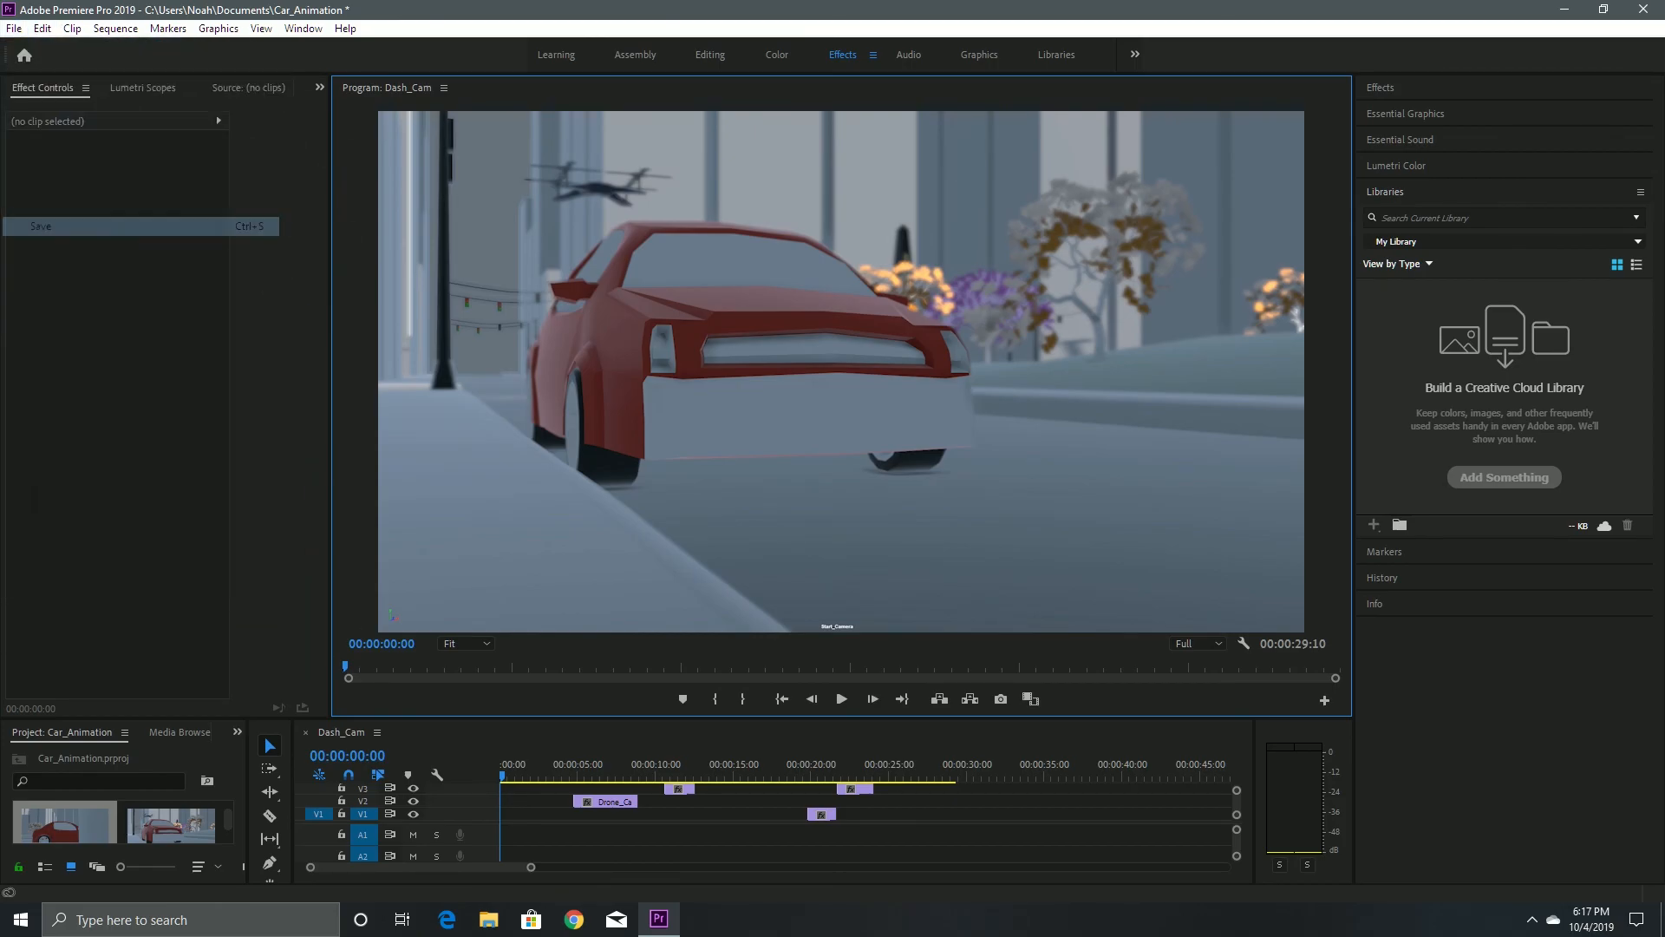
pyautogui.click(14, 29)
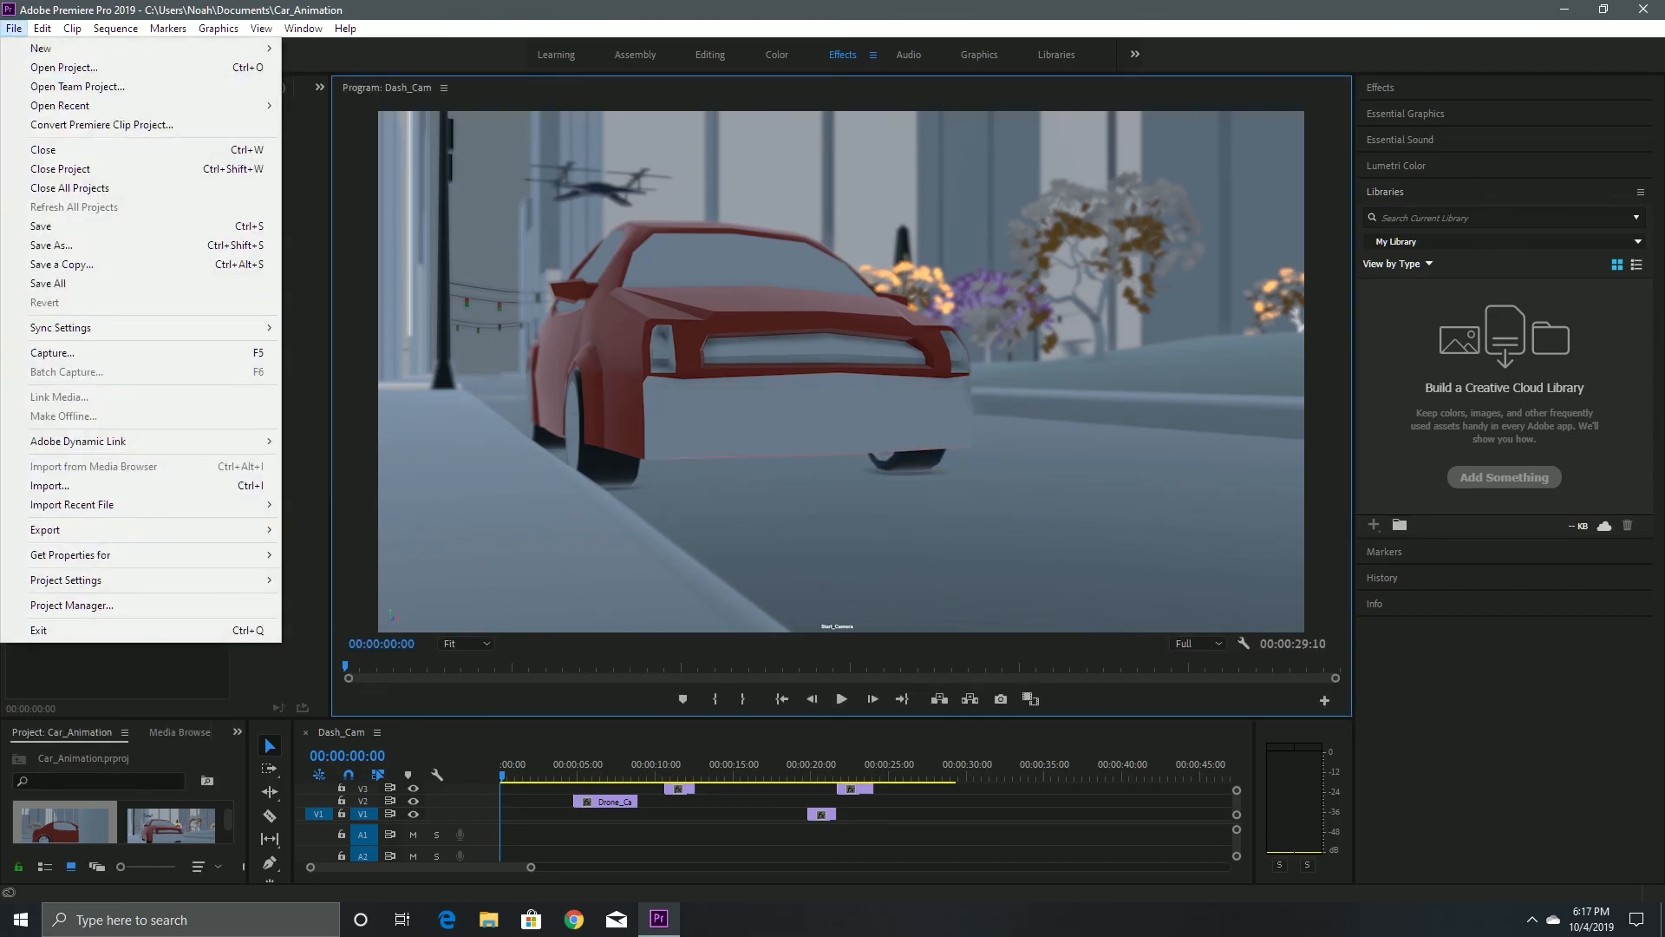